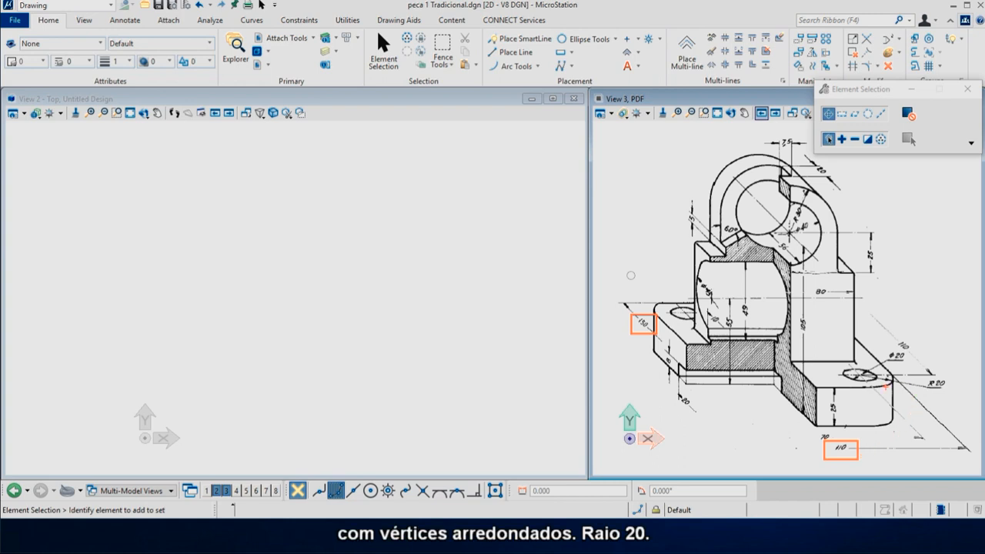
{"action": "left_click_drag", "start_coordinate": [919, 396], "coordinate": [964, 371], "text": "ctrl"}
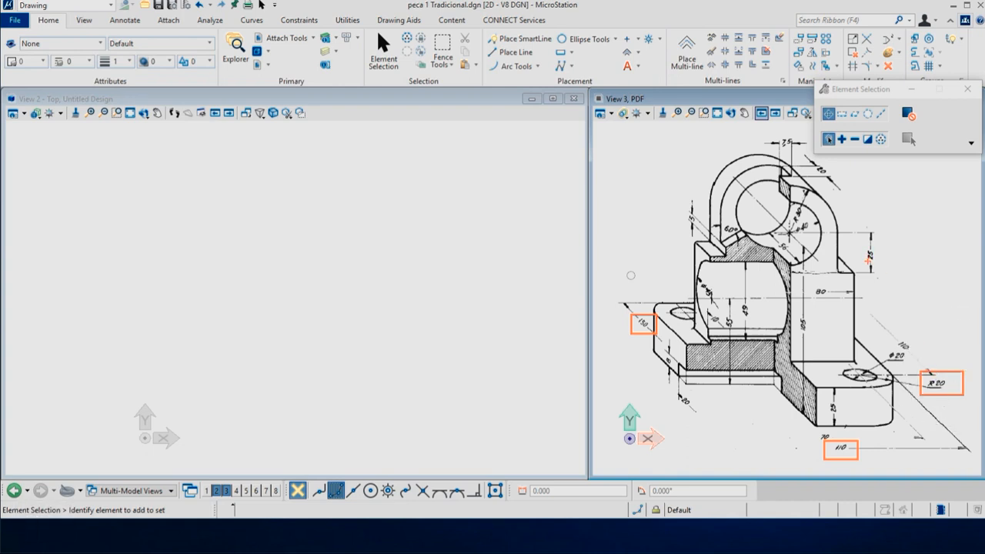
{"action": "key", "text": "Escape"}
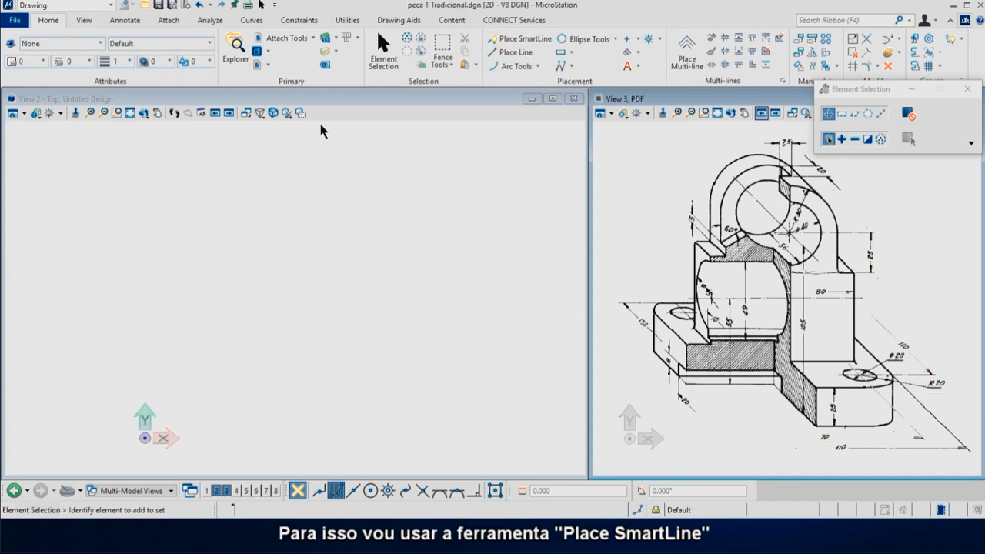
Step: Set up Place SmartLine to draw line segments with rounded vertices at a radius of 20
{"action": "left_click", "coordinate": [502, 41]}
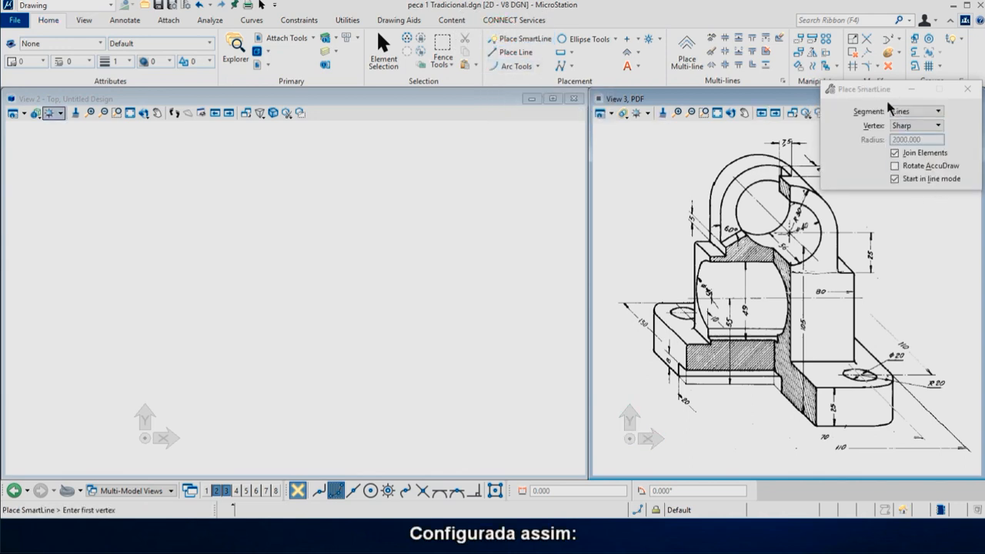
{"action": "key", "text": "ctrl"}
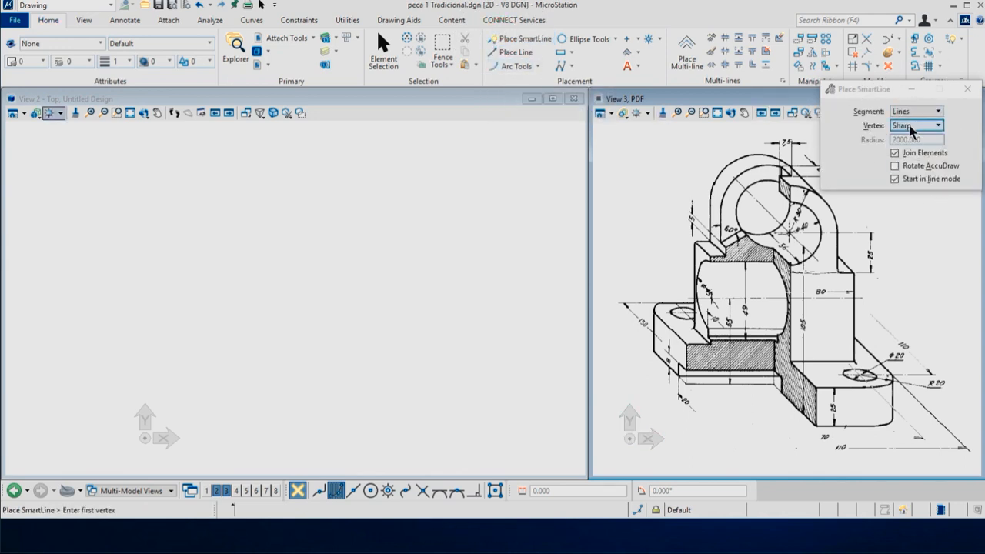
{"action": "left_click", "coordinate": [911, 127]}
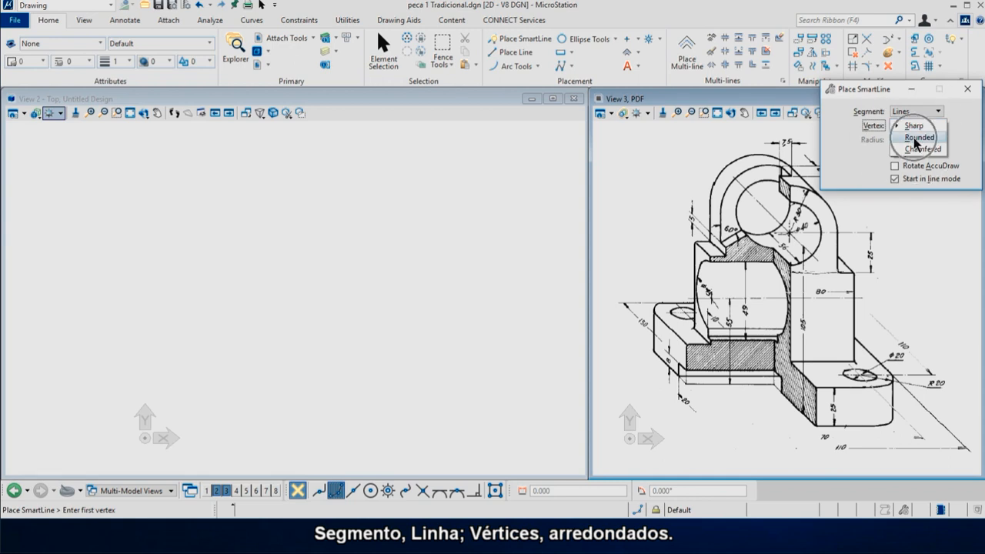
{"action": "left_click", "coordinate": [916, 142]}
{"action": "left_click_drag", "start_coordinate": [941, 141], "coordinate": [881, 144]}
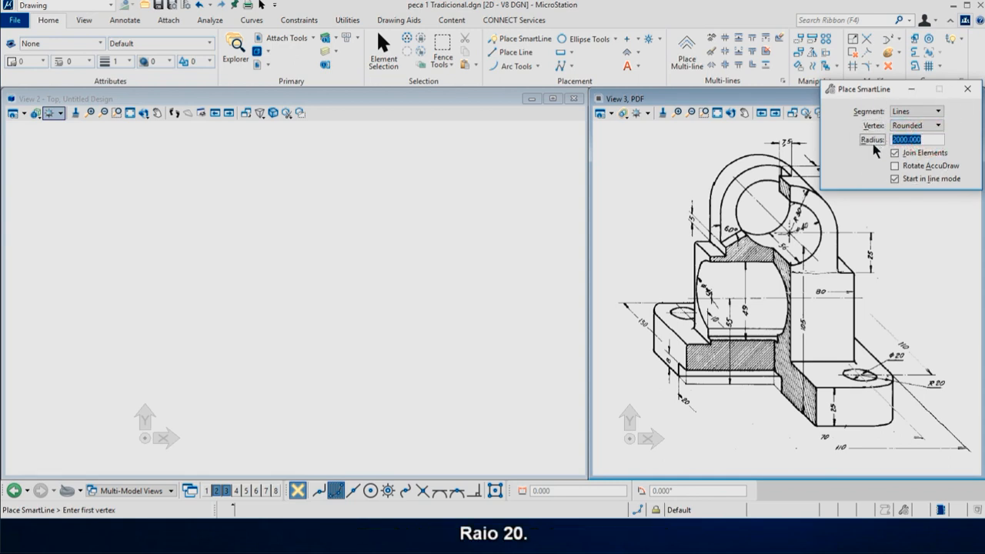
{"action": "type", "text": "20"}
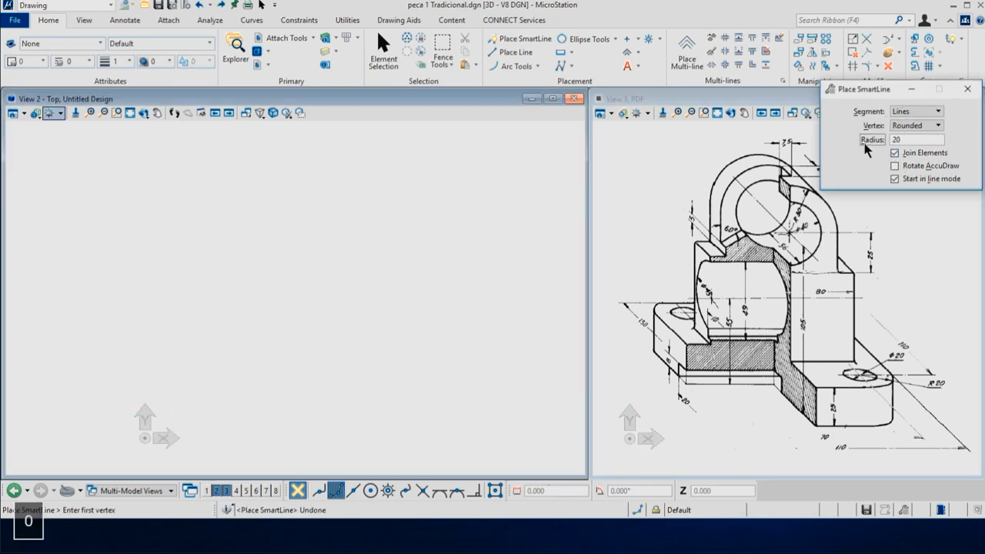
{"action": "key", "text": "Return"}
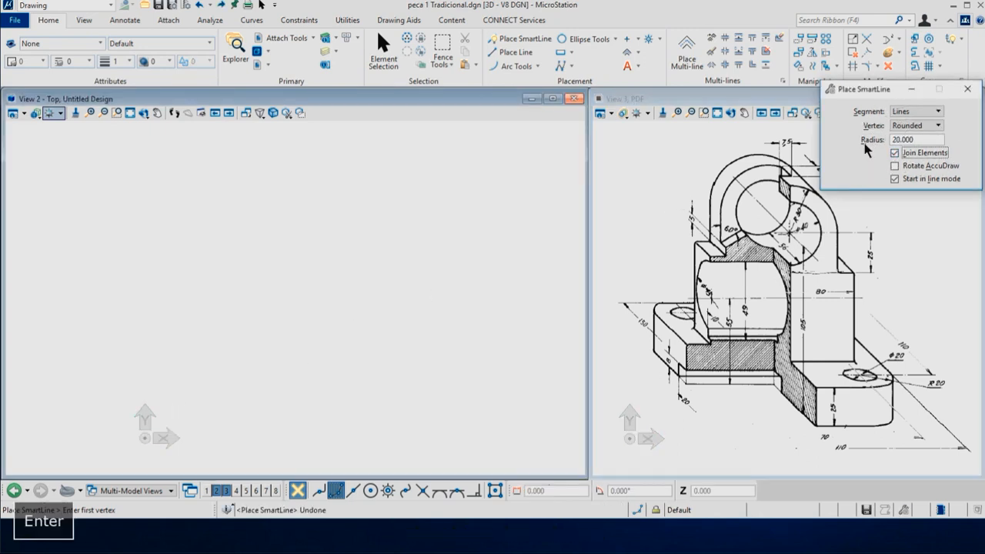
Step: Draw a closed rounded rectangle 110 wide and 150 high in the top view as the base outline
{"action": "left_click", "coordinate": [158, 416]}
{"action": "type", "text": "110"}
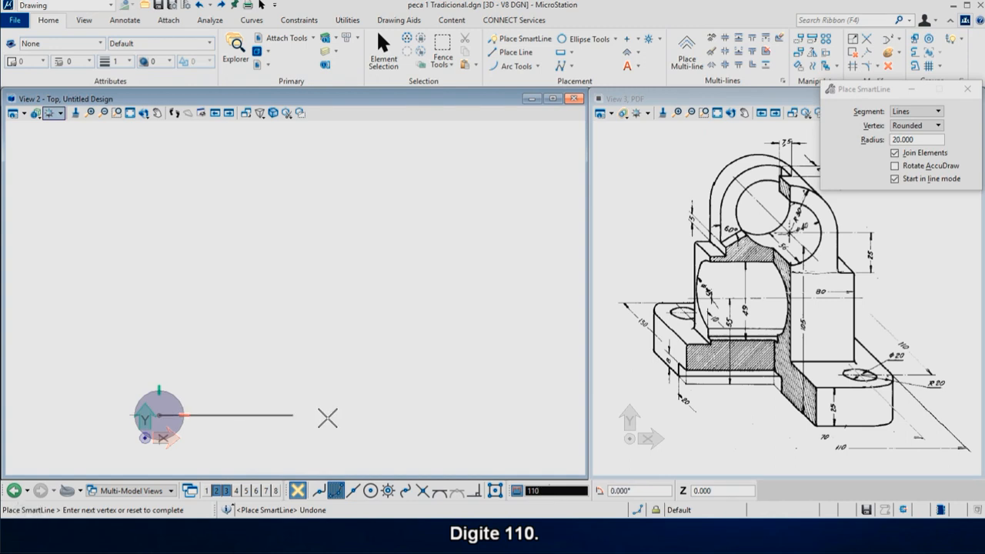
{"action": "left_click", "coordinate": [329, 420]}
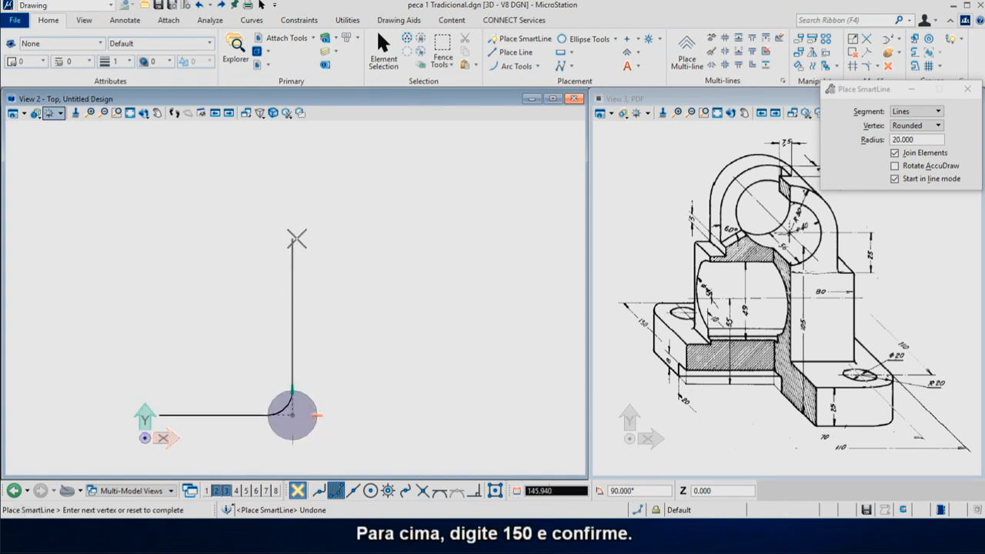
{"action": "type", "text": "150"}
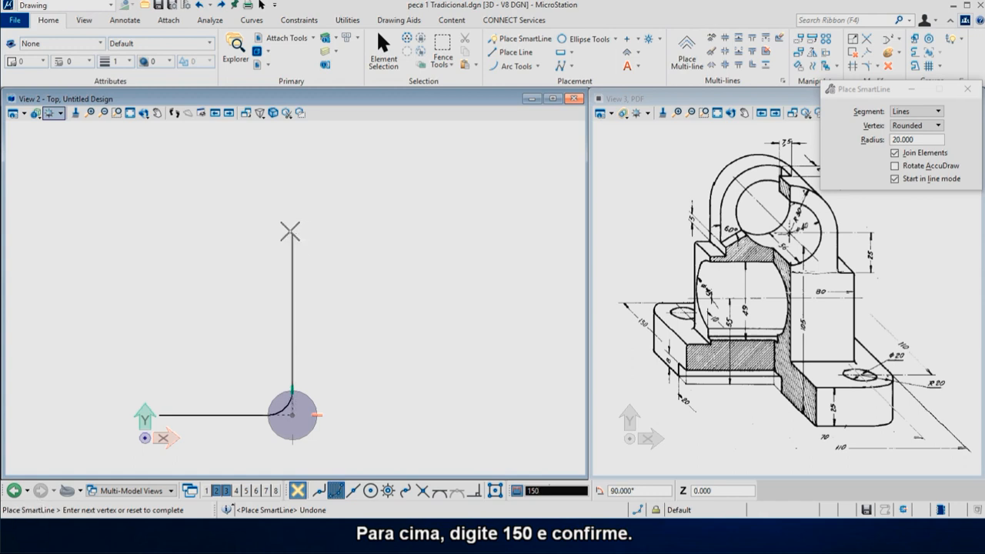
{"action": "left_click", "coordinate": [289, 231]}
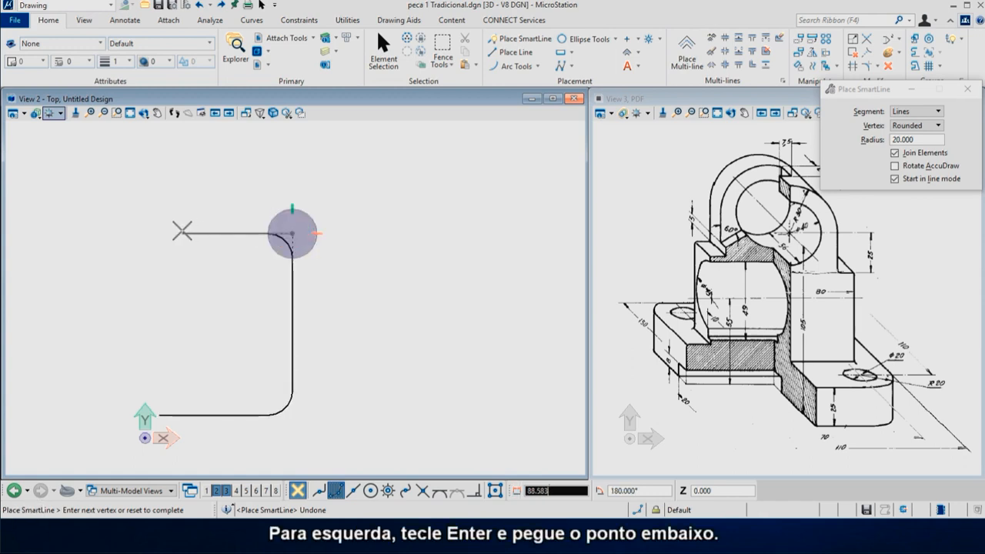
{"action": "key", "text": "Return"}
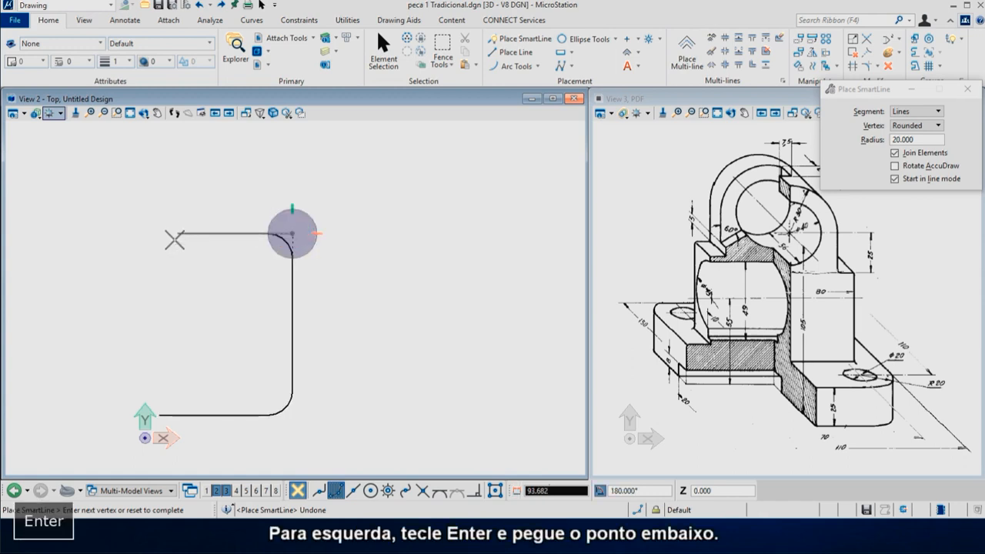
{"action": "left_click", "coordinate": [163, 416]}
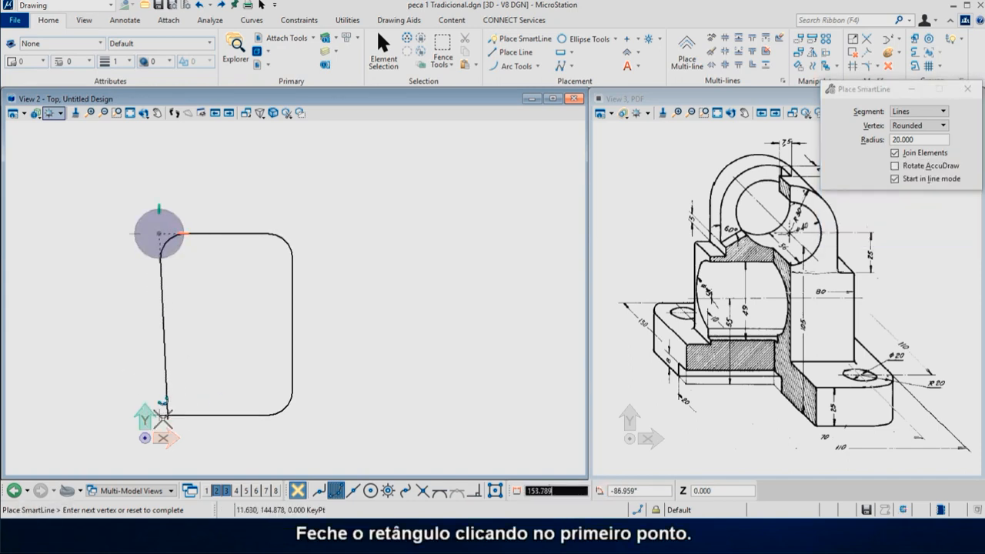
{"action": "left_click", "coordinate": [154, 415]}
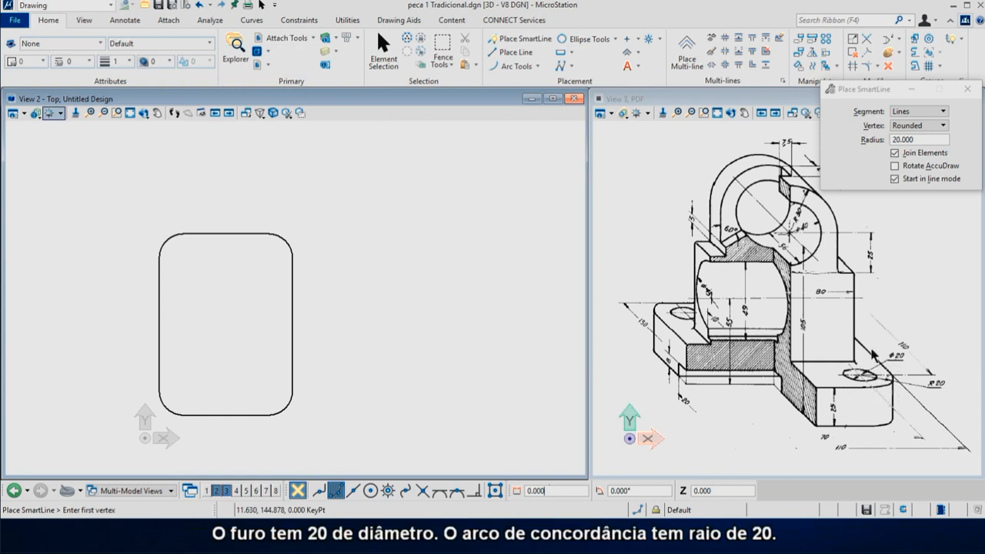
Step: Place a circle with radius 20/2 centred on the rounded rectangle's upper-left corner arc
{"action": "left_click", "coordinate": [571, 40]}
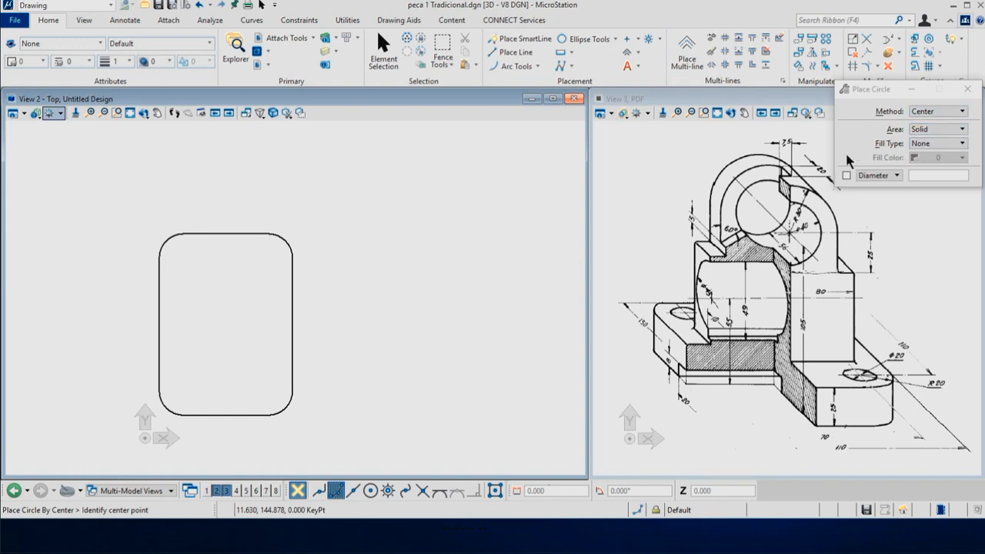
{"action": "left_click", "coordinate": [370, 490]}
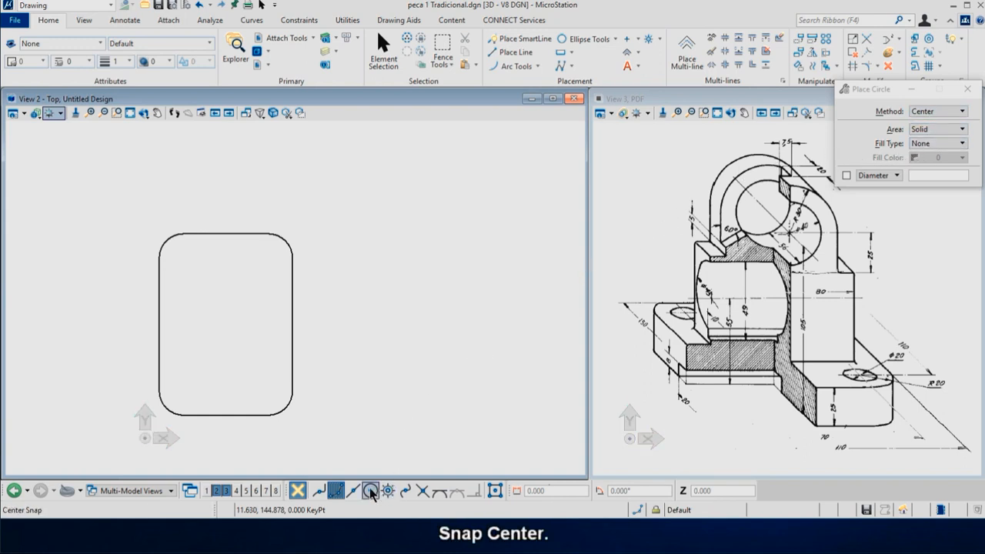
{"action": "left_click", "coordinate": [184, 257]}
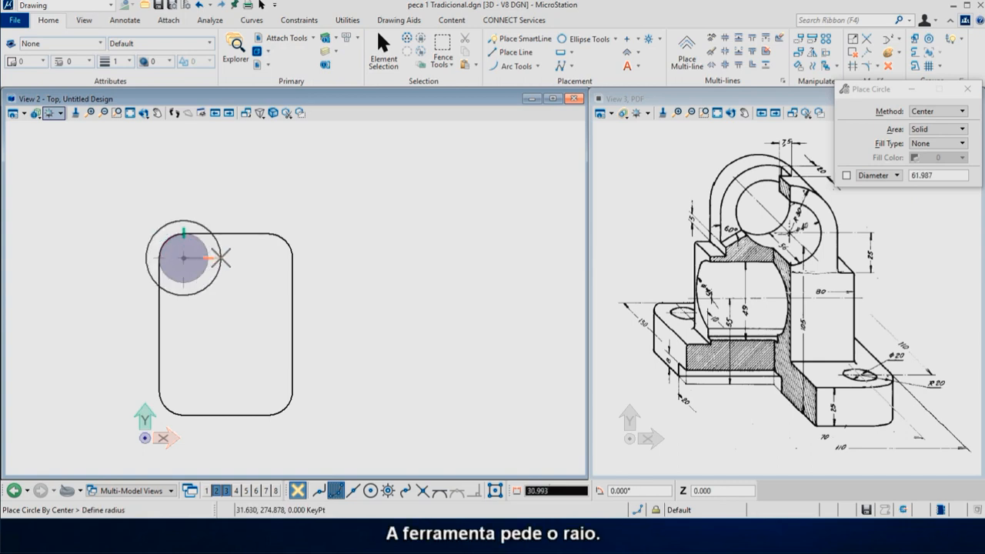
{"action": "type", "text": "20"}
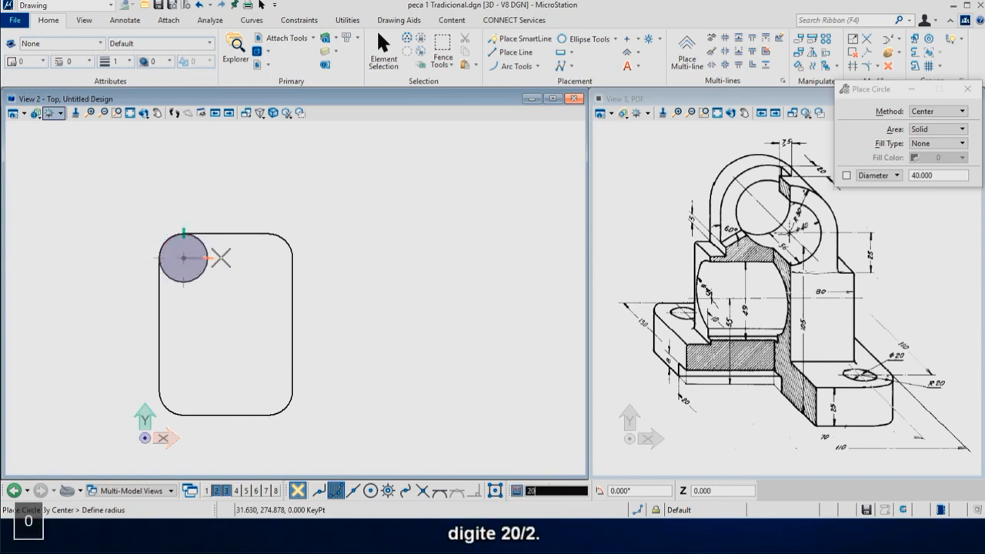
{"action": "type", "text": "/2"}
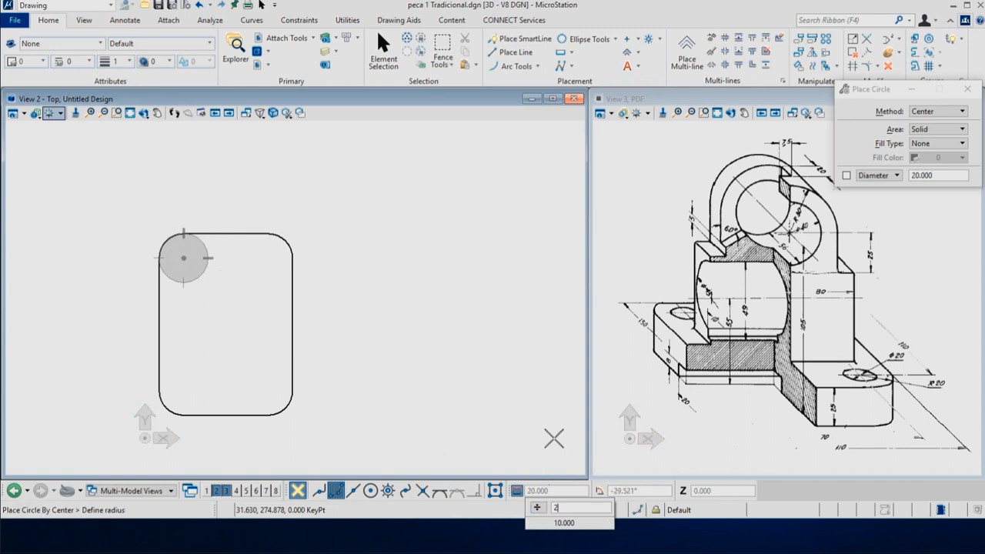
{"action": "key", "text": "Return"}
{"action": "left_click", "coordinate": [230, 260]}
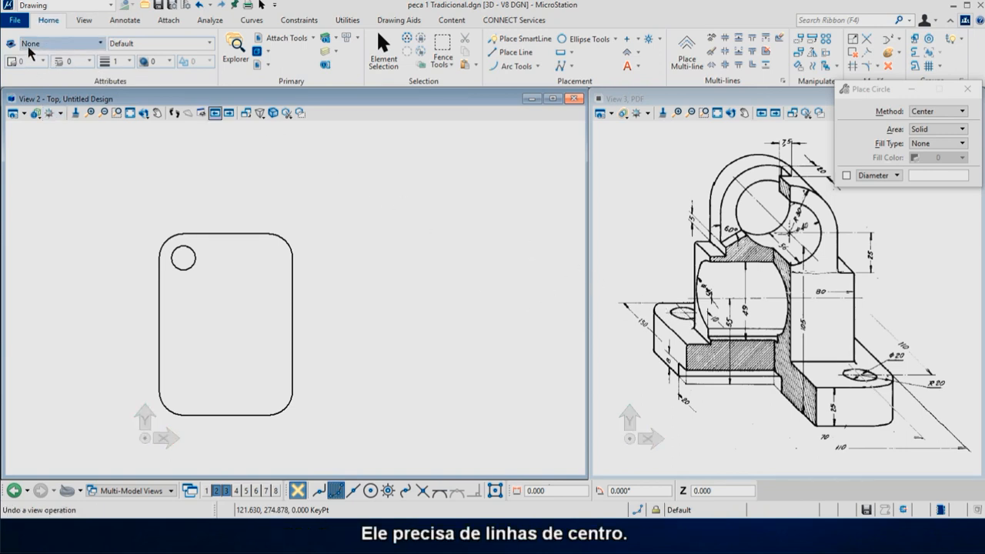
Step: Set the active line style to 4 and the line weight to 0 for centre lines
{"action": "left_click", "coordinate": [87, 61]}
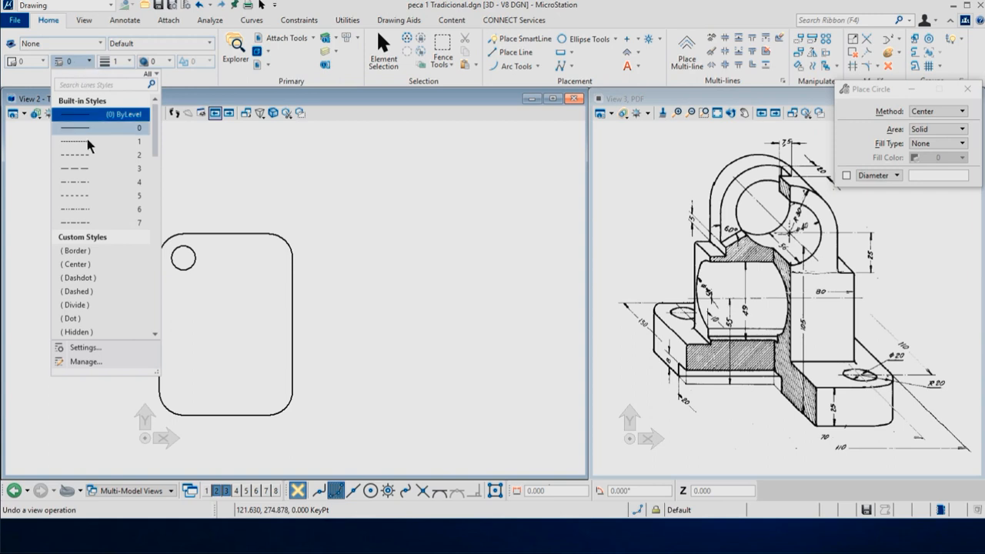
{"action": "left_click", "coordinate": [87, 183]}
{"action": "left_click", "coordinate": [128, 62]}
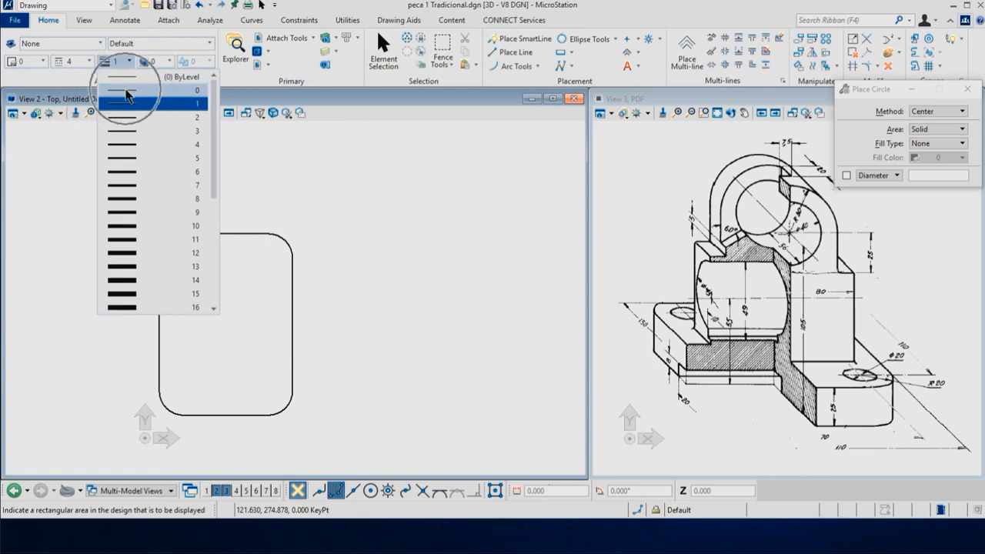
{"action": "left_click", "coordinate": [127, 91]}
Step: Draw a horizontal SmartLine through the hole's centre, starting about 24.8 to its left and multiplying that distance by 2 for the full length
{"action": "scroll", "coordinate": [149, 258], "scroll_direction": "up", "scroll_amount": 2}
{"action": "scroll", "coordinate": [150, 258], "scroll_direction": "up", "scroll_amount": 2}
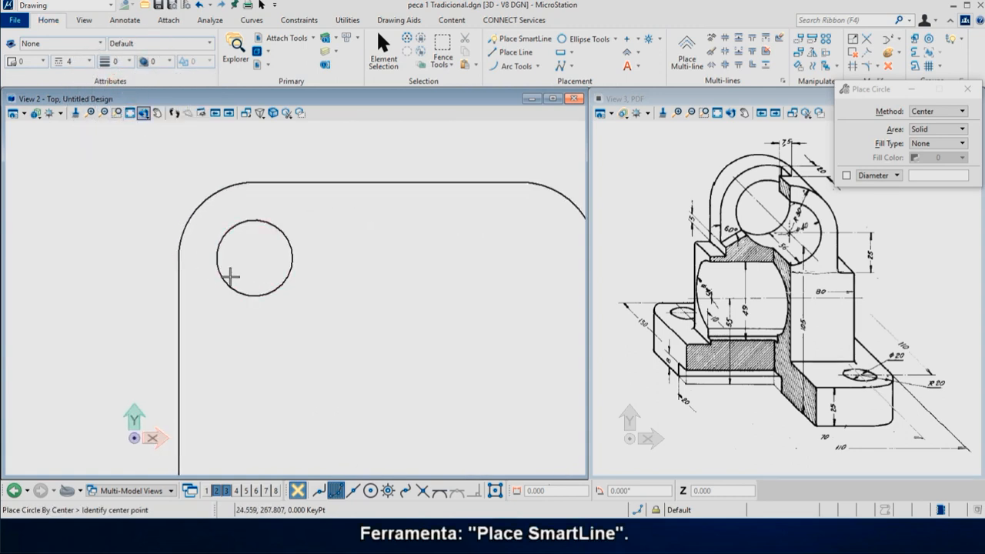
{"action": "left_click", "coordinate": [525, 39]}
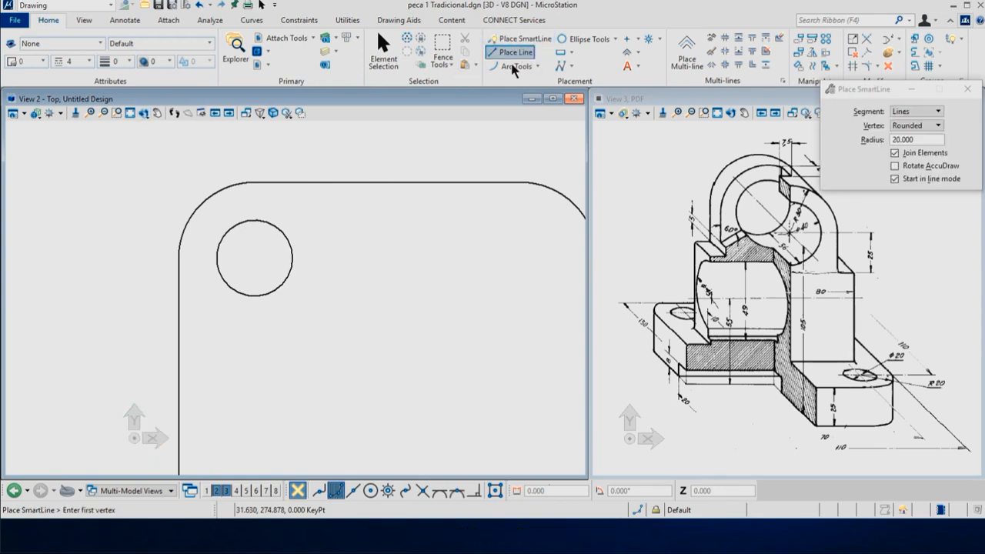
{"action": "middle_click", "coordinate": [256, 258]}
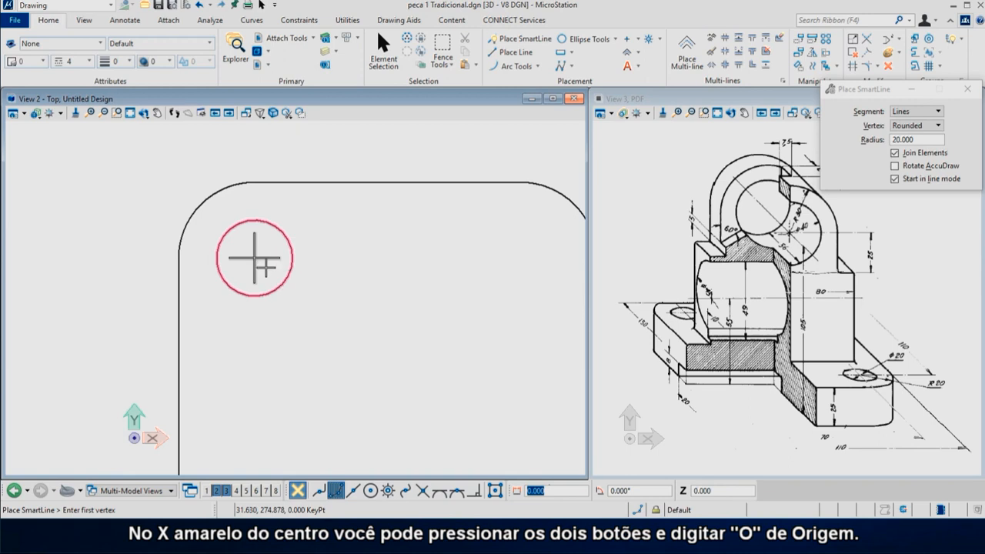
{"action": "key", "text": "o"}
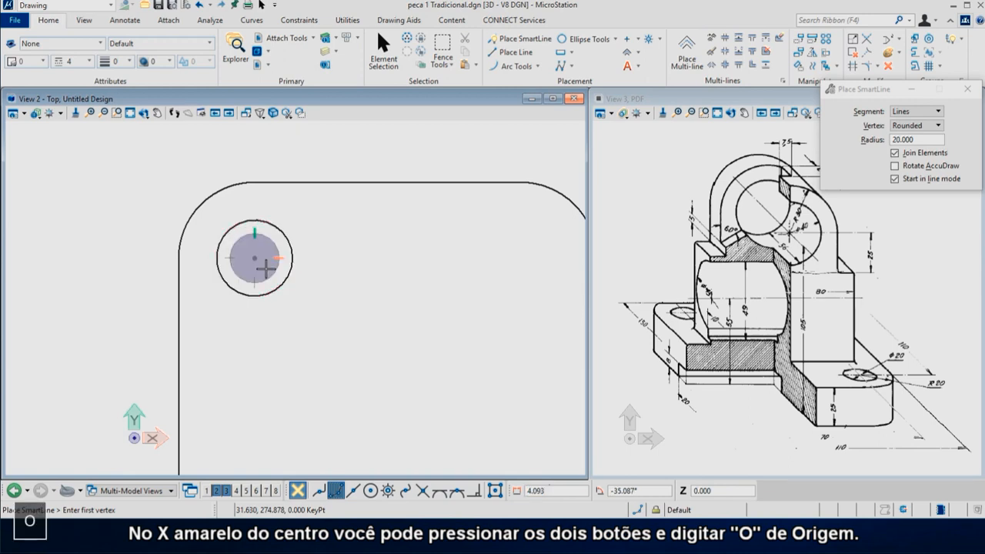
{"action": "left_click", "coordinate": [160, 258]}
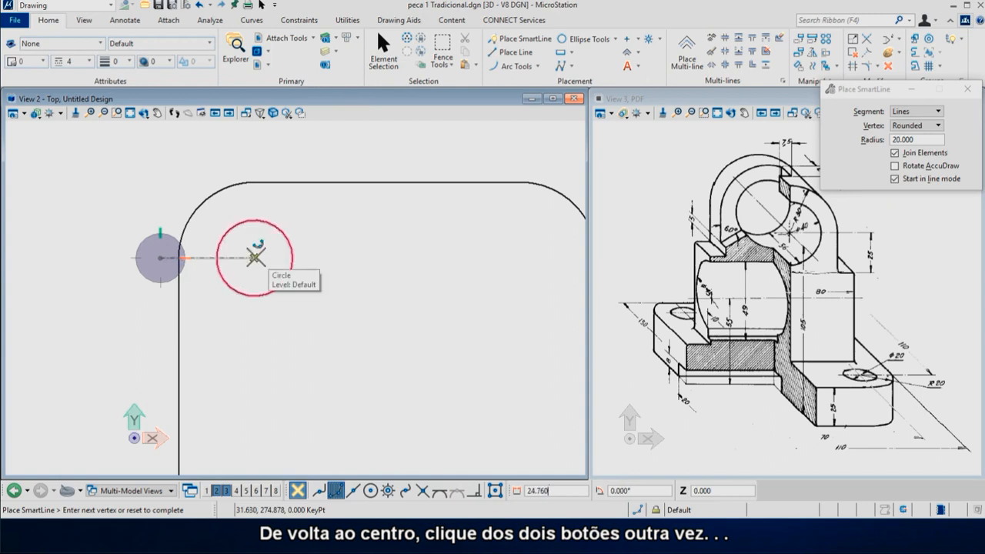
{"action": "middle_click", "coordinate": [255, 257]}
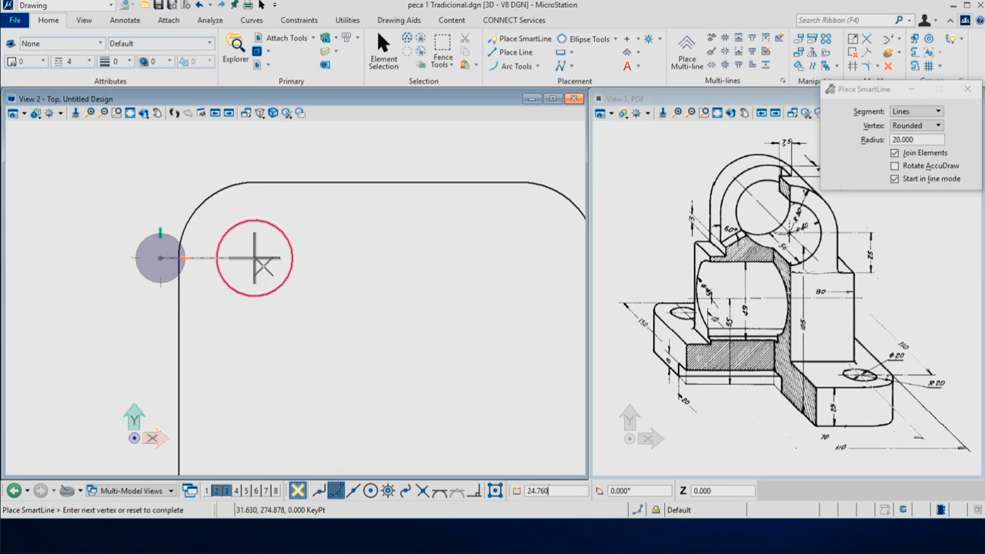
{"action": "type", "text": "*"}
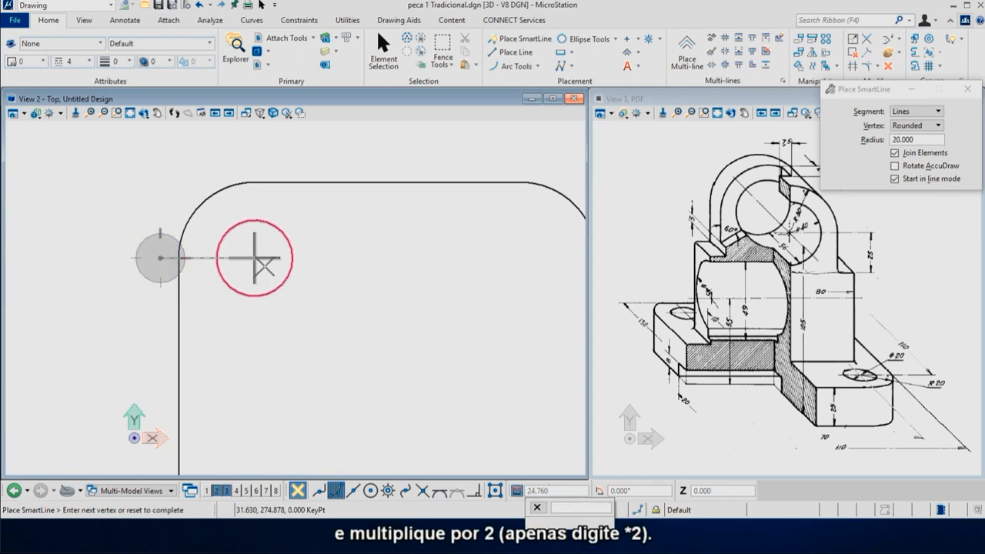
{"action": "type", "text": "2"}
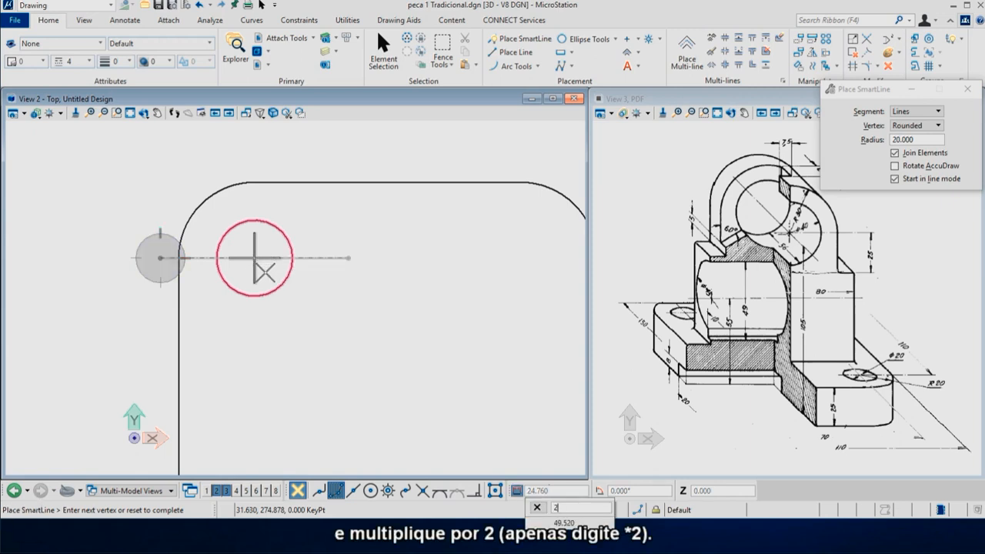
{"action": "left_click", "coordinate": [392, 274]}
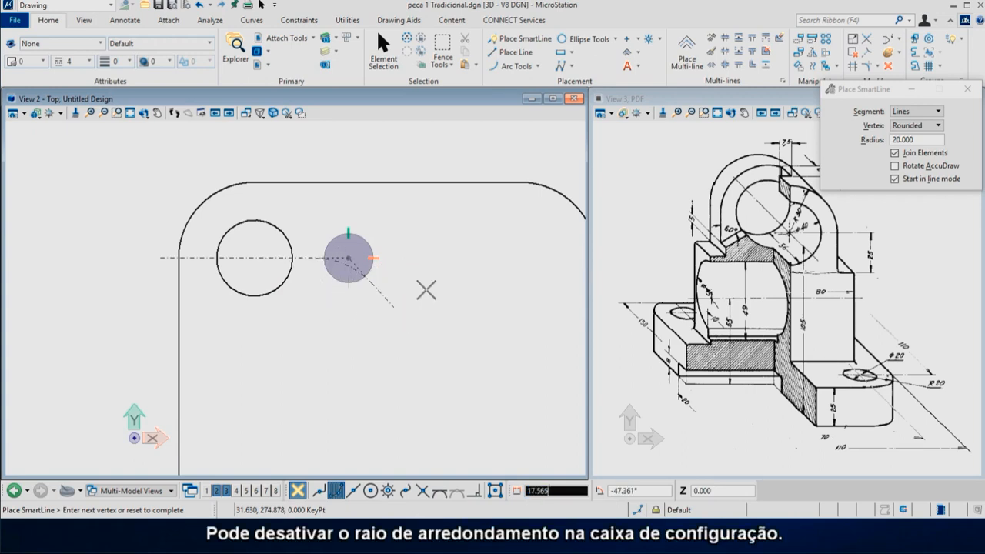
Step: Switch the SmartLine vertices to Sharp and finish the horizontal centre line
{"action": "left_click", "coordinate": [906, 127]}
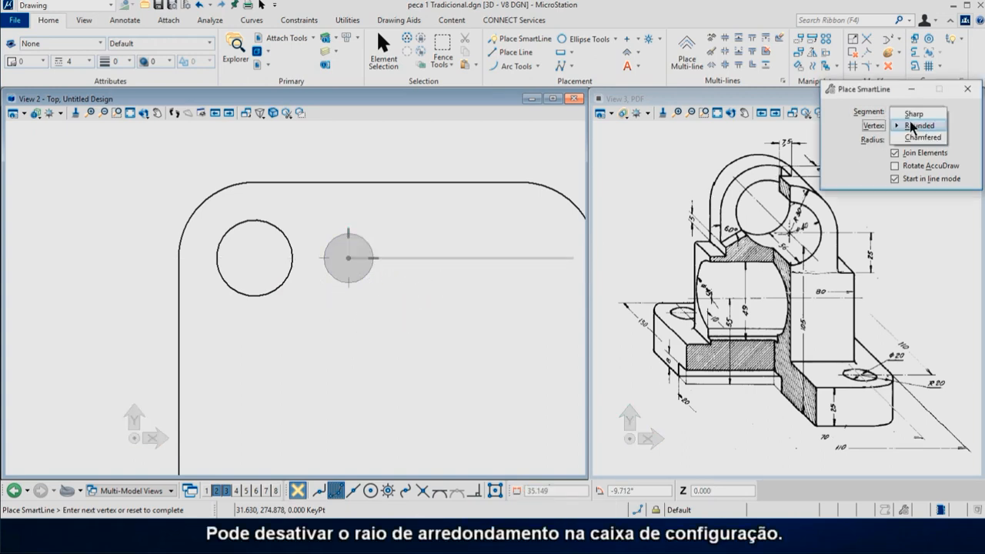
{"action": "left_click", "coordinate": [910, 110]}
{"action": "right_click", "coordinate": [393, 324]}
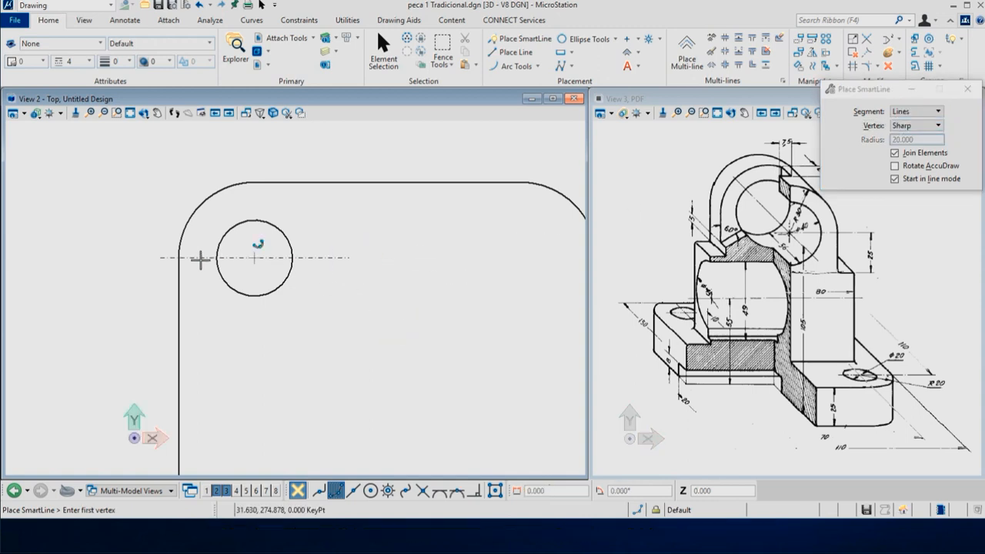
Step: Rotate one copy of the horizontal centre line by an active angle of 90° about the hole's centre
{"action": "right_click", "coordinate": [368, 206]}
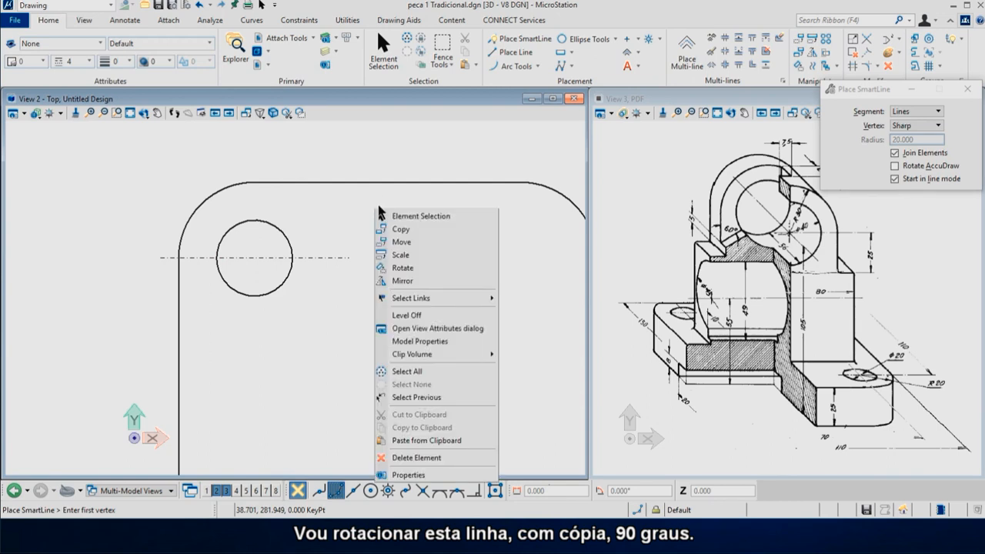
{"action": "left_click", "coordinate": [405, 269]}
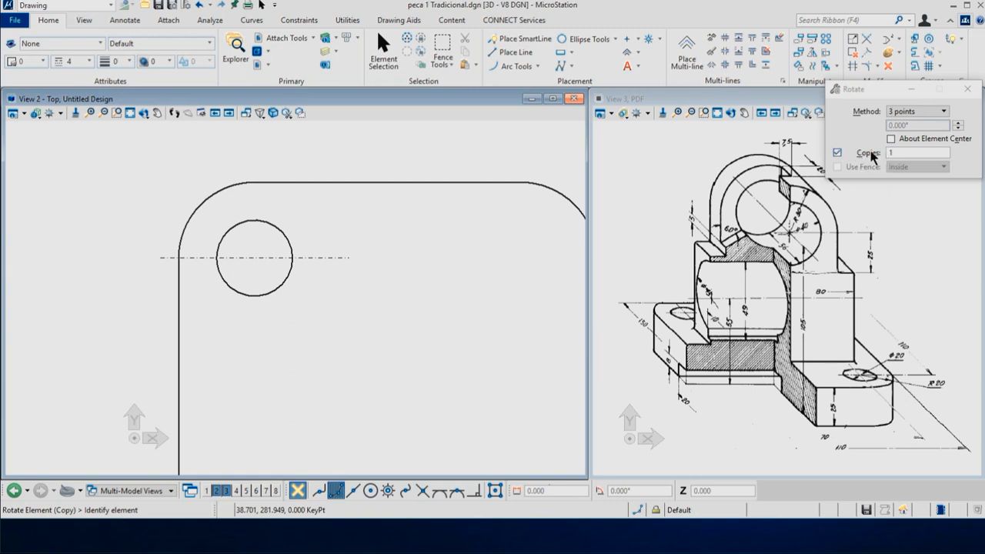
{"action": "left_click", "coordinate": [920, 112]}
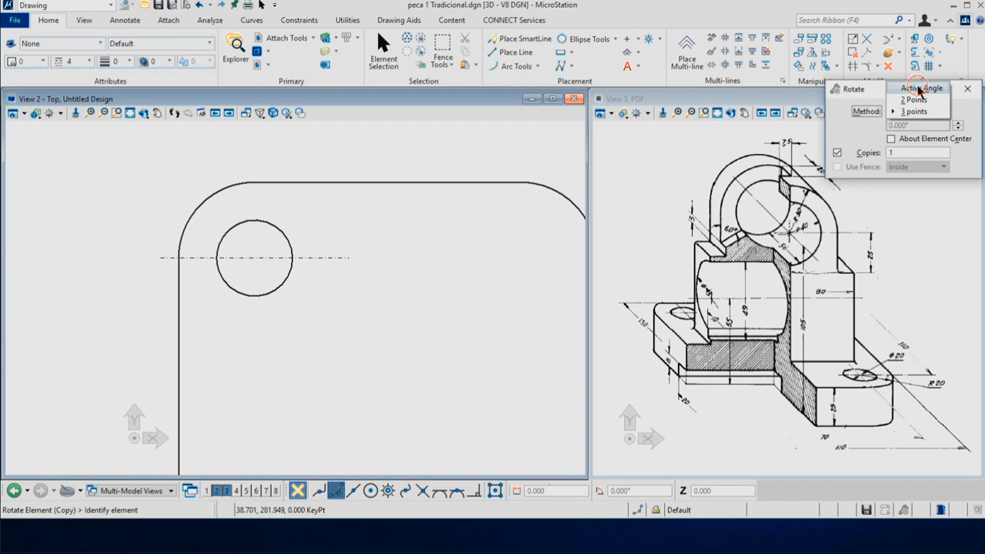
{"action": "left_click", "coordinate": [918, 89]}
{"action": "left_click", "coordinate": [919, 127]}
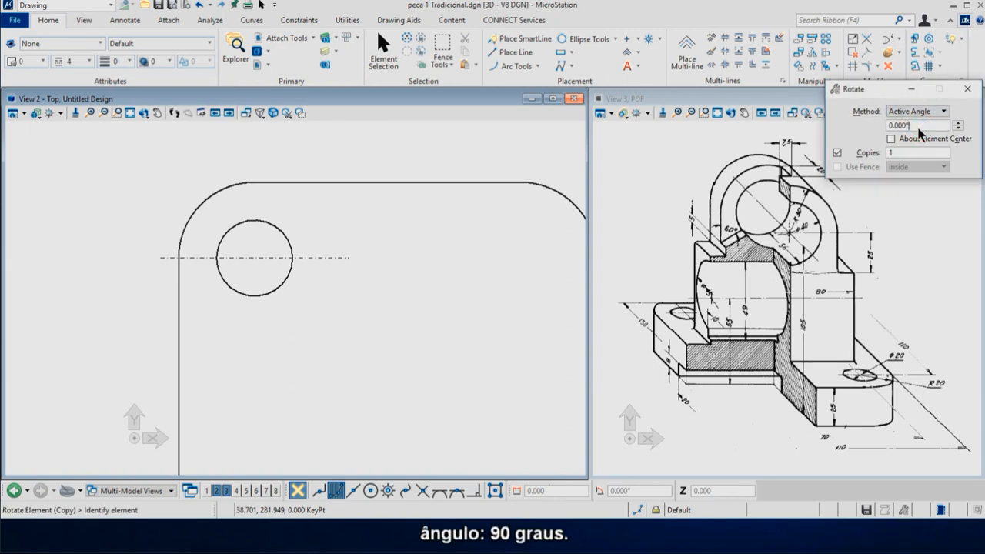
{"action": "left_click_drag", "start_coordinate": [919, 128], "coordinate": [891, 128]}
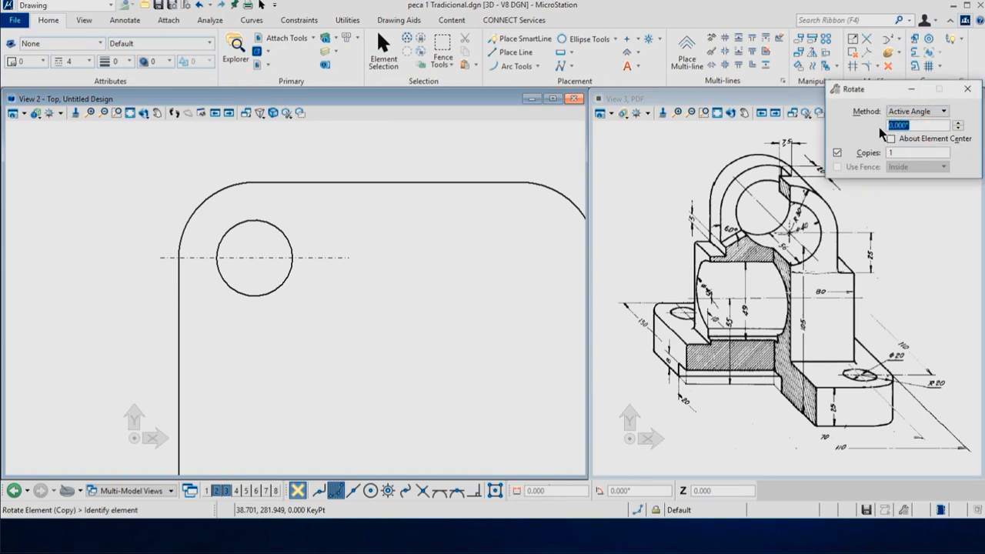
{"action": "type", "text": "90"}
{"action": "left_click", "coordinate": [334, 258]}
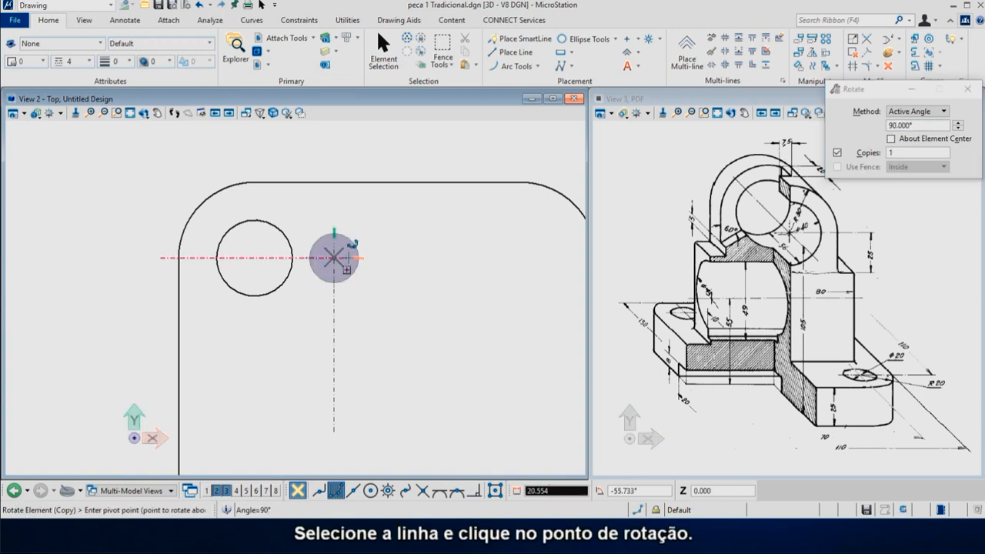
{"action": "left_click", "coordinate": [255, 258]}
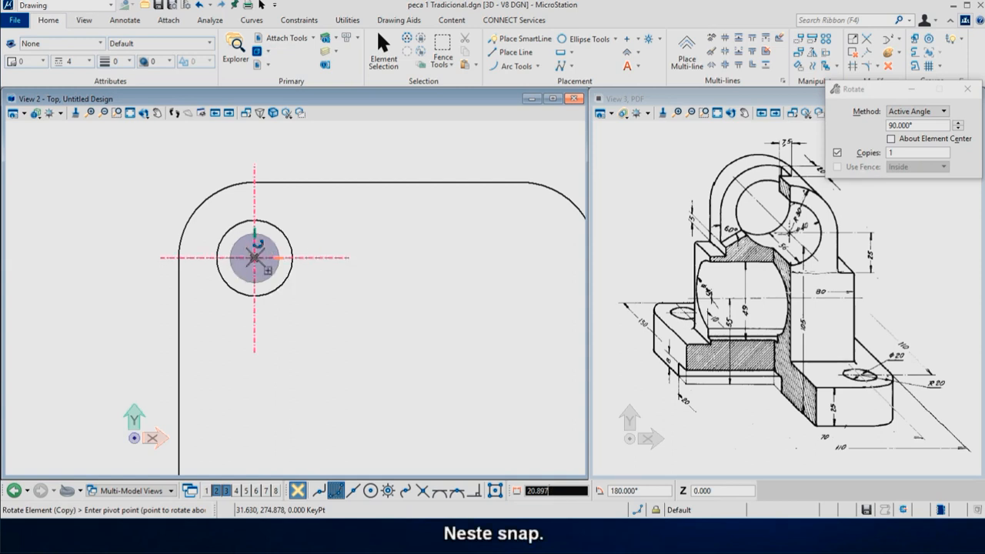
{"action": "right_click", "coordinate": [303, 205]}
Step: Copy the hole with both centre lines from its centre to the centres of the base's other three corner arcs
{"action": "scroll", "coordinate": [182, 172], "scroll_direction": "down", "scroll_amount": 1}
{"action": "scroll", "coordinate": [184, 166], "scroll_direction": "down", "scroll_amount": 2}
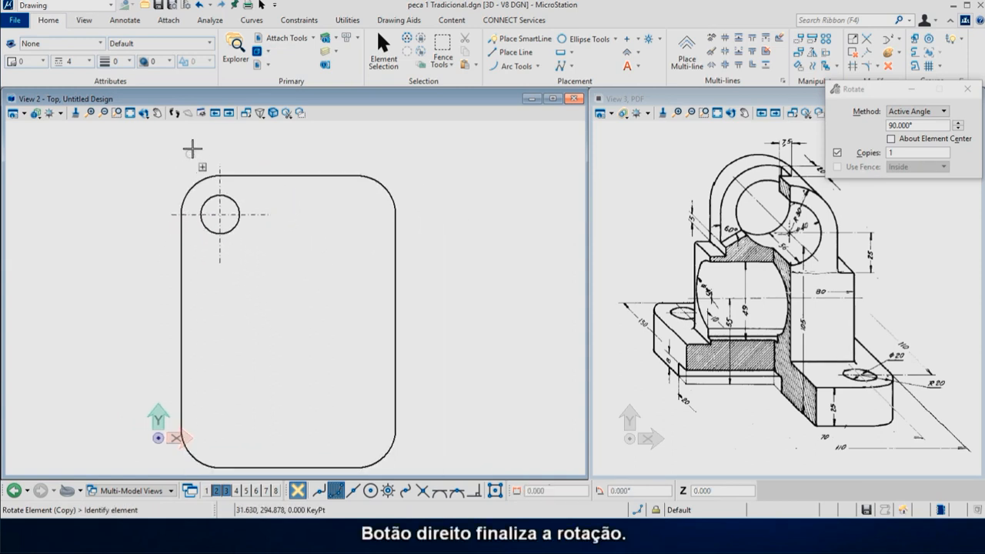
{"action": "right_click", "coordinate": [174, 146]}
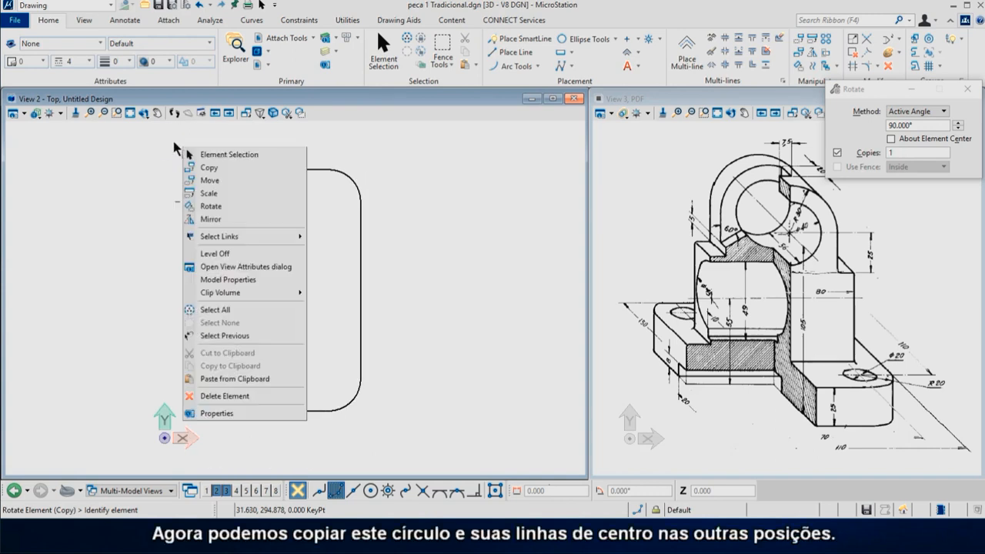
{"action": "left_click", "coordinate": [204, 168]}
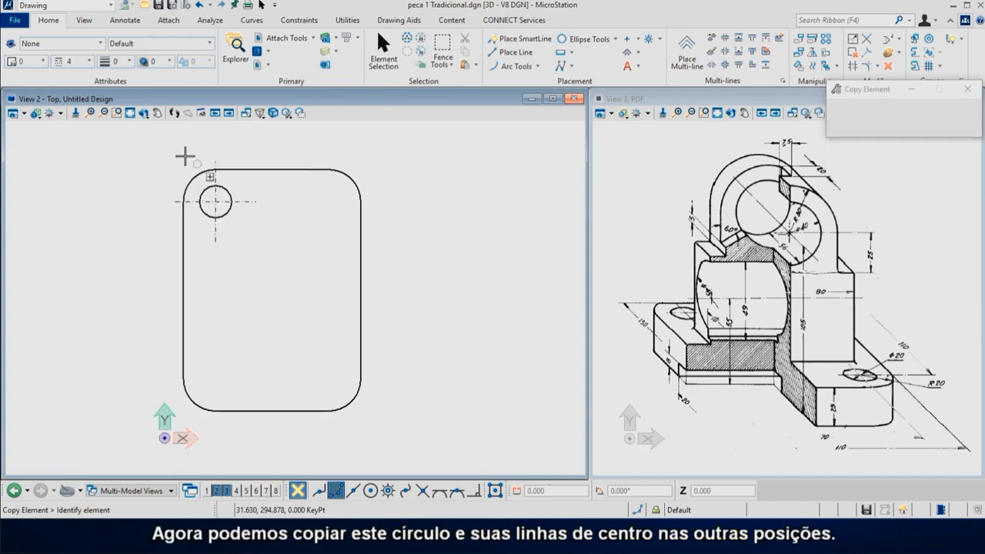
{"action": "left_click_drag", "start_coordinate": [140, 144], "coordinate": [281, 269]}
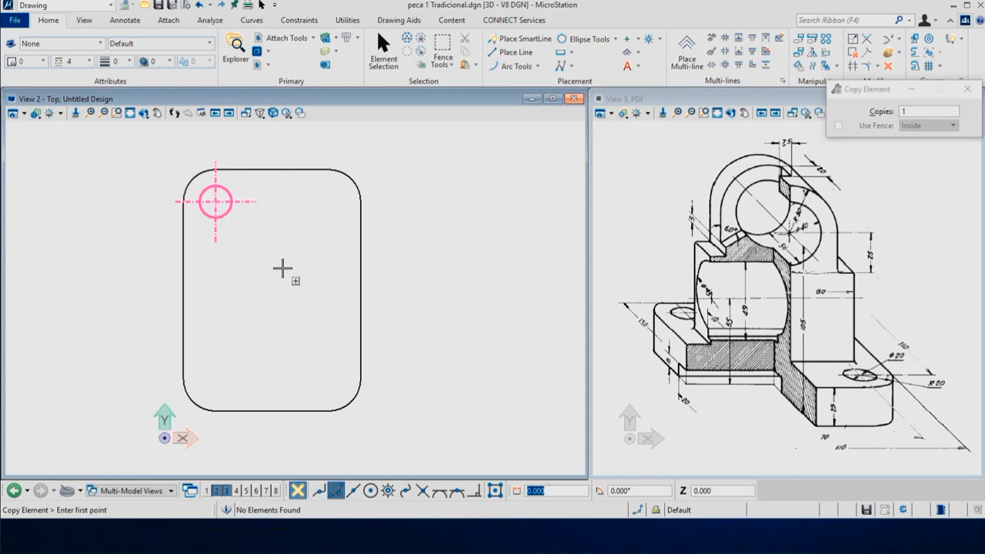
{"action": "left_click", "coordinate": [216, 201]}
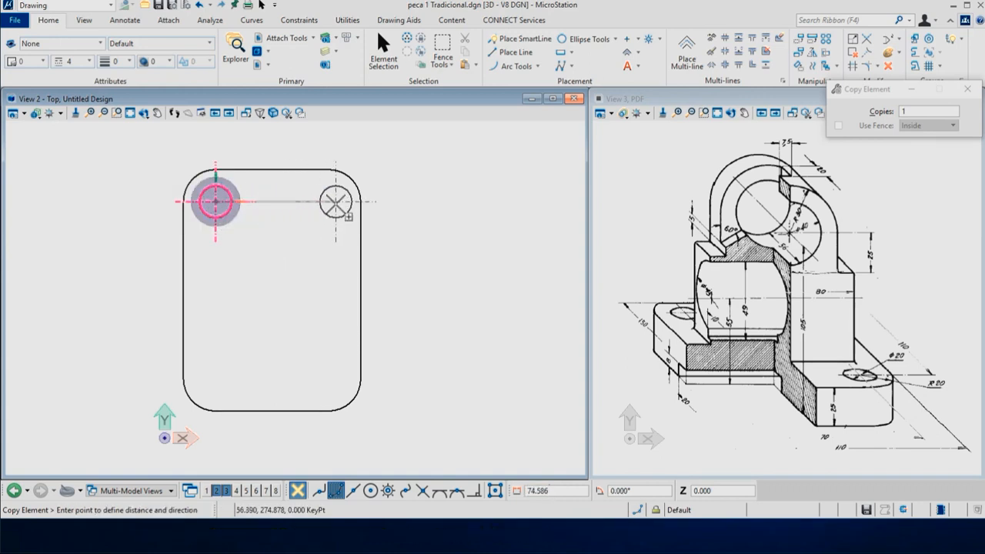
{"action": "key", "text": "c"}
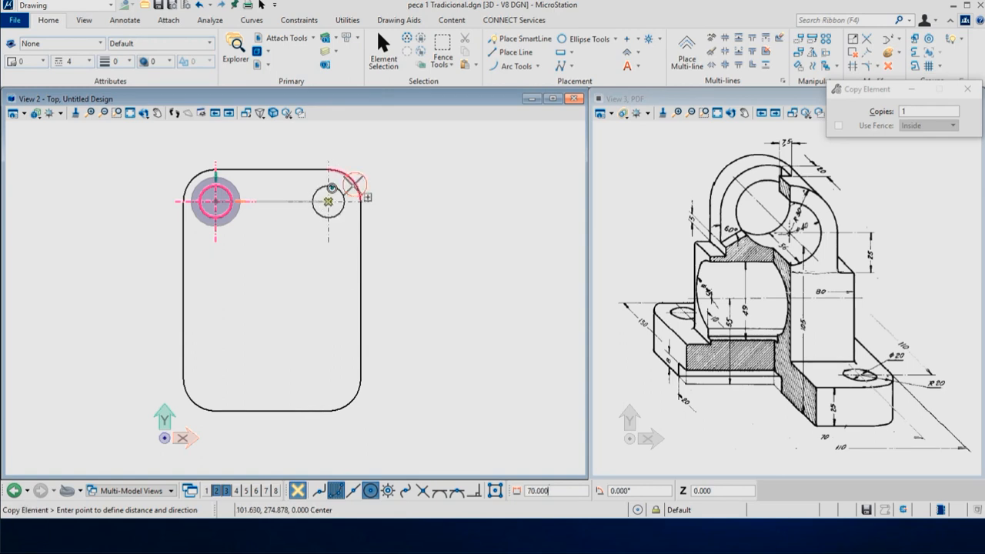
{"action": "left_click", "coordinate": [352, 185]}
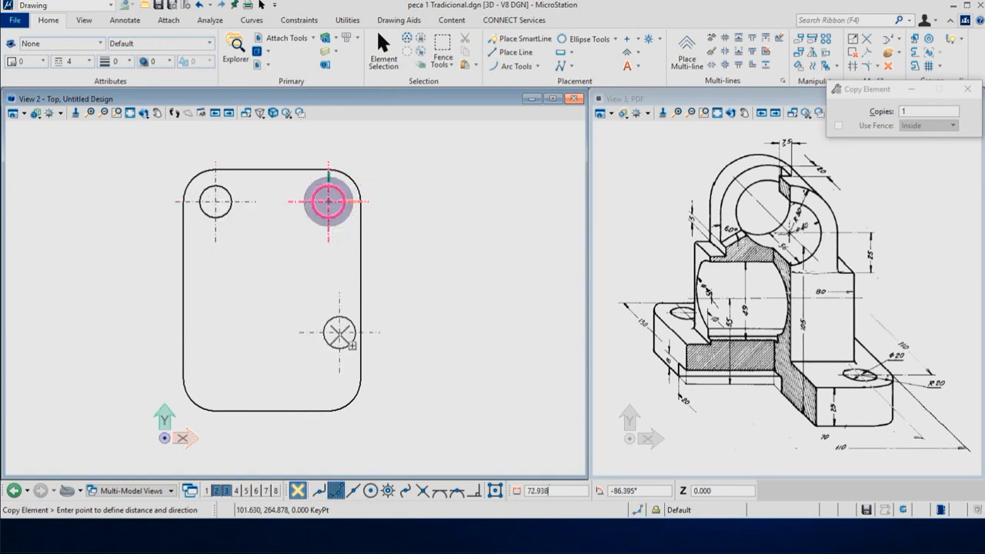
{"action": "left_click", "coordinate": [329, 378]}
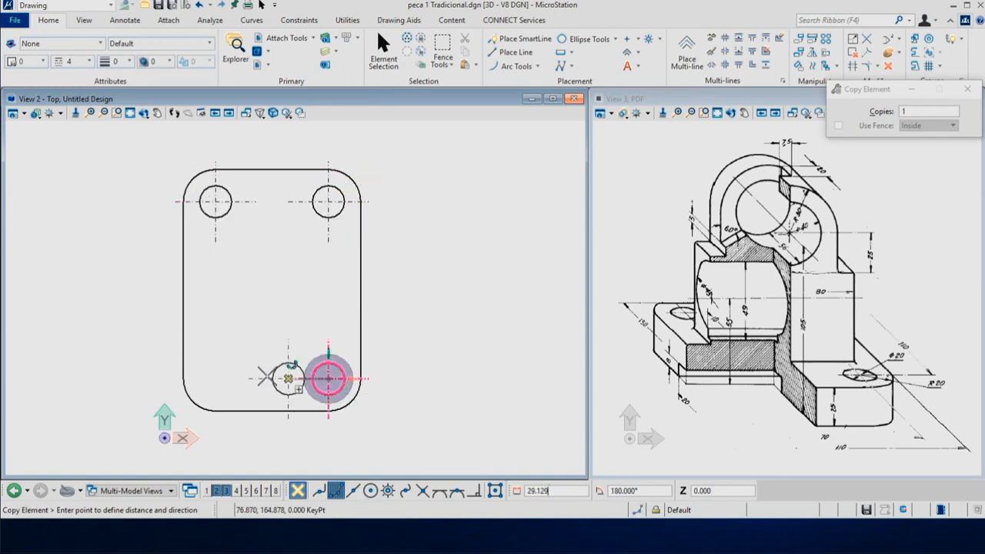
{"action": "left_click", "coordinate": [216, 378]}
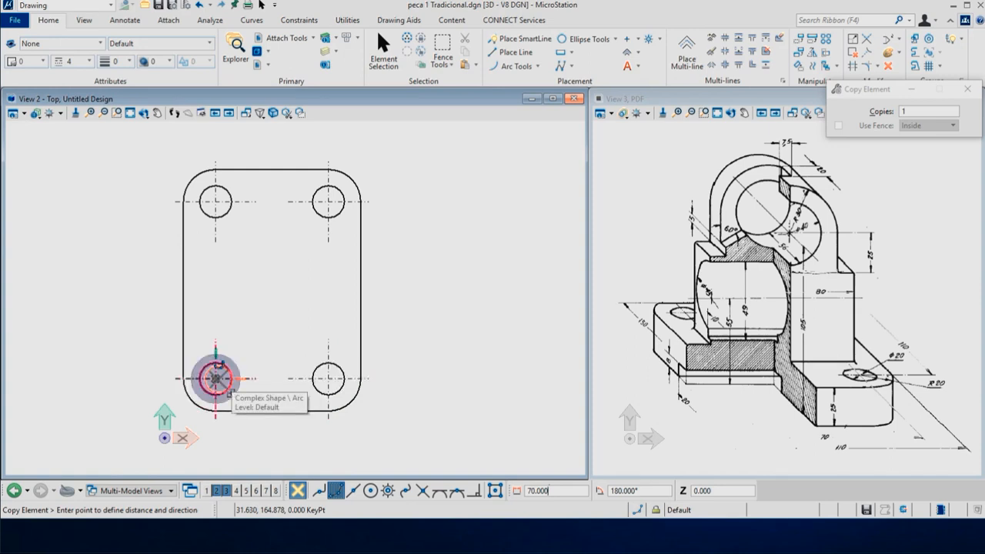
{"action": "right_click", "coordinate": [146, 250]}
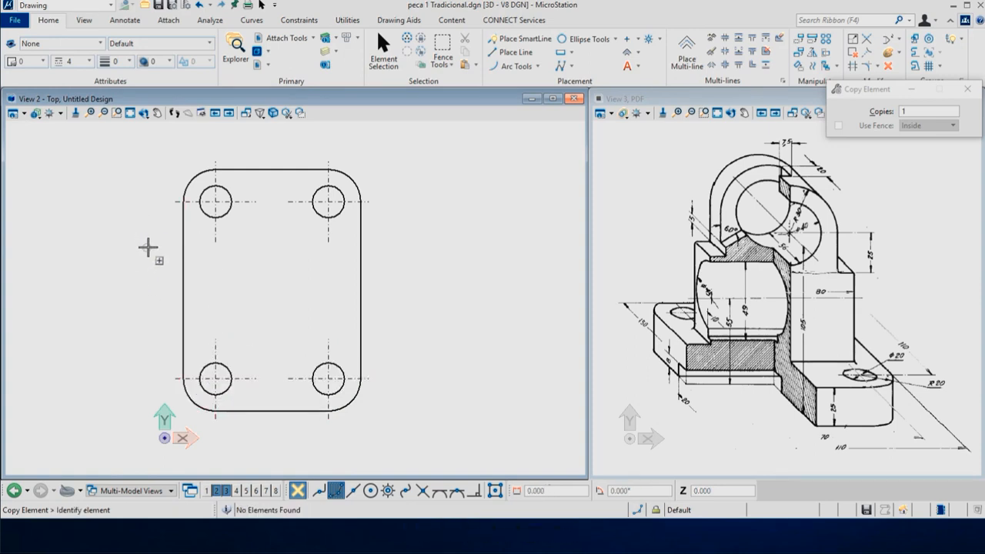
{"action": "middle_click_drag", "start_coordinate": [364, 288], "coordinate": [288, 284]}
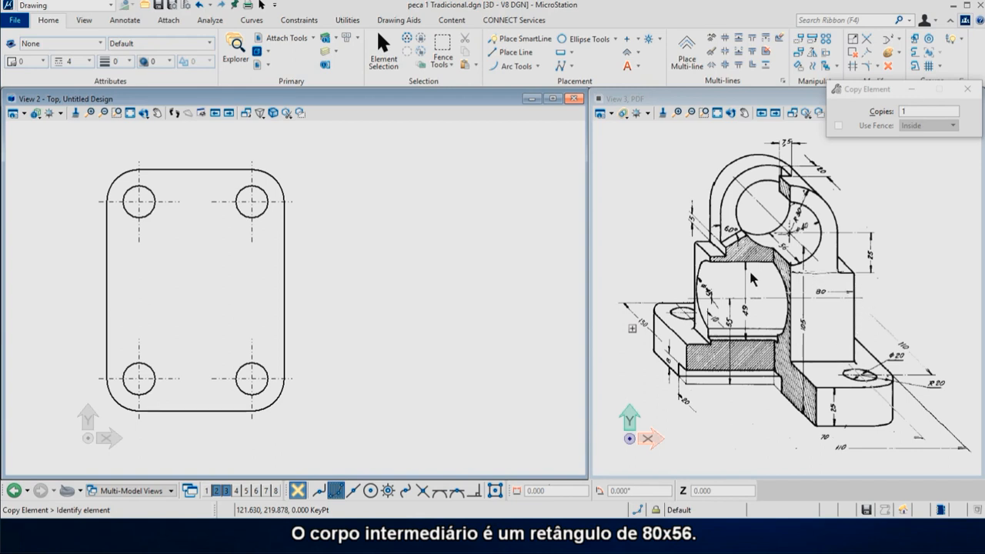
{"action": "key", "text": "c"}
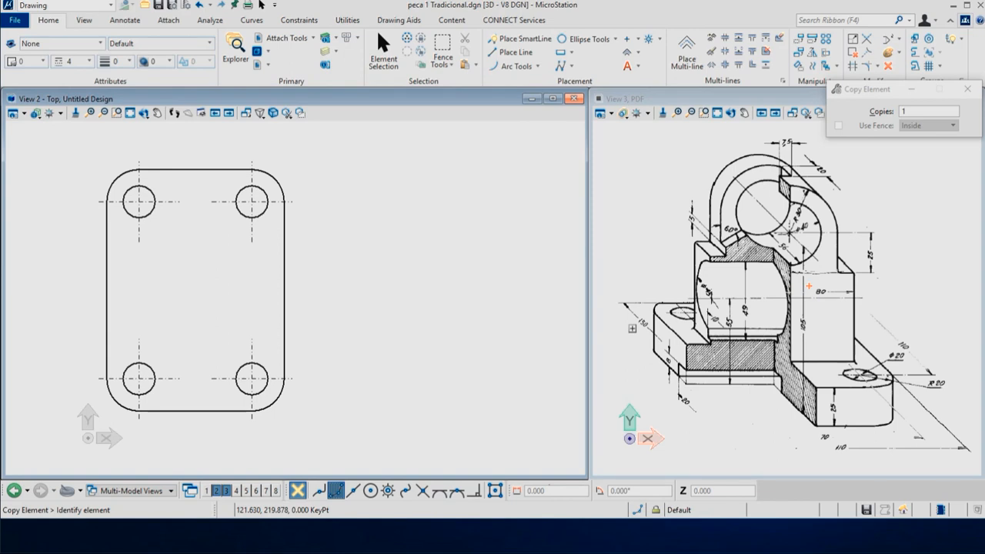
{"action": "left_click_drag", "start_coordinate": [809, 283], "coordinate": [841, 305], "text": "ctrl"}
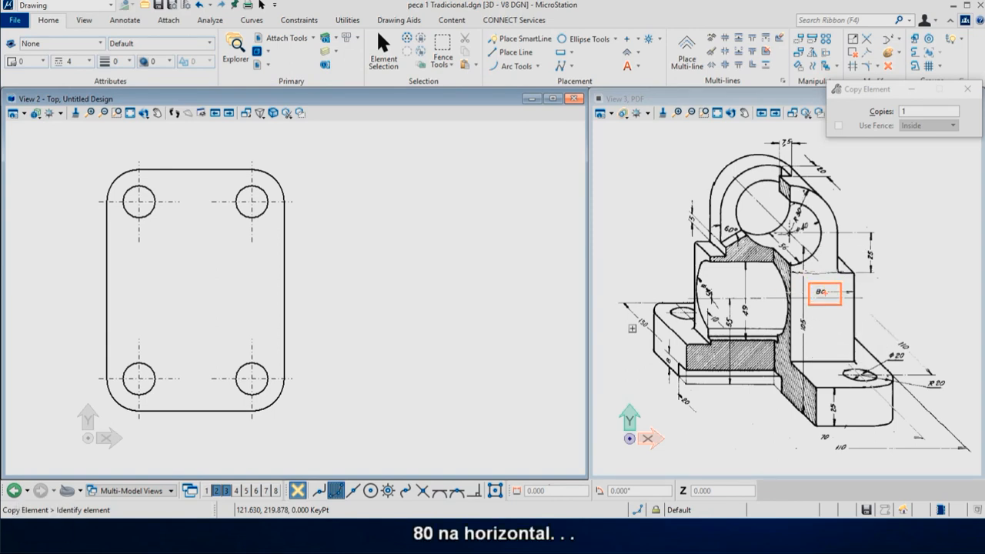
{"action": "left_click_drag", "start_coordinate": [767, 240], "coordinate": [800, 261], "text": "ctrl"}
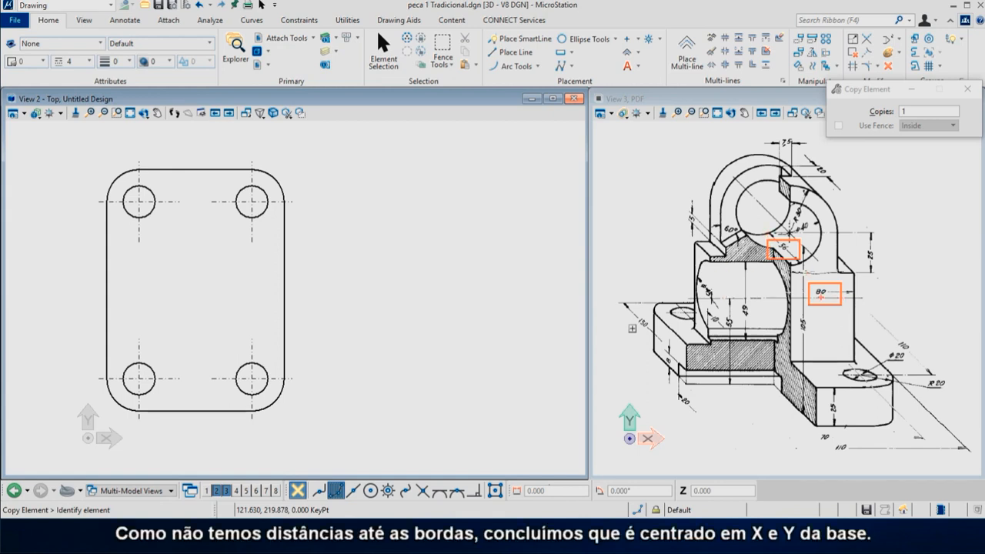
{"action": "key", "text": "Escape"}
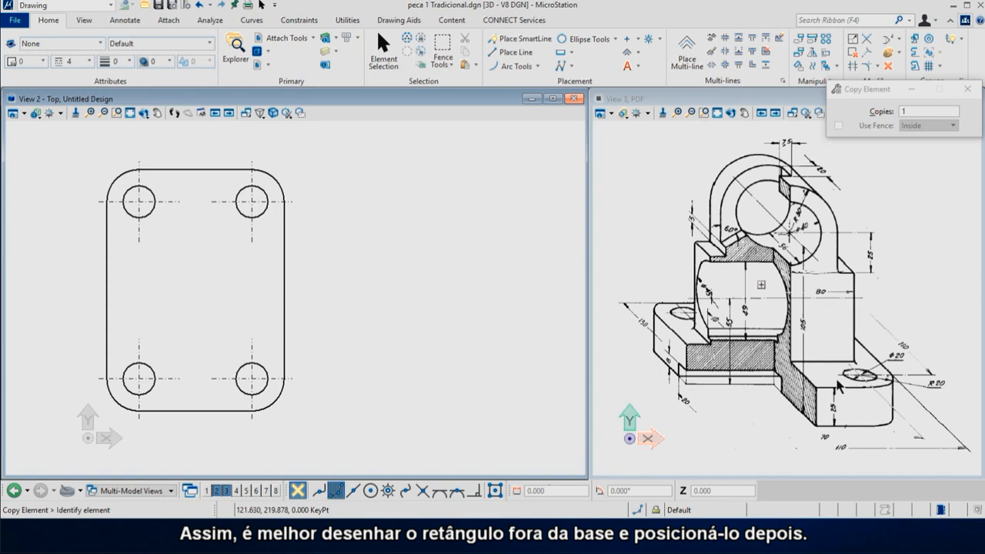
Step: Place an orthogonal block 80 wide and 56 high in the empty space beside the base, matching the attributes of the base outline
{"action": "left_click", "coordinate": [563, 56]}
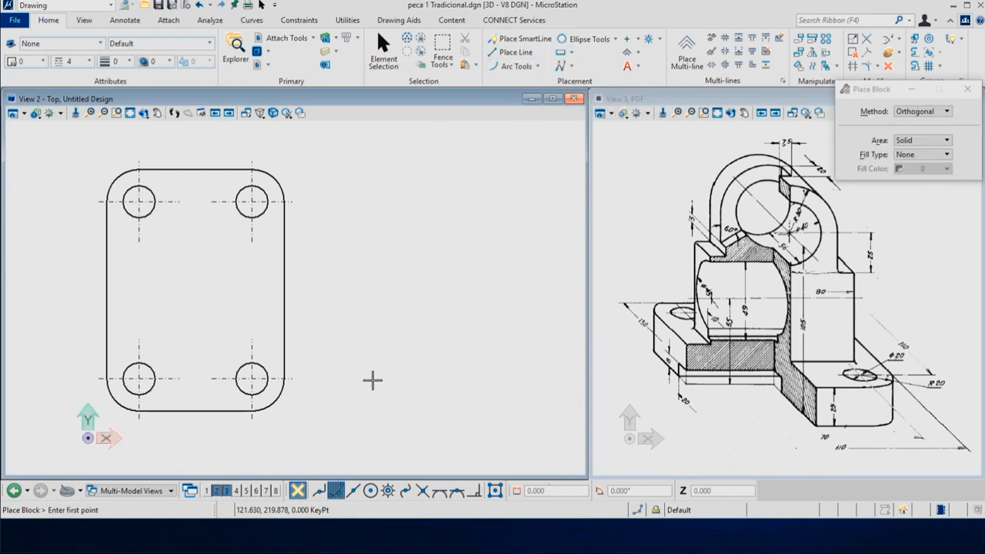
{"action": "left_click", "coordinate": [350, 362]}
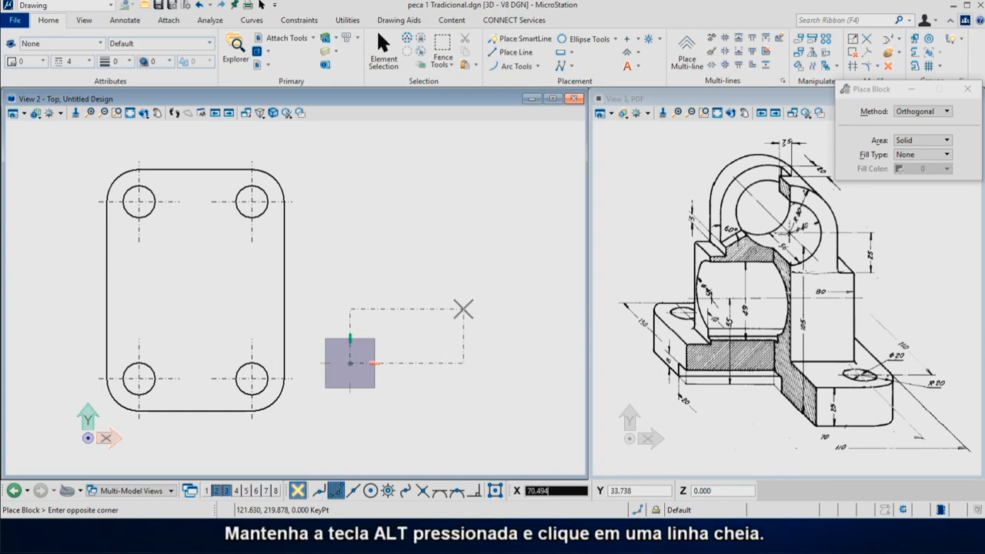
{"action": "left_click", "coordinate": [284, 282], "text": "alt"}
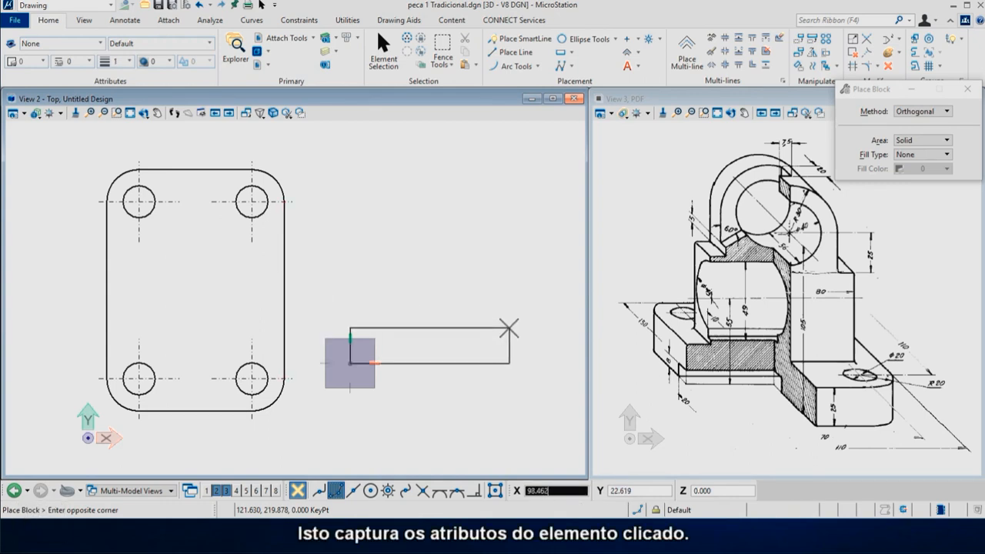
{"action": "type", "text": "80"}
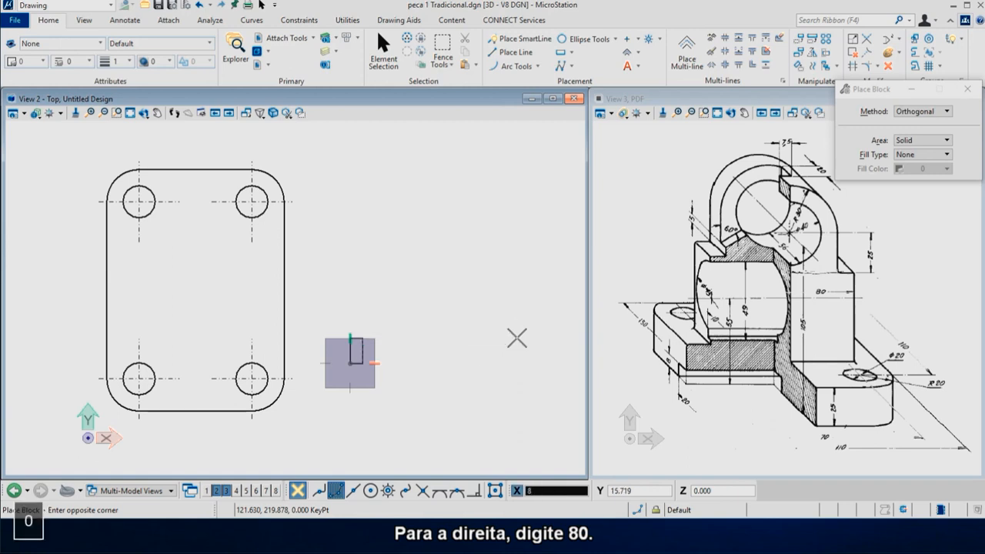
{"action": "type", "text": "56"}
{"action": "left_click", "coordinate": [516, 230]}
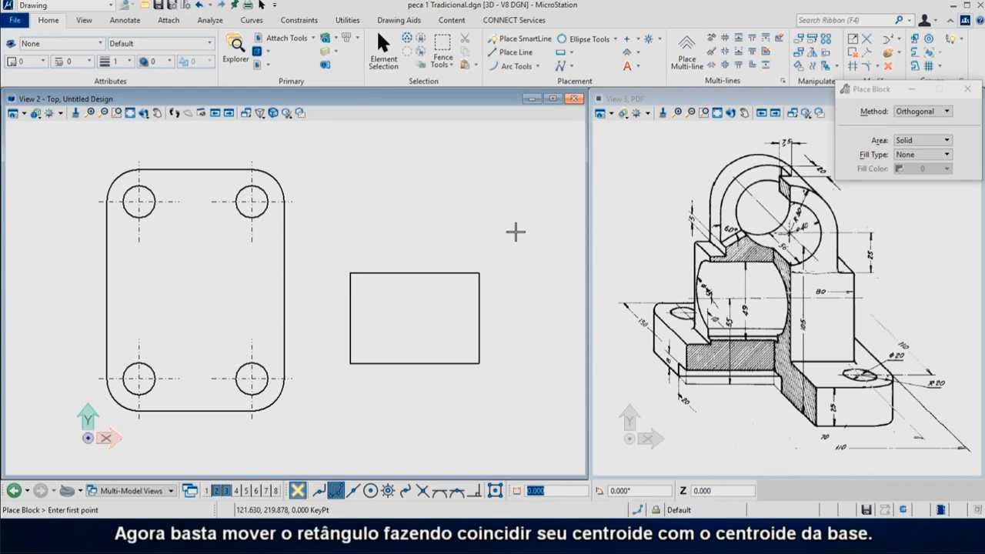
Step: Move the 80 by 56 rectangle by its centre onto the centre of the base, using the Center snap
{"action": "right_click", "coordinate": [505, 222]}
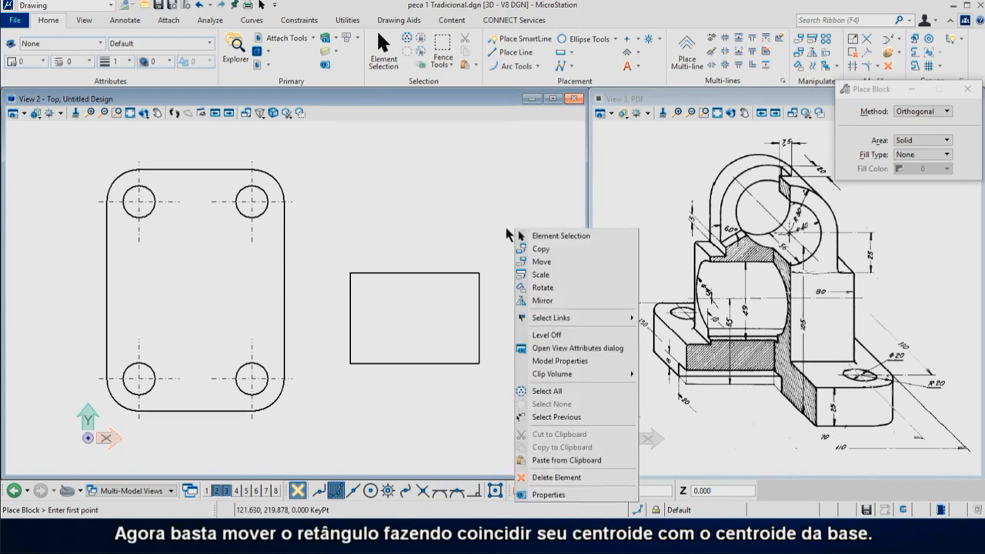
{"action": "left_click", "coordinate": [542, 263]}
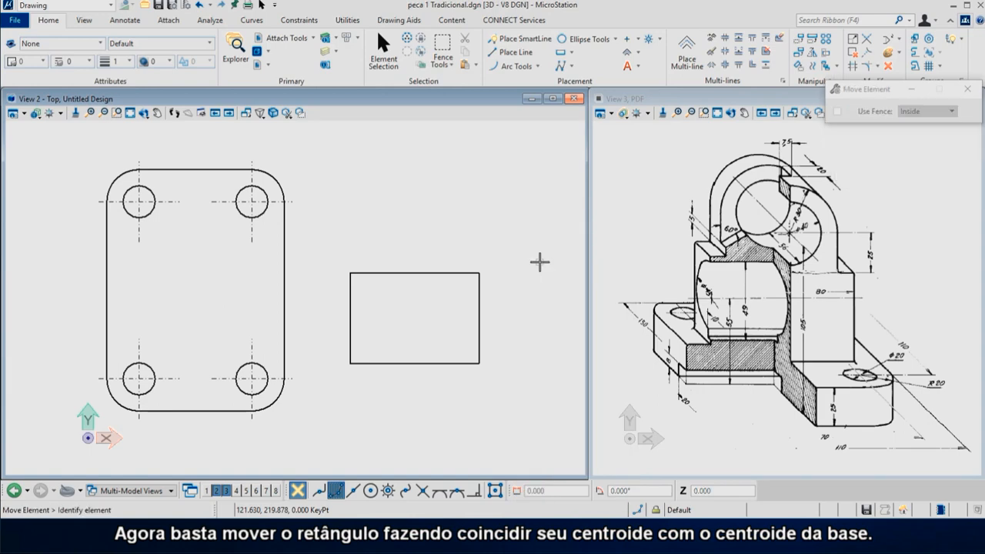
{"action": "left_click", "coordinate": [370, 491]}
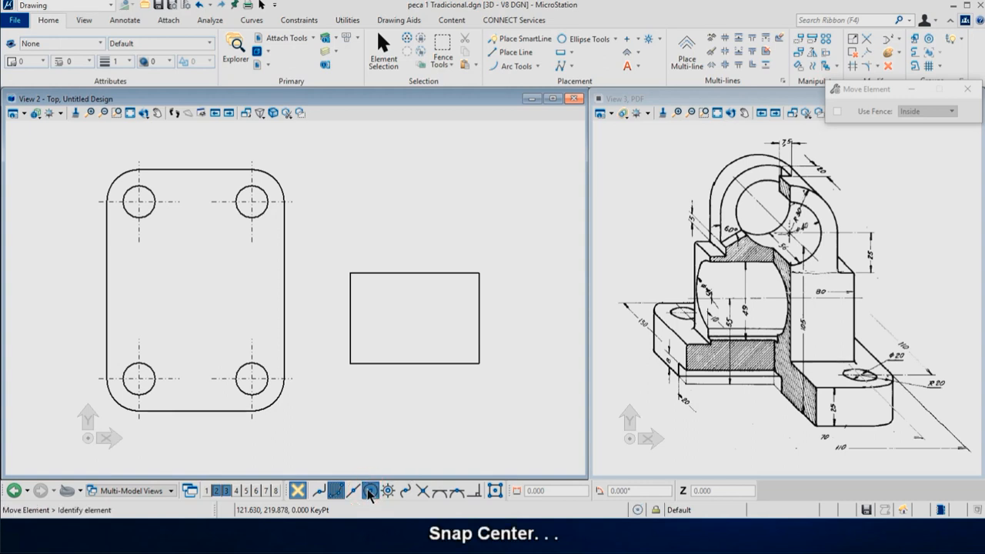
{"action": "left_click", "coordinate": [378, 365]}
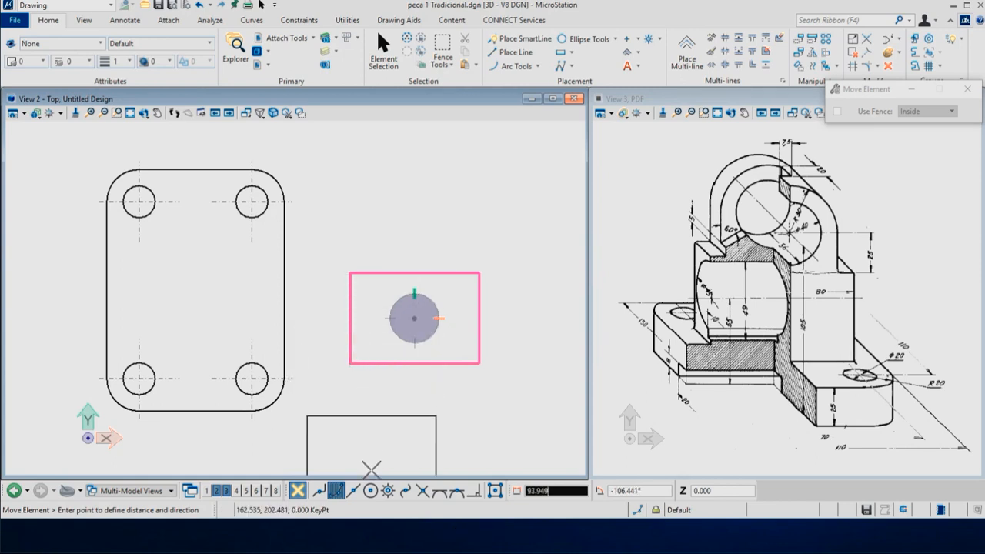
{"action": "left_click", "coordinate": [371, 490]}
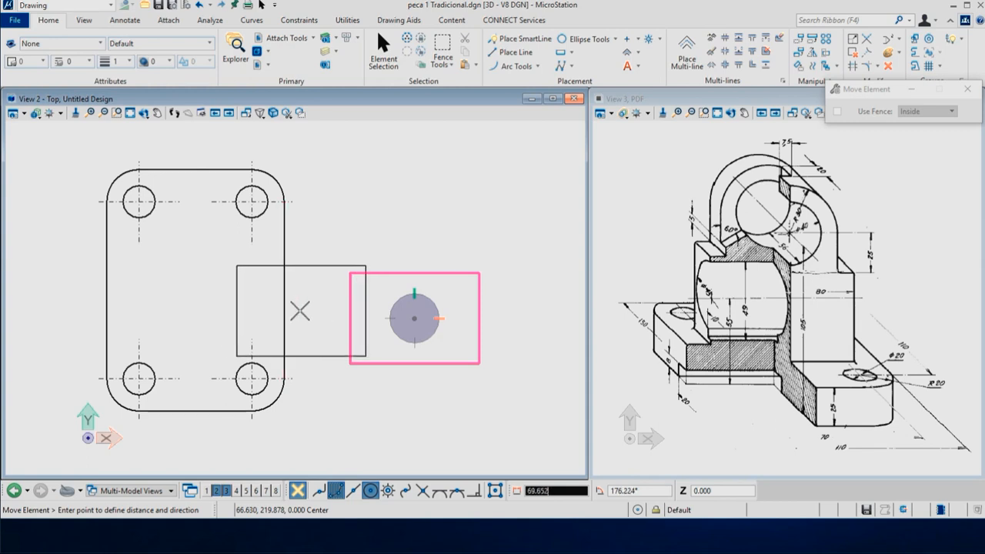
{"action": "left_click", "coordinate": [298, 310]}
{"action": "right_click", "coordinate": [297, 311]}
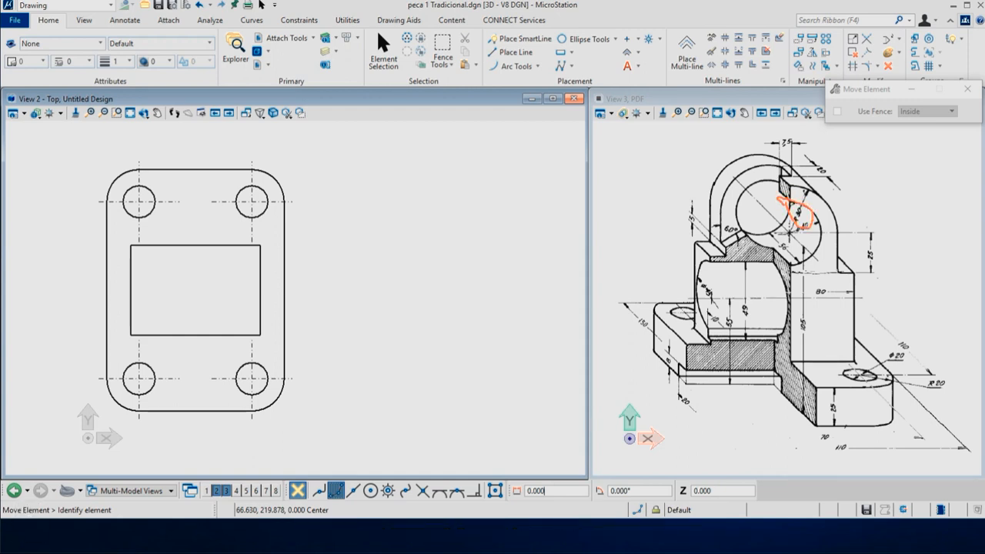
Step: Draw a vertical SmartLine between the body rectangle's lower and upper edges, 30 to the left of the lower edge's midpoint
{"action": "key", "text": "Escape"}
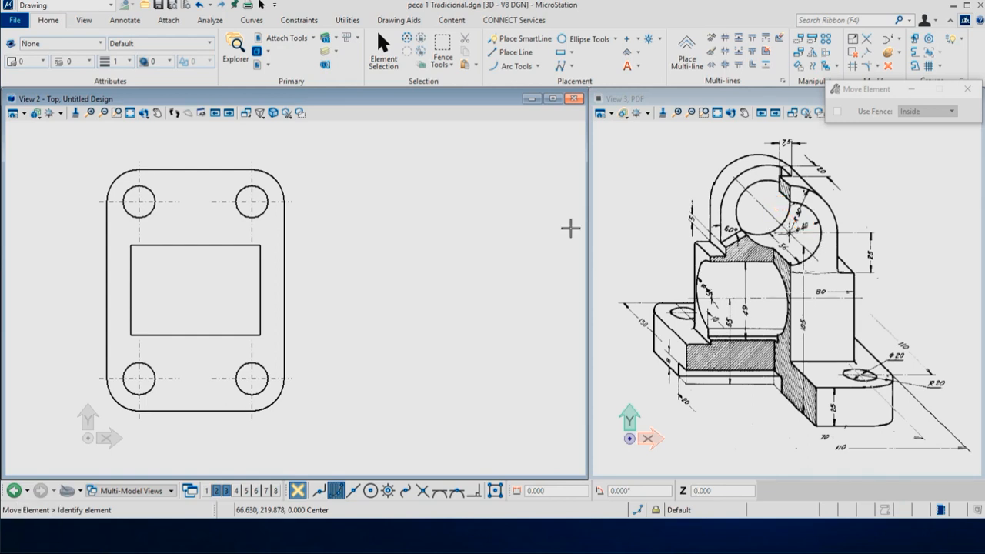
{"action": "left_click", "coordinate": [501, 40]}
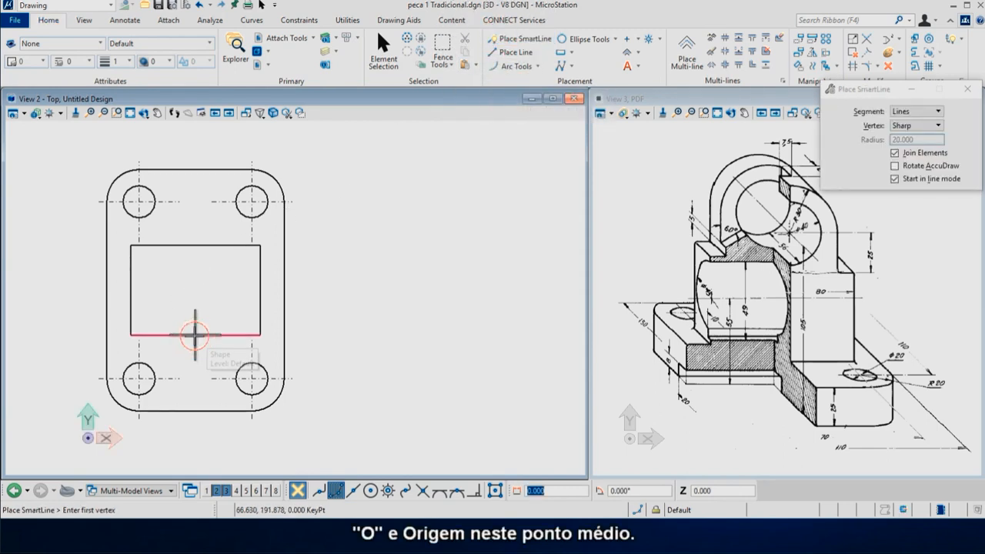
{"action": "key", "text": "o"}
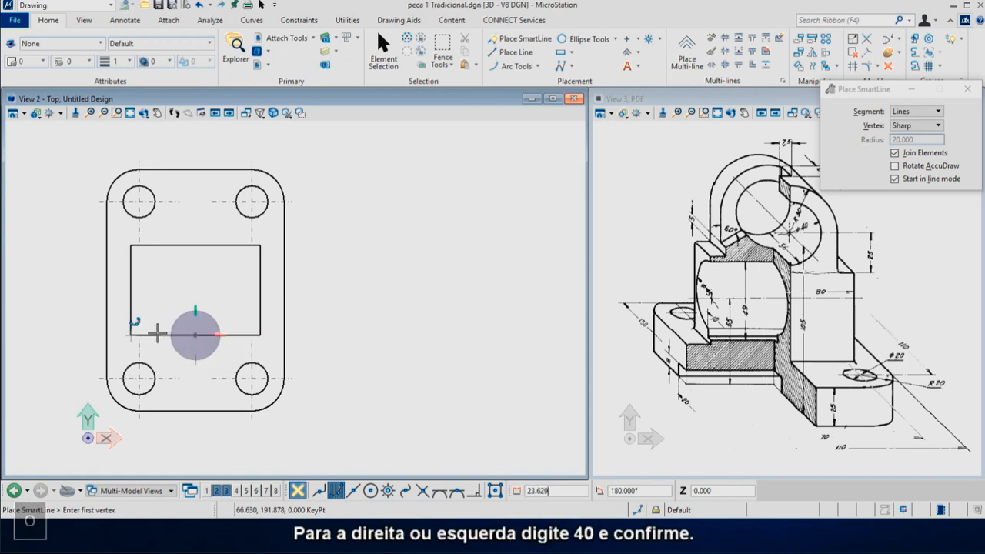
{"action": "type", "text": "30"}
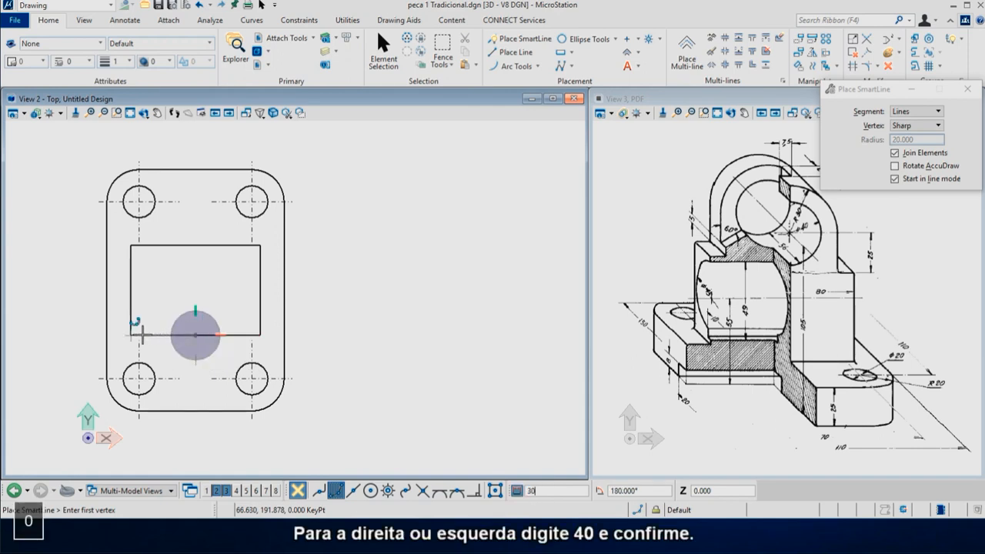
{"action": "left_click", "coordinate": [88, 333]}
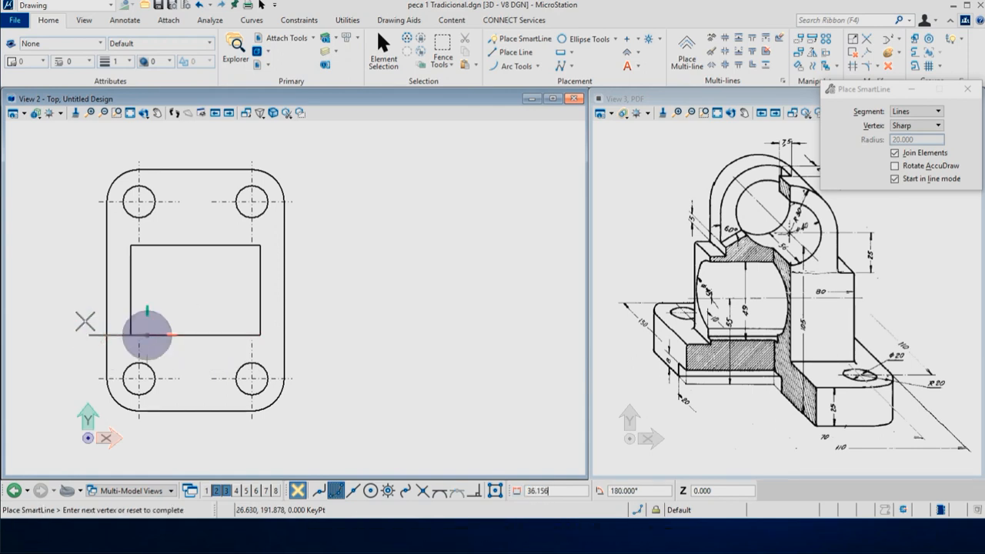
{"action": "key", "text": "Return"}
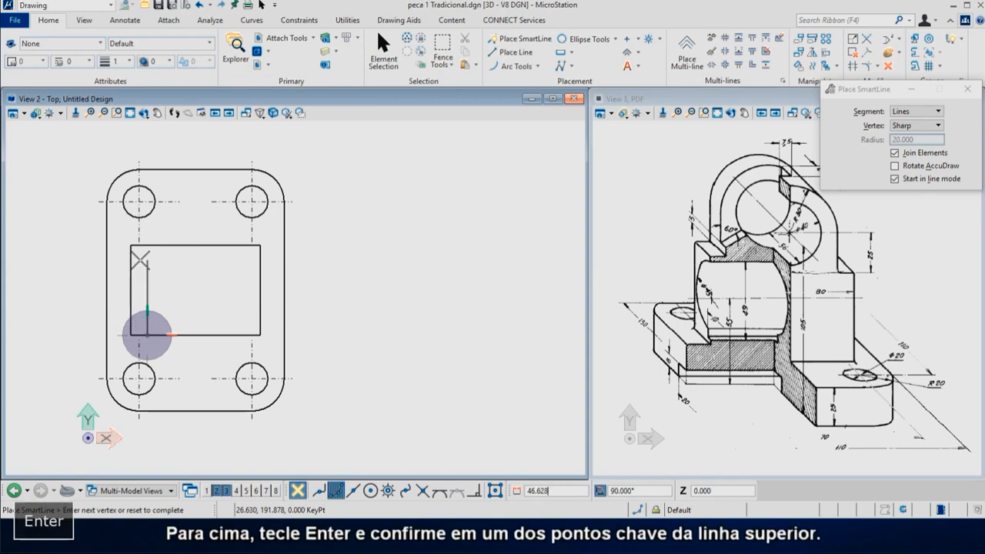
{"action": "left_click", "coordinate": [146, 247]}
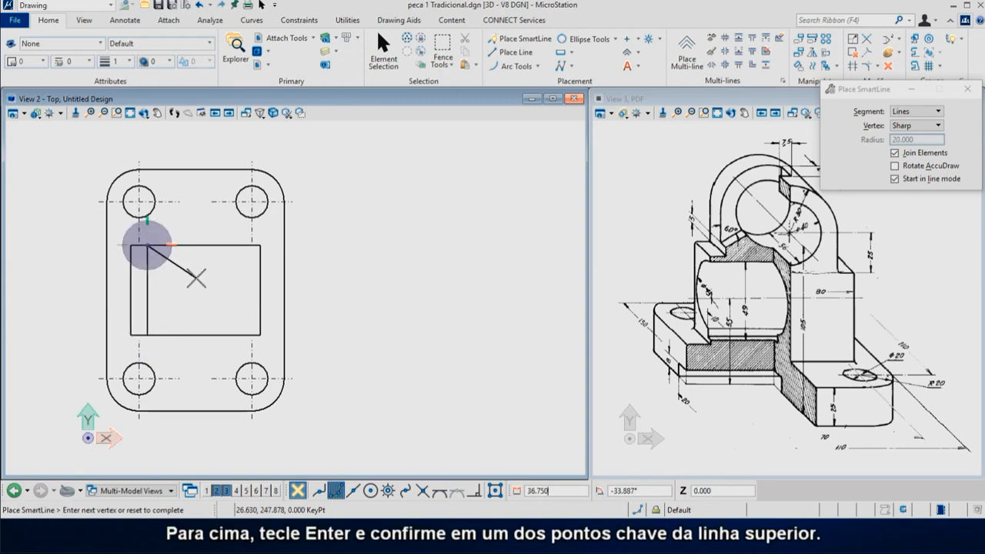
{"action": "right_click", "coordinate": [194, 279]}
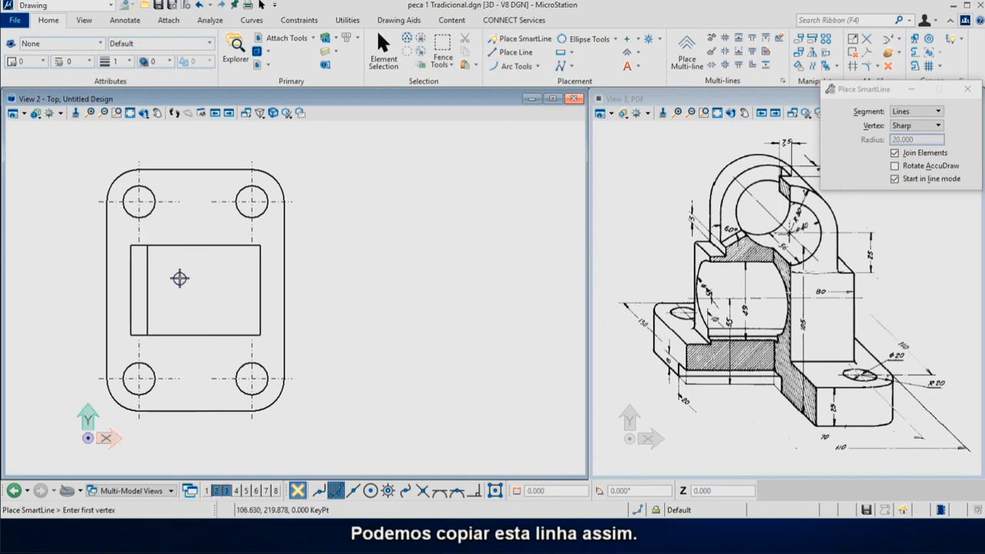
Step: Copy the vertical line horizontally to the right side of the body, at twice the distance to the upper edge's midpoint
{"action": "right_click", "coordinate": [188, 281]}
{"action": "left_click", "coordinate": [222, 306]}
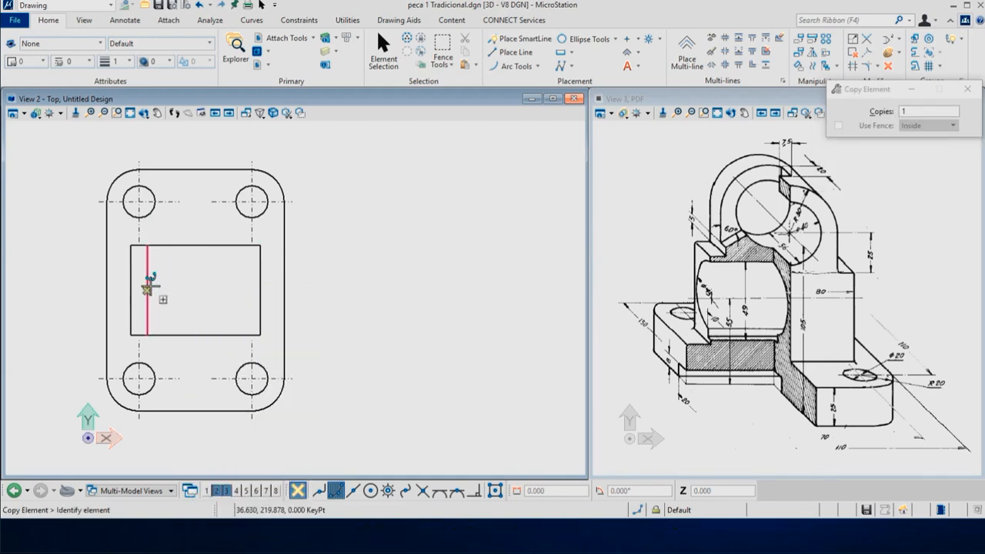
{"action": "left_click", "coordinate": [147, 290]}
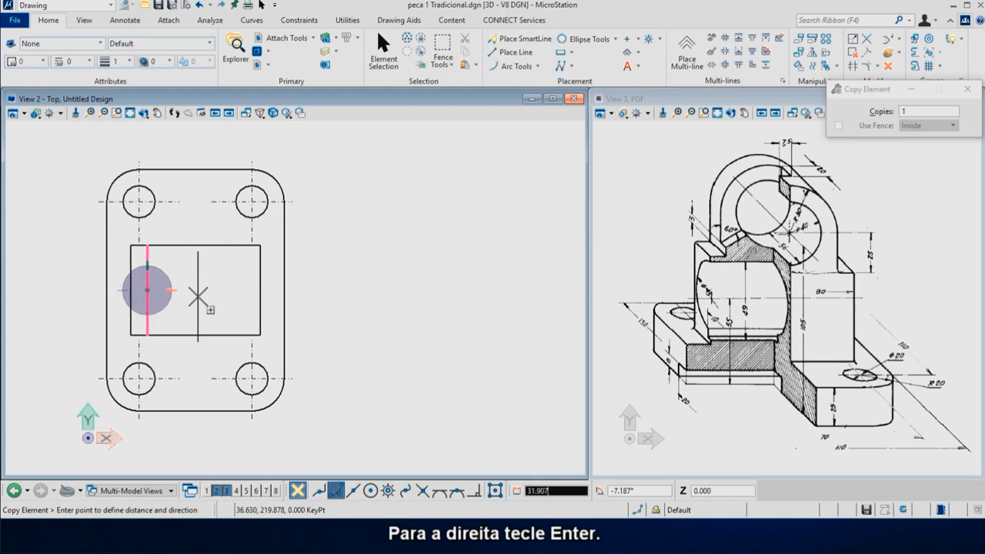
{"action": "key", "text": "Return"}
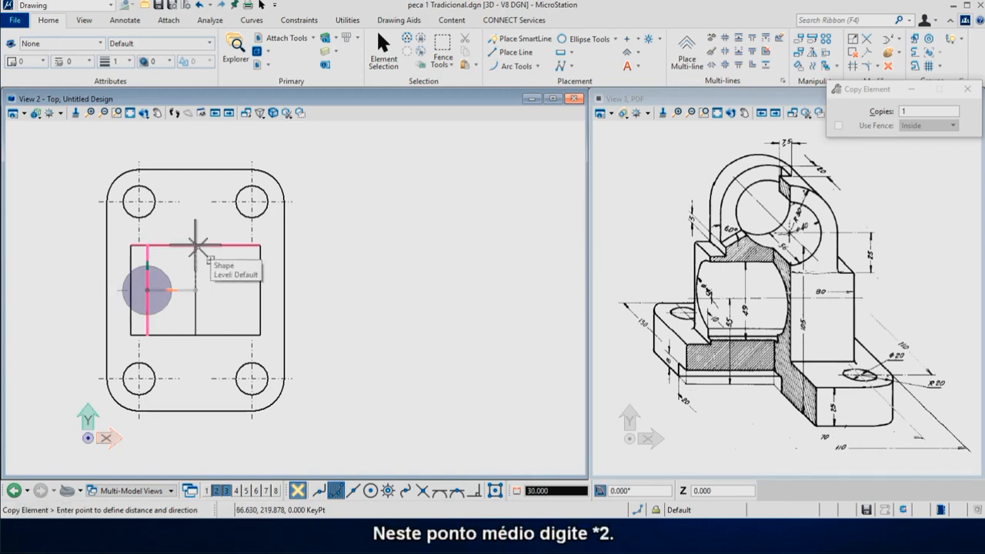
{"action": "type", "text": "*2"}
{"action": "left_click", "coordinate": [198, 254]}
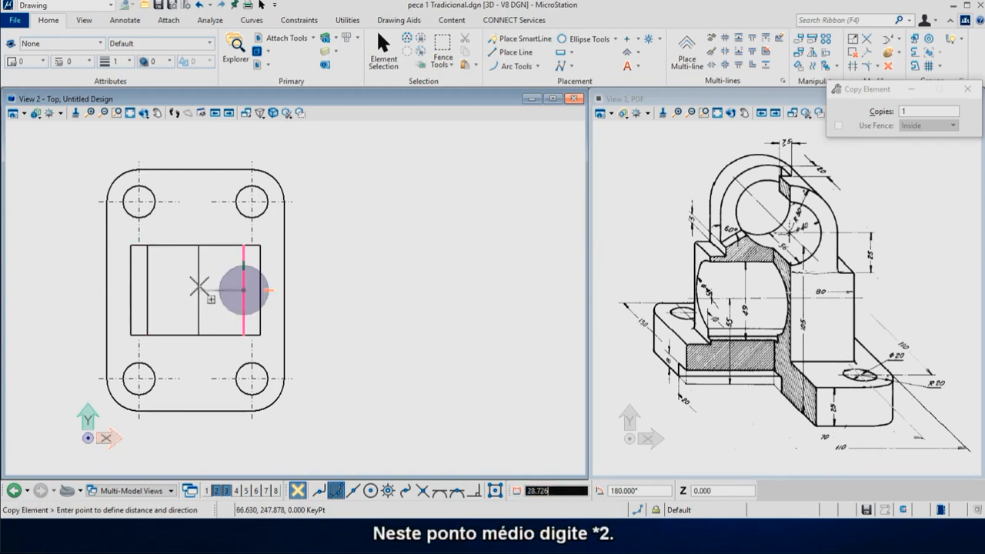
{"action": "right_click", "coordinate": [194, 287]}
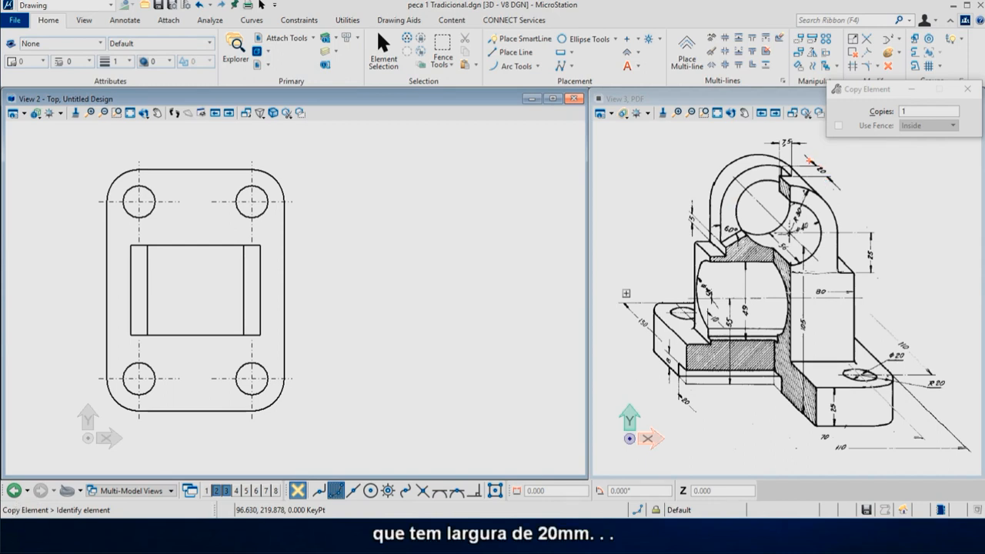
{"action": "left_click_drag", "start_coordinate": [808, 158], "coordinate": [844, 186], "text": "ctrl"}
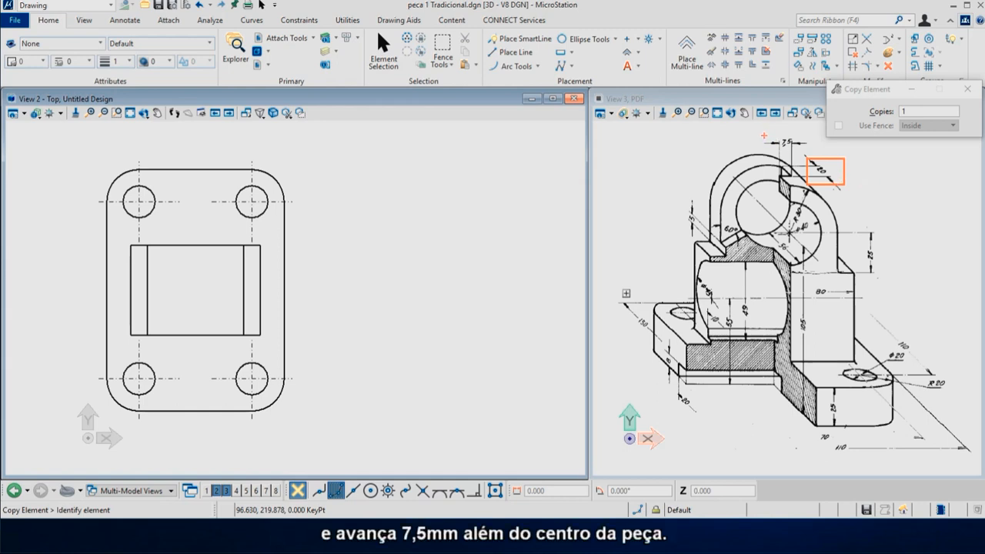
{"action": "left_click_drag", "start_coordinate": [765, 136], "coordinate": [809, 153], "text": "ctrl"}
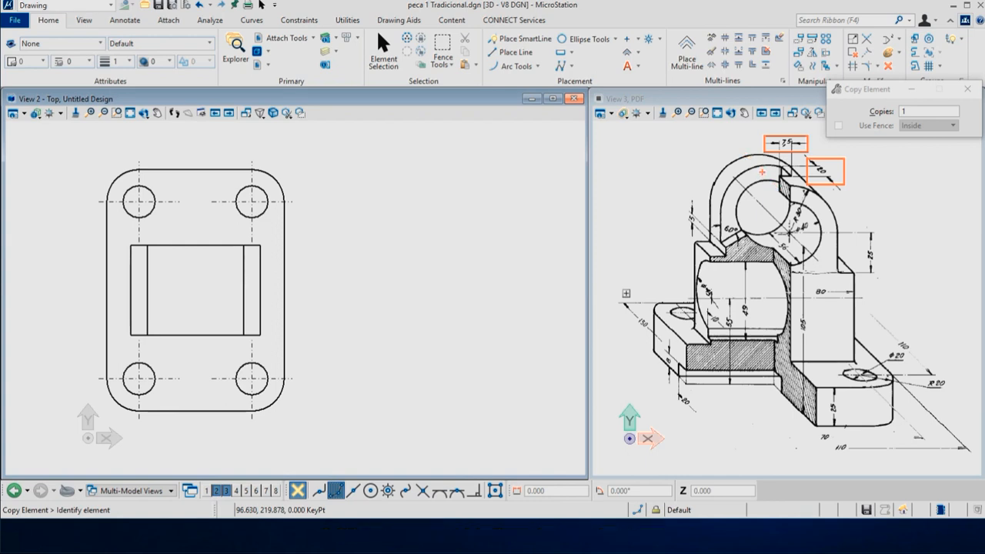
{"action": "key", "text": "Escape"}
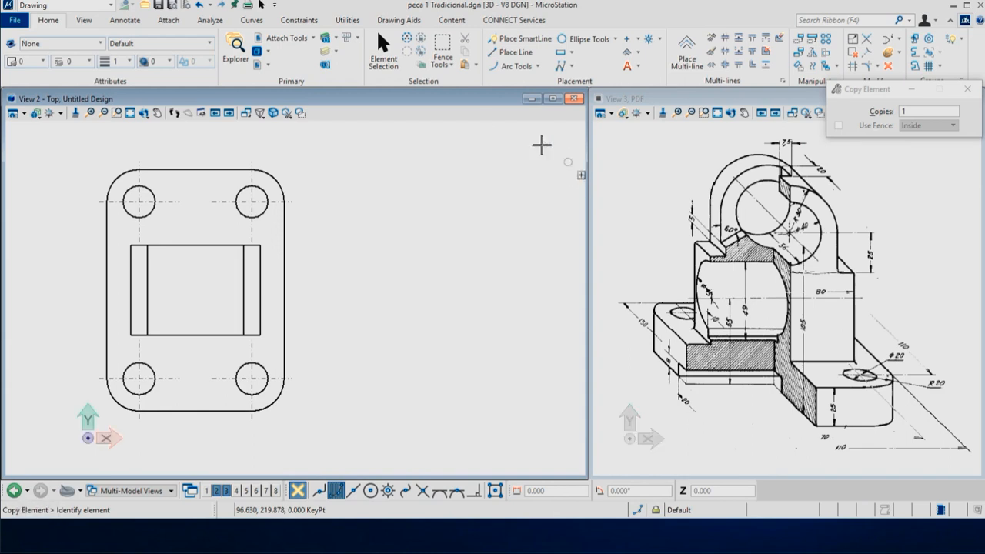
Step: Start a SmartLine 10 above the left inner line's midpoint and run it horizontally right to 7.5 beyond the body's centre
{"action": "left_click", "coordinate": [508, 43]}
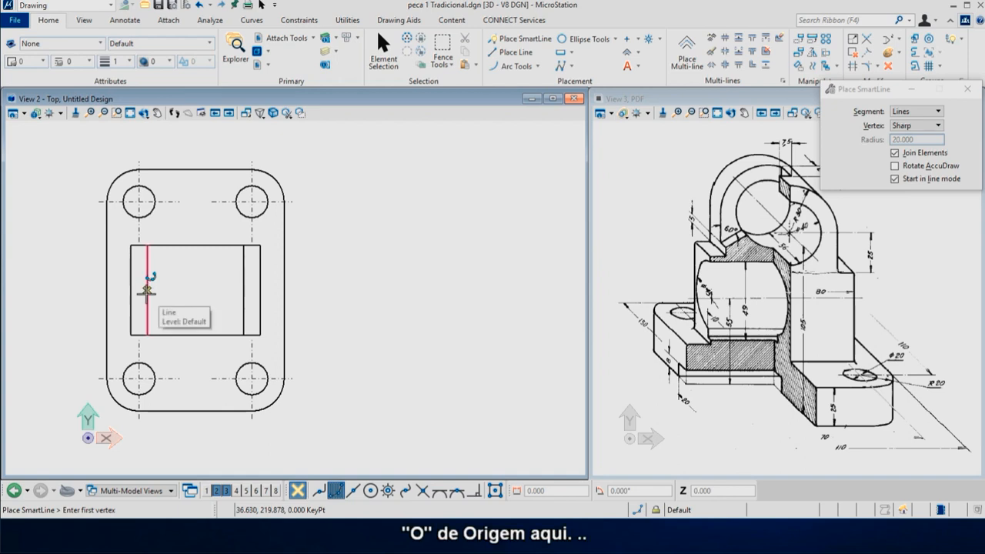
{"action": "key", "text": "o"}
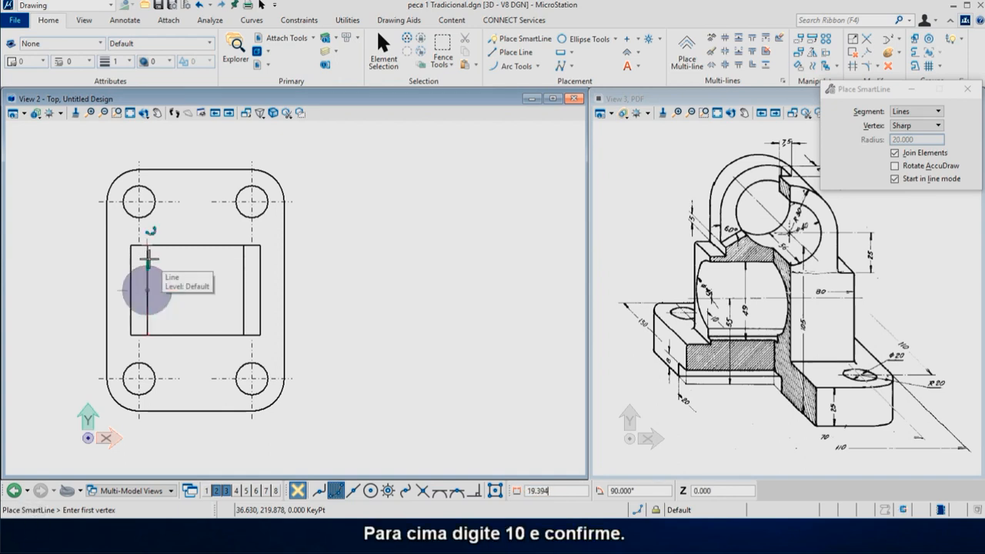
{"action": "type", "text": "10"}
{"action": "key", "text": "Return"}
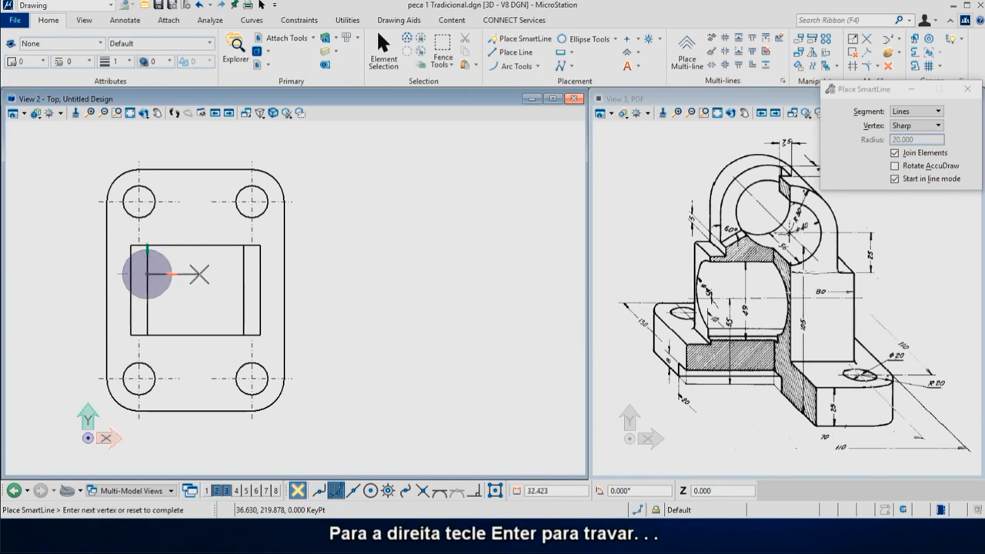
{"action": "key", "text": "Return"}
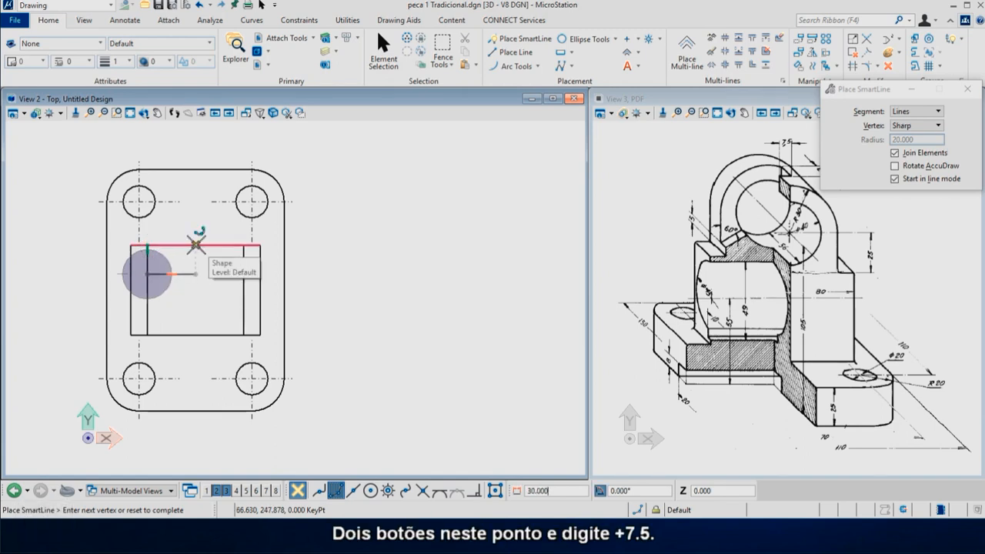
{"action": "middle_click", "coordinate": [196, 245]}
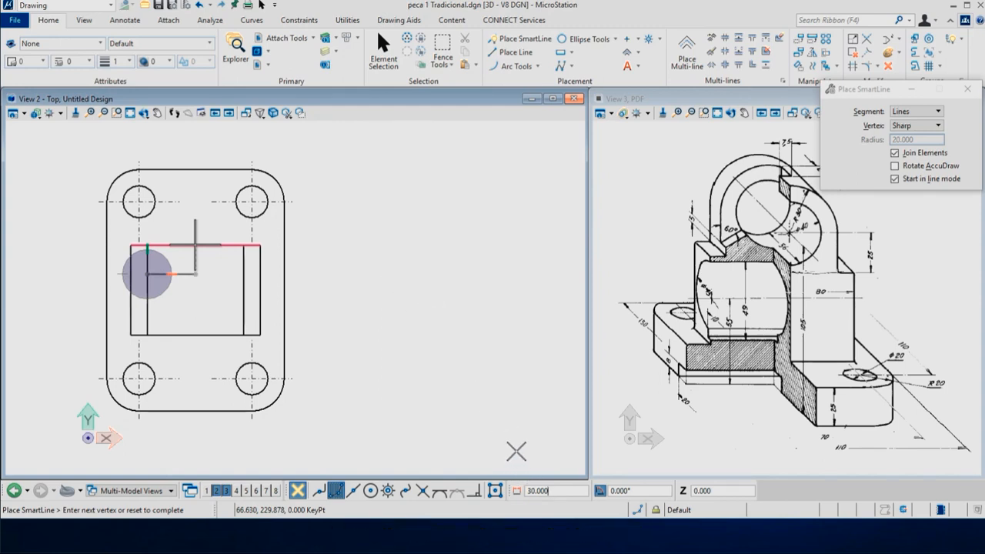
{"action": "type", "text": "+"}
{"action": "type", "text": "7.5"}
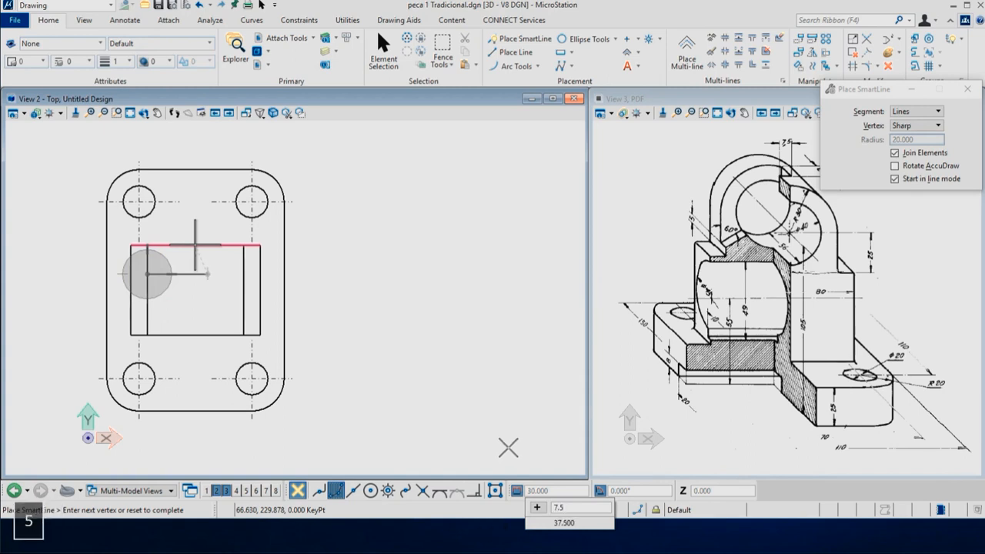
{"action": "key", "text": "Return"}
{"action": "left_click", "coordinate": [503, 445]}
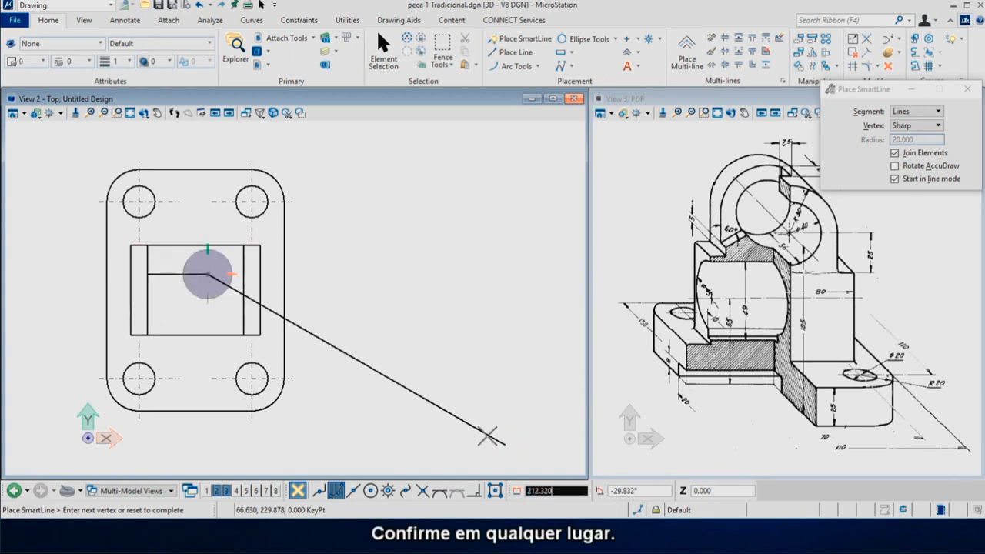
Step: Continue the SmartLine 20 downward and horizontally back to the left inner line, finishing the rib outline
{"action": "key", "text": "Return"}
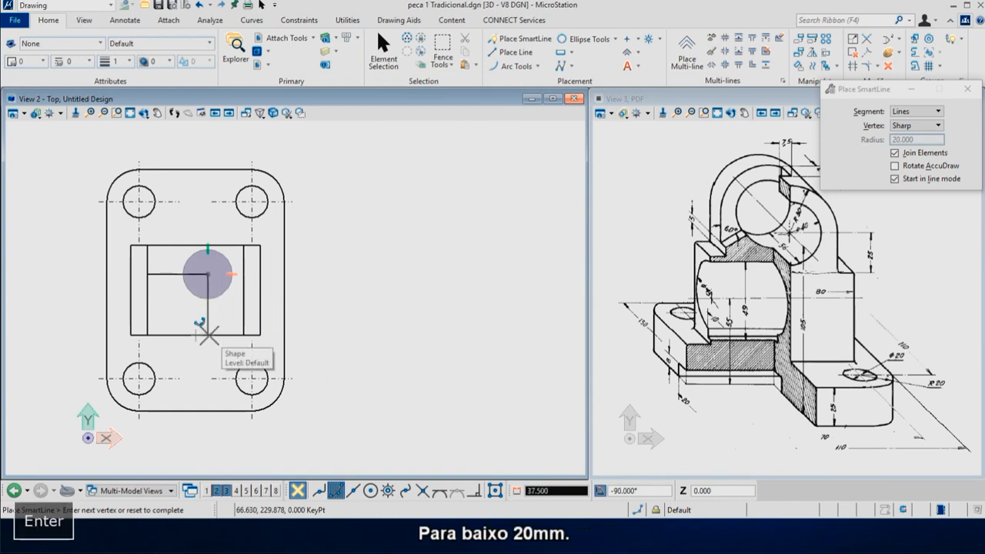
{"action": "type", "text": "20"}
{"action": "left_click", "coordinate": [208, 335]}
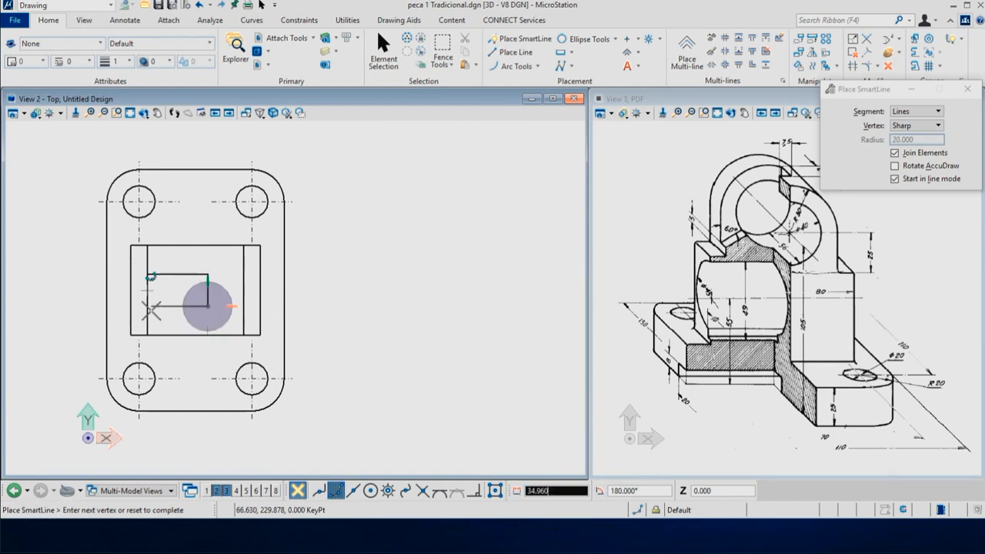
{"action": "key", "text": "Return"}
{"action": "left_click", "coordinate": [147, 306]}
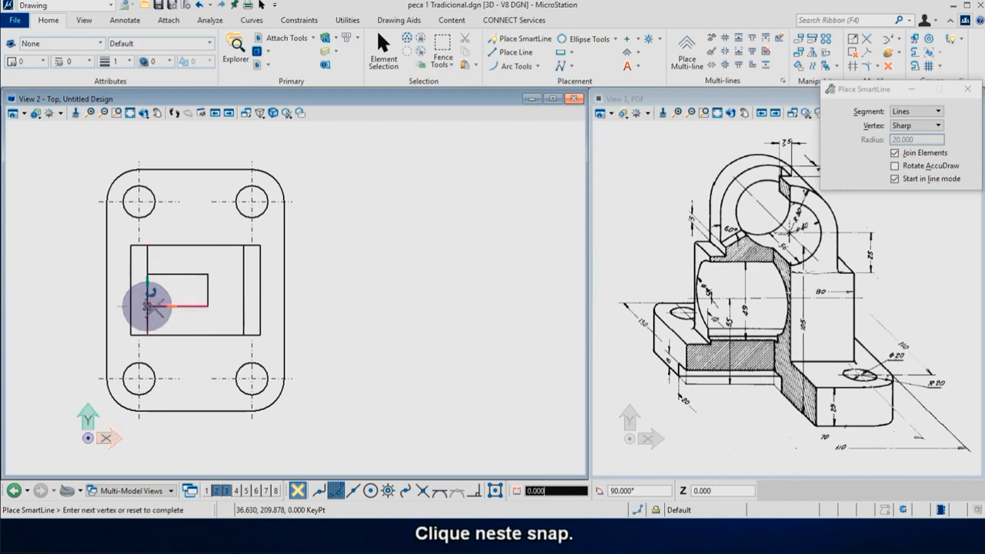
{"action": "right_click", "coordinate": [90, 327]}
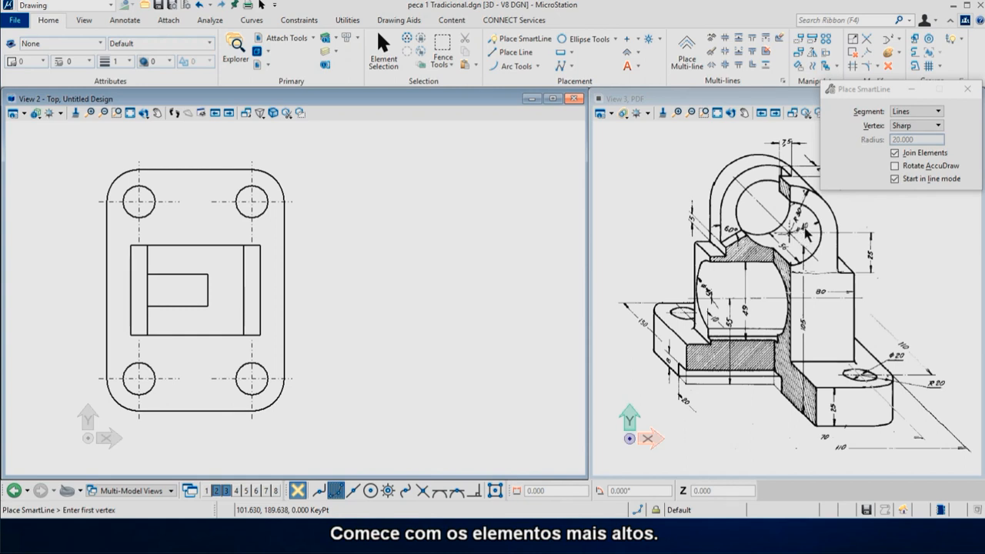
{"action": "key", "text": "Return"}
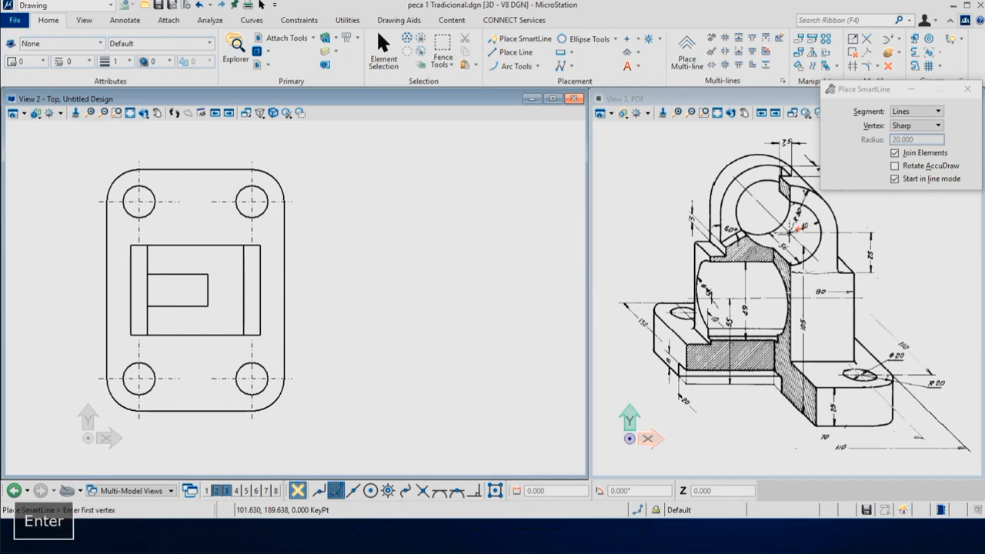
{"action": "left_click_drag", "start_coordinate": [789, 220], "coordinate": [818, 237], "text": "ctrl"}
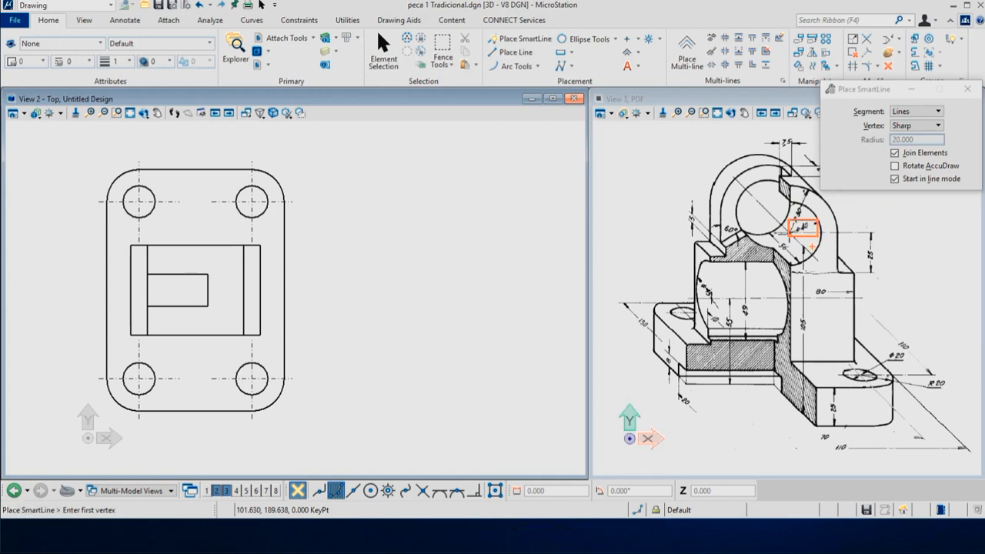
{"action": "key", "text": "Escape"}
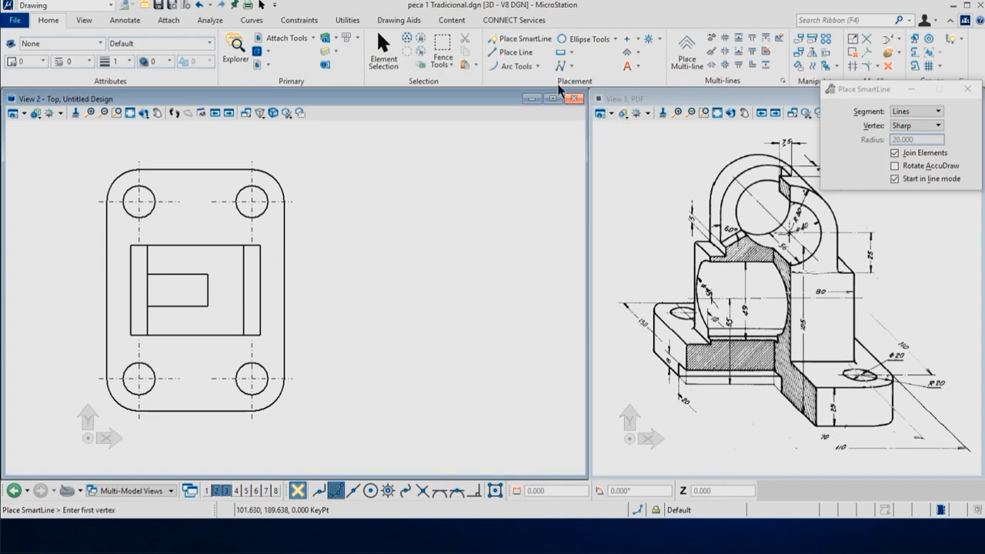
Step: Start the SmartLine tool with active line style 2 and line weight 0 for the hidden edges
{"action": "left_click", "coordinate": [501, 40]}
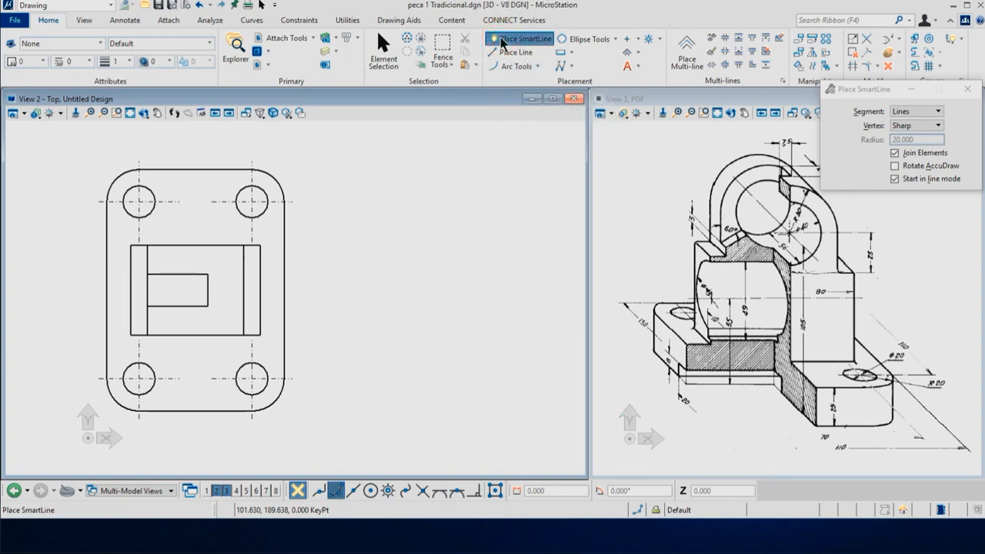
{"action": "left_click", "coordinate": [66, 61]}
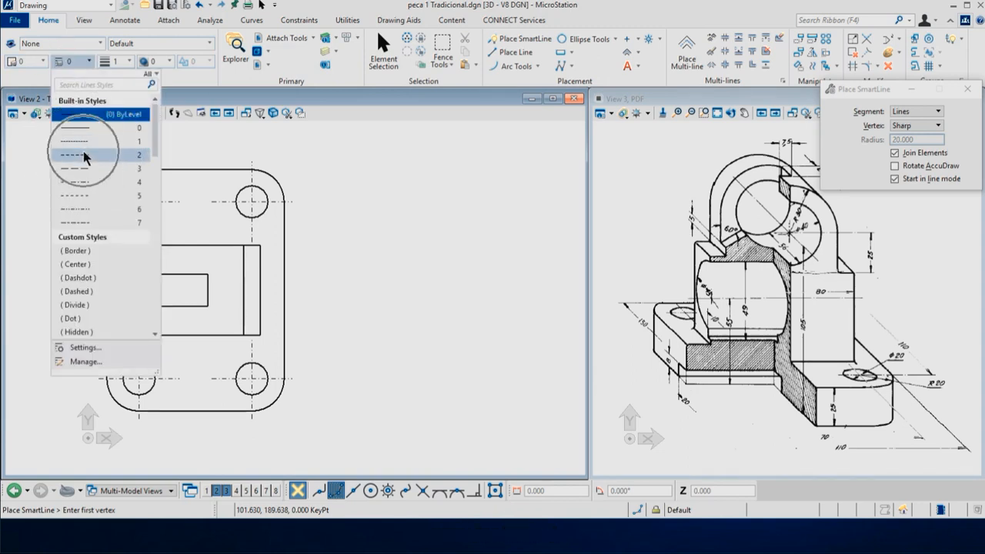
{"action": "left_click", "coordinate": [85, 157]}
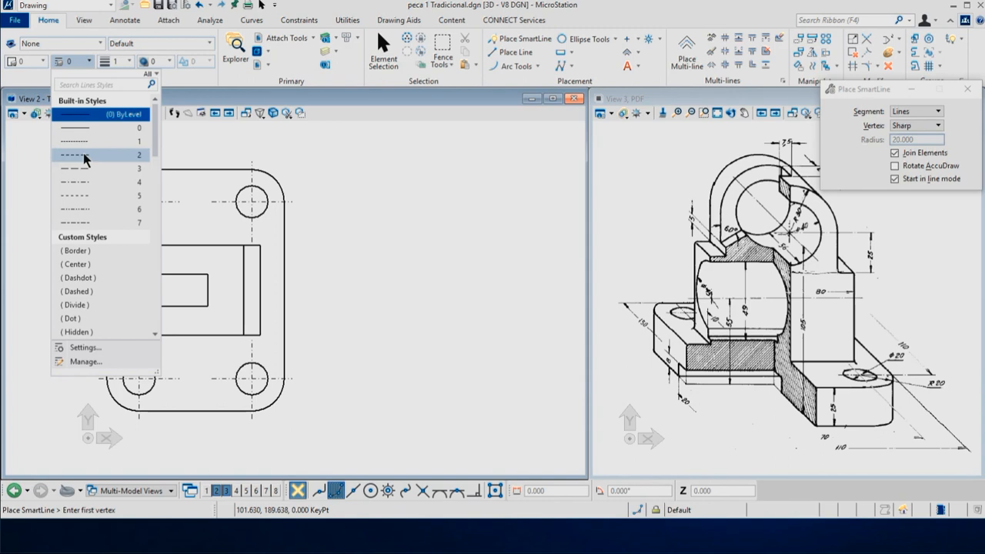
{"action": "left_click", "coordinate": [116, 113]}
{"action": "left_click", "coordinate": [121, 63]}
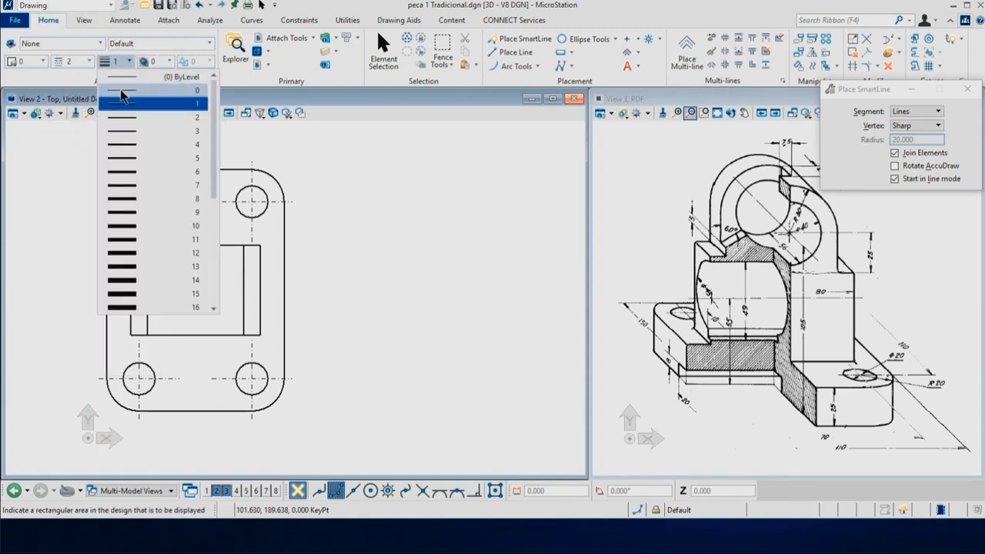
{"action": "left_click", "coordinate": [121, 91]}
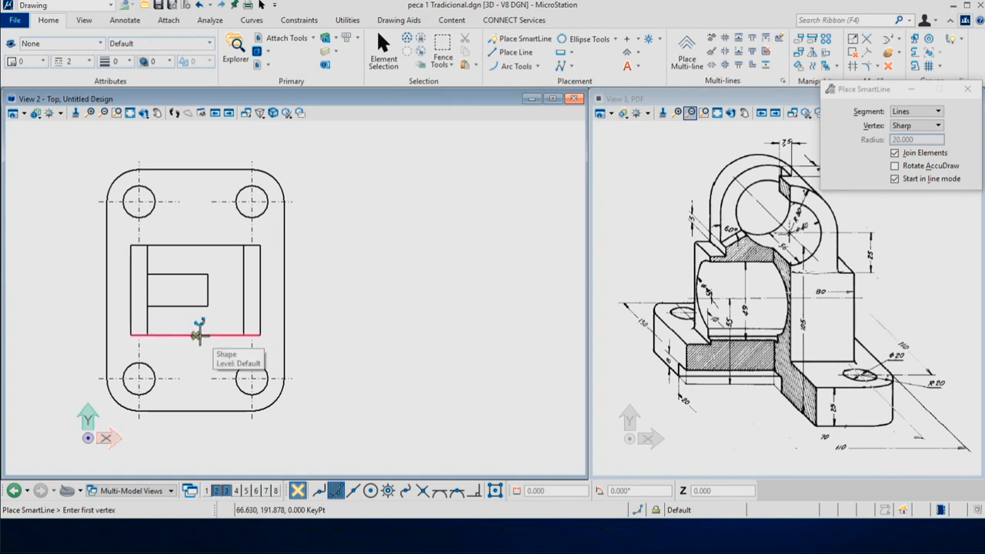
Step: Draw a vertical hidden line from 20 right of the body's lower edge midpoint up to the upper edge
{"action": "key", "text": "o"}
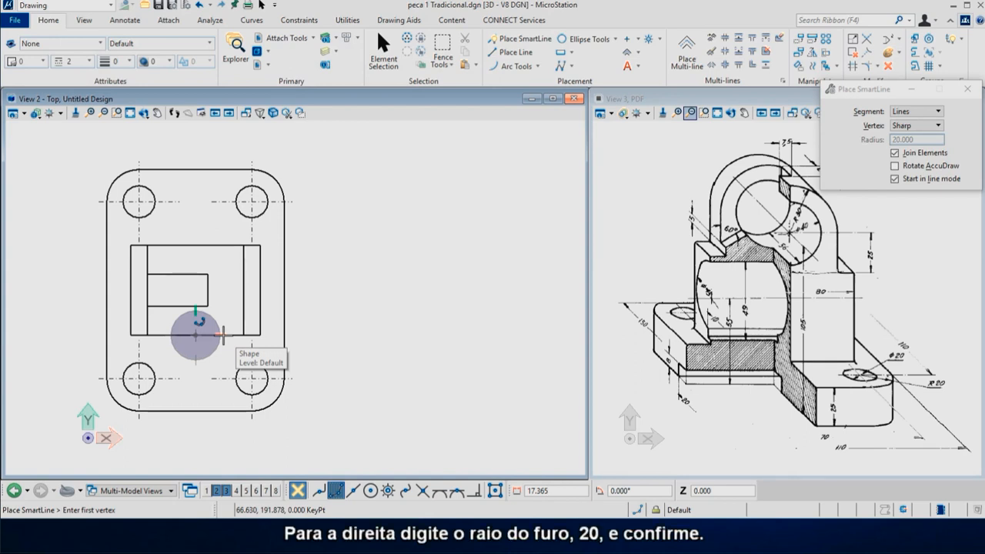
{"action": "type", "text": "20"}
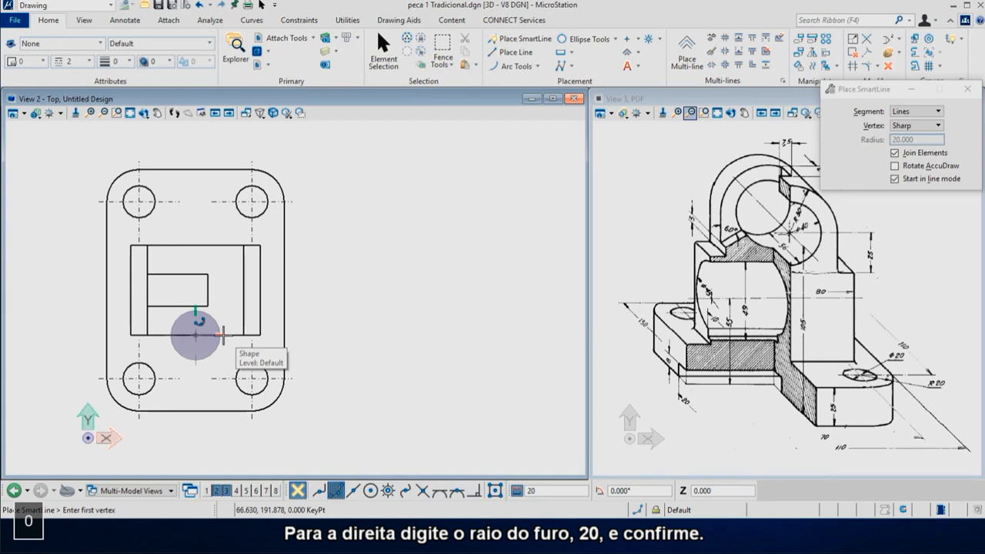
{"action": "key", "text": "Return"}
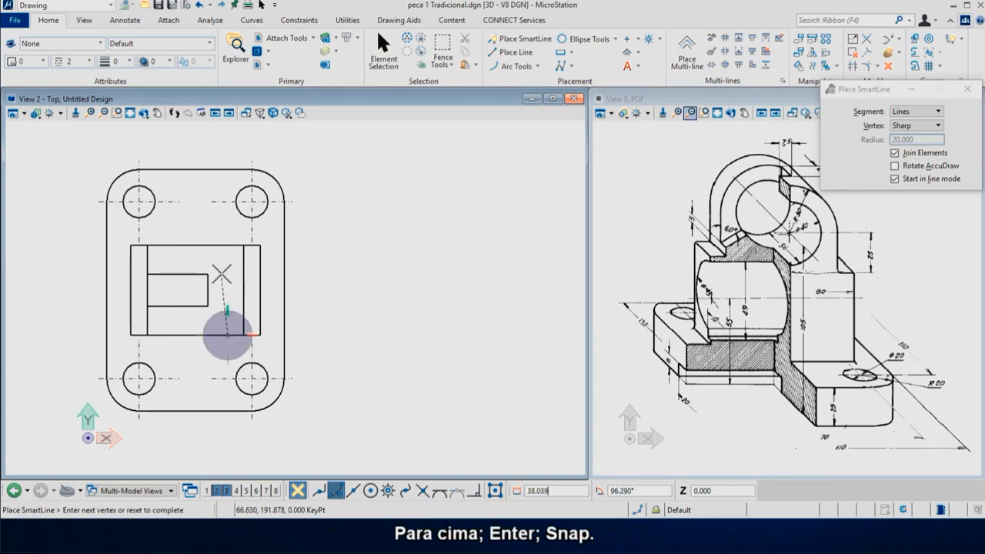
{"action": "key", "text": "Return"}
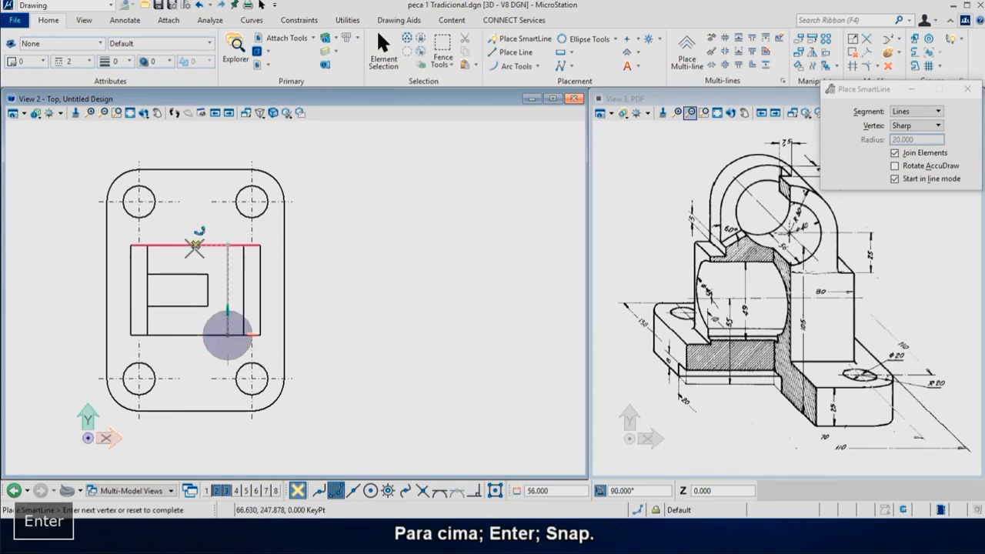
{"action": "left_click", "coordinate": [195, 246]}
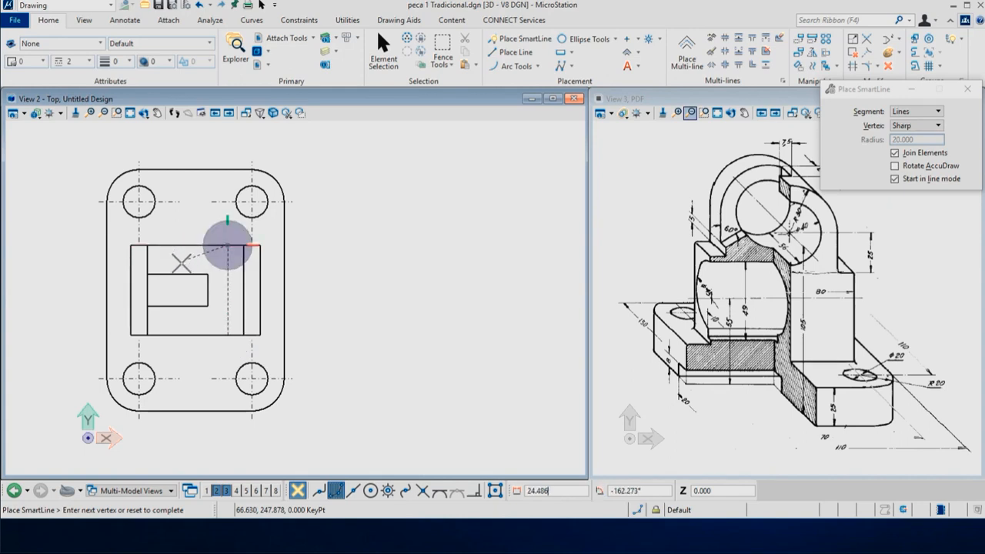
{"action": "right_click", "coordinate": [197, 287]}
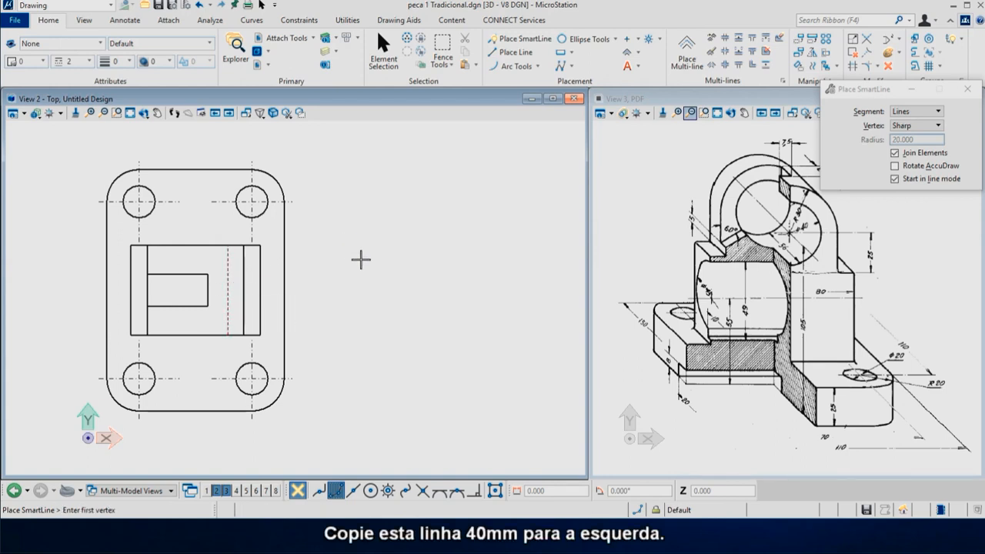
Step: Copy the vertical hidden line 40 horizontally to the left
{"action": "right_click", "coordinate": [388, 271]}
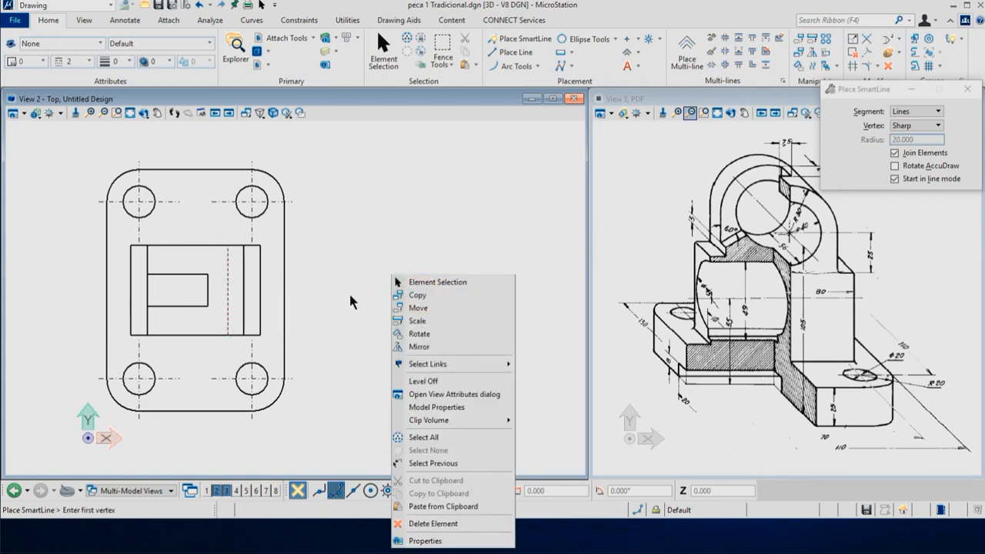
{"action": "left_click", "coordinate": [417, 294]}
{"action": "left_click", "coordinate": [228, 286]}
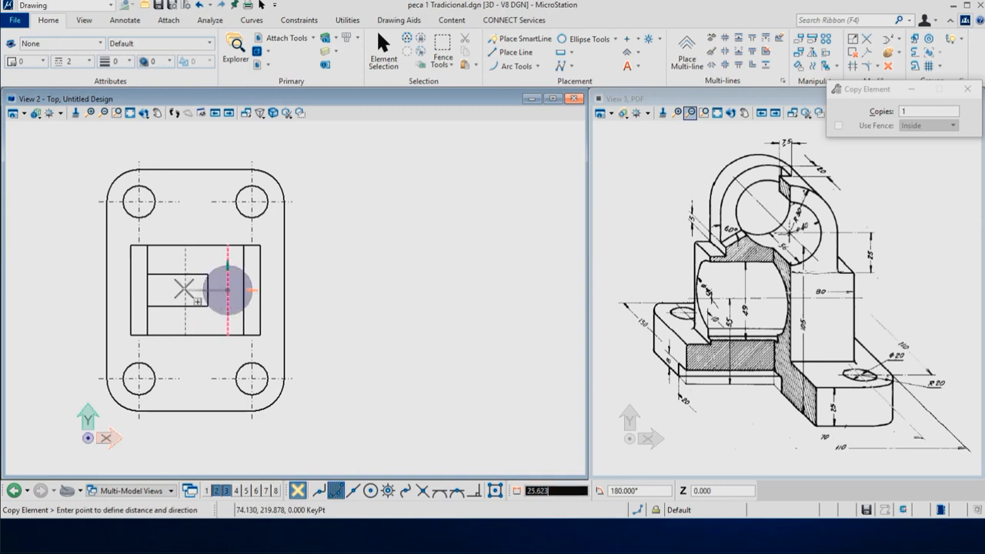
{"action": "key", "text": "Return"}
{"action": "type", "text": "40"}
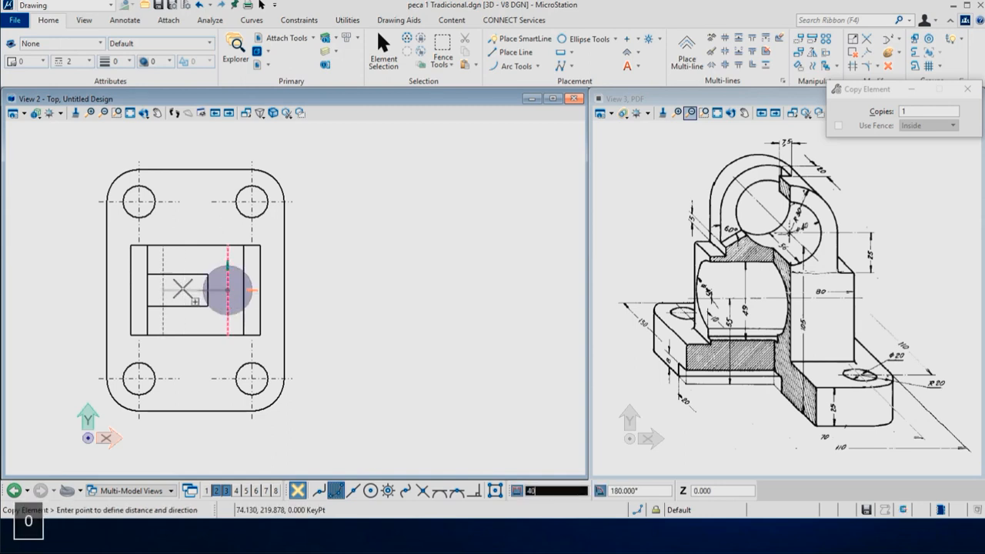
{"action": "left_click", "coordinate": [182, 289]}
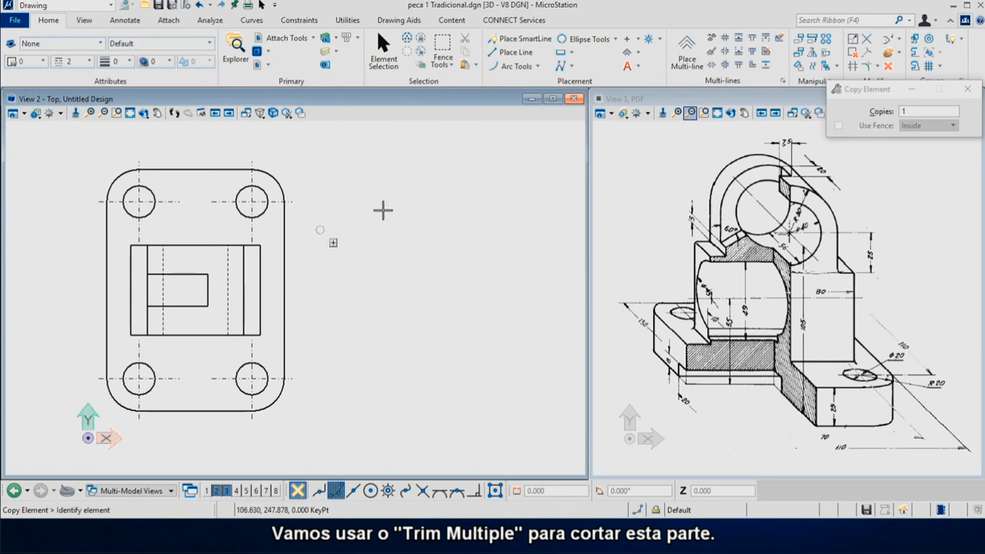
Step: Trim away the part of the left hidden line inside the rib with Trim Multiple, using the rib outline as cutter
{"action": "left_click", "coordinate": [854, 66]}
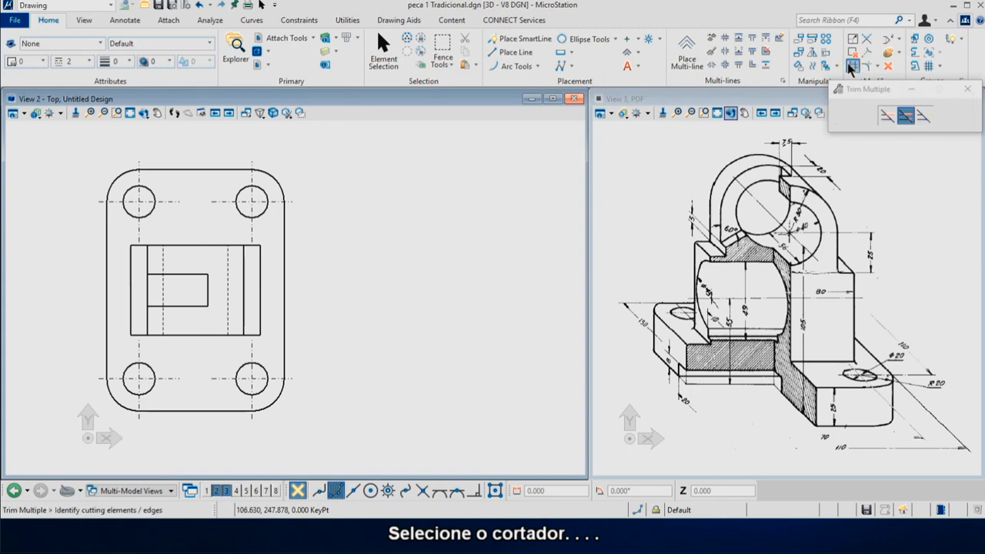
{"action": "left_click", "coordinate": [193, 276]}
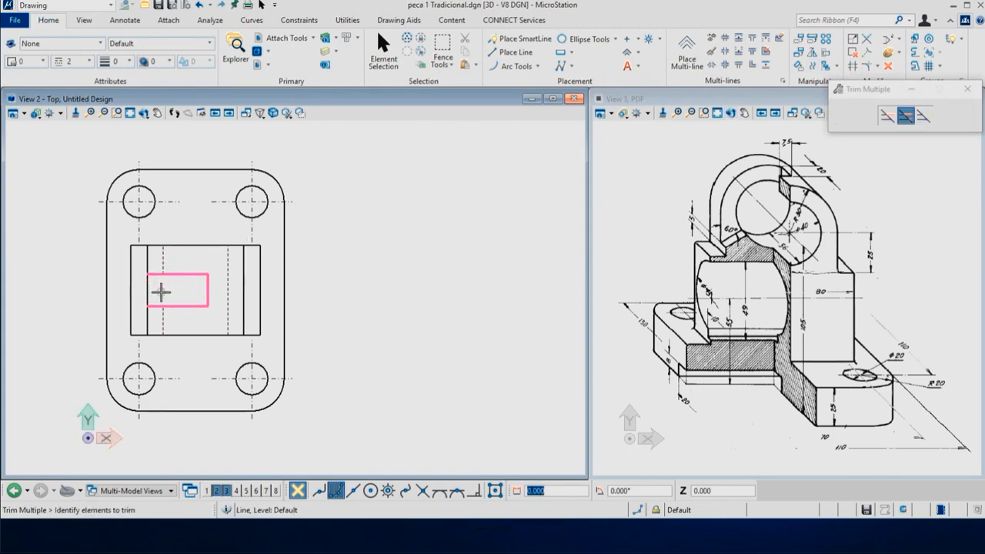
{"action": "right_click", "coordinate": [320, 256]}
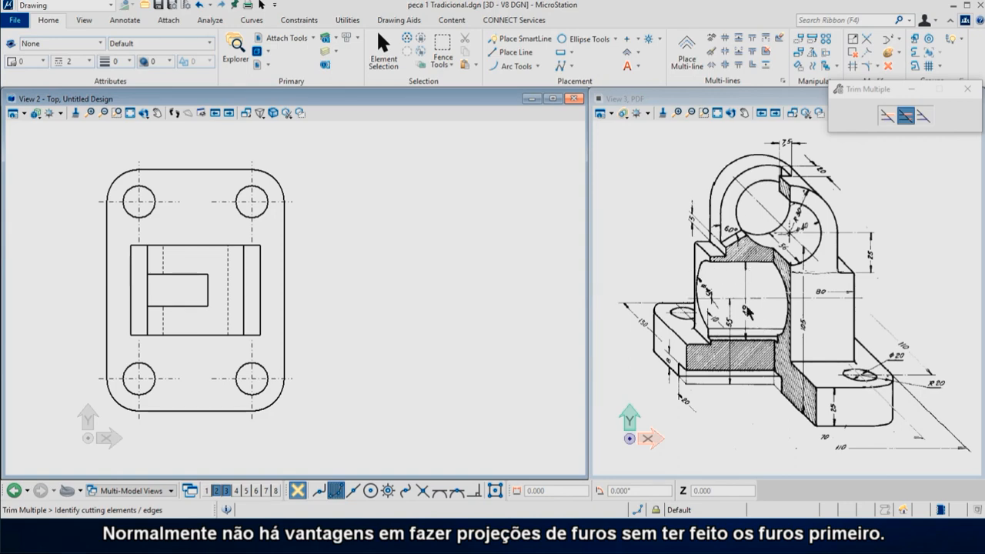
Step: Draw a horizontal hidden SmartLine across the body, from the left edge's midpoint to the right edge's midpoint
{"action": "scroll", "coordinate": [748, 311], "scroll_direction": "up", "scroll_amount": 4}
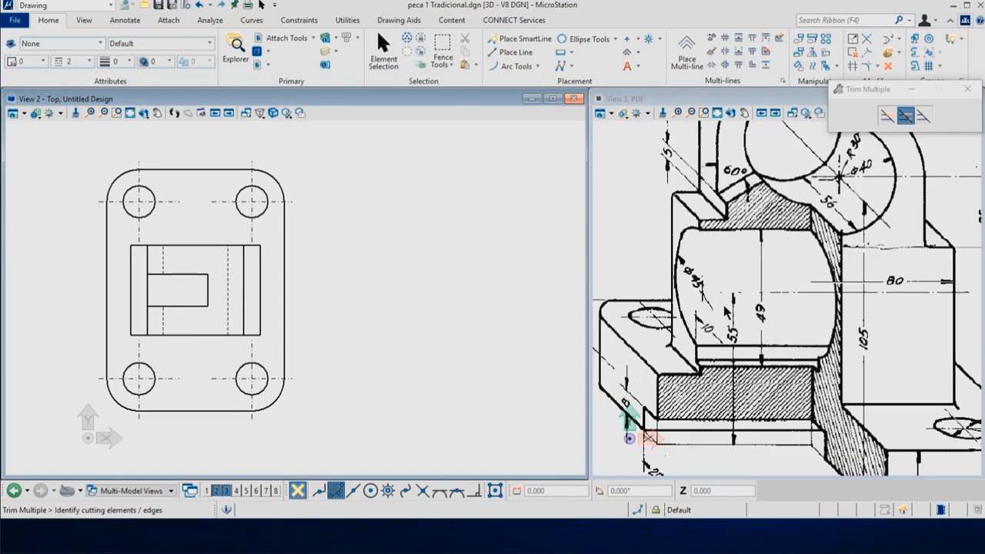
{"action": "scroll", "coordinate": [726, 311], "scroll_direction": "up", "scroll_amount": 1}
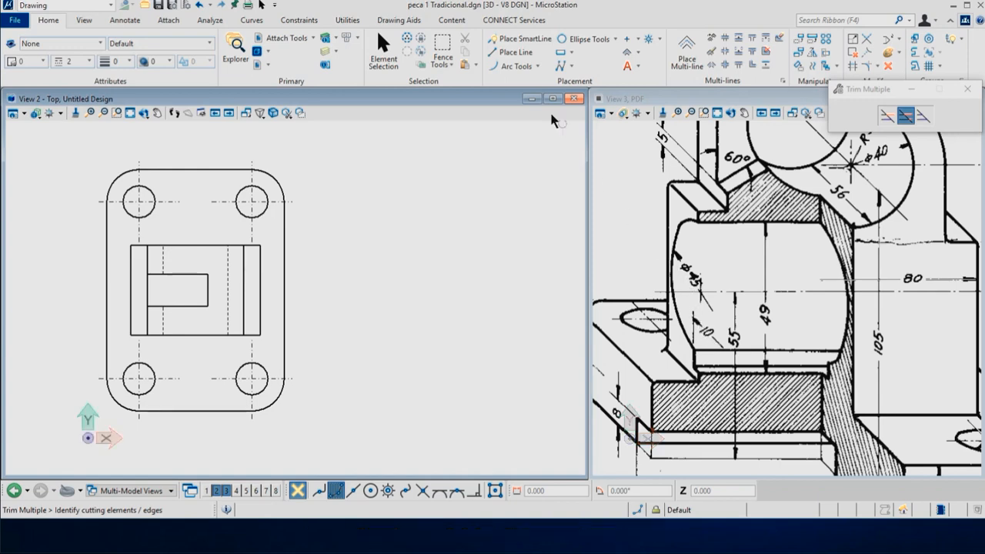
{"action": "left_click", "coordinate": [500, 38]}
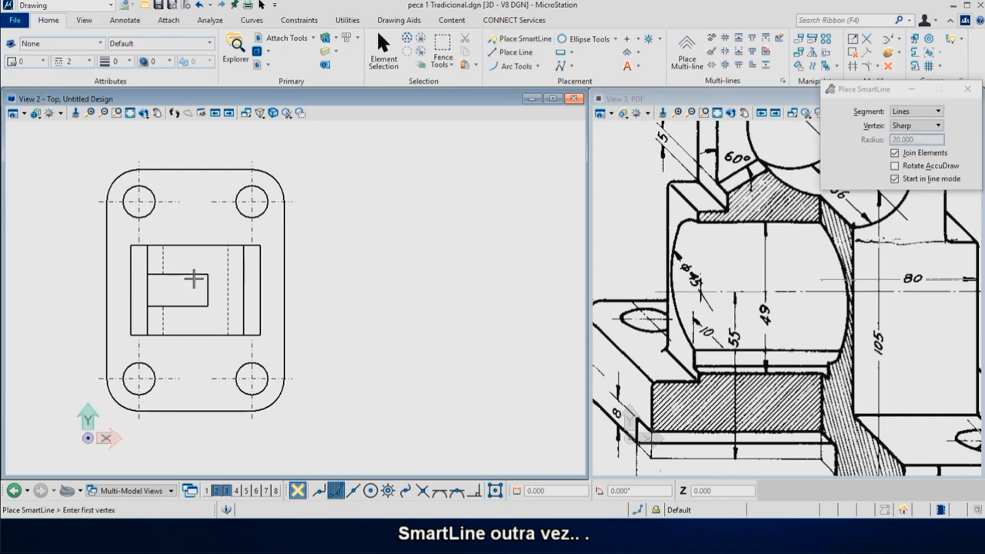
{"action": "left_click", "coordinate": [131, 291]}
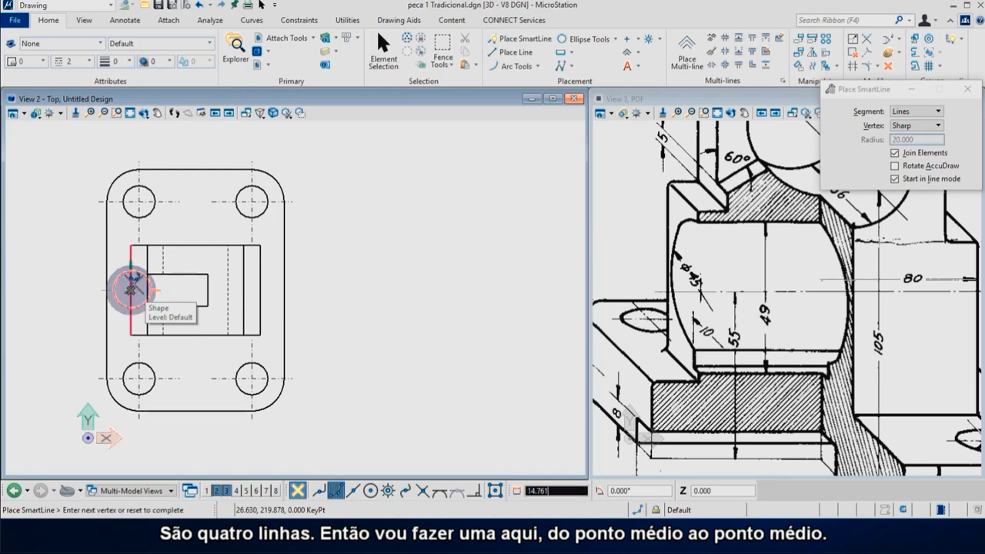
{"action": "left_click", "coordinate": [261, 289]}
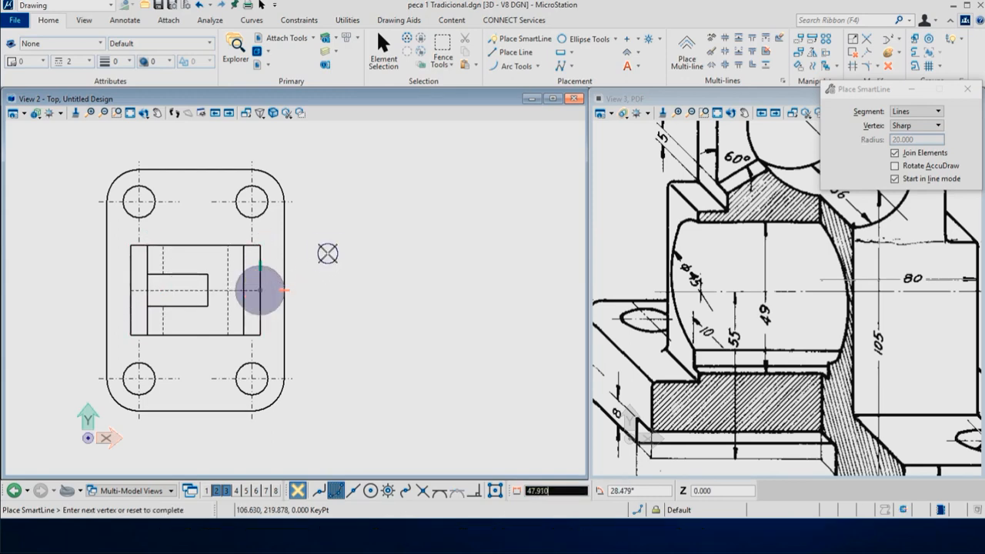
{"action": "right_click", "coordinate": [320, 253]}
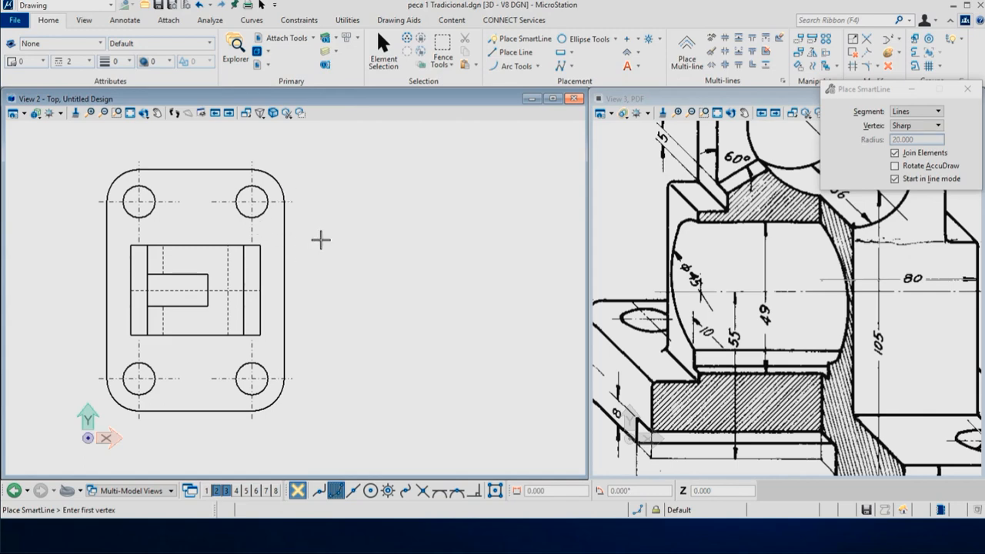
Step: Copy the central horizontal hidden line 5 upward, and copy that new line 10 downward
{"action": "key", "text": "ctrl+c"}
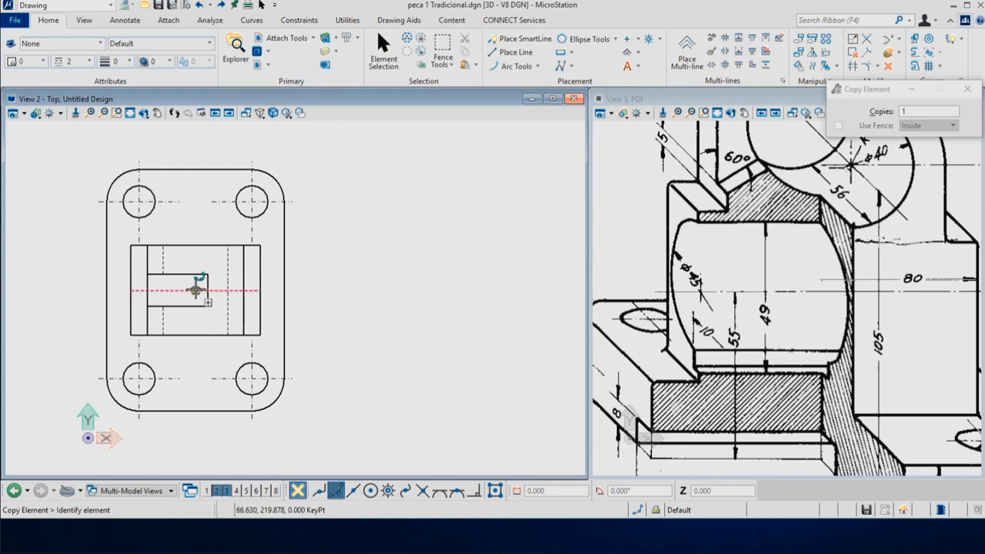
{"action": "right_click", "coordinate": [340, 270]}
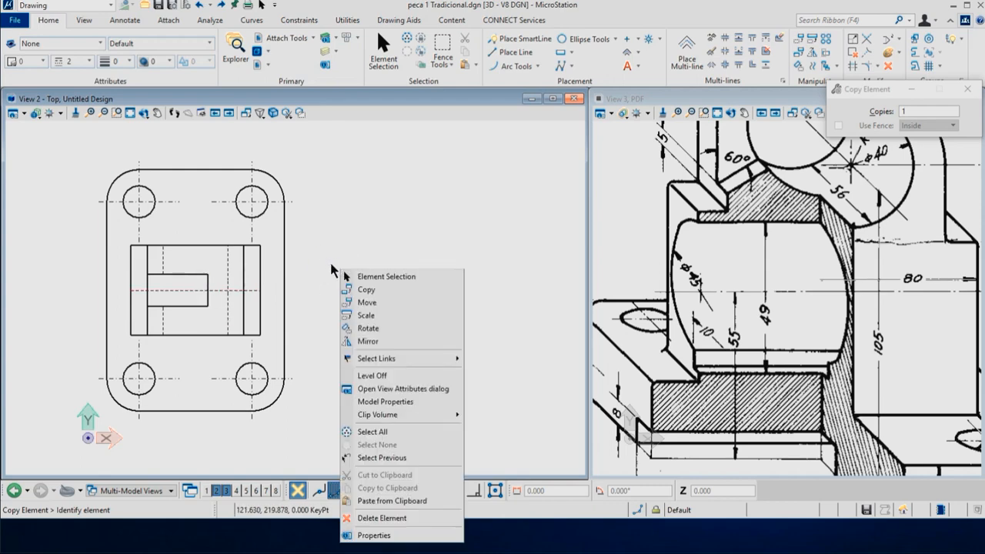
{"action": "left_click", "coordinate": [368, 291]}
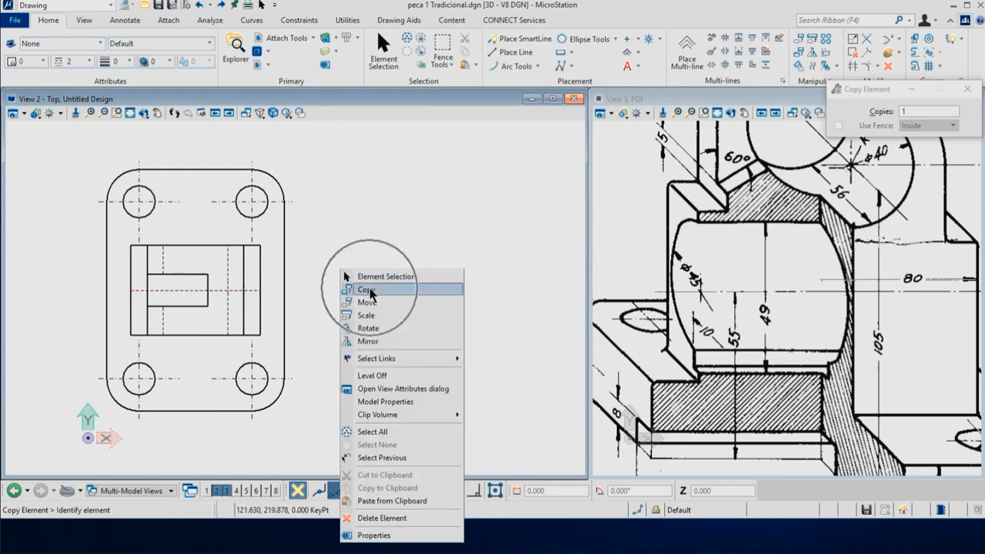
{"action": "left_click", "coordinate": [196, 290]}
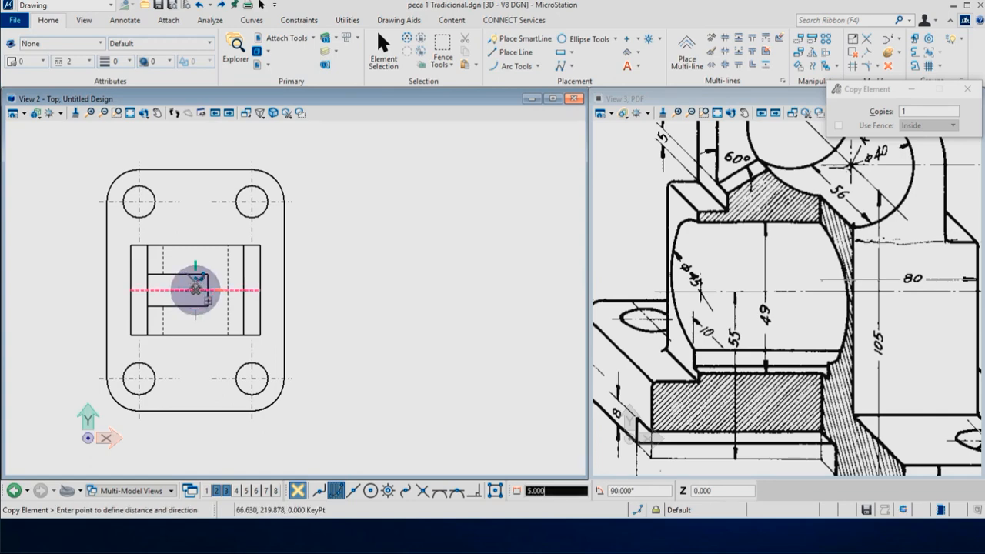
{"action": "type", "text": "5"}
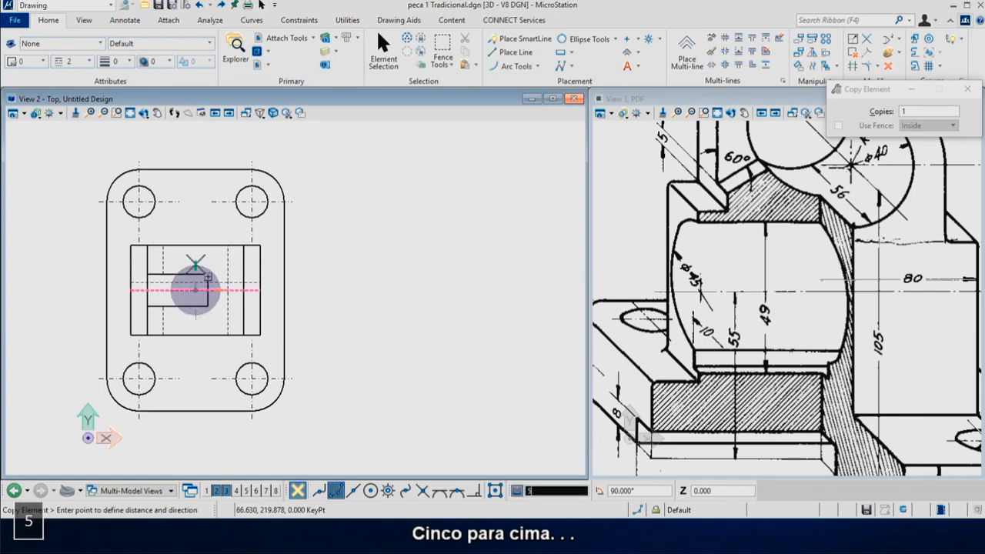
{"action": "left_click", "coordinate": [195, 264]}
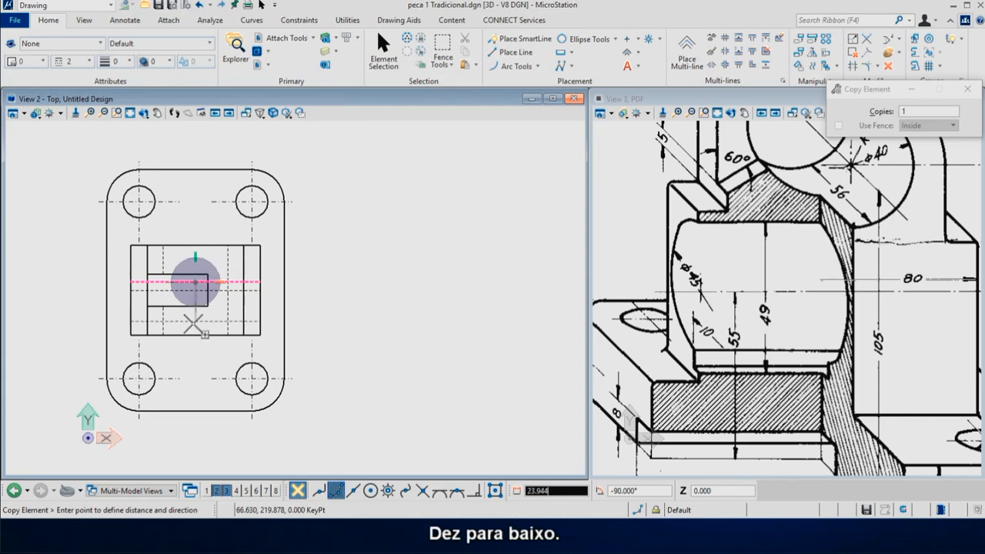
{"action": "type", "text": "10"}
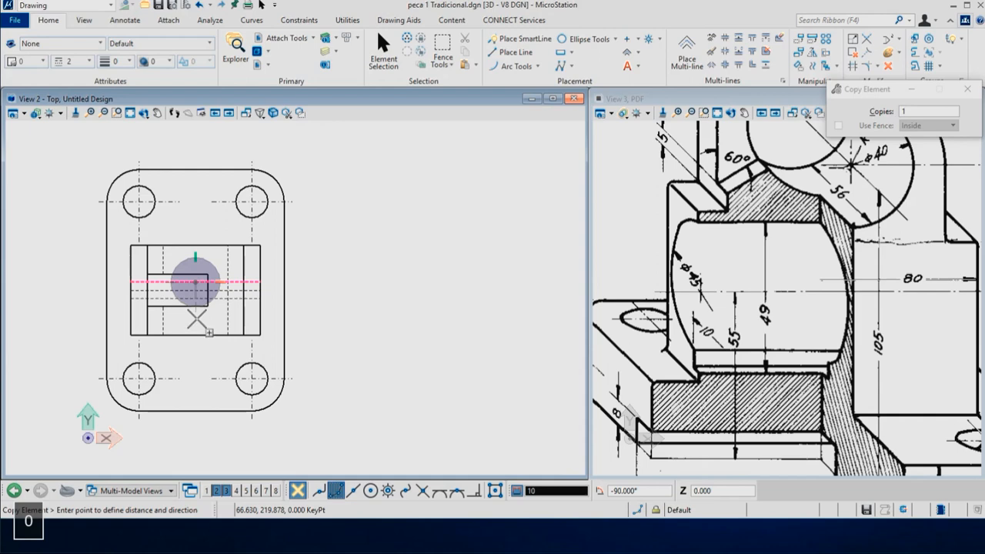
{"action": "left_click", "coordinate": [196, 317]}
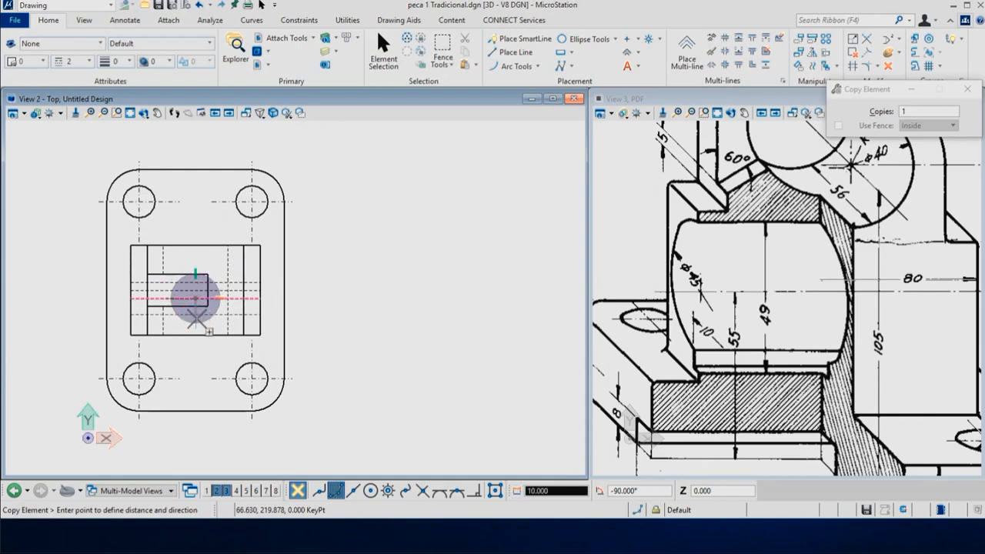
{"action": "right_click", "coordinate": [197, 318]}
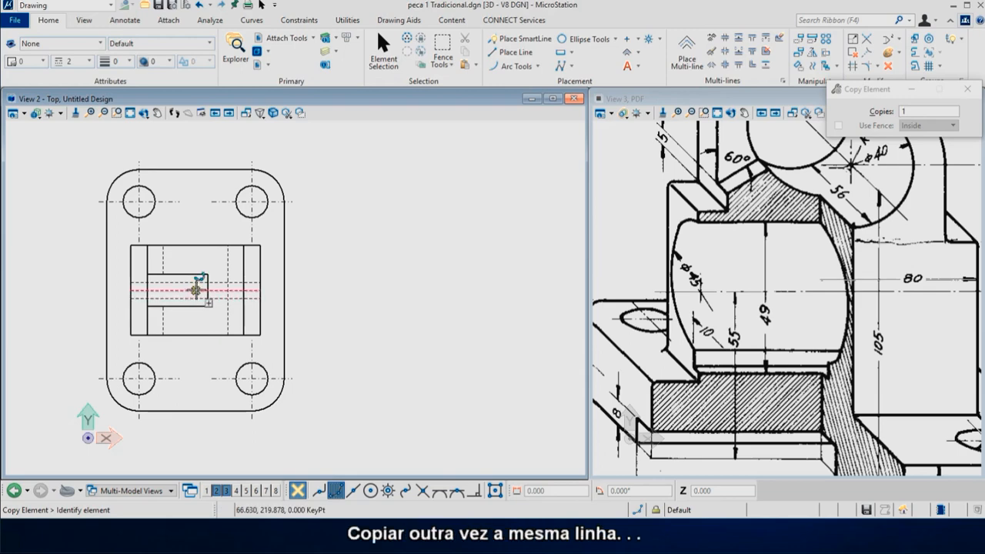
Step: Copy the central horizontal line 45/2 upward, and copy that new line 45 downward
{"action": "left_click", "coordinate": [196, 290]}
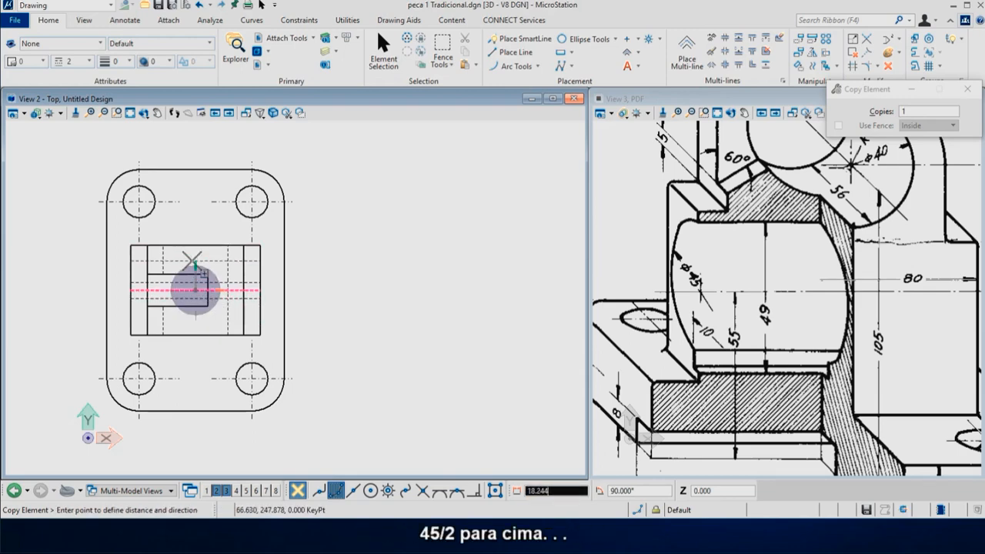
{"action": "type", "text": "45/2"}
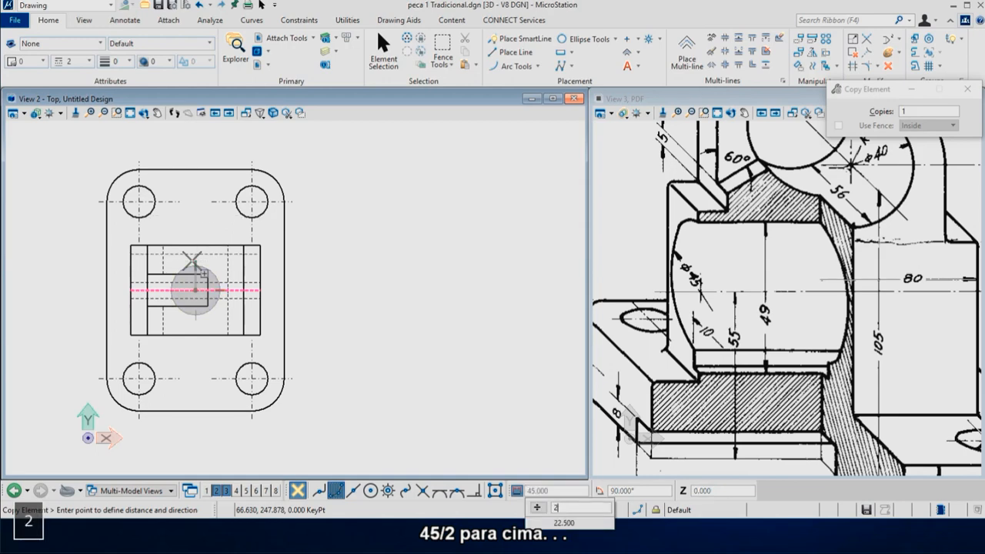
{"action": "left_click", "coordinate": [194, 256]}
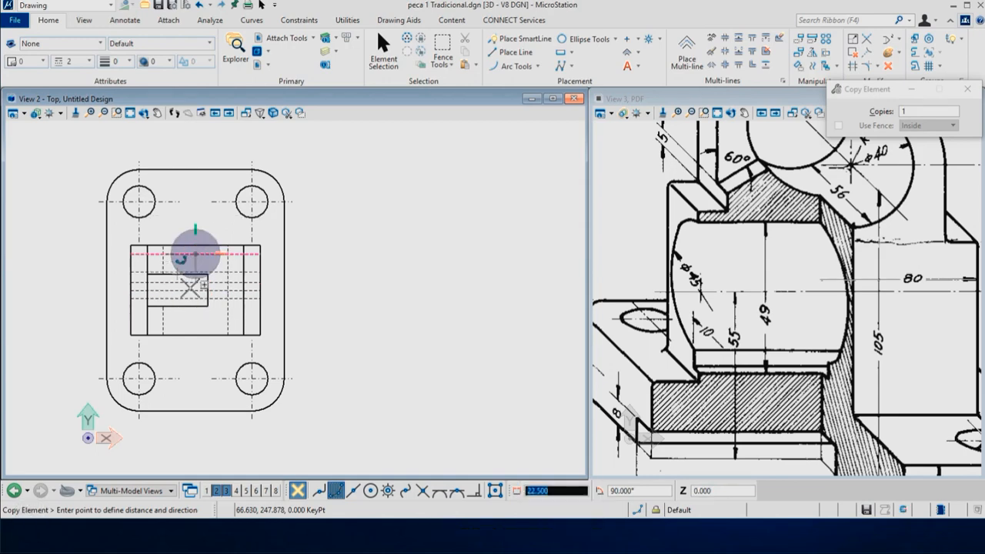
{"action": "type", "text": "45"}
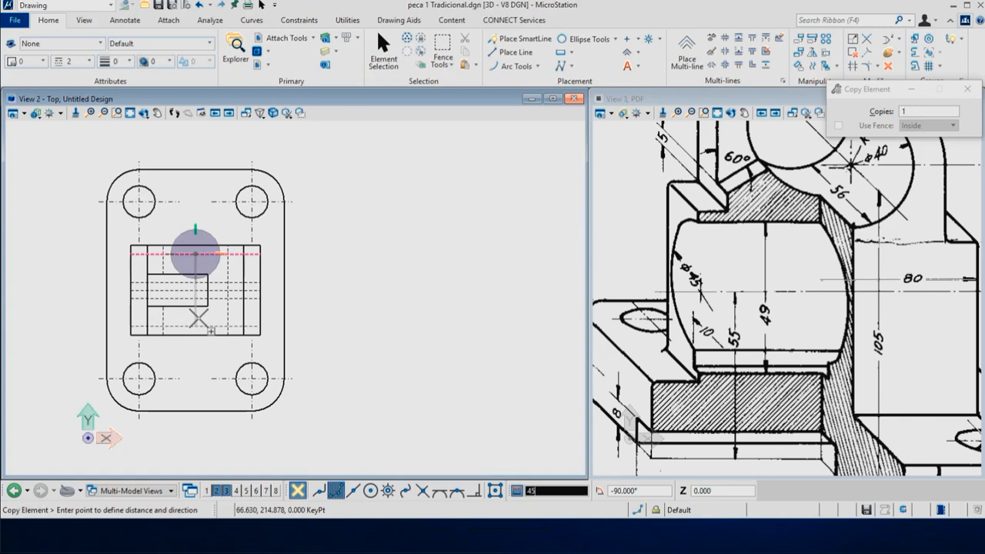
{"action": "left_click", "coordinate": [199, 319]}
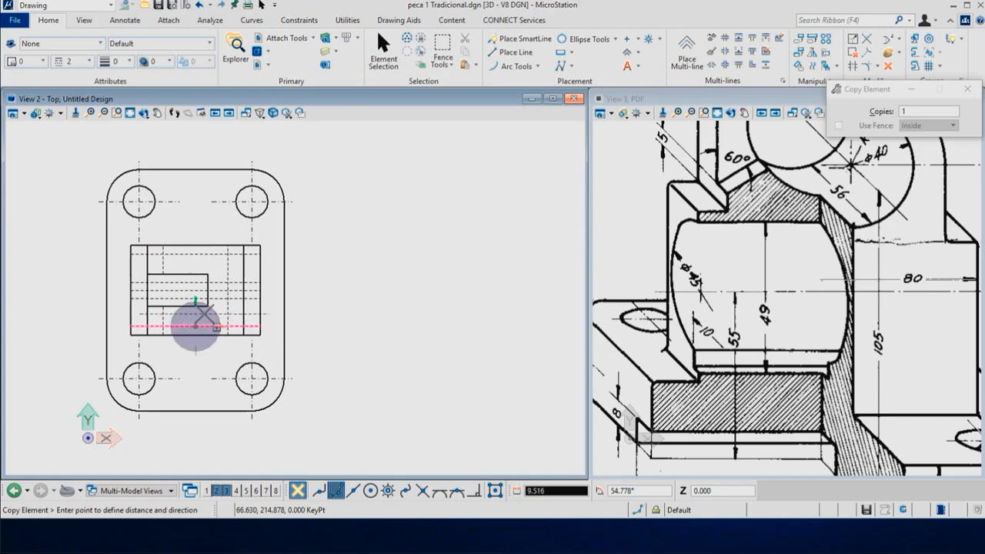
{"action": "right_click", "coordinate": [204, 314]}
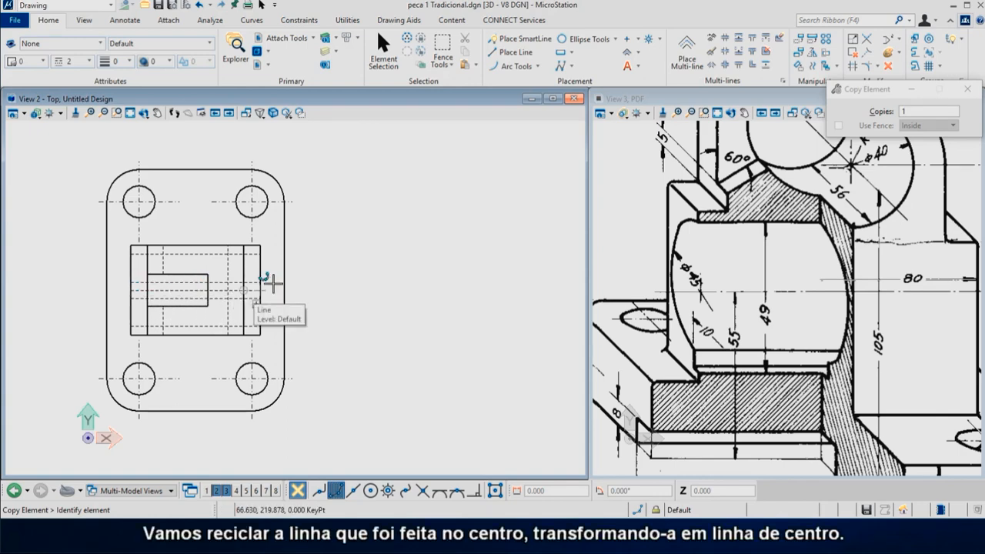
Step: Extend both ends of the body's central horizontal line outward, past the left and right edges of the base
{"action": "right_click", "coordinate": [348, 294]}
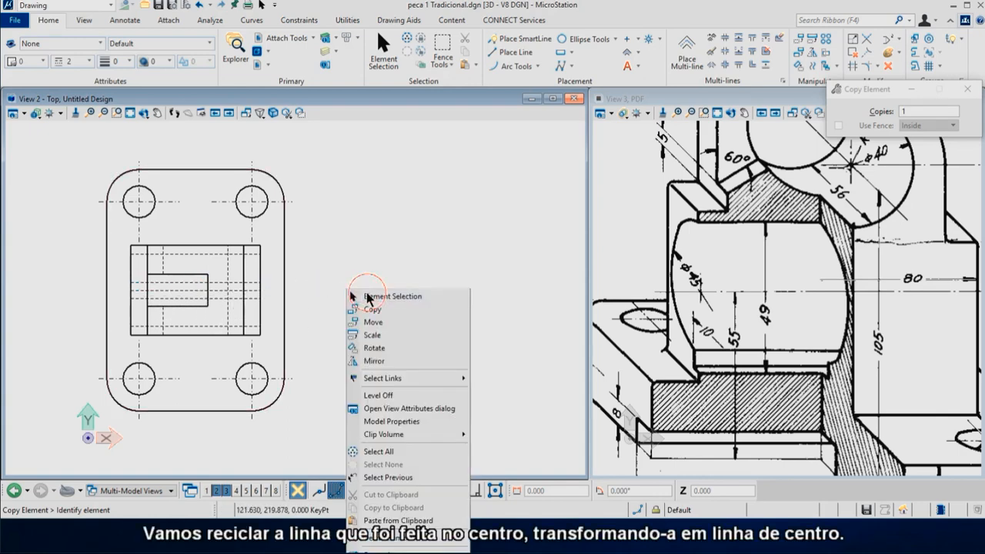
{"action": "left_click", "coordinate": [368, 296]}
{"action": "left_click", "coordinate": [193, 296]}
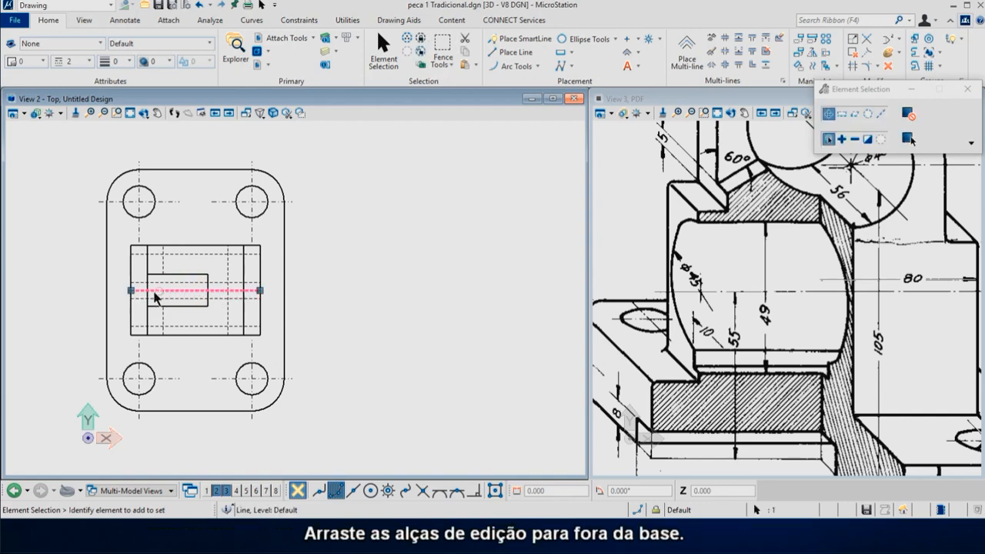
{"action": "left_click_drag", "start_coordinate": [132, 291], "coordinate": [96, 291]}
{"action": "left_click_drag", "start_coordinate": [261, 291], "coordinate": [296, 291]}
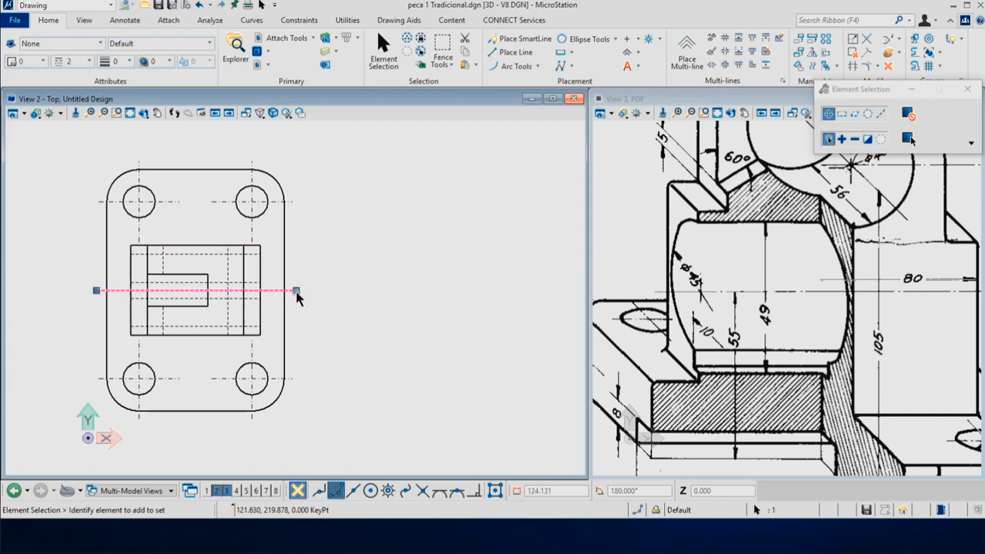
Step: Change the extended central horizontal line to line style 4 so it becomes a centre line
{"action": "left_click", "coordinate": [120, 114]}
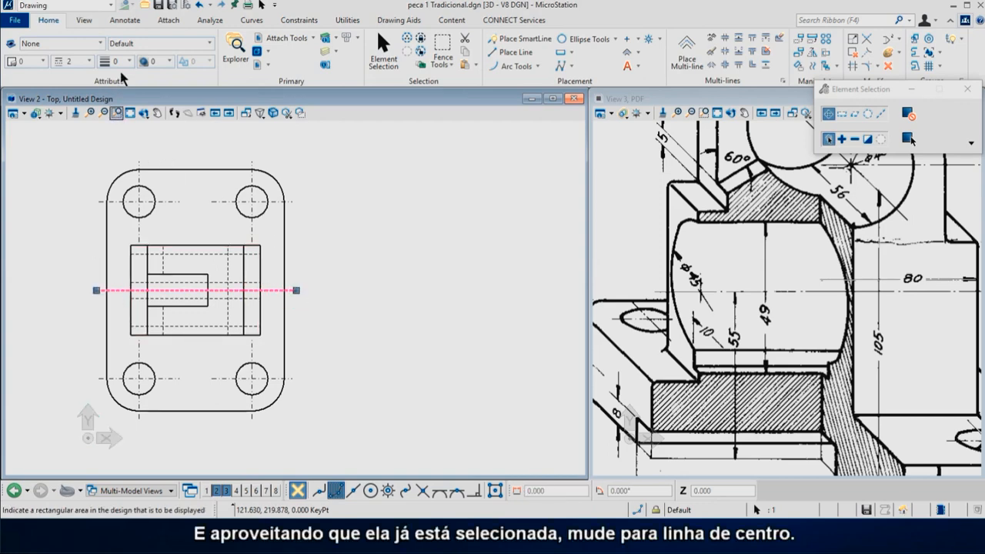
{"action": "left_click", "coordinate": [81, 63]}
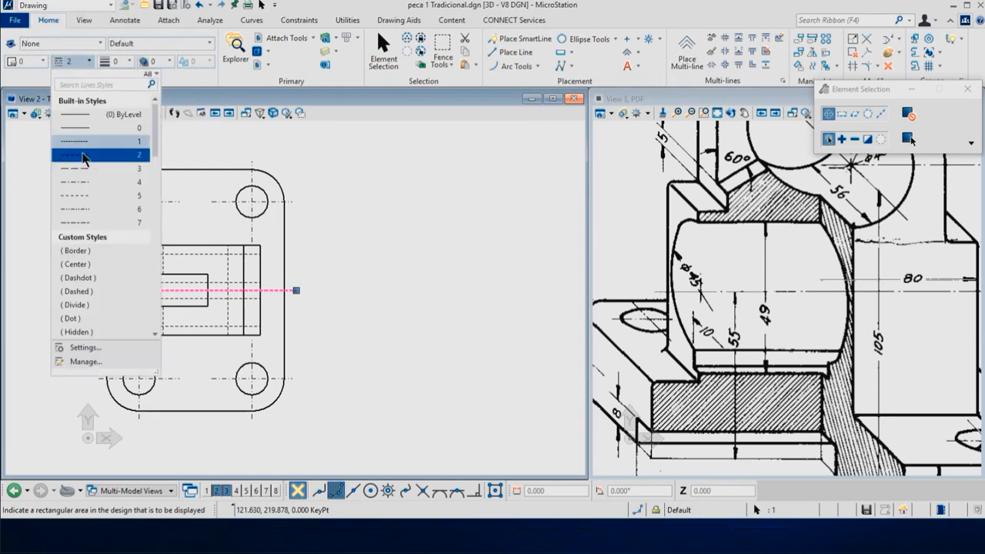
{"action": "left_click", "coordinate": [88, 183]}
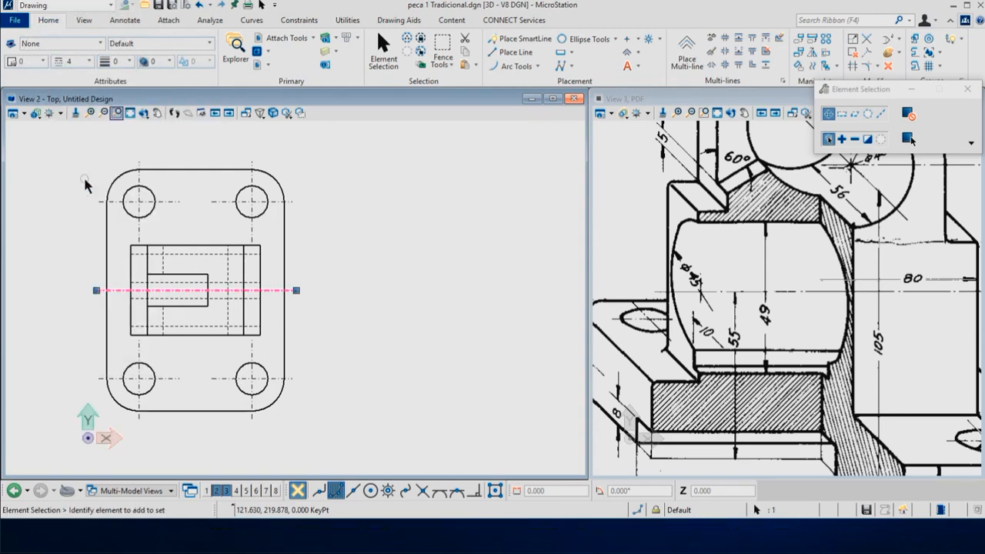
{"action": "left_click", "coordinate": [356, 280]}
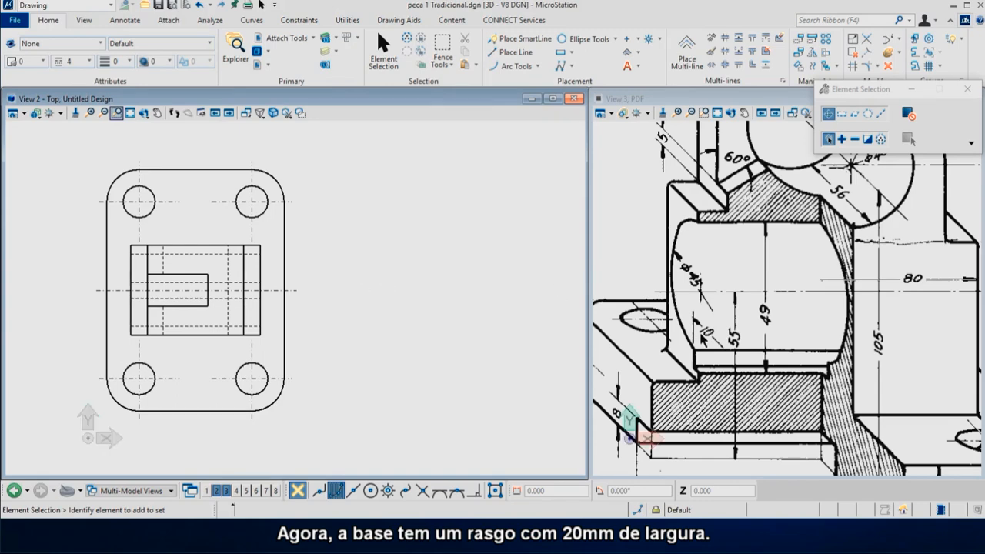
Step: Draw a horizontal hidden SmartLine from the rib's upper left corner to the base's left edge, matching an existing hidden line's attributes
{"action": "scroll", "coordinate": [751, 318], "scroll_direction": "down", "scroll_amount": 4}
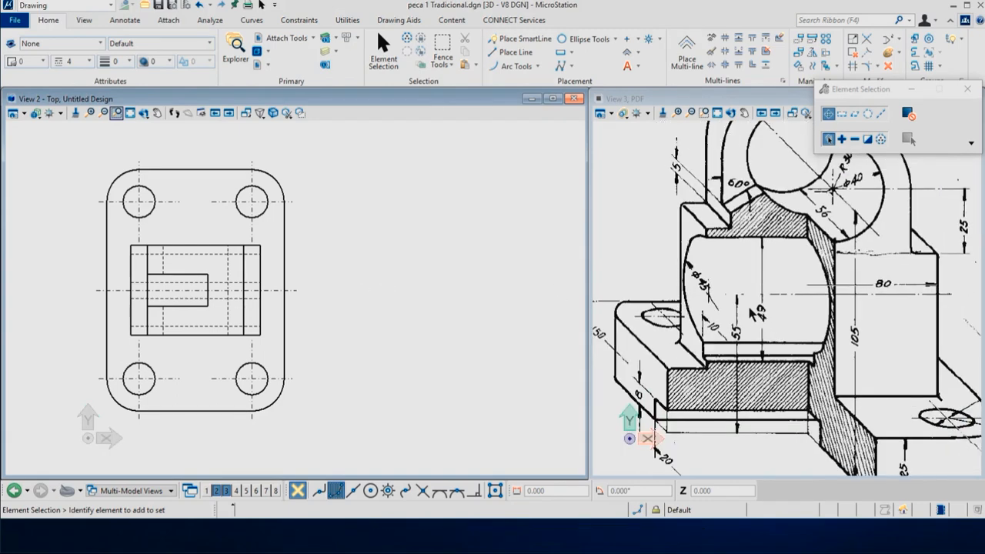
{"action": "scroll", "coordinate": [679, 305], "scroll_direction": "down", "scroll_amount": 2}
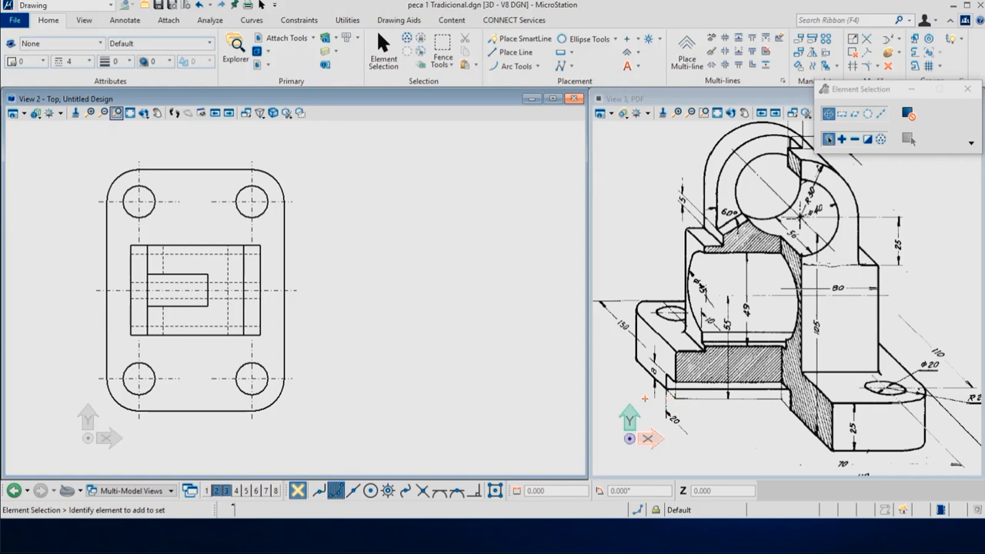
{"action": "left_click_drag", "start_coordinate": [646, 398], "coordinate": [686, 427], "text": "ctrl"}
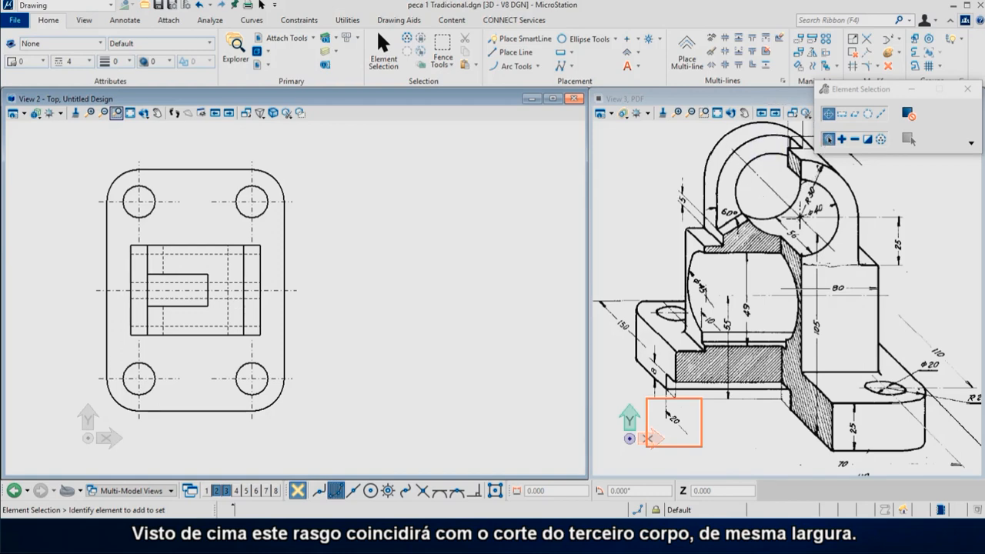
{"action": "key", "text": "Escape"}
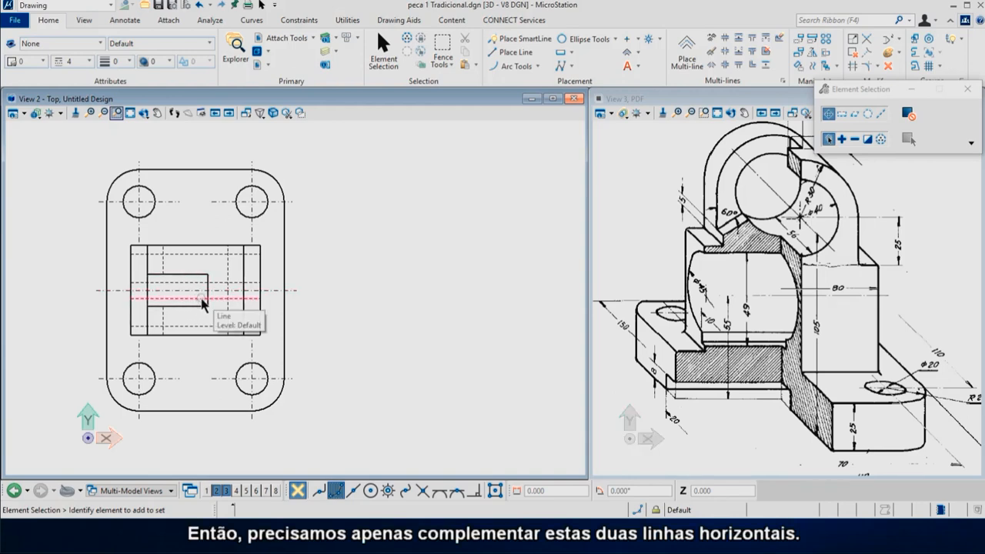
{"action": "left_click", "coordinate": [510, 38]}
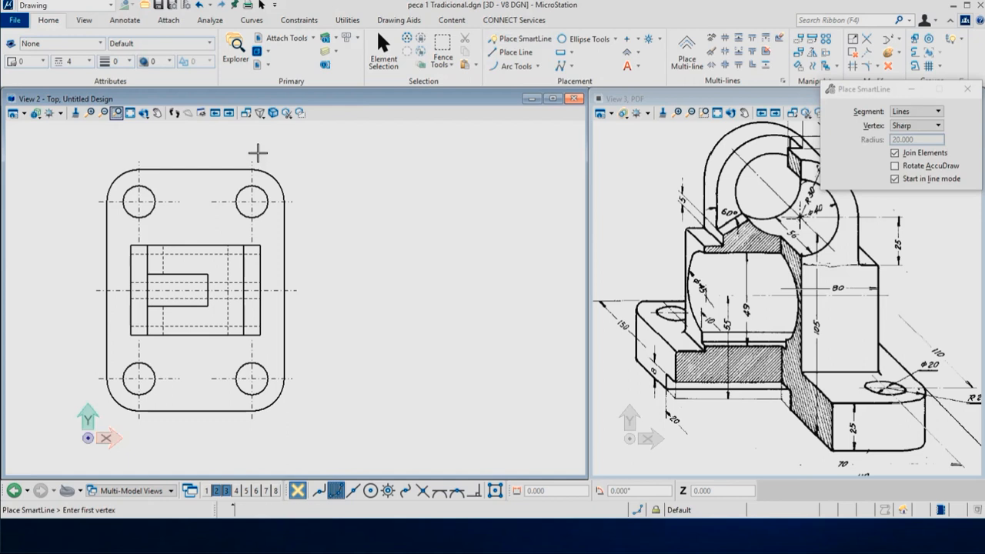
{"action": "left_click", "coordinate": [147, 273]}
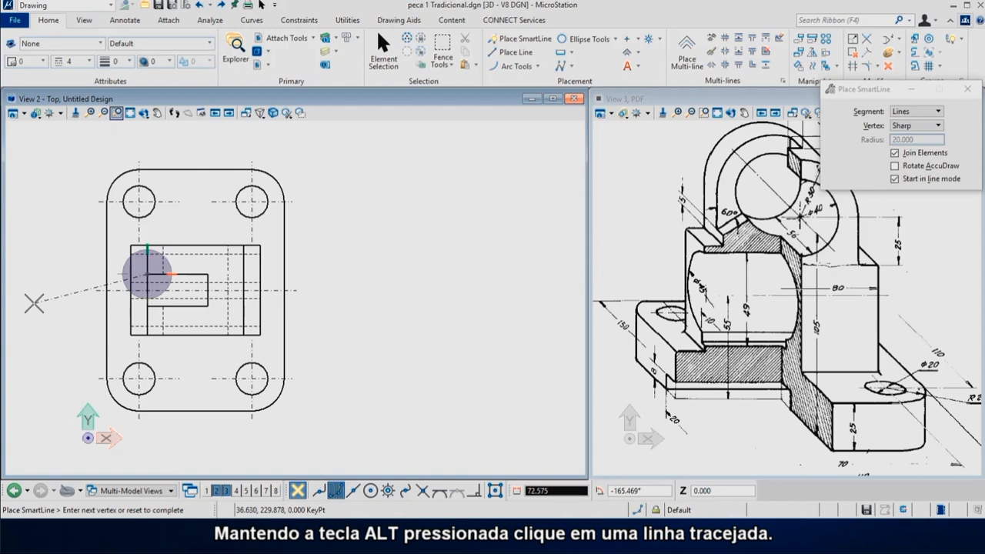
{"action": "left_click", "coordinate": [194, 254], "text": "alt"}
{"action": "key", "text": "Return"}
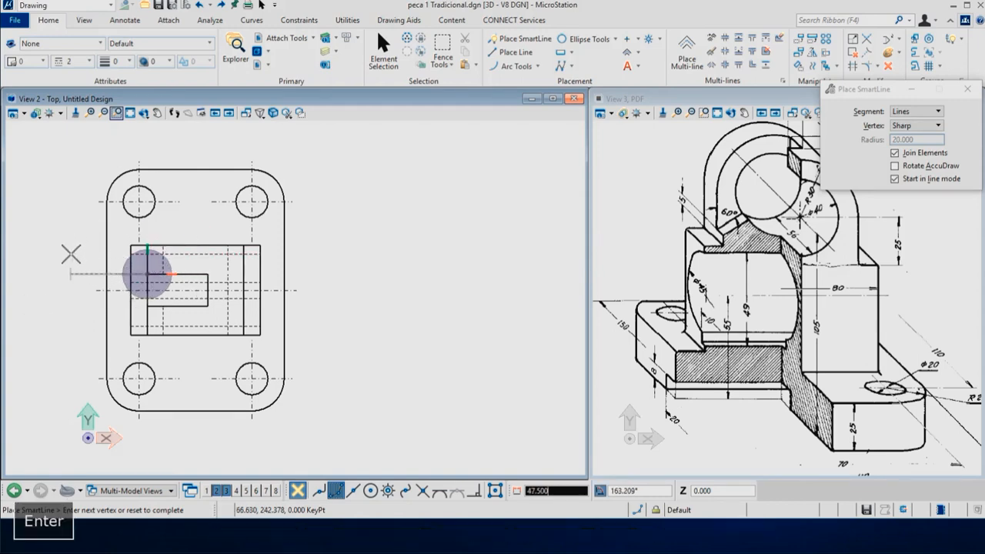
{"action": "left_click", "coordinate": [105, 203]}
{"action": "right_click", "coordinate": [73, 273]}
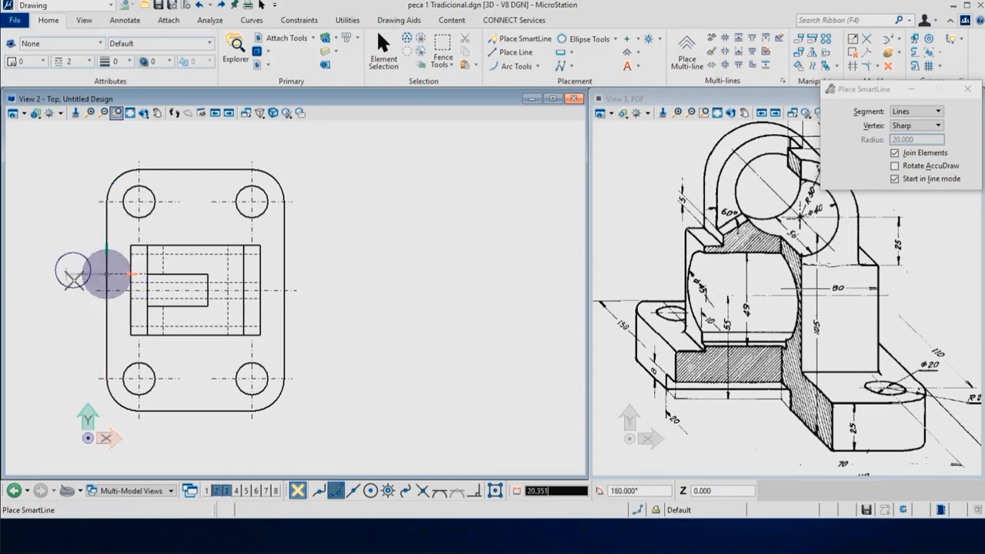
Step: Draw a horizontal hidden SmartLine from the rib's lower left corner to the base's left edge
{"action": "left_click", "coordinate": [147, 307]}
{"action": "key", "text": "Return"}
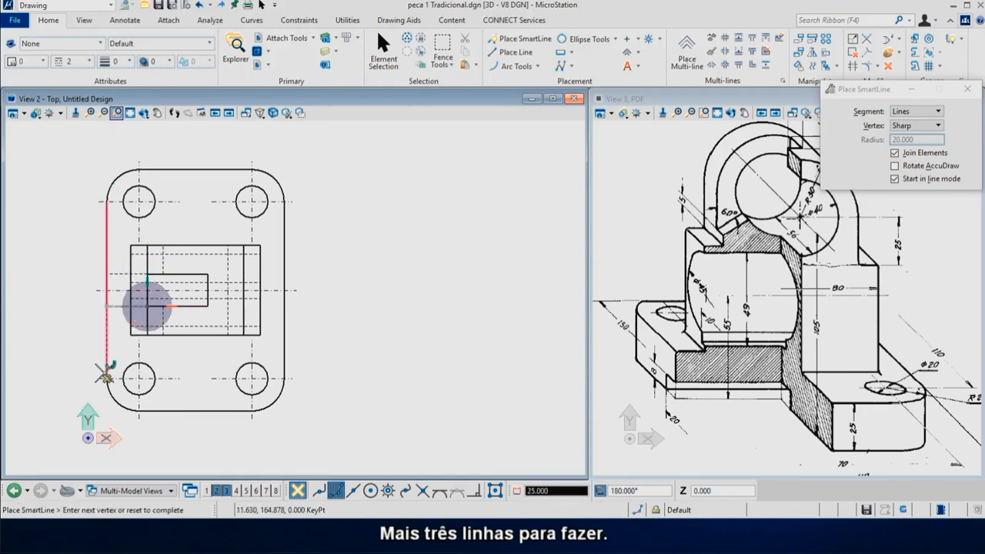
{"action": "left_click", "coordinate": [105, 307]}
{"action": "right_click", "coordinate": [107, 323]}
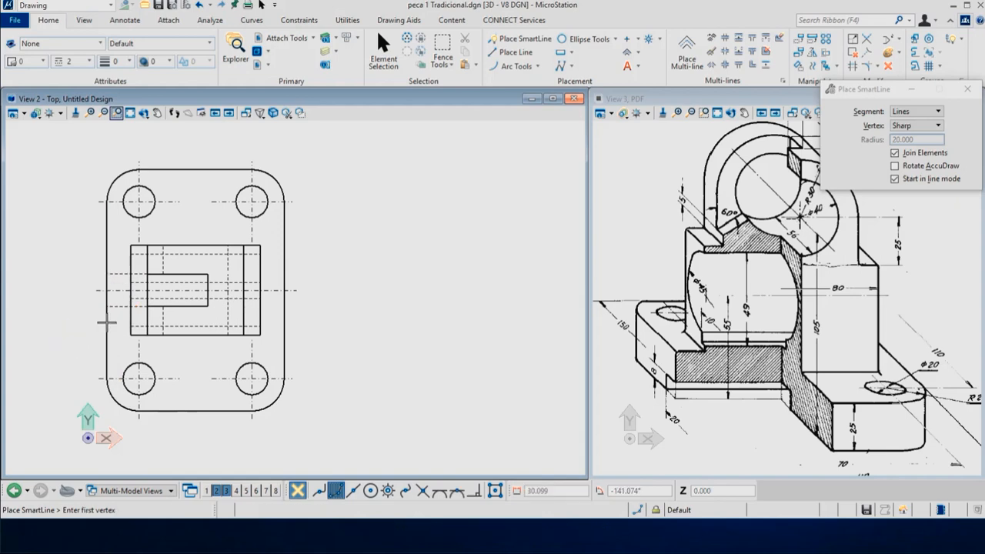
Step: Draw two horizontal hidden SmartLines from the rib's upper and lower right corners to the base's right edge
{"action": "left_click", "coordinate": [208, 273]}
{"action": "key", "text": "Return"}
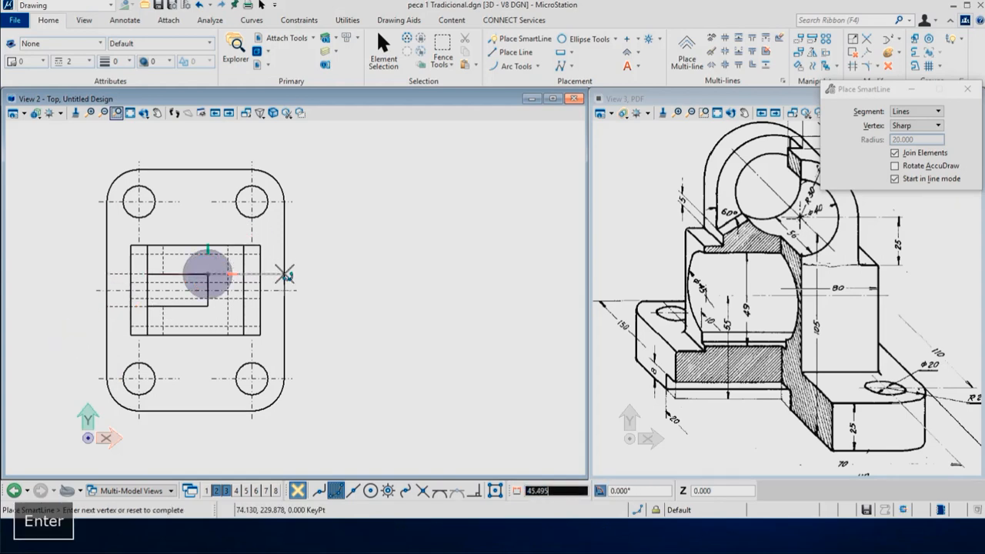
{"action": "left_click", "coordinate": [207, 306]}
{"action": "key", "text": "Return"}
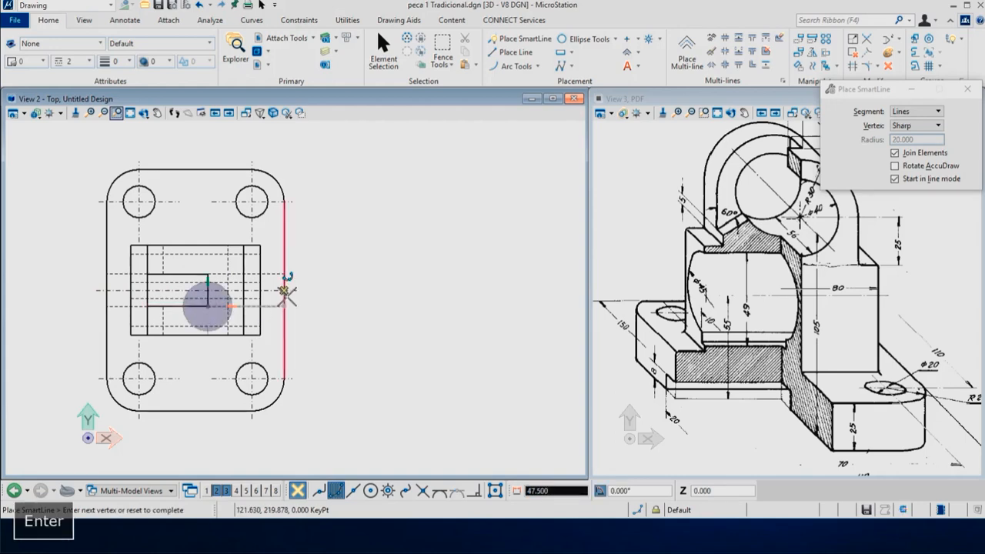
{"action": "left_click", "coordinate": [291, 304]}
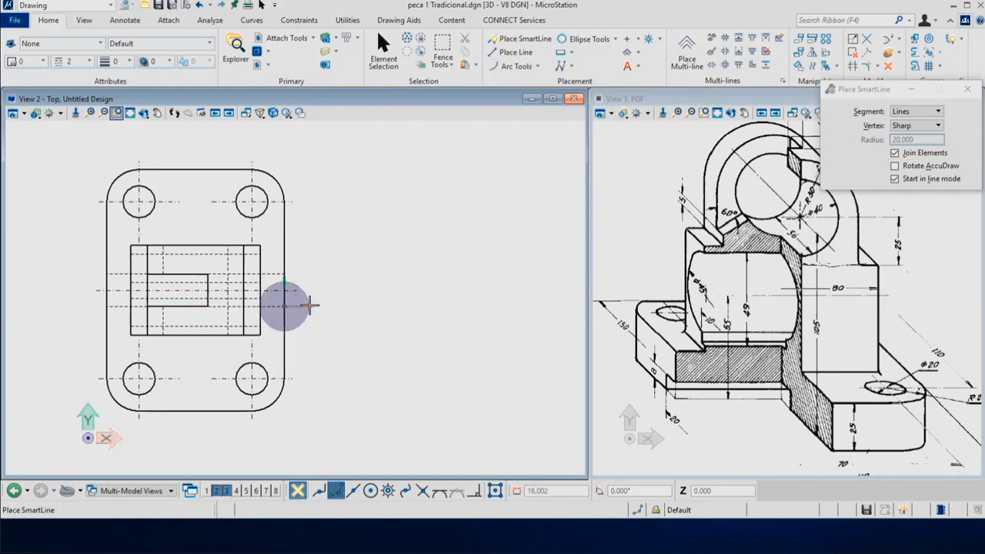
{"action": "right_click", "coordinate": [308, 305]}
Step: Draw a vertical centre line from just below the base's bottom midpoint upward, at twice the distance to the horizontal centre line, matching that line's attributes
{"action": "key", "text": "Return"}
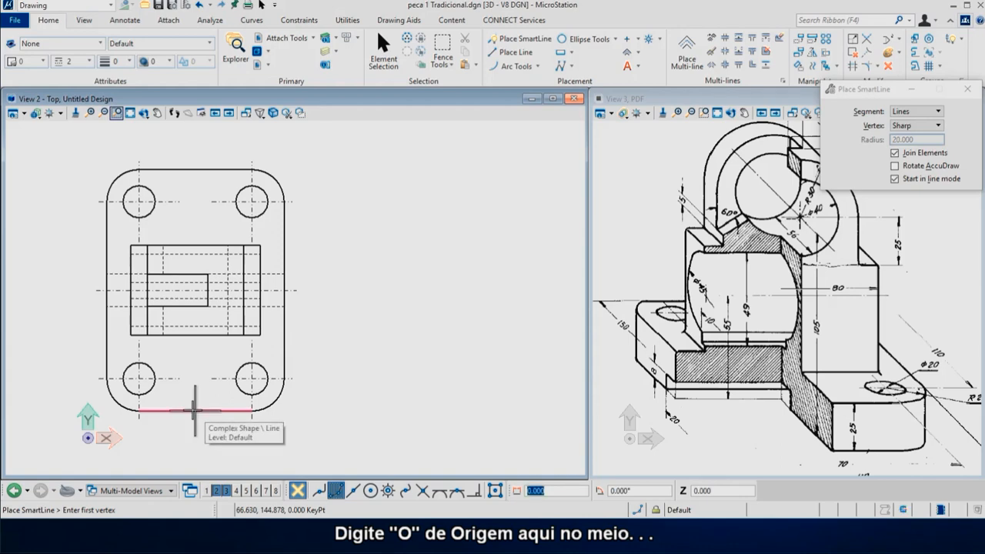
{"action": "key", "text": "o"}
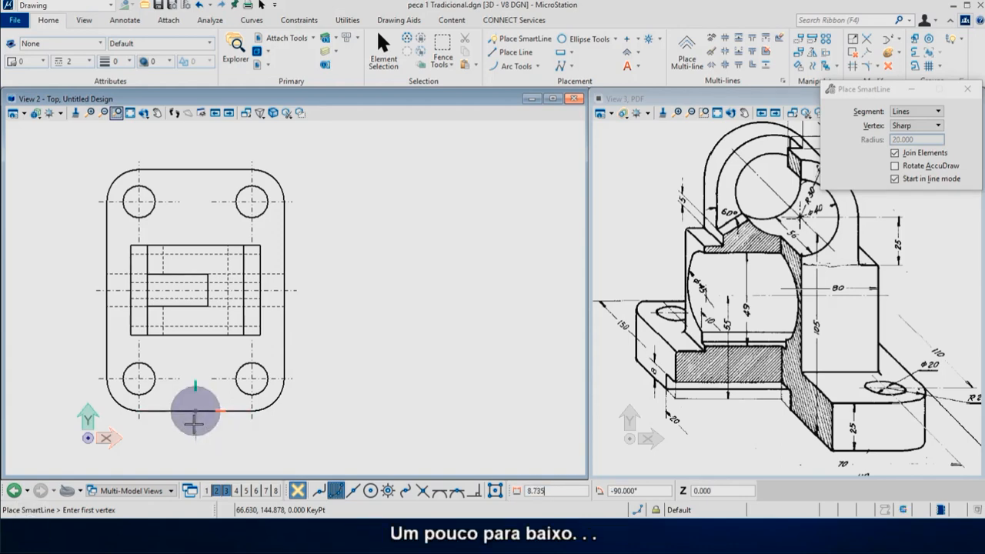
{"action": "left_click", "coordinate": [194, 424]}
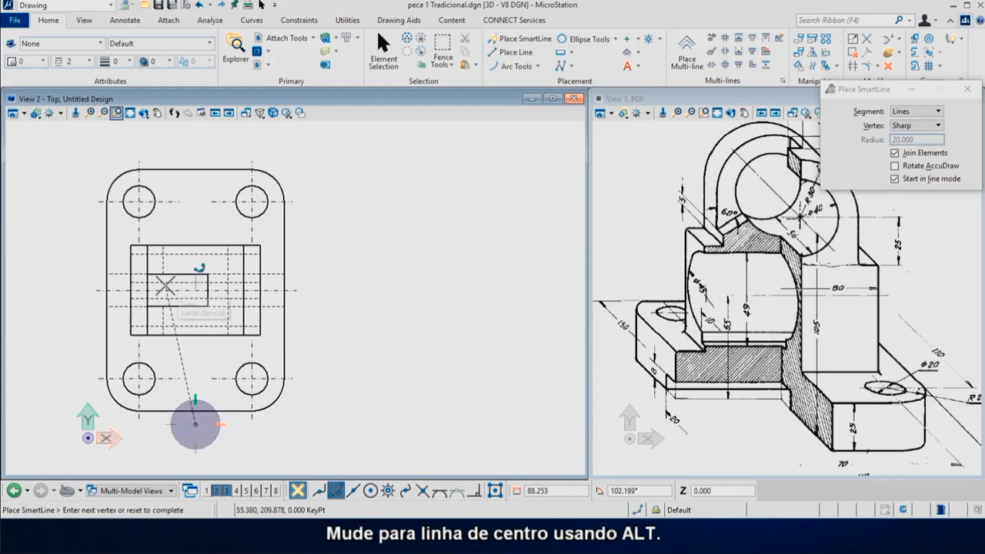
{"action": "left_click", "coordinate": [115, 291], "text": "alt"}
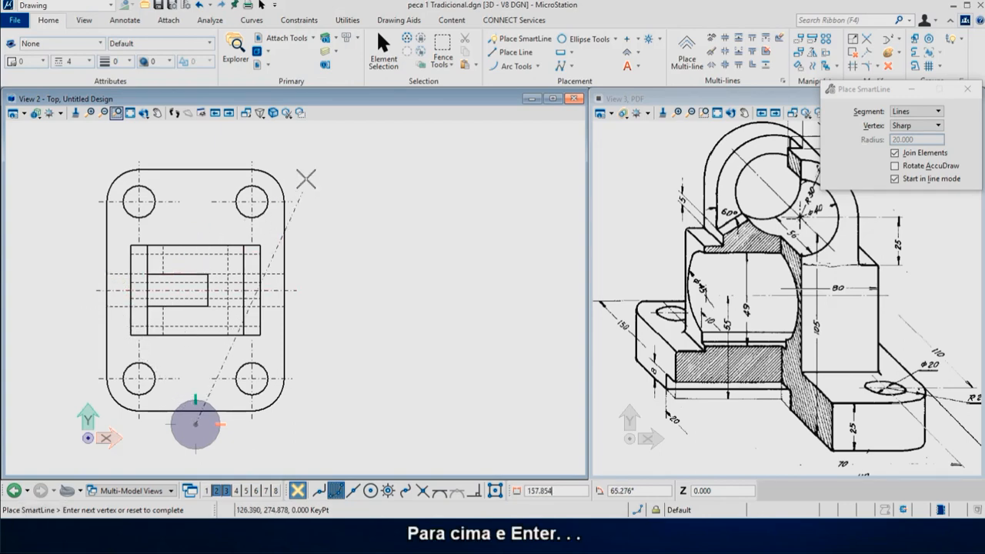
{"action": "key", "text": "Return"}
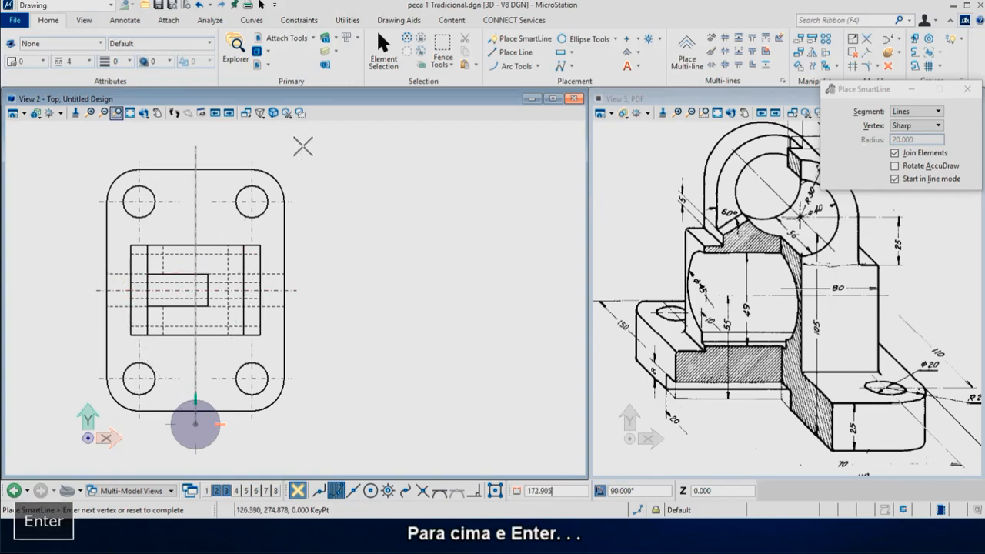
{"action": "key", "text": "asterisk"}
{"action": "type", "text": "2"}
{"action": "left_click", "coordinate": [296, 289]}
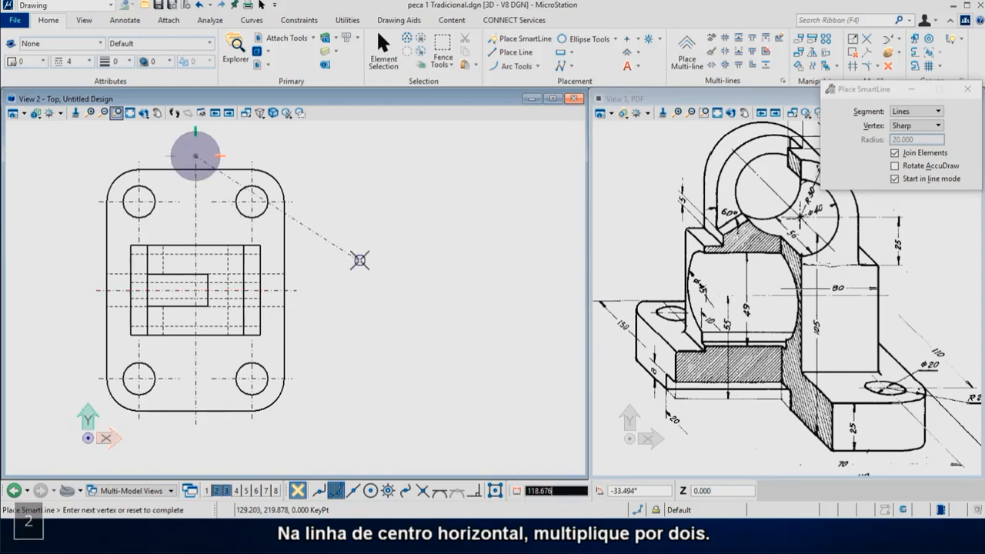
{"action": "right_click", "coordinate": [362, 261]}
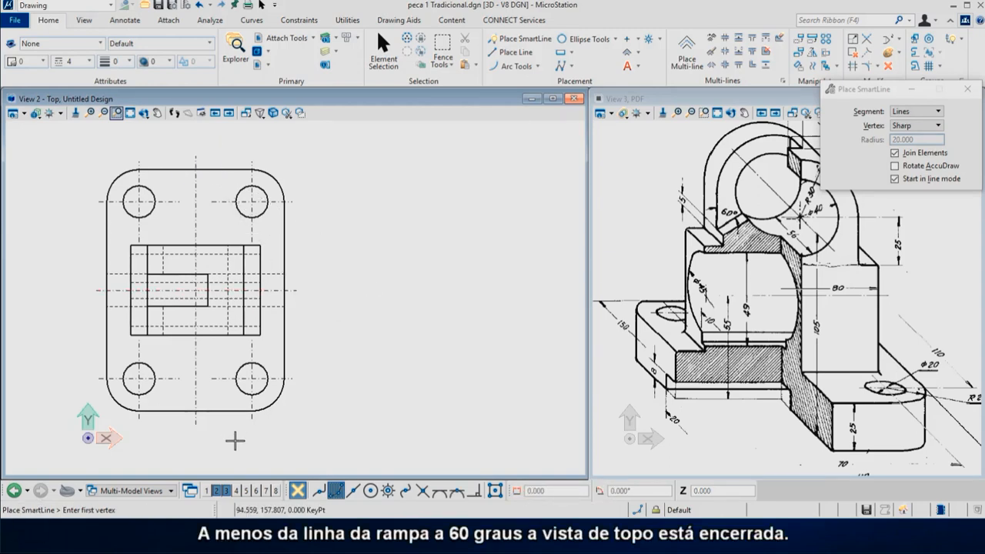
Step: Matching the base outline's attributes, start a SmartLine above the top view, aligned with the base's left edge, and draw a 25-unit vertical line upward
{"action": "scroll", "coordinate": [236, 440], "scroll_direction": "down", "scroll_amount": 3}
{"action": "middle_click_drag", "start_coordinate": [229, 270], "coordinate": [237, 301]}
{"action": "scroll", "coordinate": [237, 301], "scroll_direction": "up", "scroll_amount": 1}
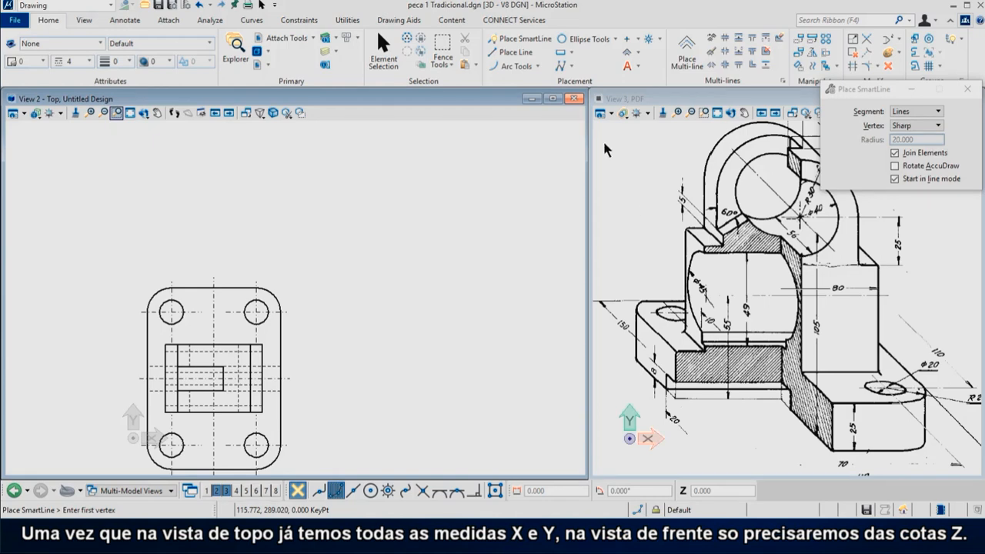
{"action": "left_click", "coordinate": [515, 38]}
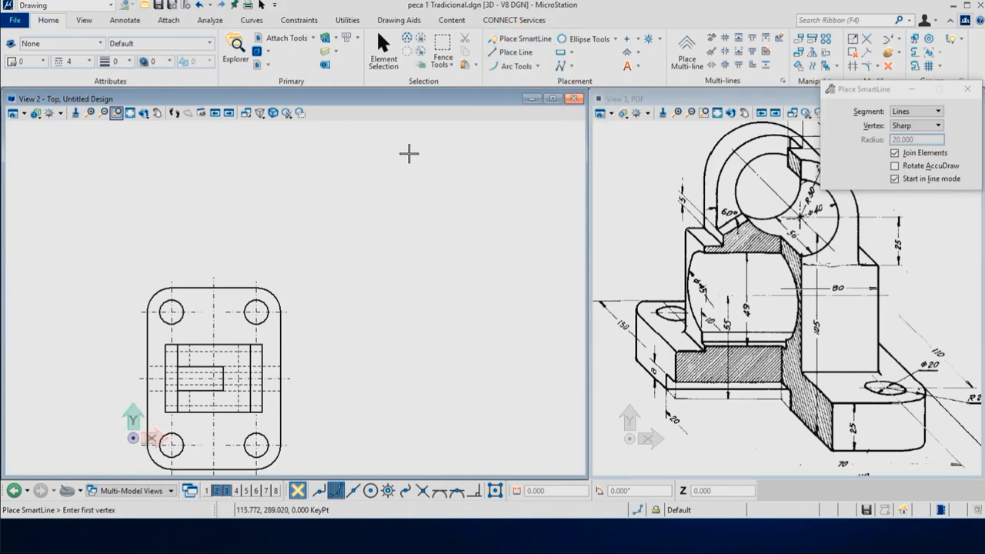
{"action": "left_click", "coordinate": [147, 336], "text": "alt"}
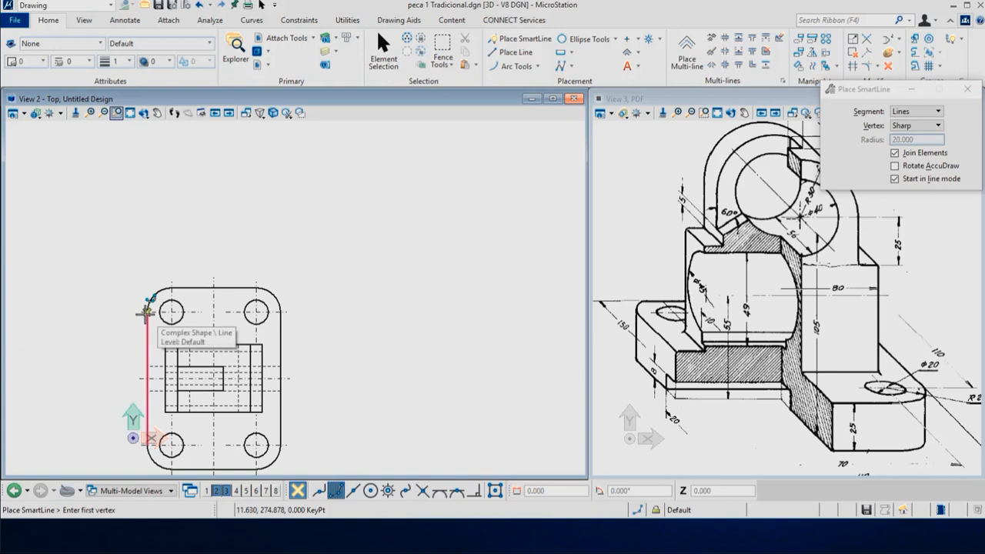
{"action": "left_click", "coordinate": [147, 312]}
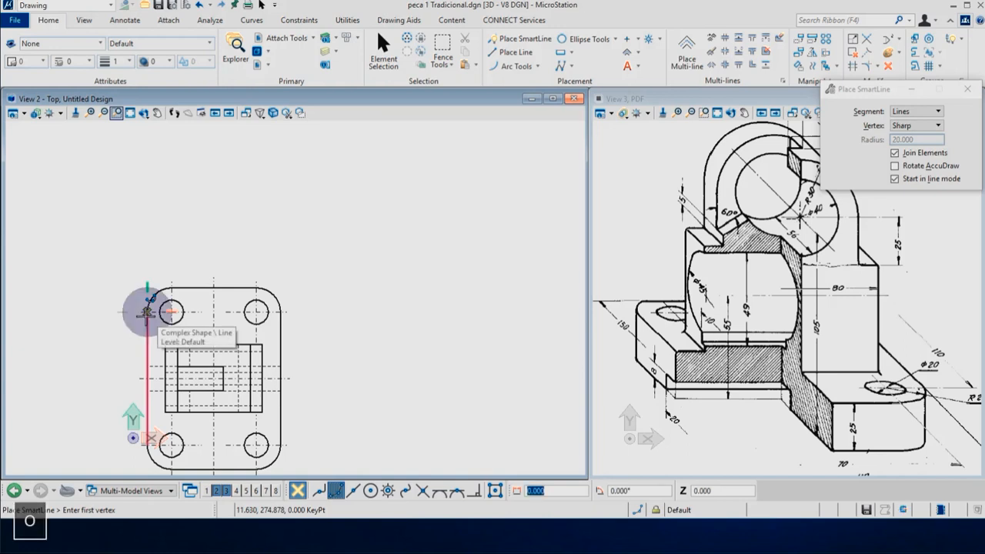
{"action": "left_click", "coordinate": [148, 256]}
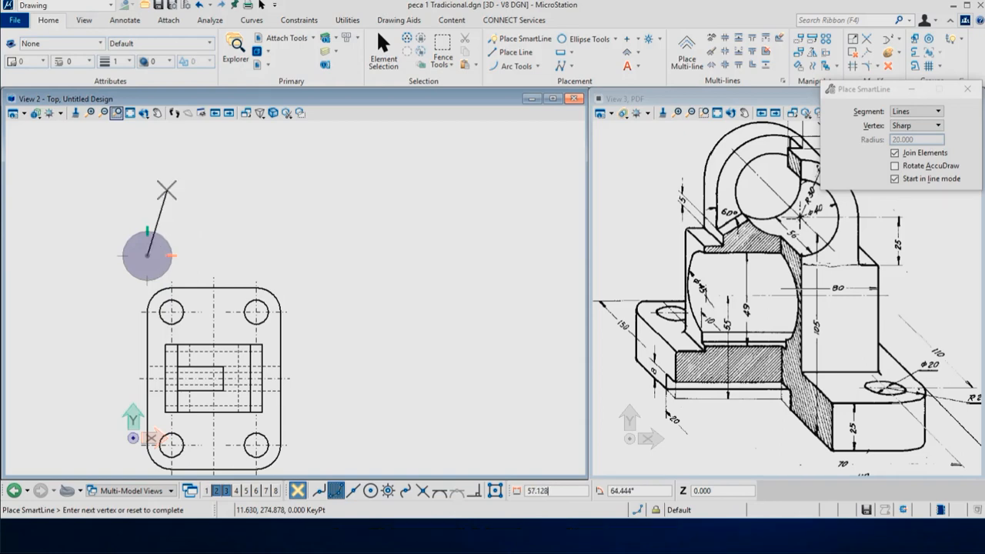
{"action": "key", "text": "Return"}
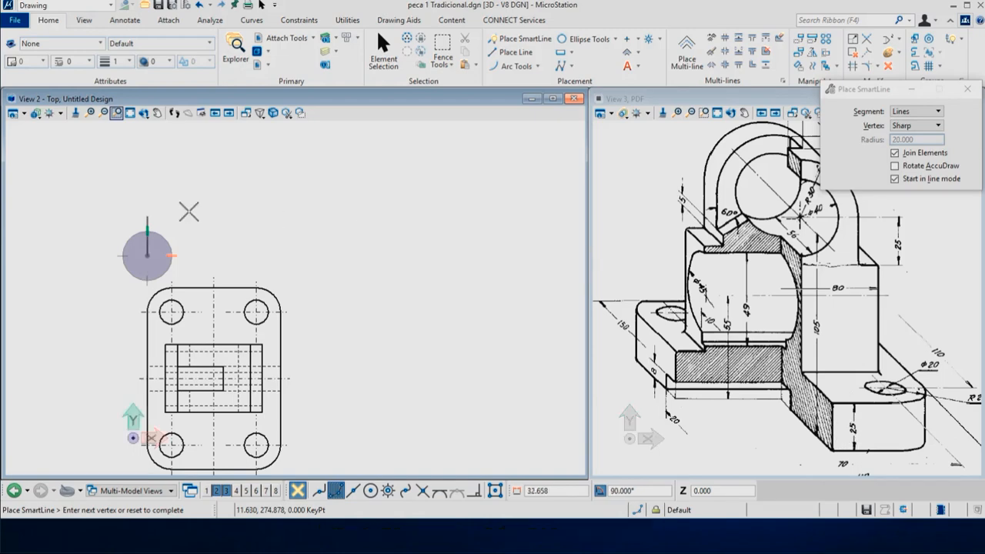
{"action": "type", "text": "25"}
{"action": "left_click", "coordinate": [141, 187]}
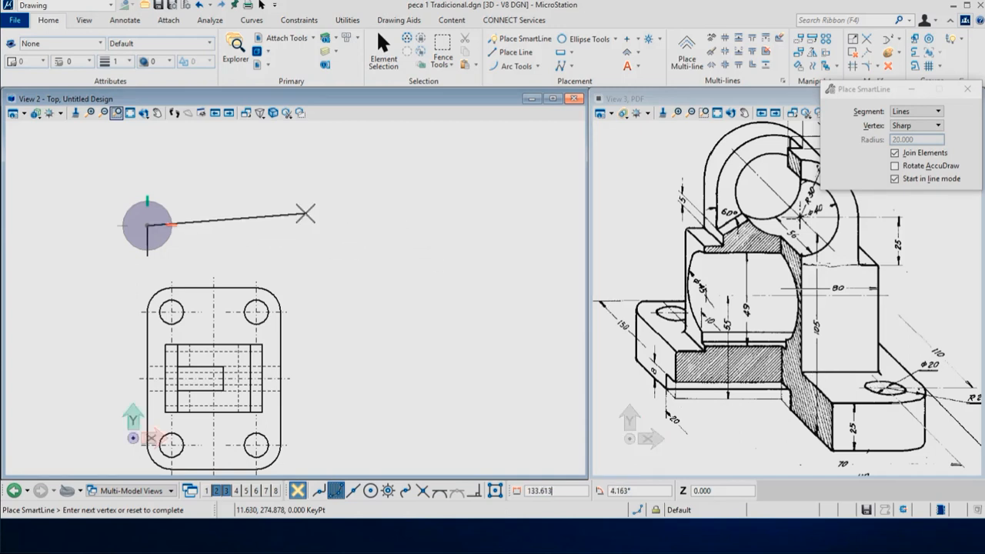
Step: Complete the front view's base rectangle, aligning its right side with the top view's right edge and closing it at the starting point
{"action": "key", "text": "Return"}
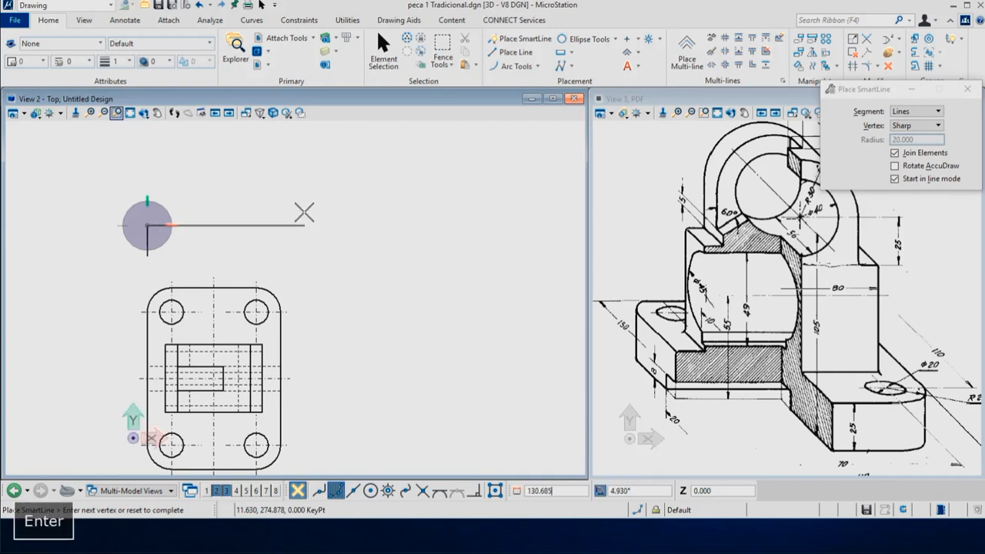
{"action": "left_click", "coordinate": [281, 308]}
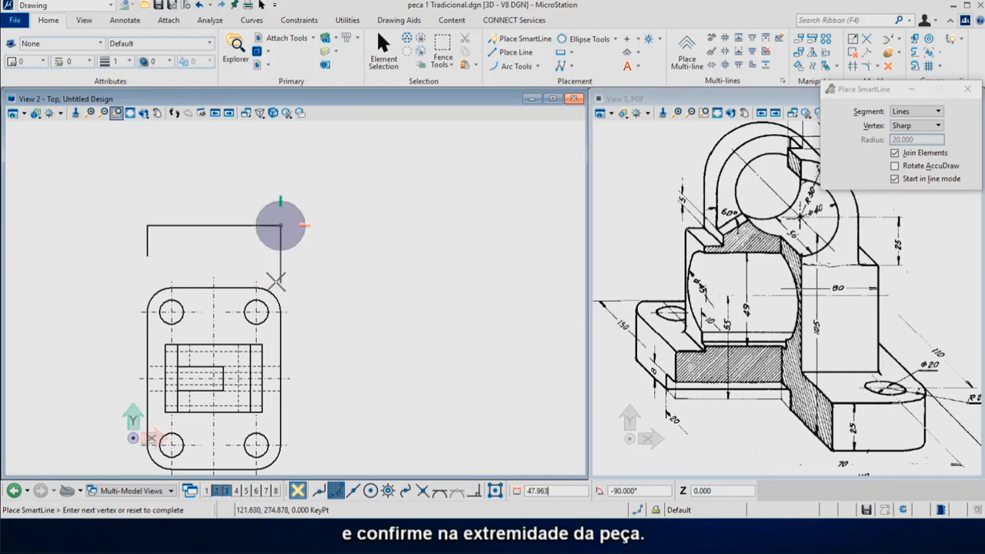
{"action": "key", "text": "Return"}
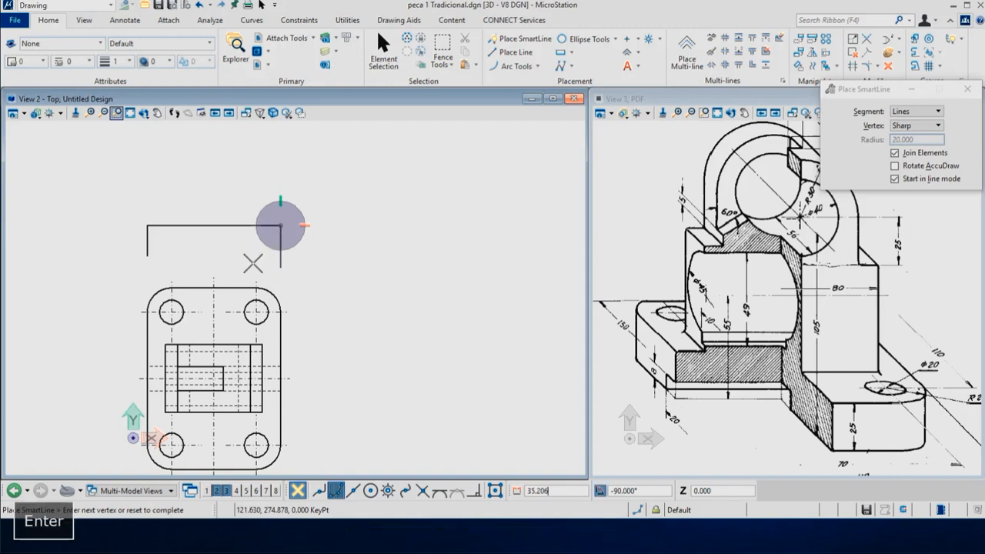
{"action": "left_click", "coordinate": [149, 254]}
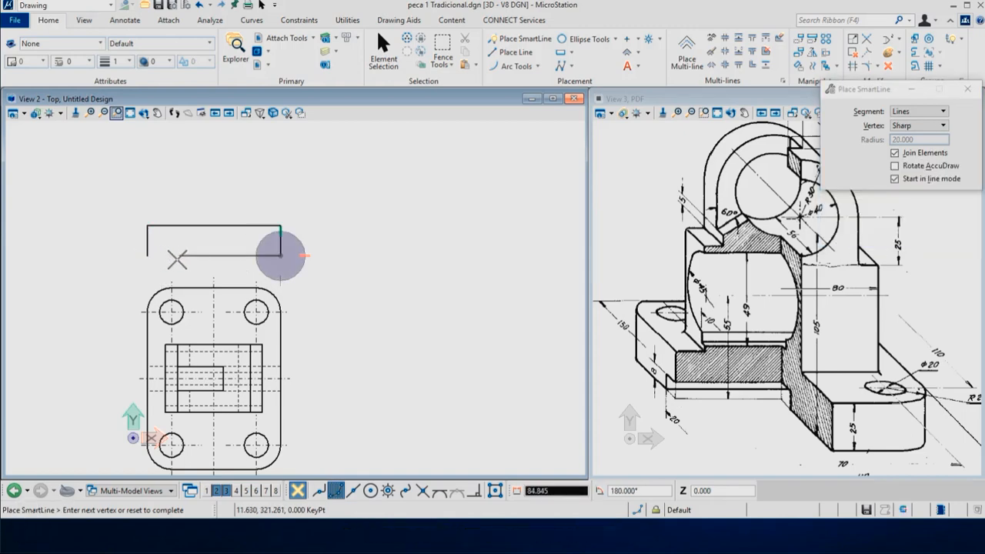
{"action": "left_click", "coordinate": [149, 254]}
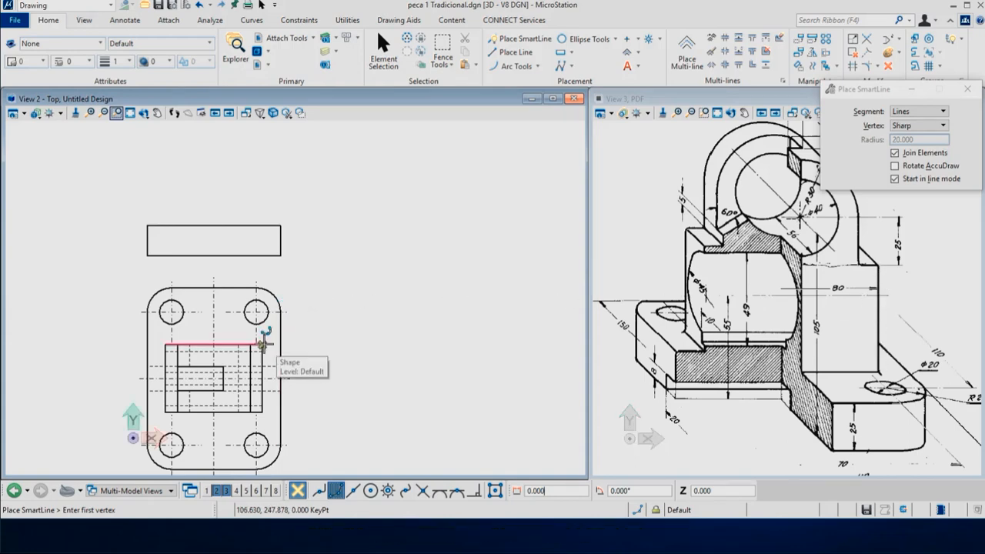
Step: Draw the body's right edge from the front base's top, aligned with the top view's body corner, up to 105-25 above the base's bottom
{"action": "key", "text": "o"}
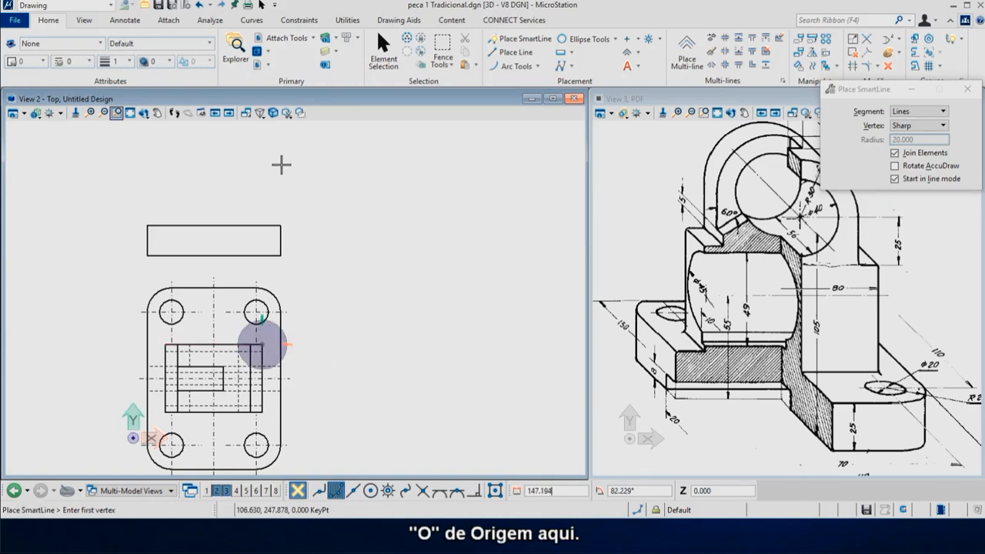
{"action": "key", "text": "Return"}
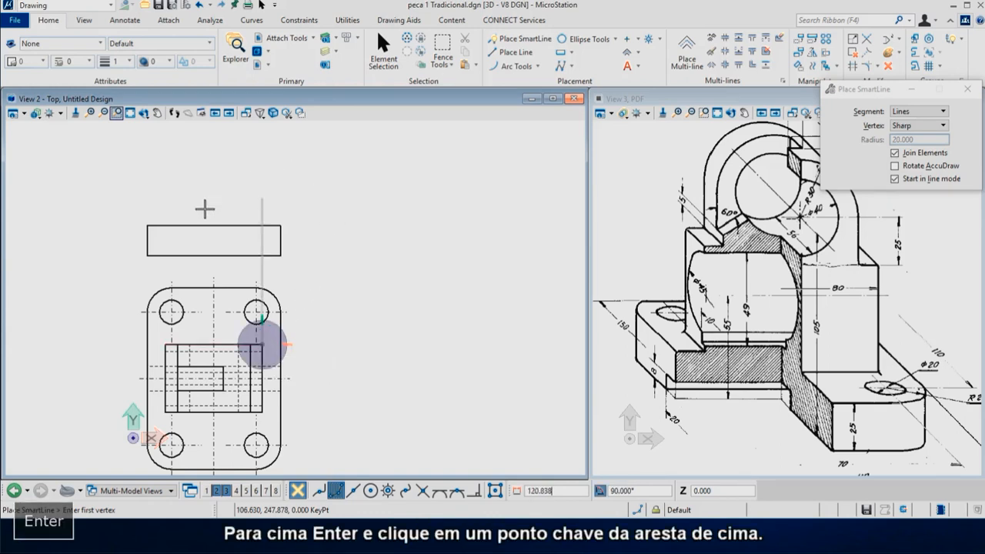
{"action": "left_click", "coordinate": [214, 225]}
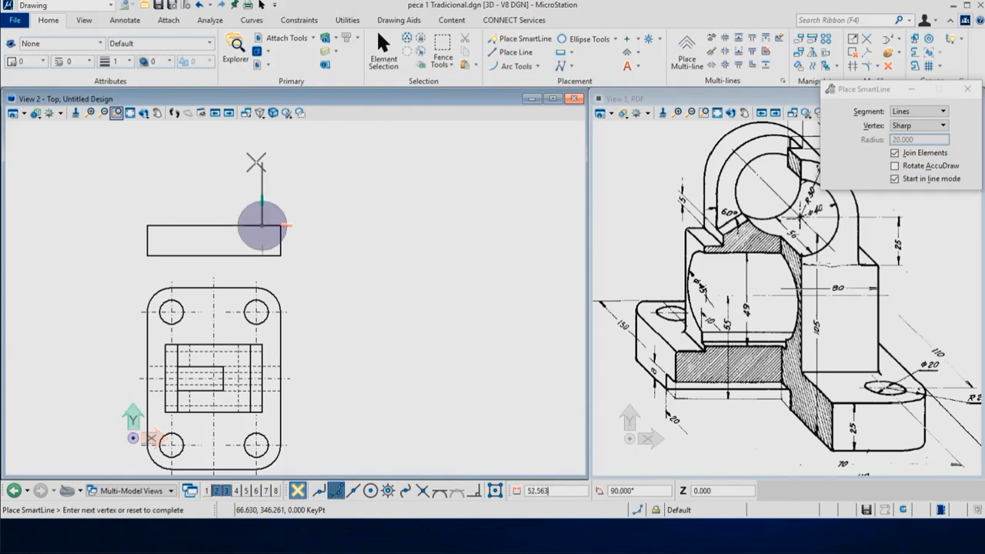
{"action": "middle_click_drag", "start_coordinate": [258, 187], "coordinate": [260, 249]}
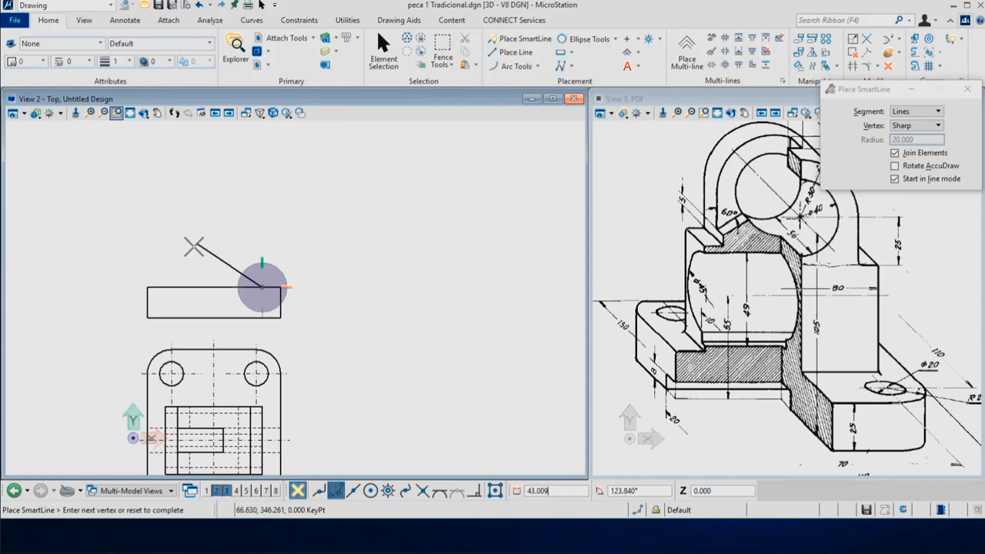
{"action": "key", "text": "Return"}
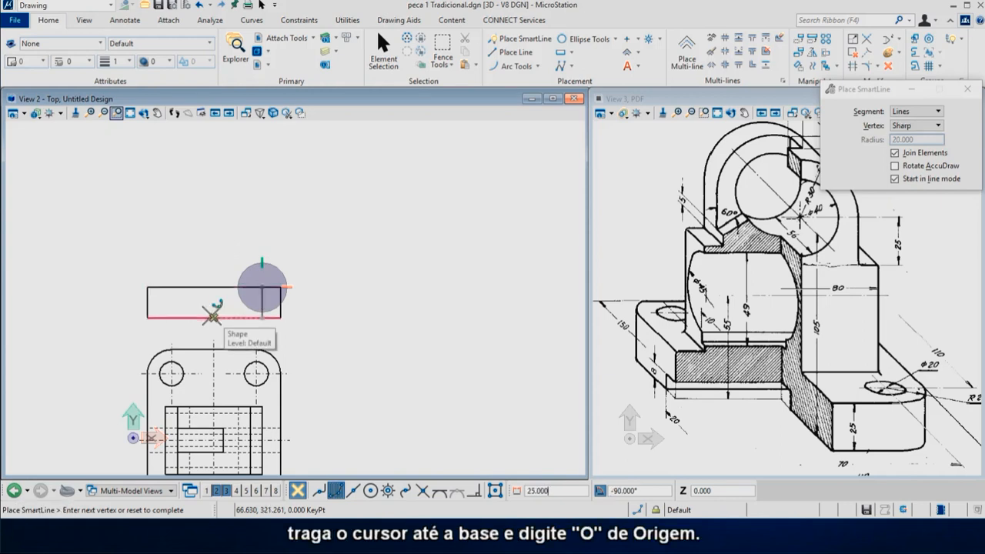
{"action": "key", "text": "o"}
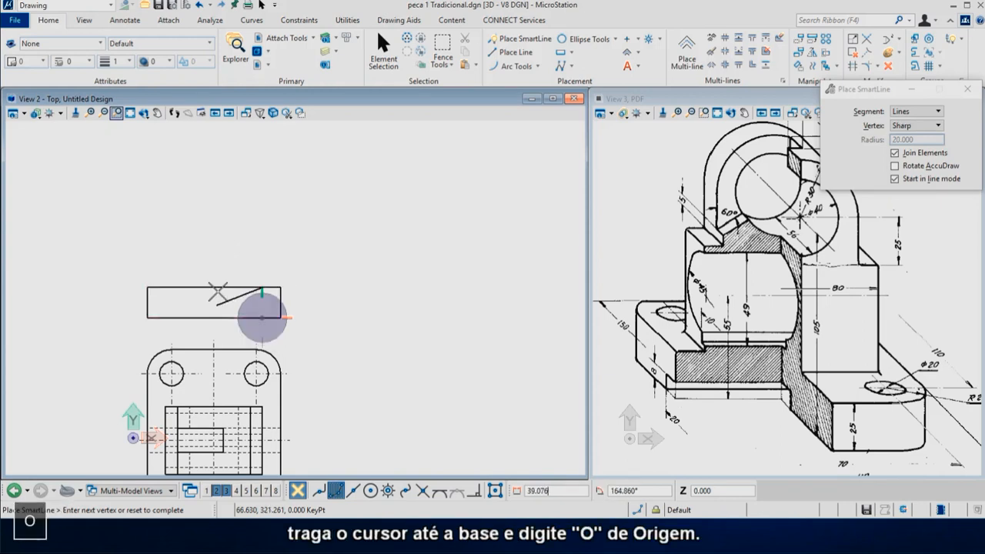
{"action": "type", "text": "10"}
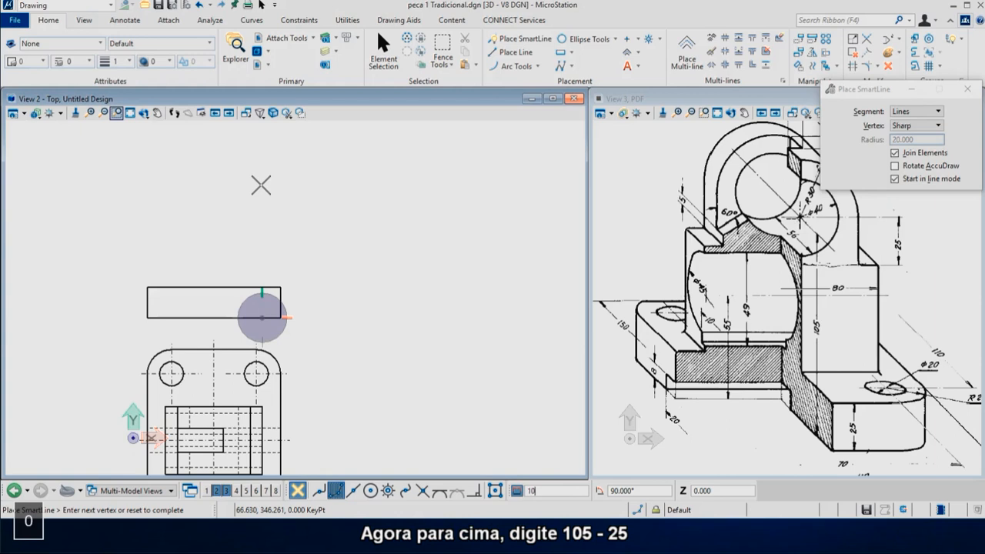
{"action": "type", "text": "5-"}
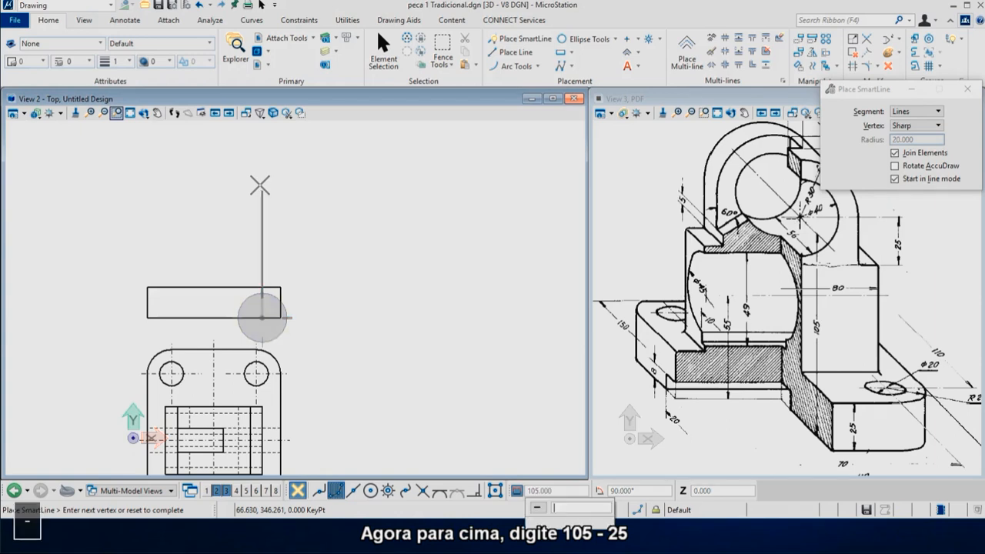
{"action": "type", "text": "25"}
{"action": "left_click", "coordinate": [260, 185]}
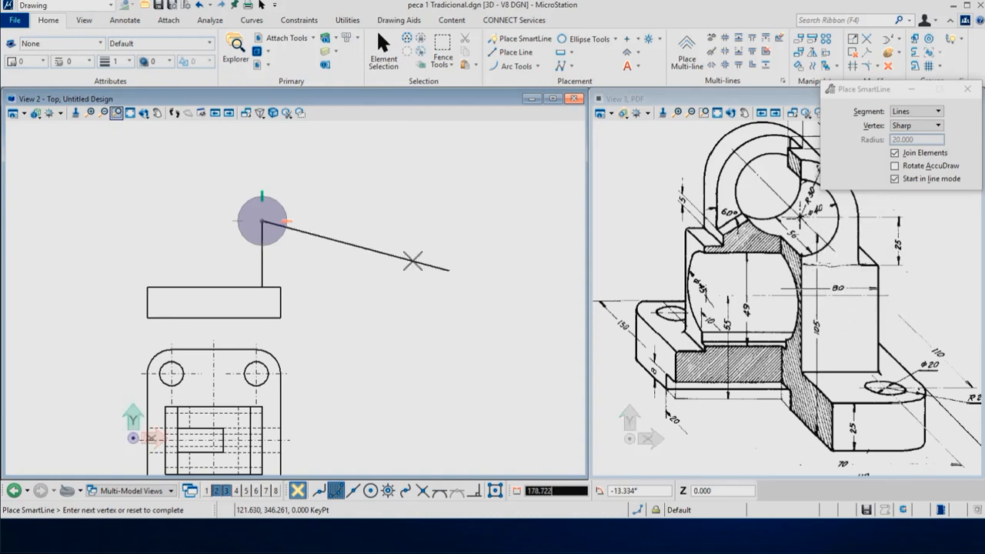
Step: Add the right shoulder inward to the top view's inner vertical line, followed by a 25-unit vertical segment upward
{"action": "key", "text": "Return"}
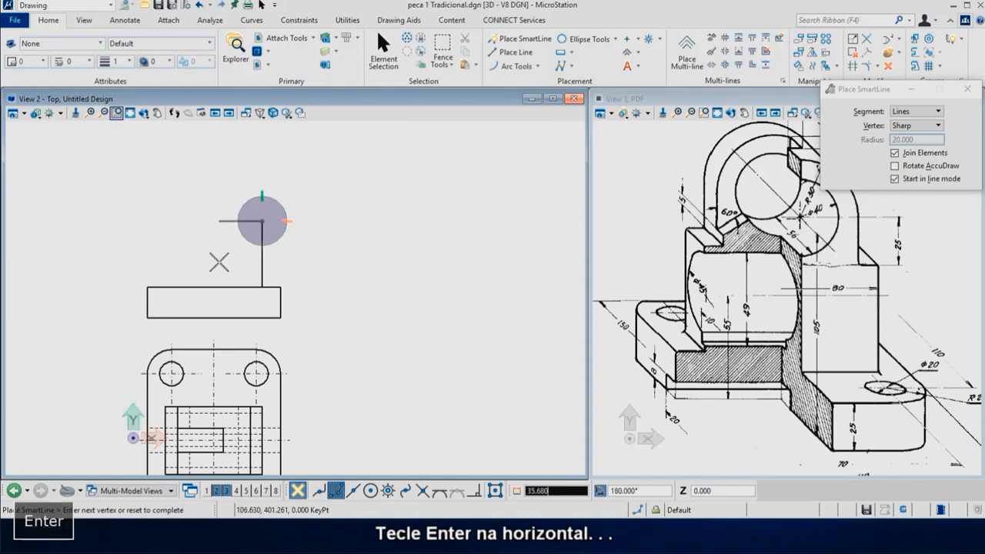
{"action": "left_click", "coordinate": [250, 408]}
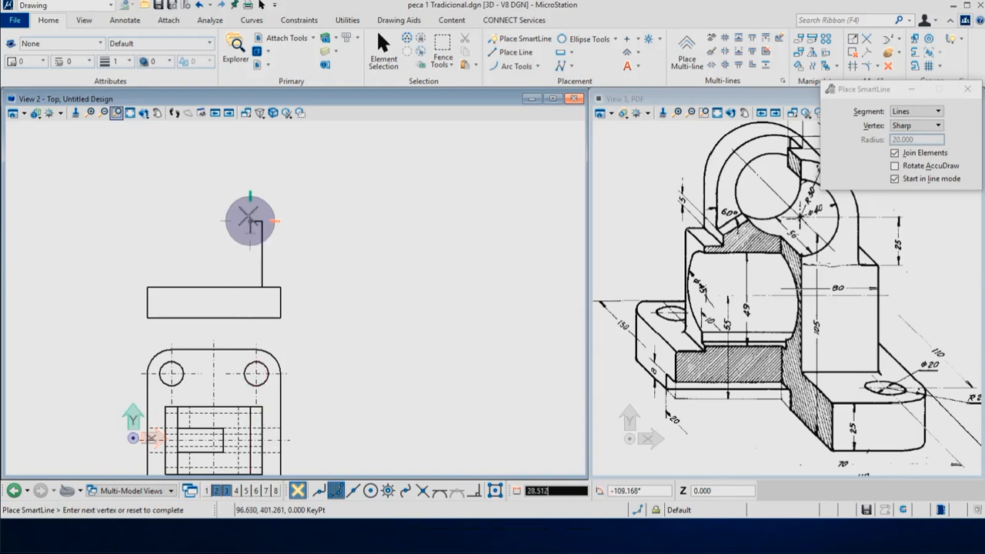
{"action": "type", "text": "25"}
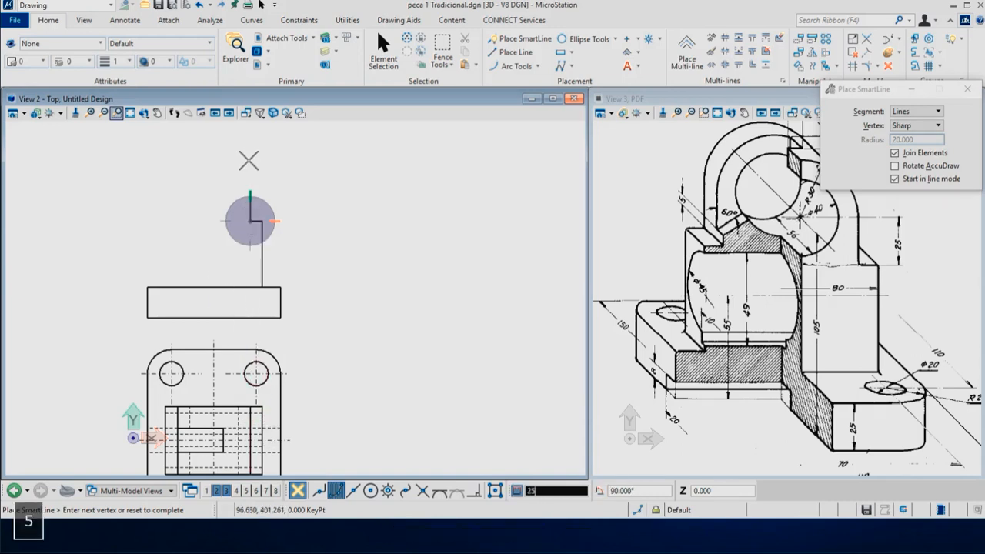
{"action": "left_click", "coordinate": [247, 165]}
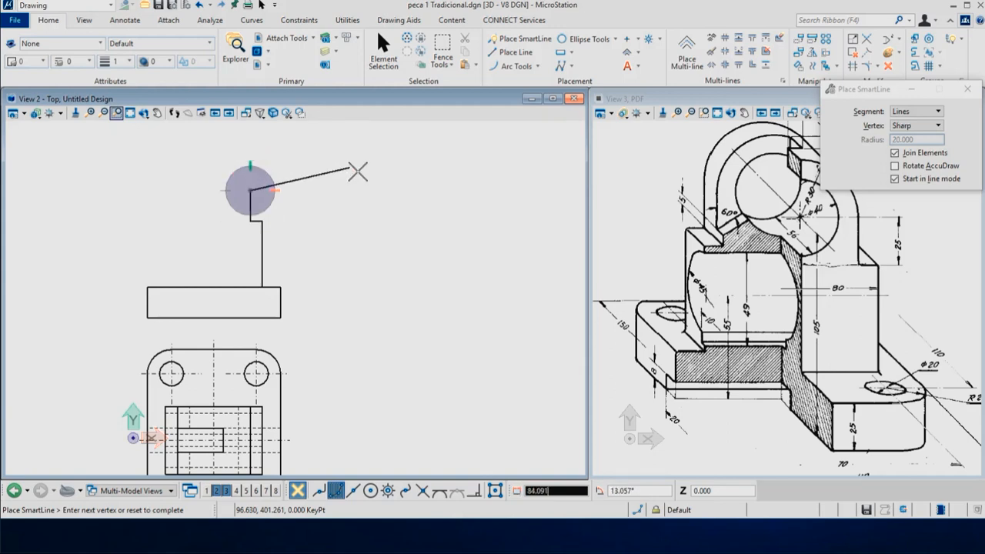
Step: Continue the outline with a semicircular arc segment to the left, centred horizontally on the base's midpoint
{"action": "left_click", "coordinate": [915, 113]}
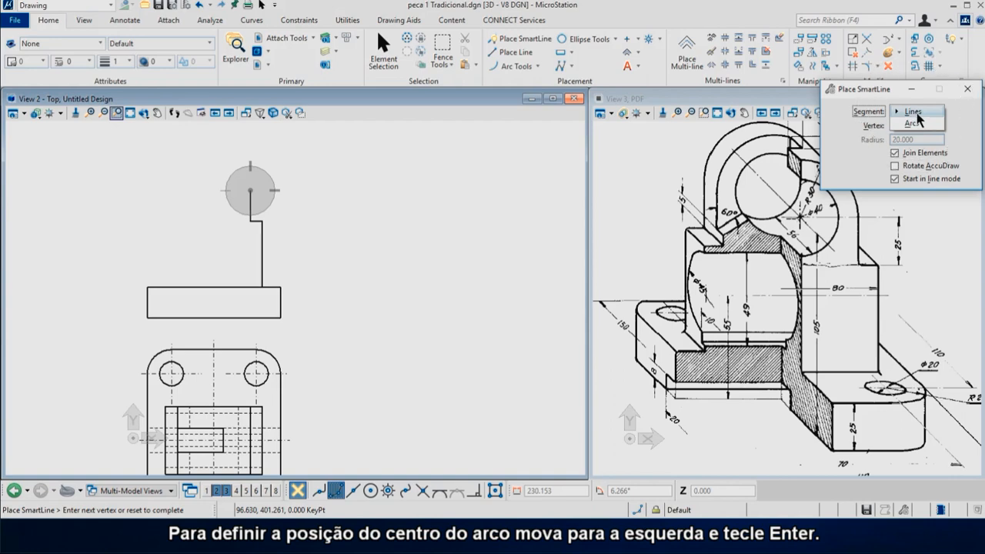
{"action": "left_click", "coordinate": [915, 124]}
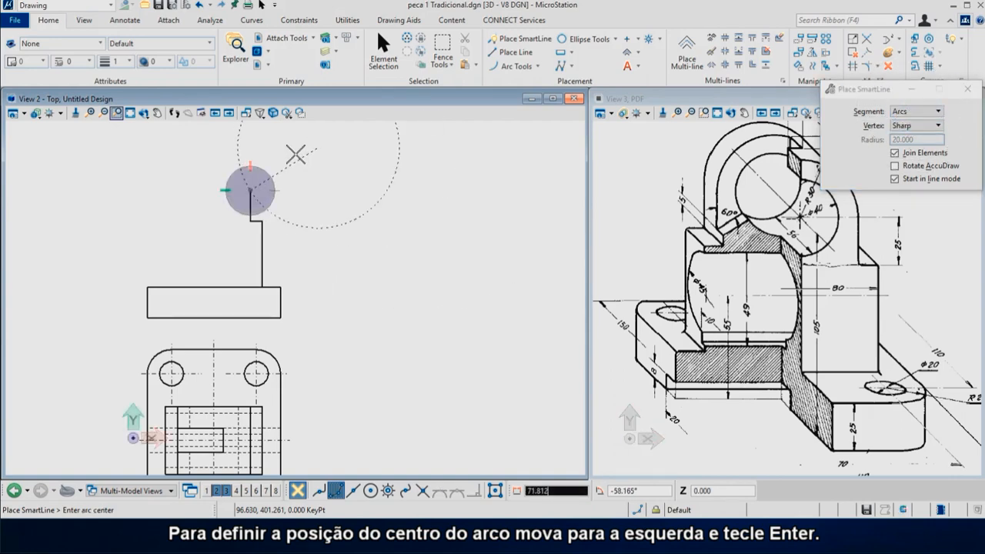
{"action": "key", "text": "Return"}
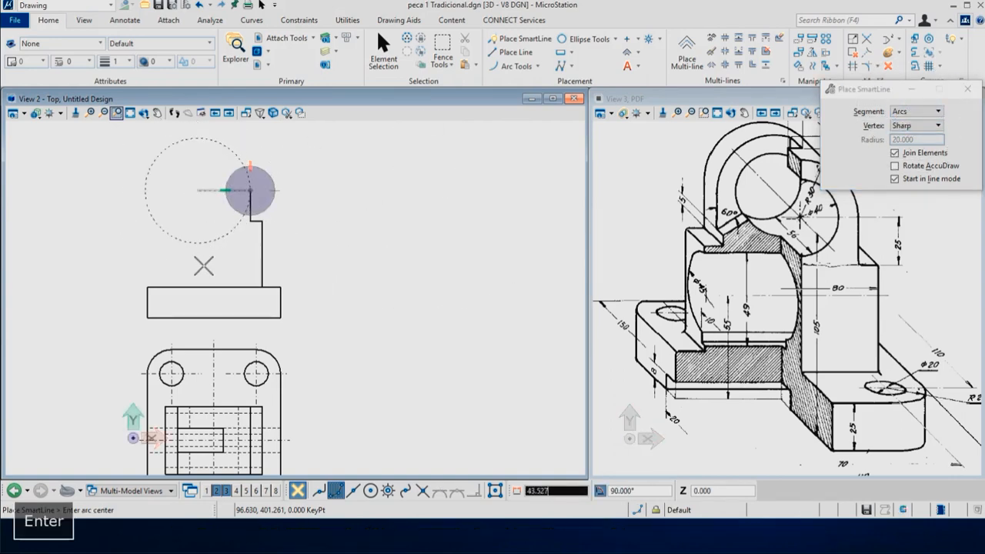
{"action": "left_click", "coordinate": [213, 277]}
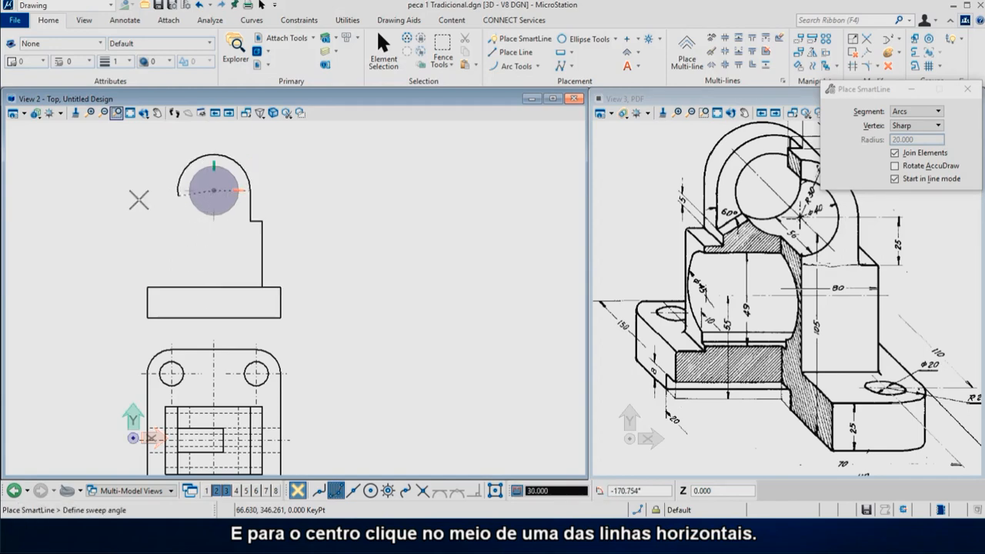
{"action": "left_click", "coordinate": [140, 191]}
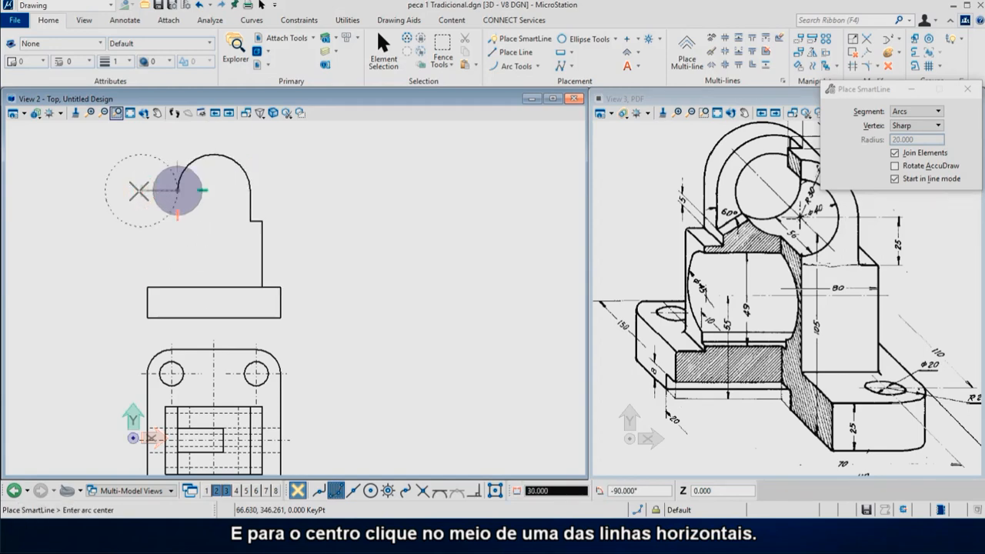
Step: Add straight segments from the arc down to the right shoulder's height and outward to the top view's left body corner
{"action": "left_click", "coordinate": [923, 113]}
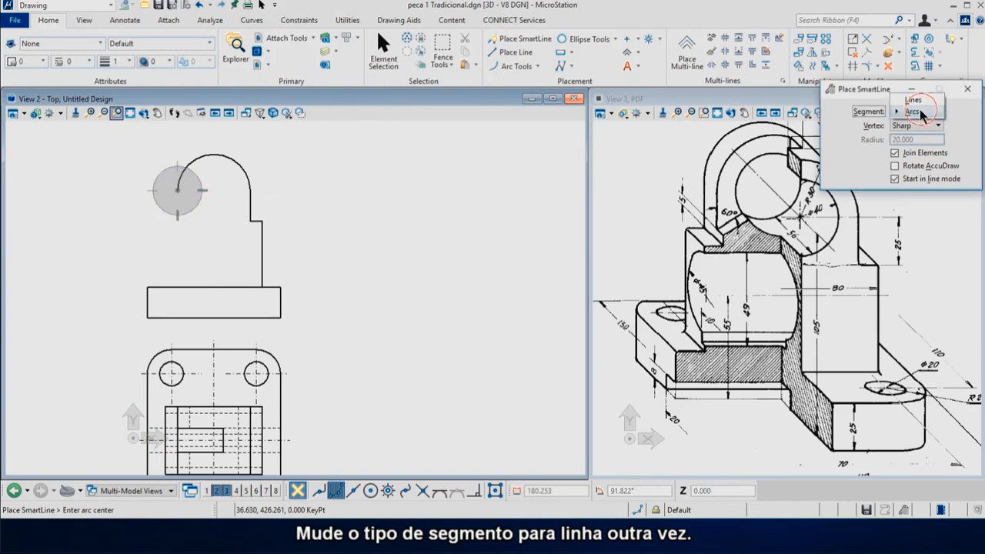
{"action": "left_click", "coordinate": [915, 101]}
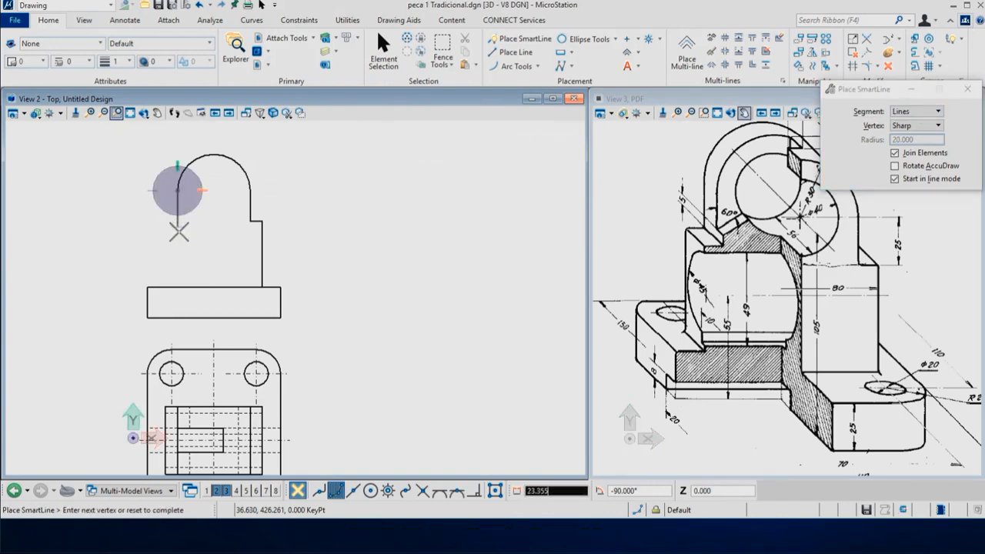
{"action": "key", "text": "Return"}
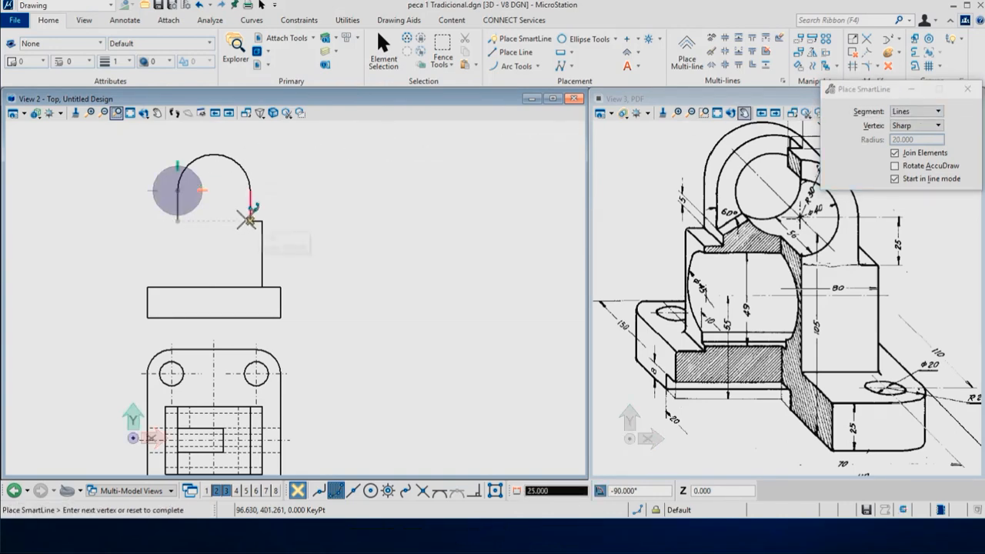
{"action": "left_click", "coordinate": [178, 221]}
{"action": "key", "text": "Return"}
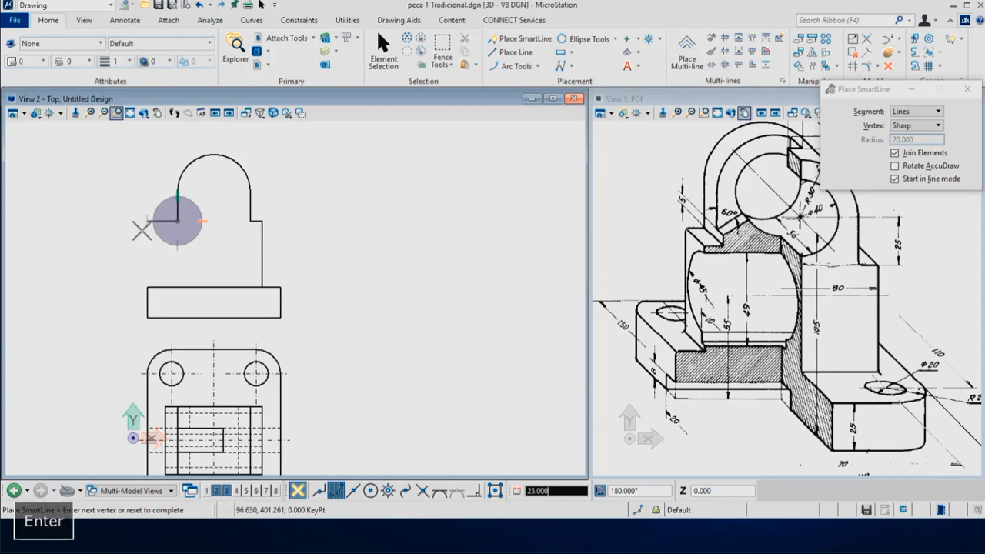
{"action": "left_click", "coordinate": [164, 405]}
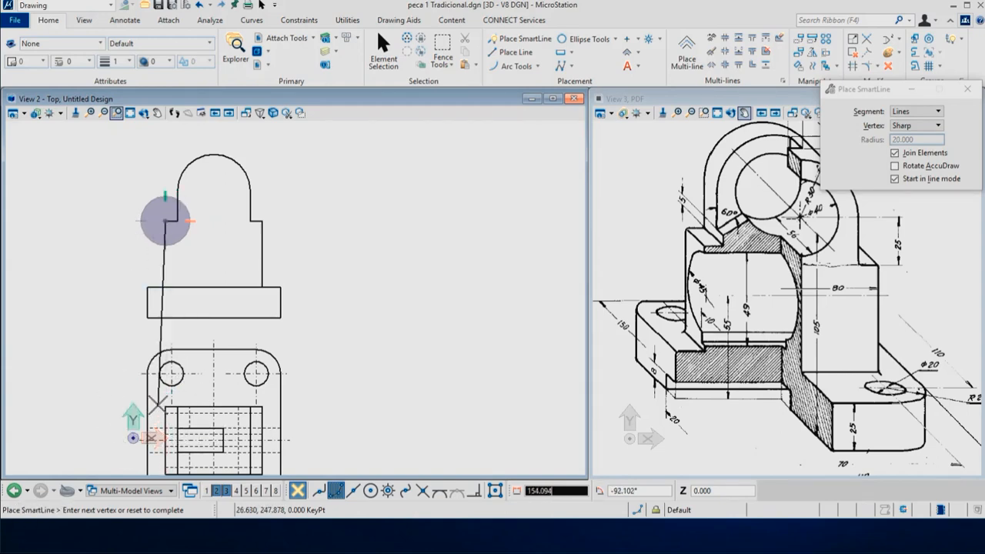
Step: Finish the body outline with a vertical segment from the left shoulder down to the top edge of the front base
{"action": "key", "text": "Return"}
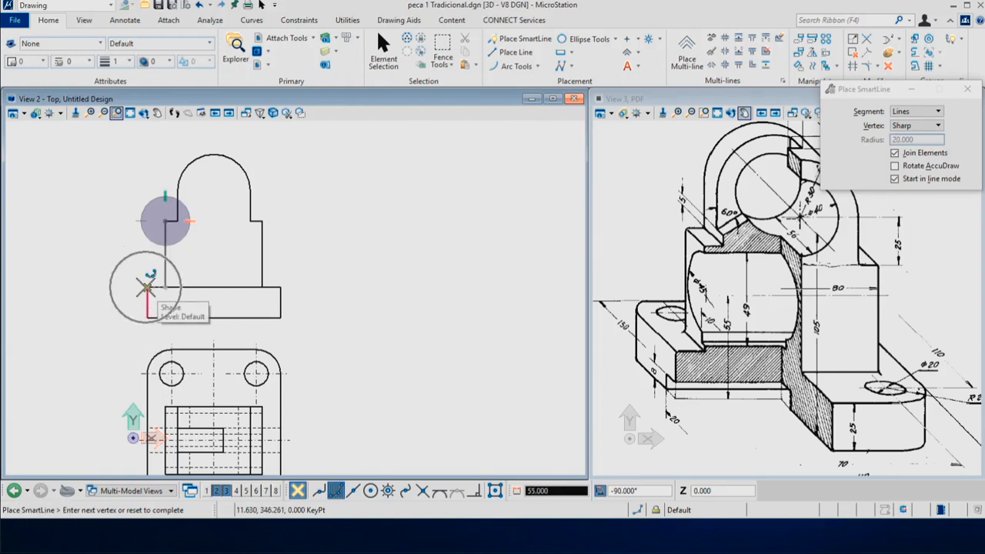
{"action": "left_click", "coordinate": [146, 286]}
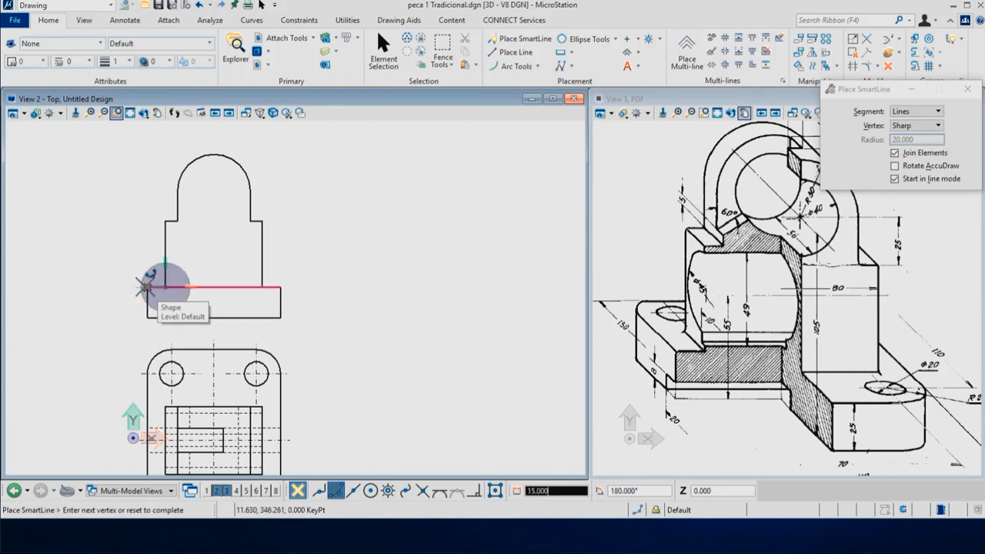
{"action": "right_click", "coordinate": [122, 252]}
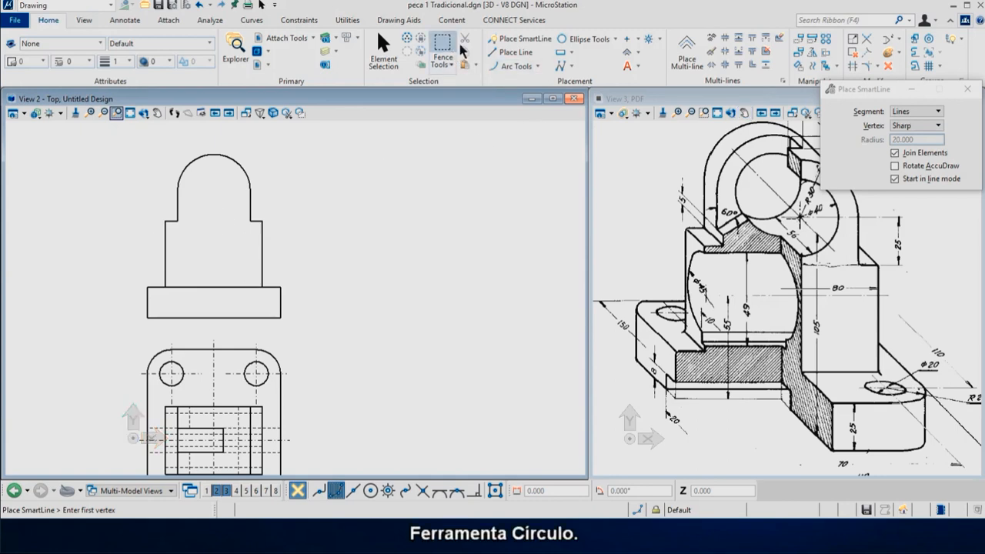
Step: Draw a circle of radius 20 at the centre of the body's arc, aligned with the top view's dashed hole line
{"action": "left_click", "coordinate": [570, 40]}
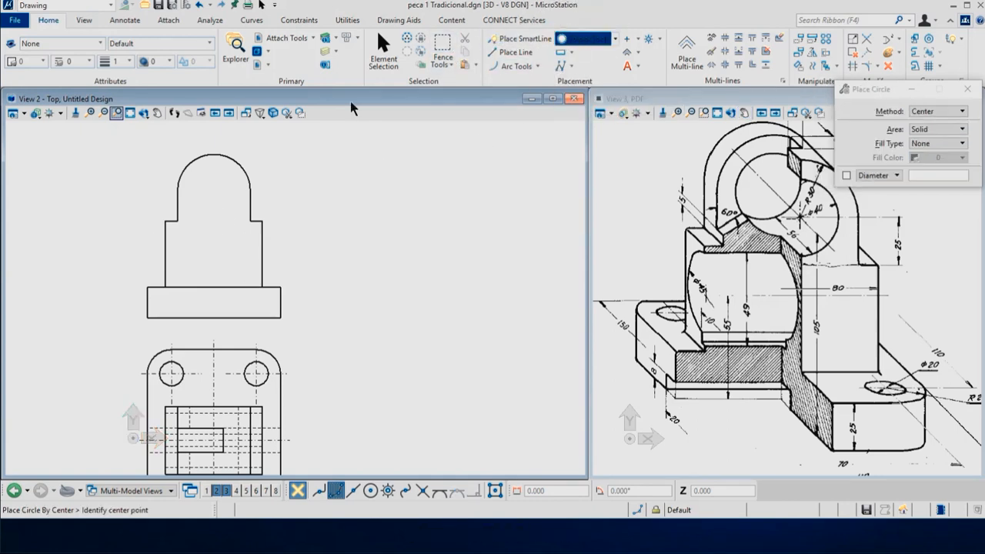
{"action": "left_click", "coordinate": [214, 191]}
{"action": "key", "text": "Return"}
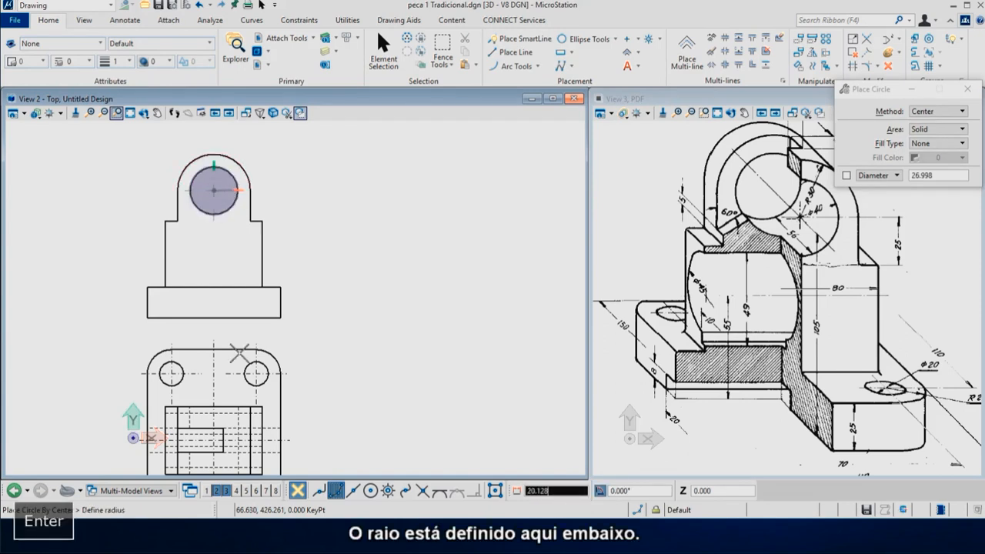
{"action": "type", "text": "20"}
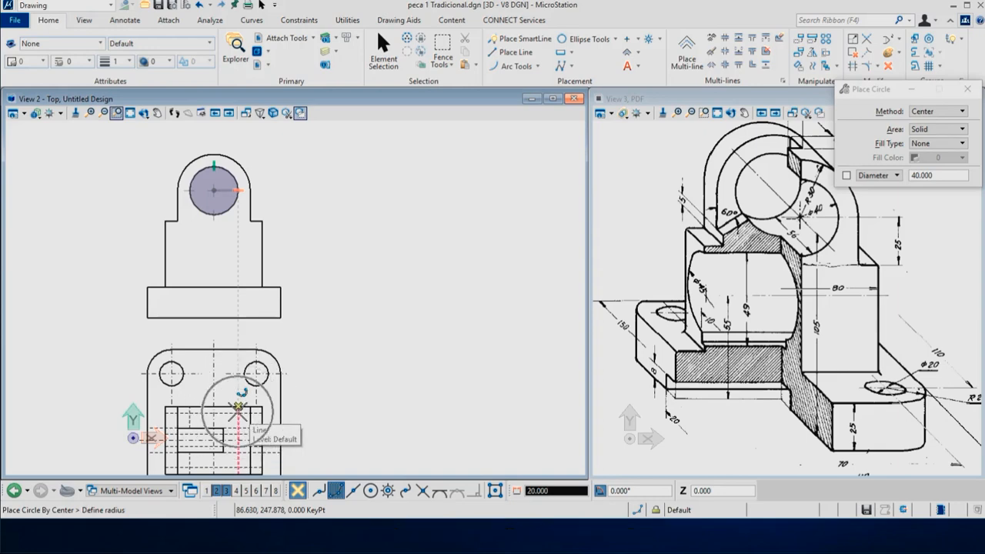
{"action": "left_click", "coordinate": [238, 412]}
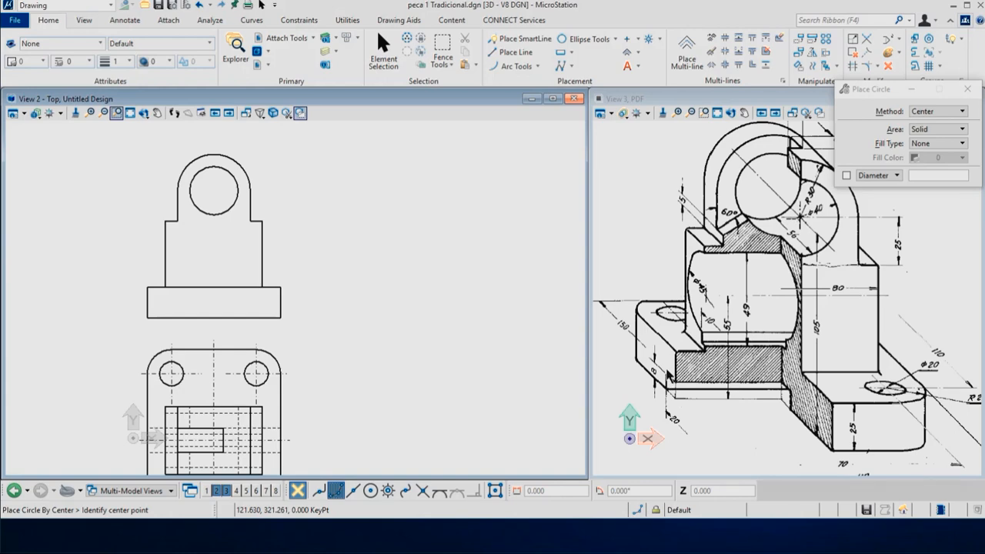
{"action": "key", "text": "Return"}
{"action": "left_click_drag", "start_coordinate": [638, 356], "coordinate": [687, 397], "text": "ctrl"}
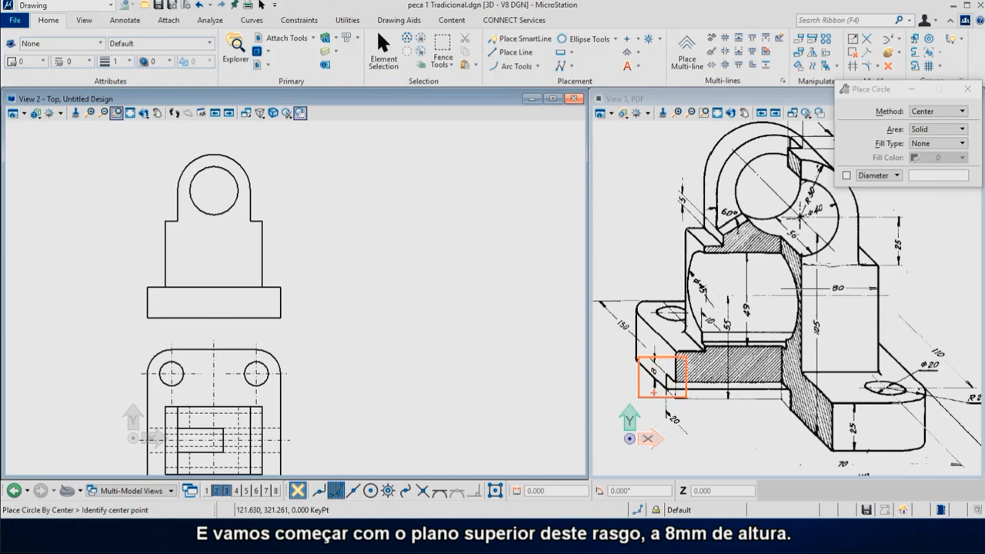
{"action": "key", "text": "Escape"}
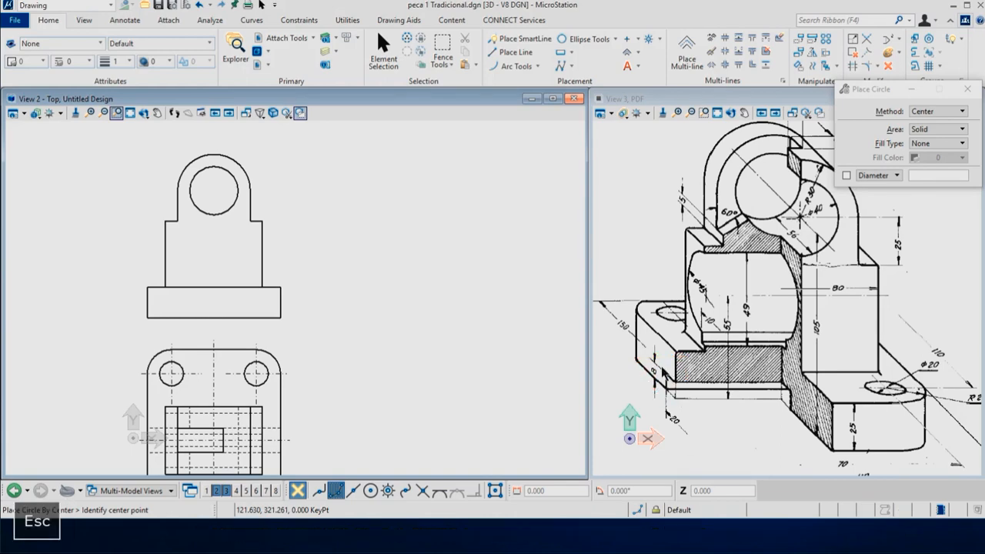
Step: Draw a dashed horizontal line across the front base, 8 above its bottom-left corner, using the line style of the top view's hidden lines
{"action": "left_click", "coordinate": [494, 42]}
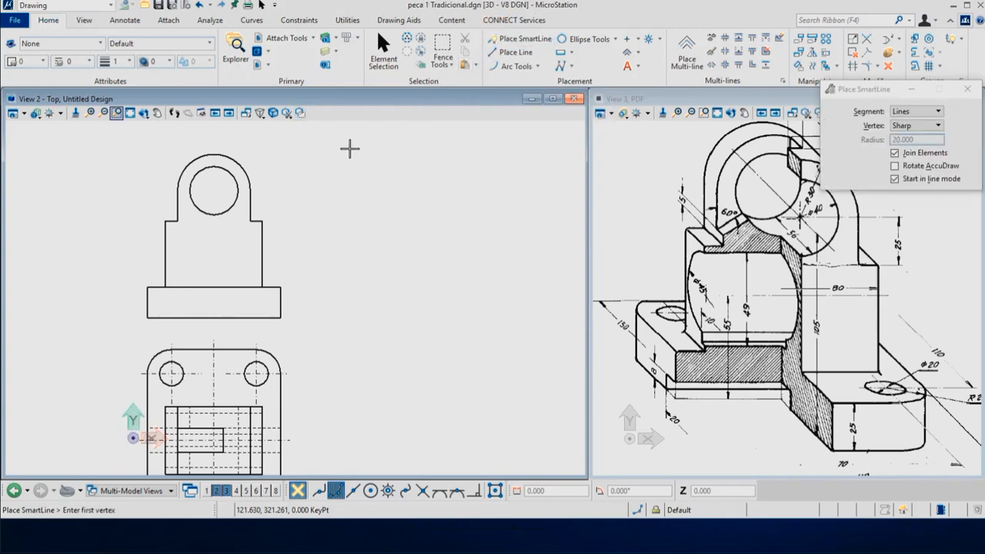
{"action": "left_click", "coordinate": [147, 316]}
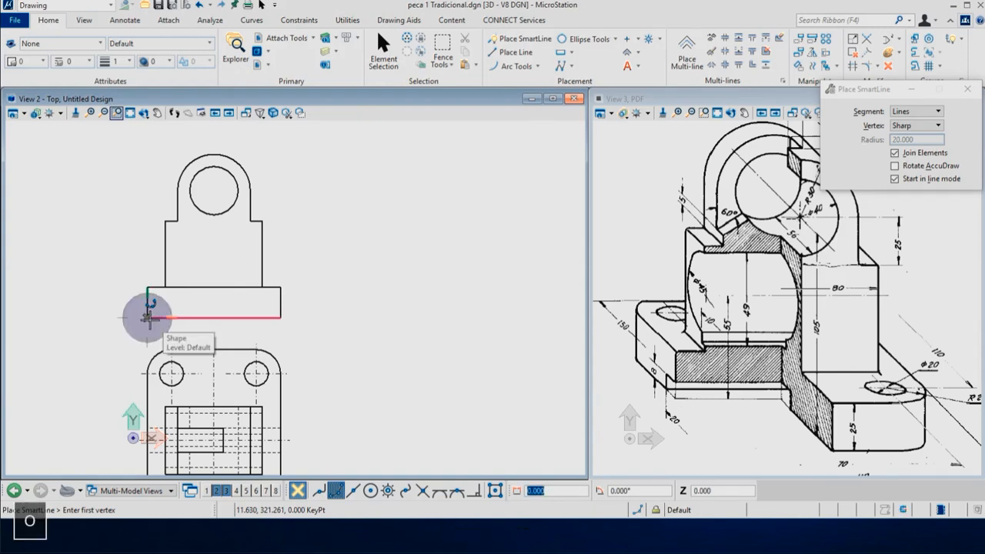
{"action": "type", "text": "8"}
{"action": "left_click", "coordinate": [143, 242]}
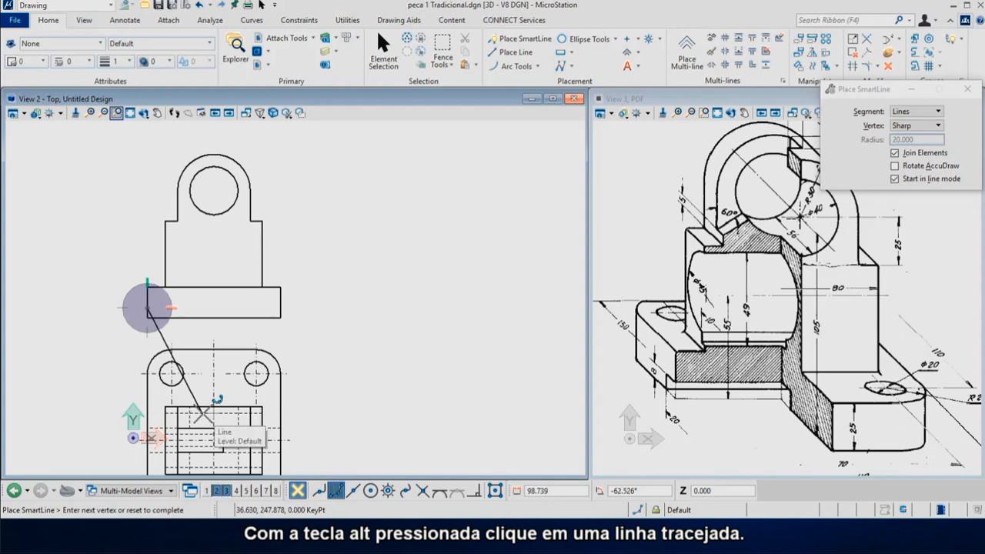
{"action": "left_click", "coordinate": [204, 413], "text": "alt"}
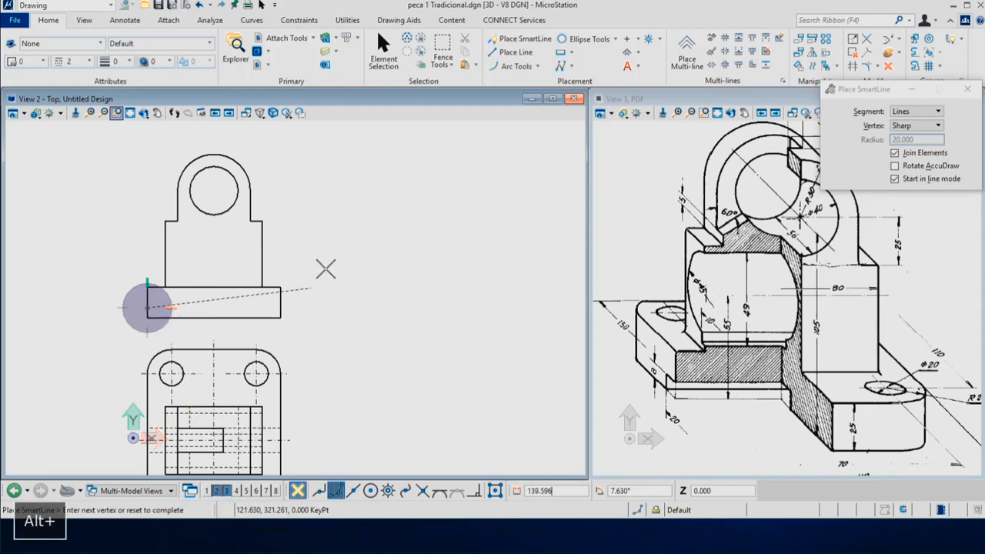
{"action": "key", "text": "Return"}
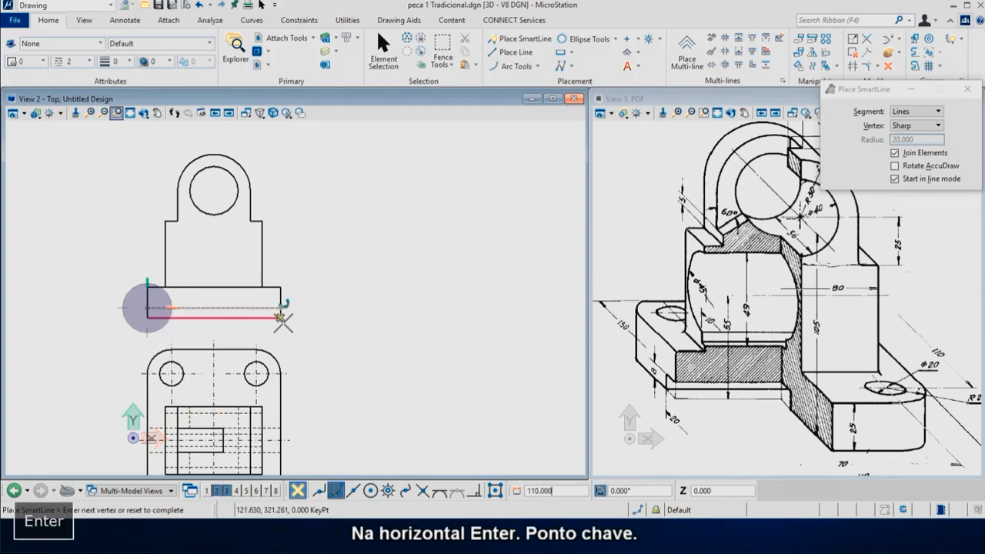
Step: Finish the horizontal hidden line across the front view's base at a length of 110
{"action": "left_click", "coordinate": [282, 317]}
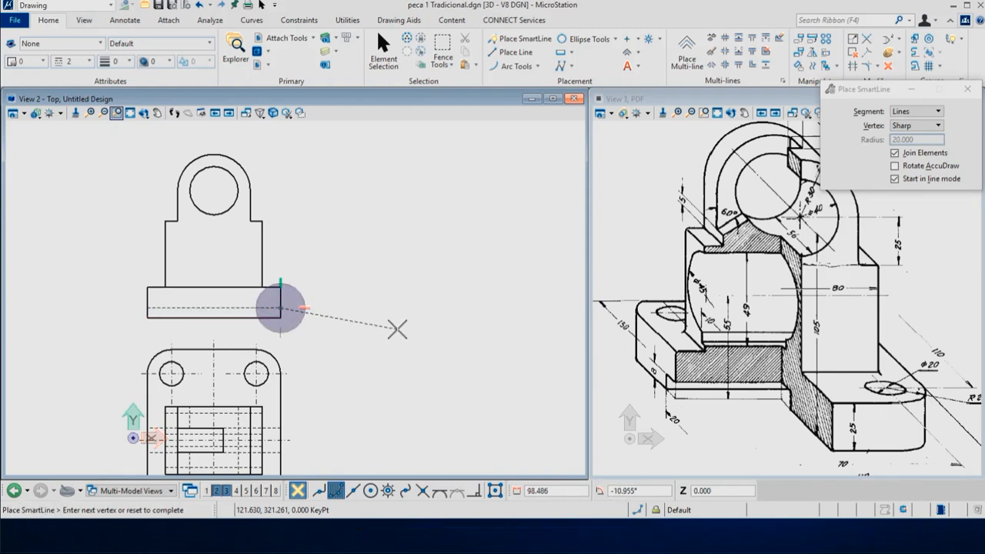
{"action": "right_click", "coordinate": [396, 329]}
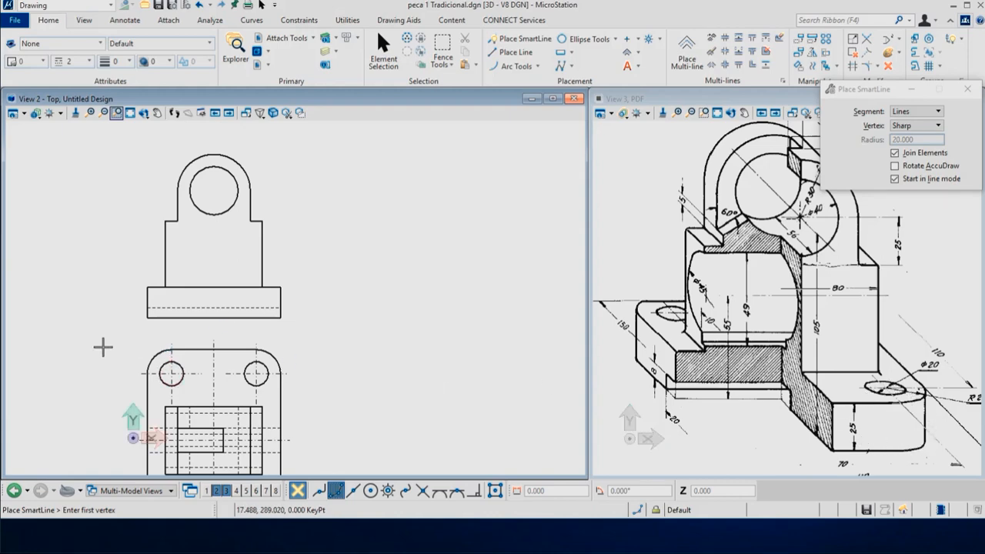
Step: Draw a vertical hidden line over the base's full height in the front view, aligned with the left quadrant of the upper-left hole in the top view
{"action": "scroll", "coordinate": [138, 359], "scroll_direction": "up", "scroll_amount": 2}
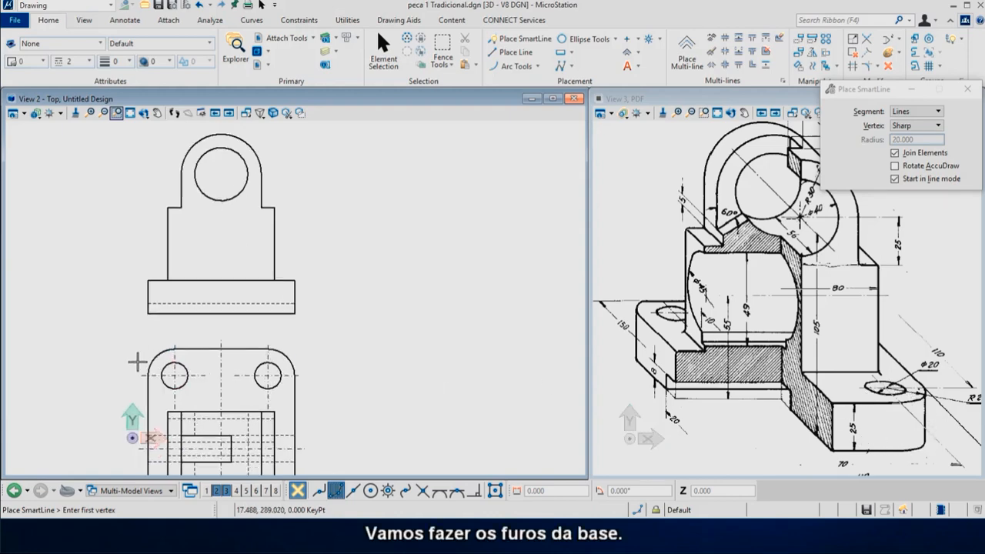
{"action": "left_click", "coordinate": [116, 113]}
{"action": "left_click", "coordinate": [223, 247]}
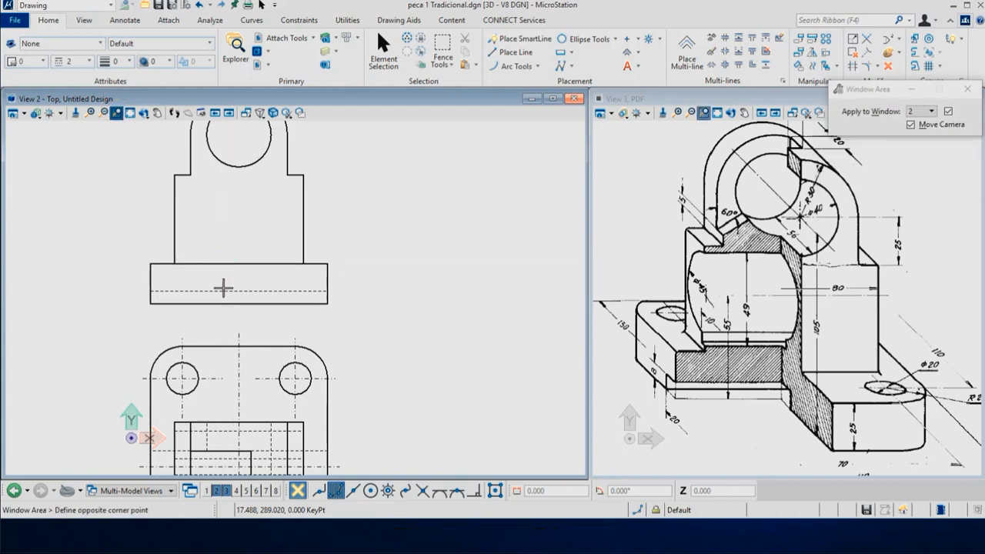
{"action": "left_click", "coordinate": [246, 413]}
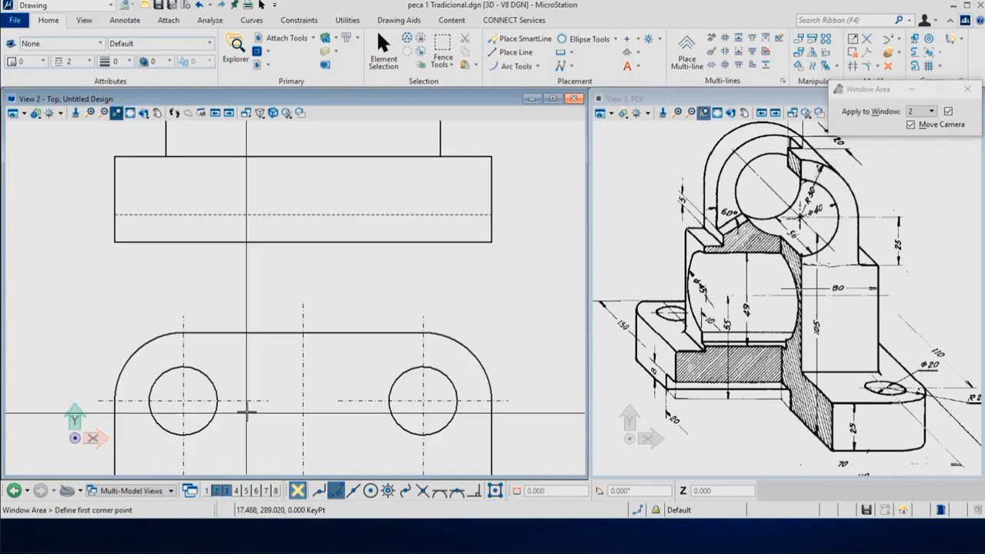
{"action": "right_click", "coordinate": [280, 268]}
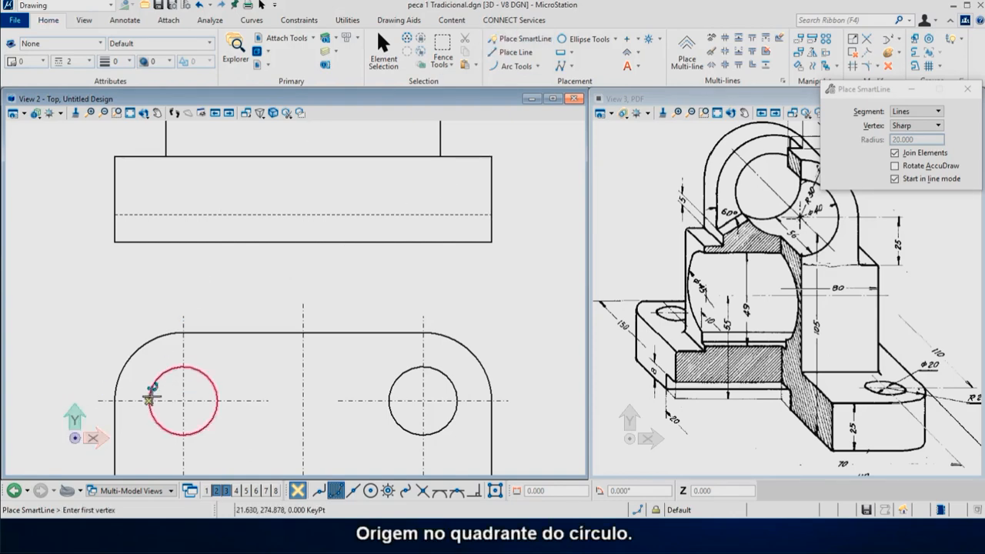
{"action": "key", "text": "o"}
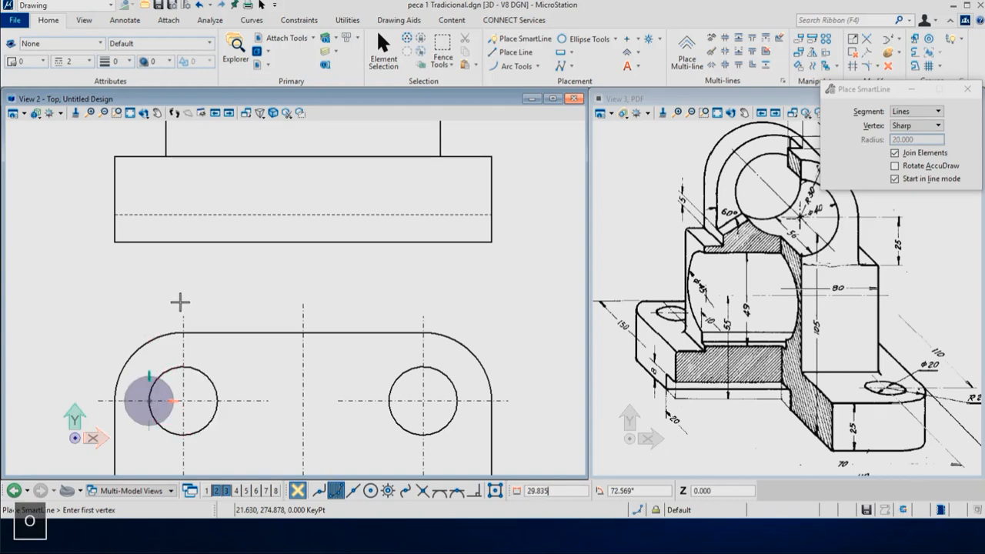
{"action": "key", "text": "Return"}
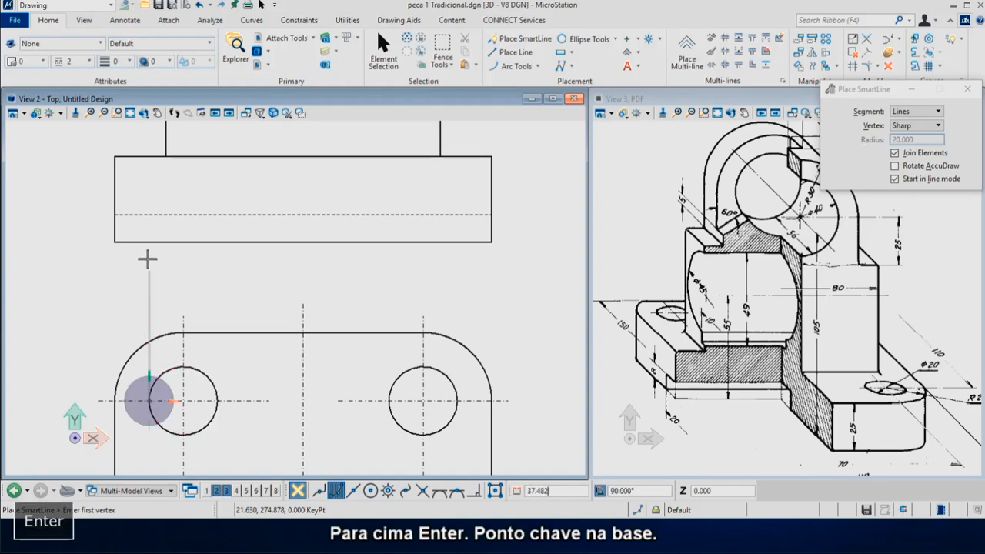
{"action": "left_click", "coordinate": [119, 240]}
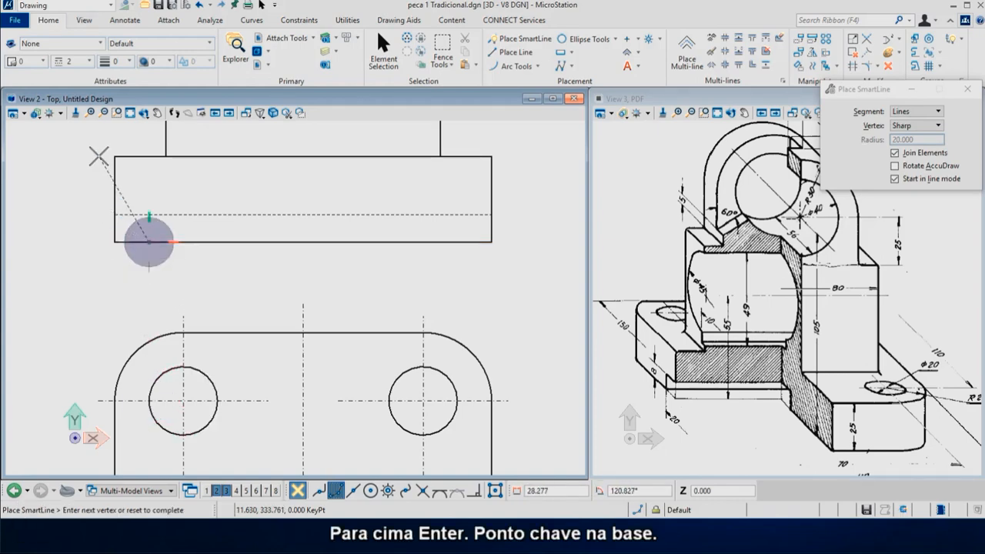
{"action": "key", "text": "Return"}
{"action": "left_click", "coordinate": [140, 157]}
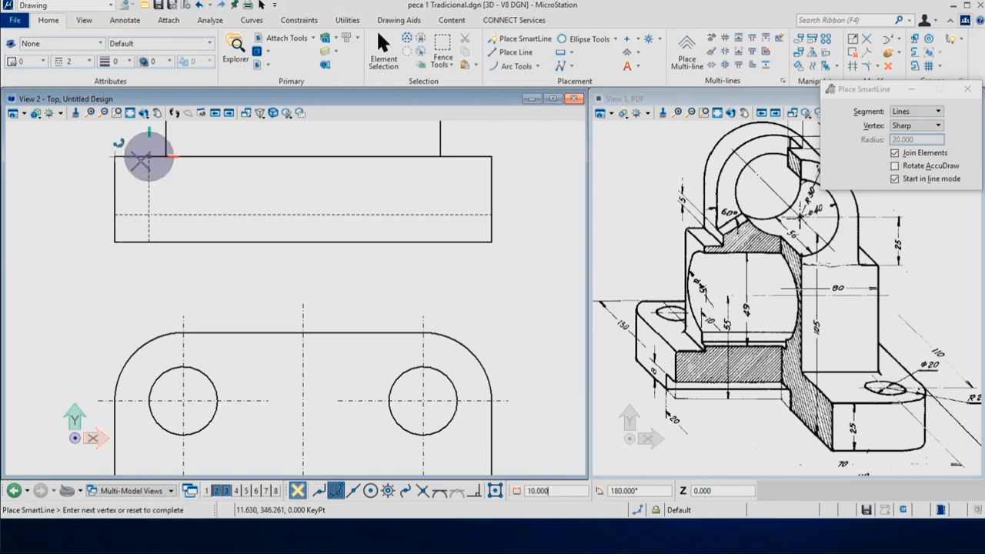
{"action": "right_click", "coordinate": [219, 202]}
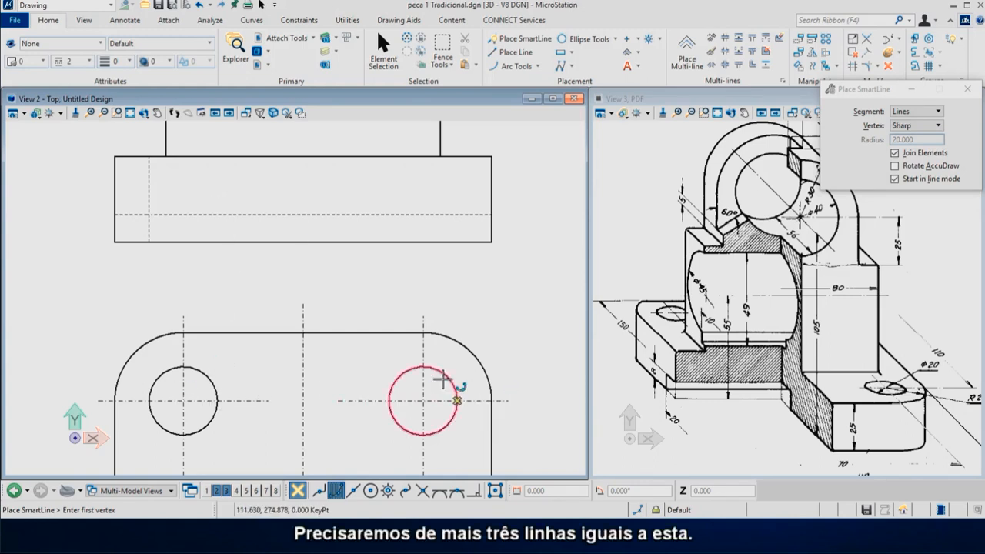
Step: Copy the vertical hidden line to align with the other three side quadrants of the two upper base holes
{"action": "right_click", "coordinate": [341, 273]}
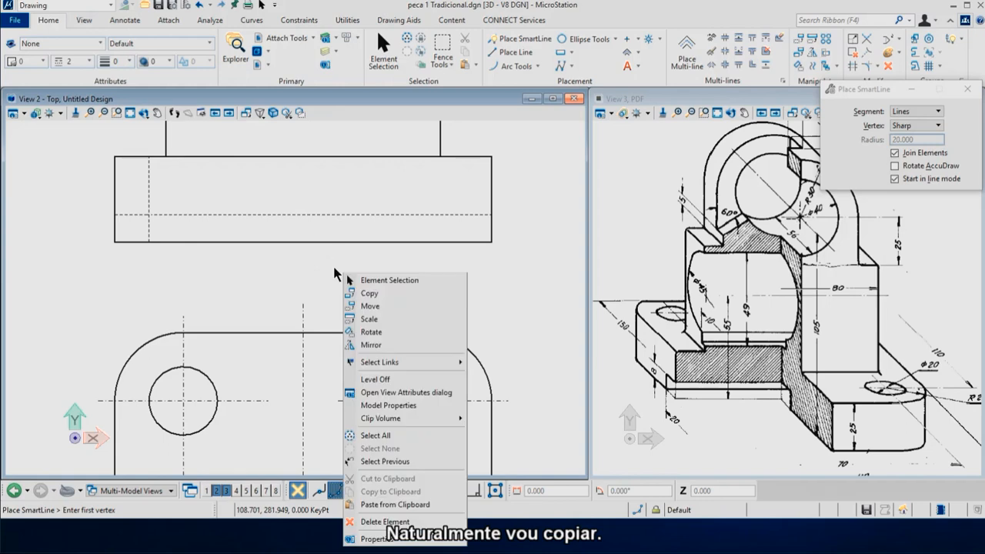
{"action": "left_click", "coordinate": [377, 281]}
{"action": "left_click", "coordinate": [151, 188]}
{"action": "right_click", "coordinate": [210, 192]}
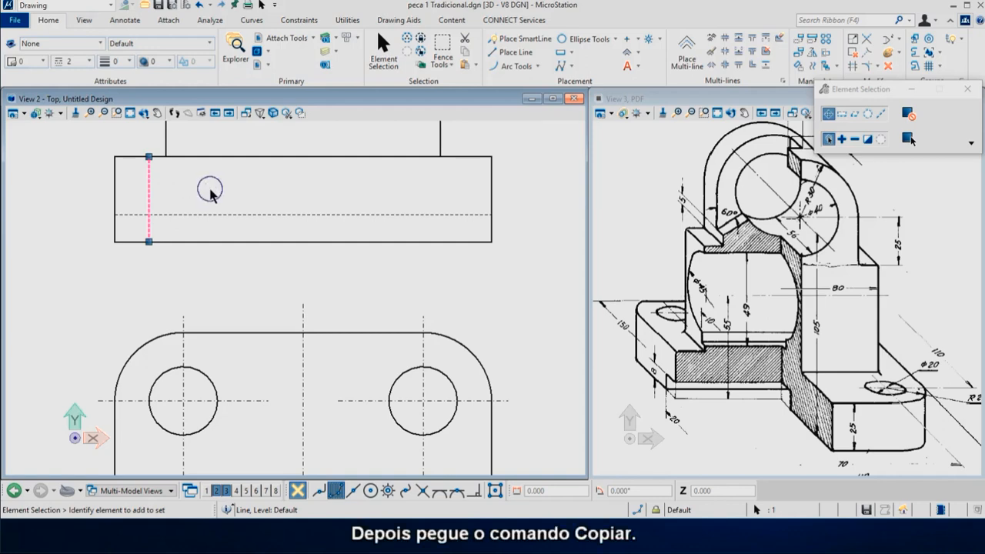
{"action": "left_click", "coordinate": [236, 204]}
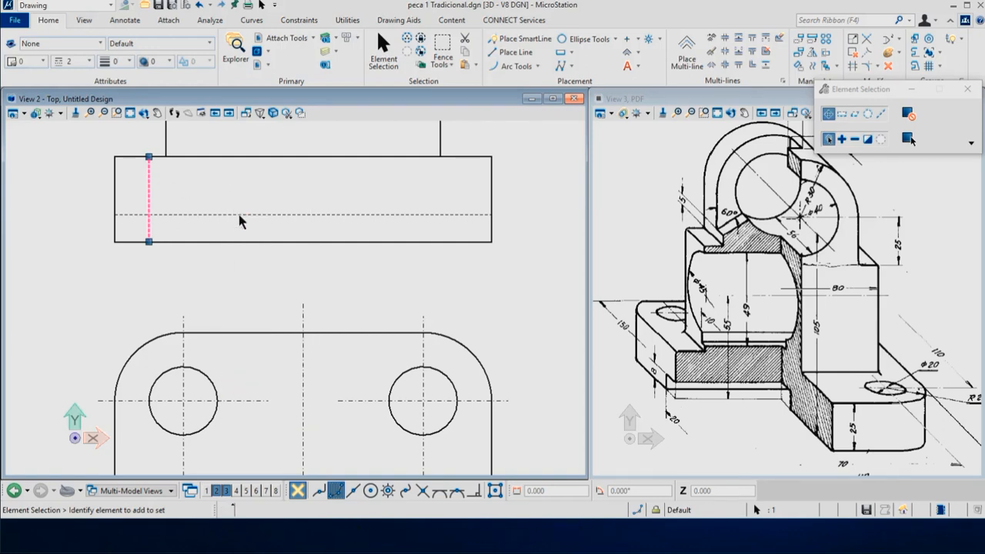
{"action": "left_click", "coordinate": [149, 399]}
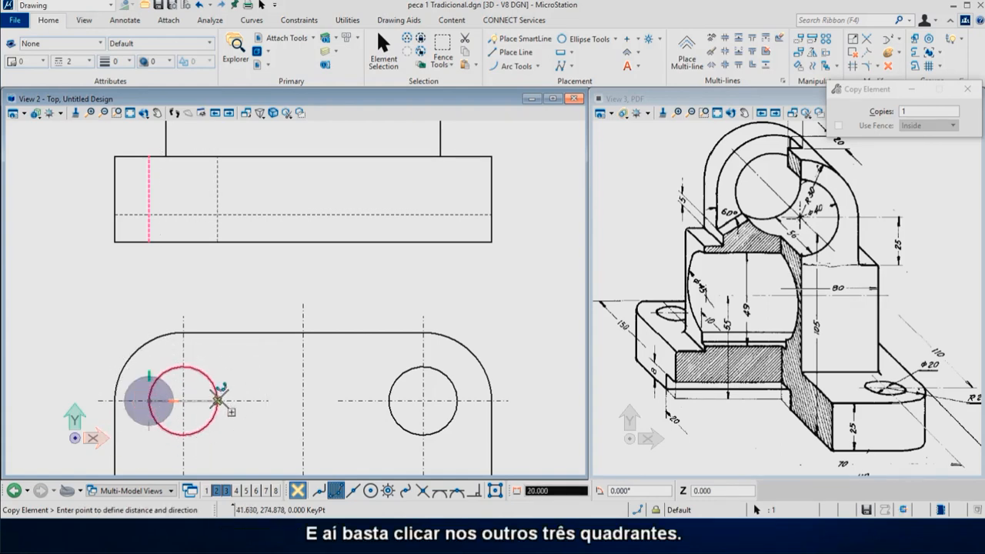
{"action": "left_click", "coordinate": [218, 400]}
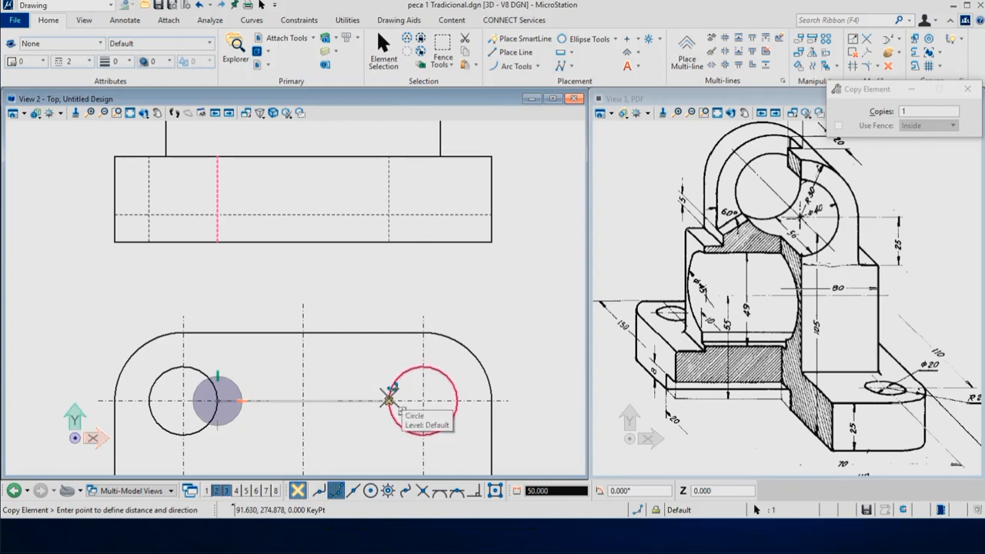
{"action": "left_click", "coordinate": [389, 400]}
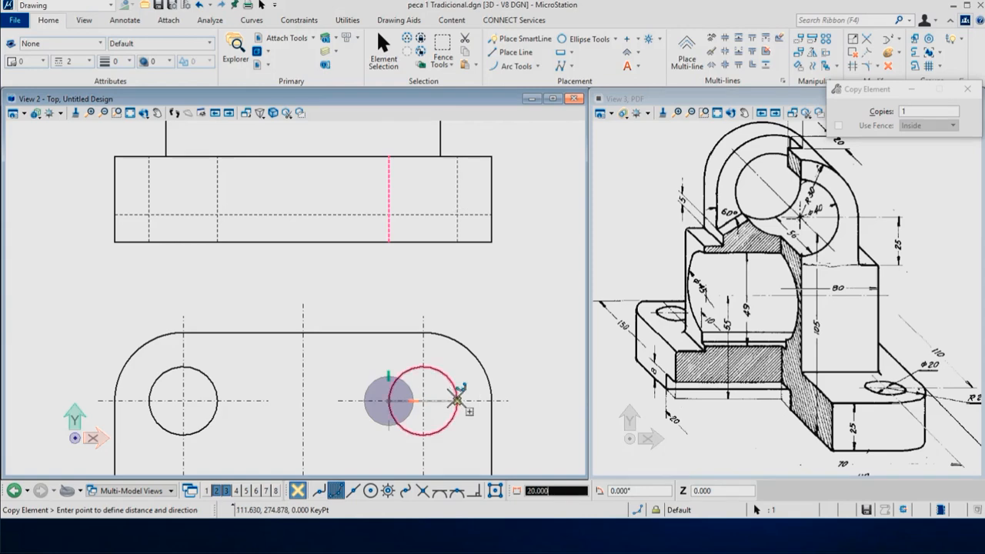
{"action": "left_click", "coordinate": [457, 399]}
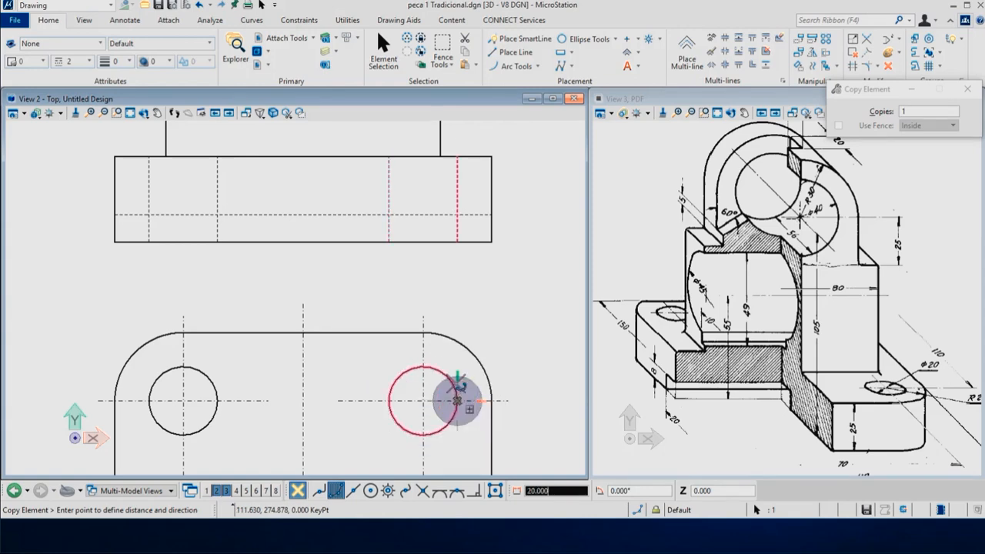
{"action": "right_click", "coordinate": [496, 308]}
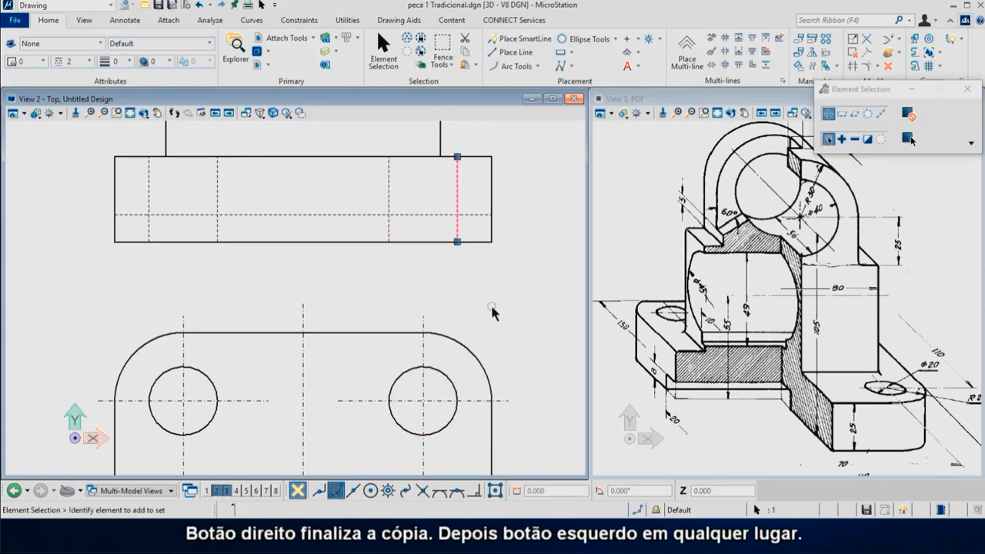
{"action": "left_click", "coordinate": [474, 302]}
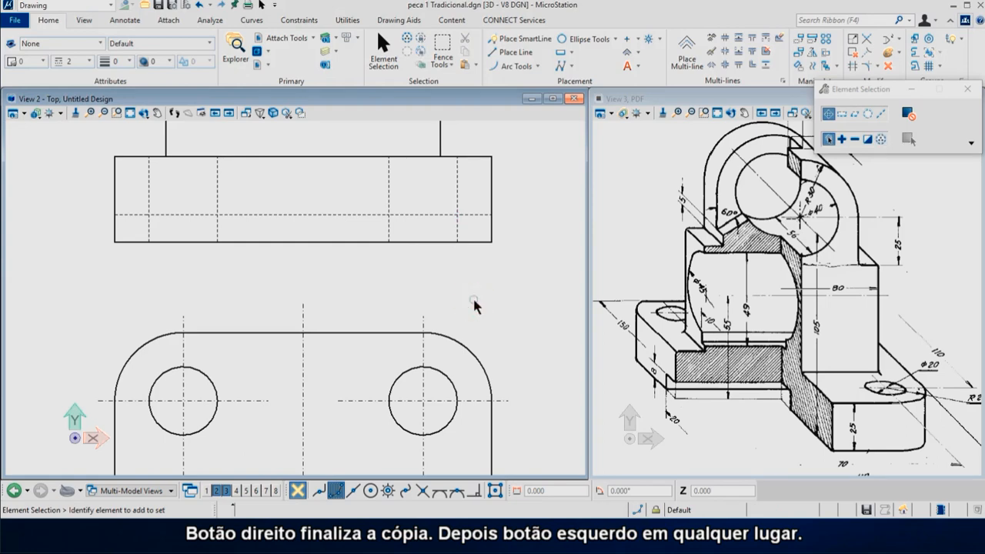
Step: Copy the two vertical hole centre lines straight up from the top view so they cross the base in the front view
{"action": "left_click", "coordinate": [183, 330]}
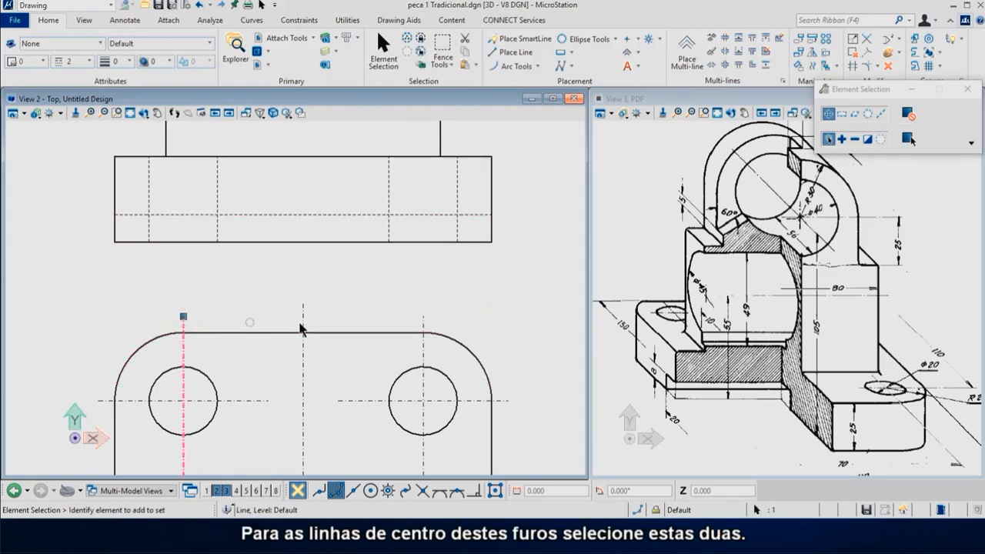
{"action": "left_click", "coordinate": [425, 324], "text": "ctrl"}
{"action": "right_click", "coordinate": [96, 285]}
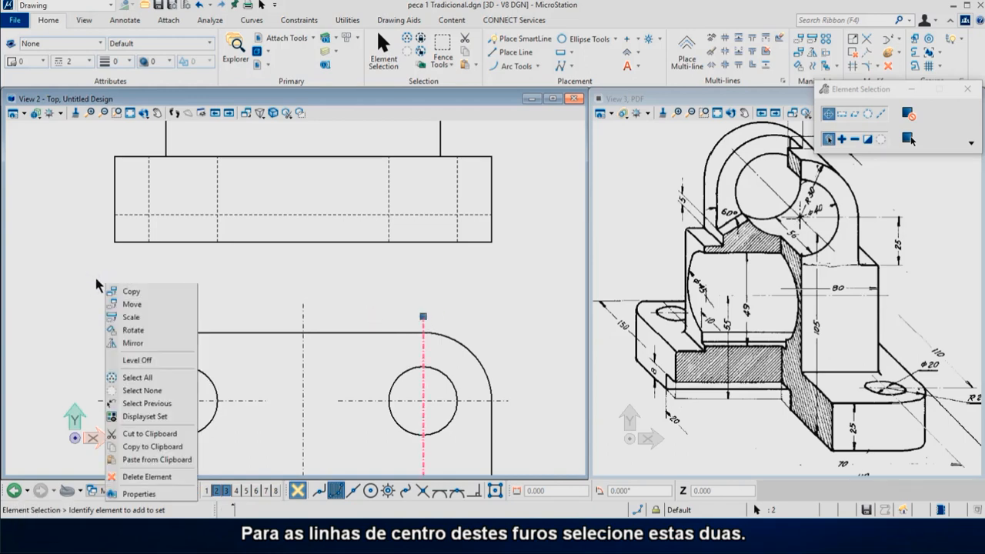
{"action": "left_click", "coordinate": [129, 292]}
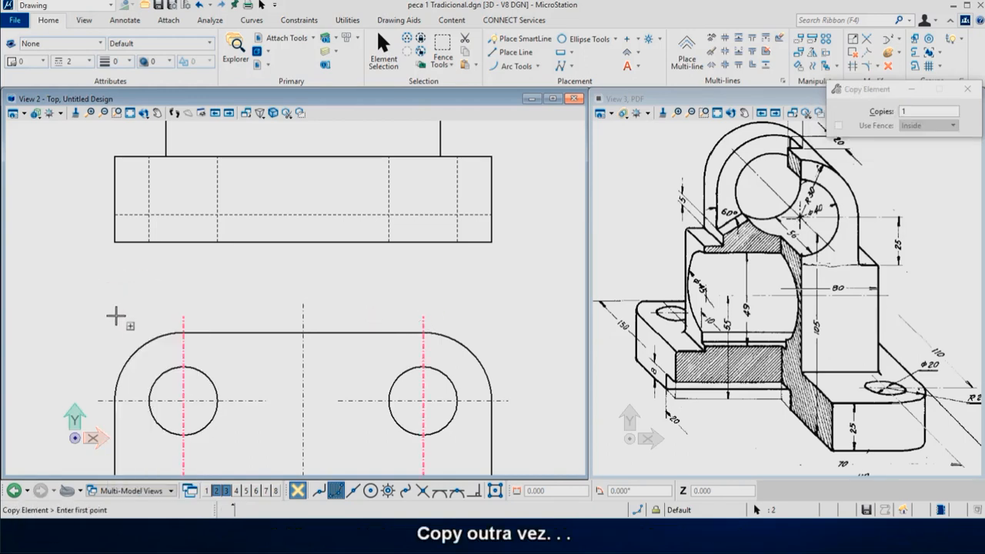
{"action": "left_click", "coordinate": [82, 325]}
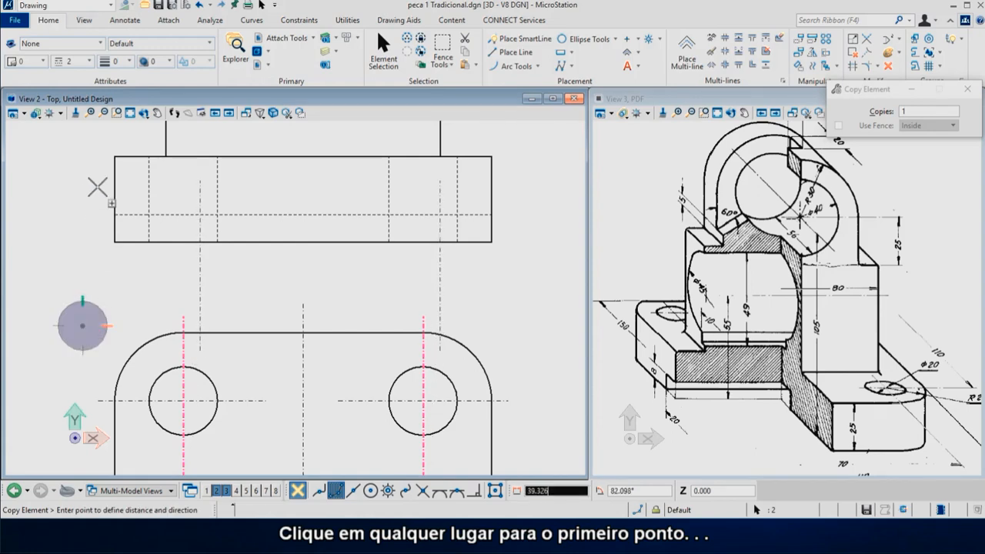
{"action": "left_click", "coordinate": [83, 147]}
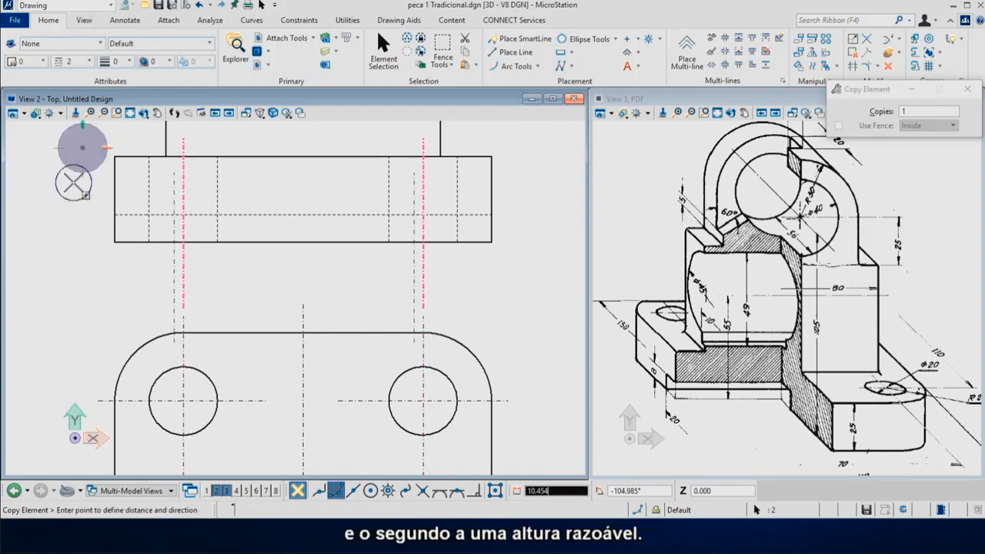
{"action": "key", "text": "Escape"}
{"action": "left_click", "coordinate": [96, 271]}
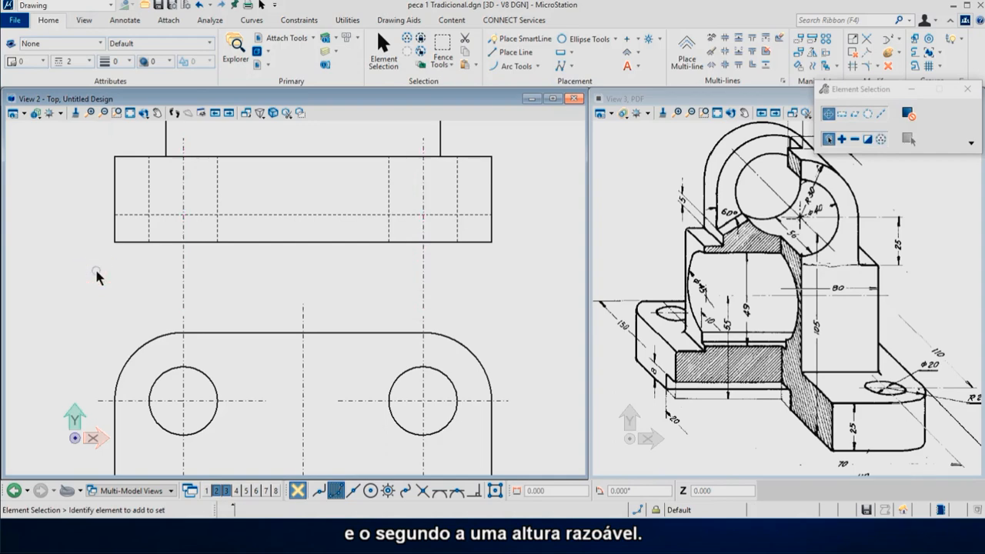
Step: Shorten both copied centre lines so their lower ends align just below the base in the front view
{"action": "left_click", "coordinate": [185, 308]}
{"action": "left_click_drag", "start_coordinate": [183, 308], "coordinate": [183, 261]}
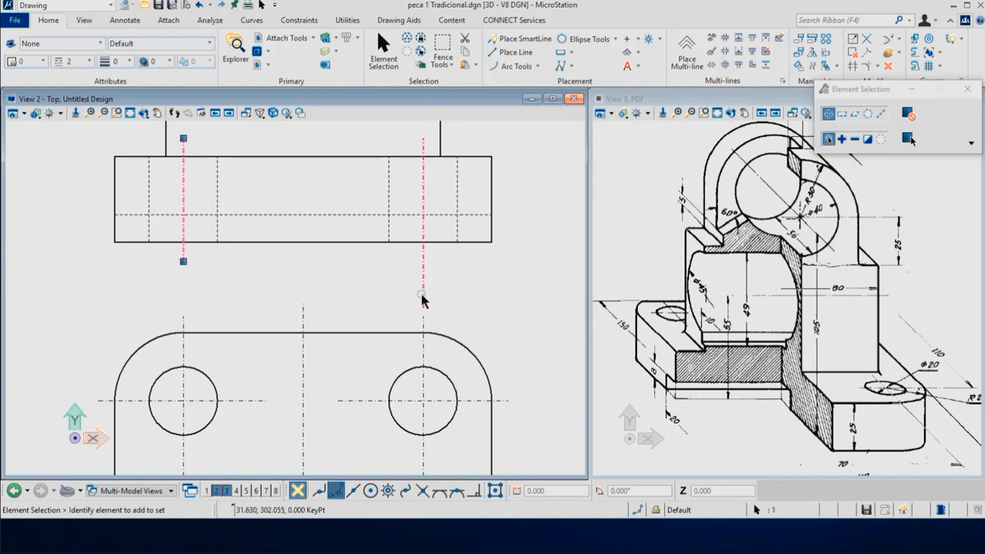
{"action": "left_click", "coordinate": [423, 298]}
{"action": "left_click", "coordinate": [423, 308]}
{"action": "key", "text": "Return"}
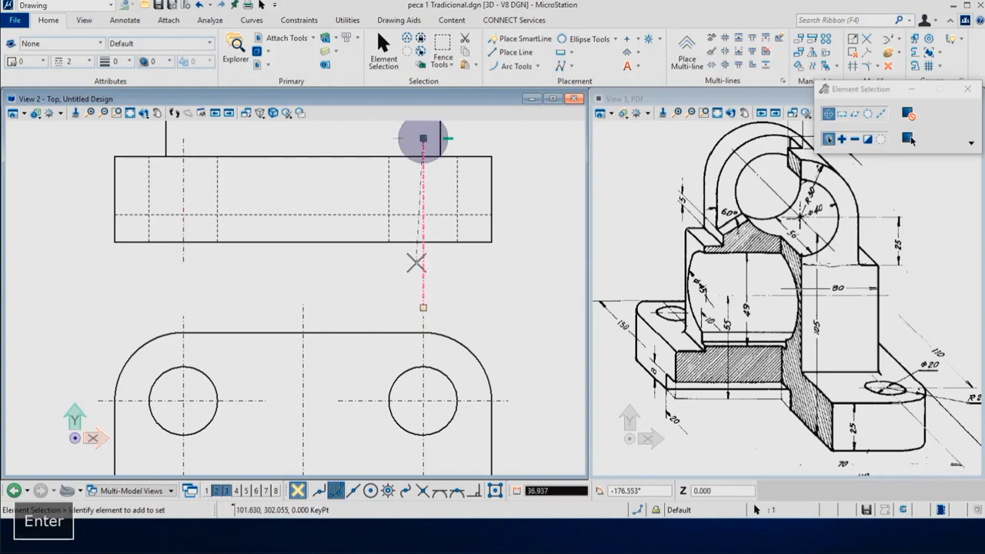
{"action": "left_click", "coordinate": [185, 260]}
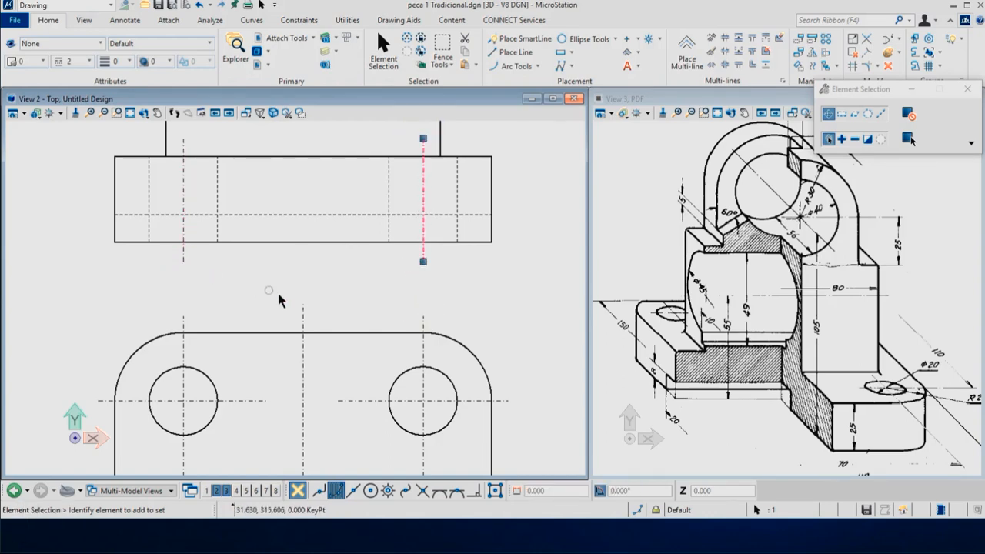
{"action": "left_click", "coordinate": [279, 300]}
Step: Start the ramp line in the front view on the upright's left edge, 5 mm above the inner corner of the left shoulder
{"action": "scroll", "coordinate": [269, 314], "scroll_direction": "down", "scroll_amount": 4}
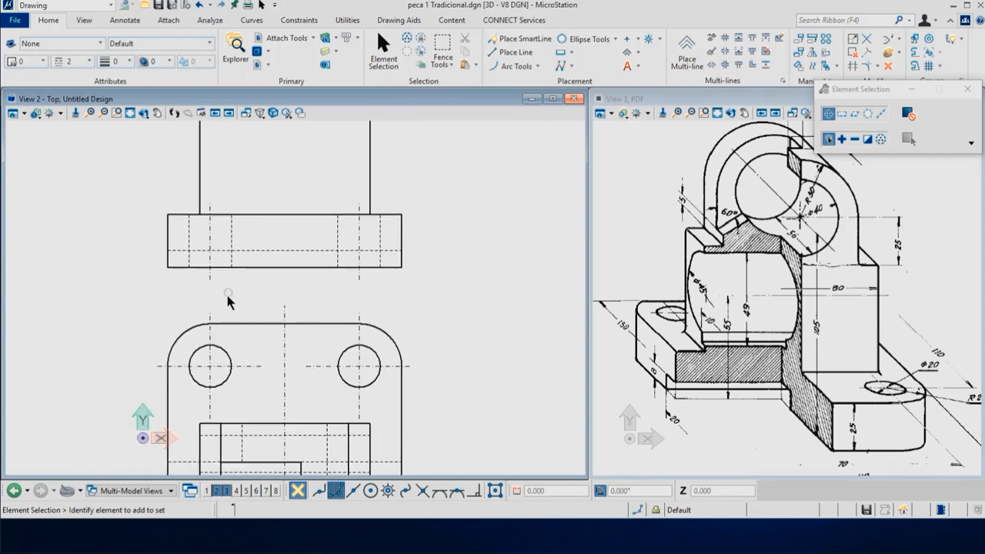
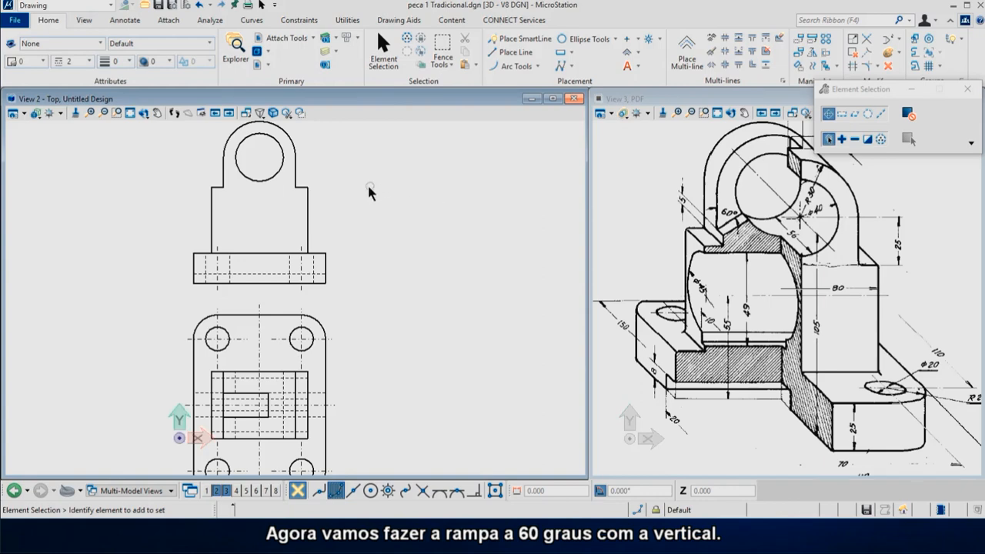
{"action": "middle_click_drag", "start_coordinate": [330, 149], "coordinate": [328, 177]}
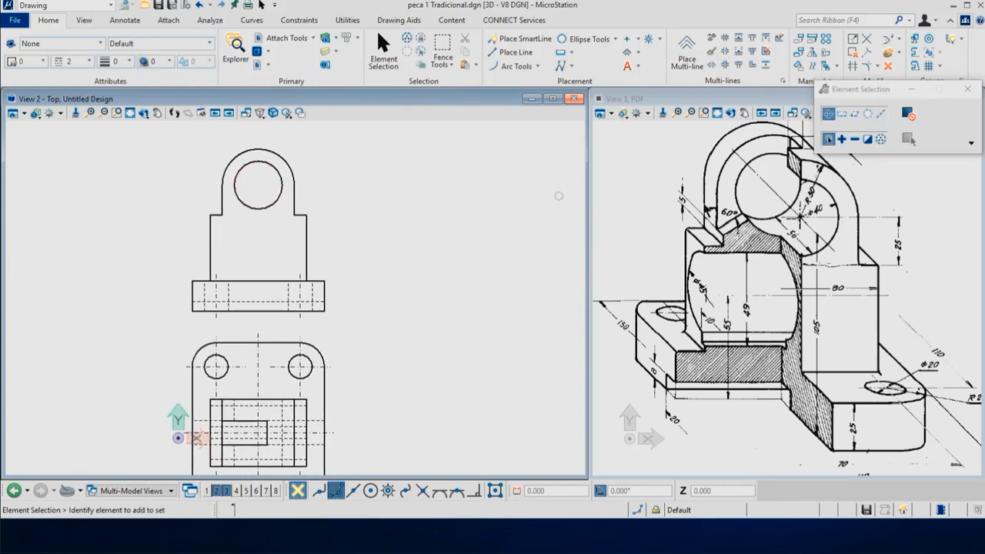
{"action": "scroll", "coordinate": [708, 214], "scroll_direction": "up", "scroll_amount": 5}
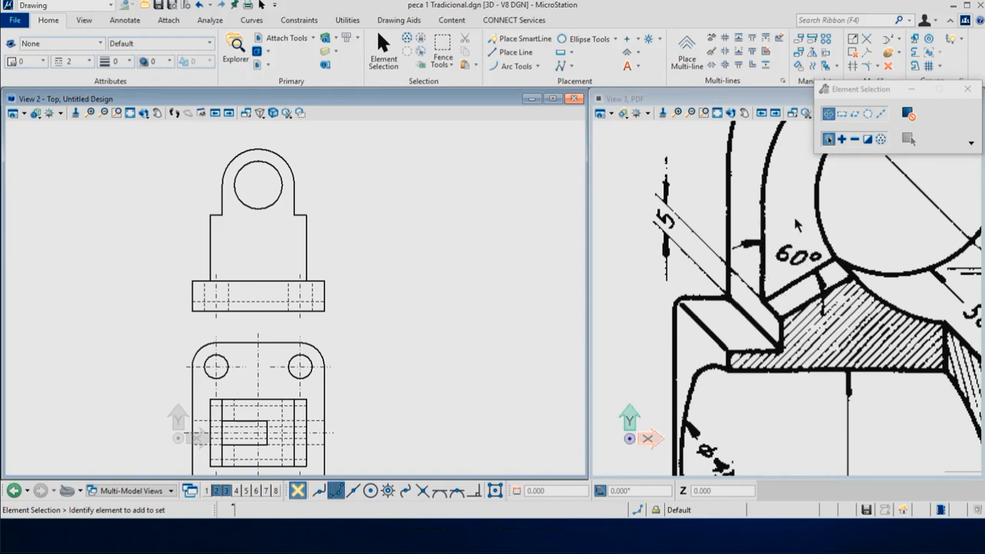
{"action": "scroll", "coordinate": [233, 158], "scroll_direction": "up", "scroll_amount": 3}
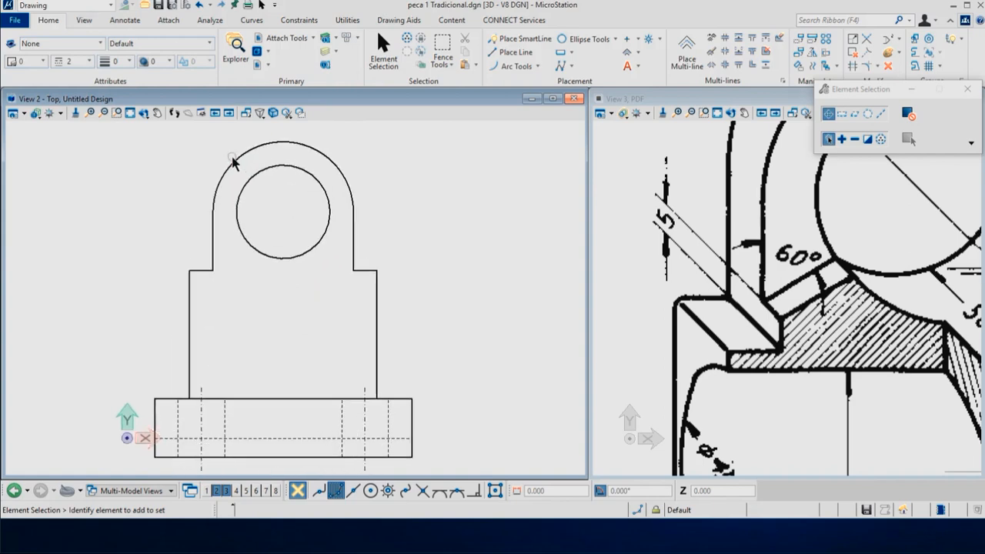
{"action": "scroll", "coordinate": [233, 158], "scroll_direction": "up", "scroll_amount": 1}
{"action": "left_click", "coordinate": [500, 38]}
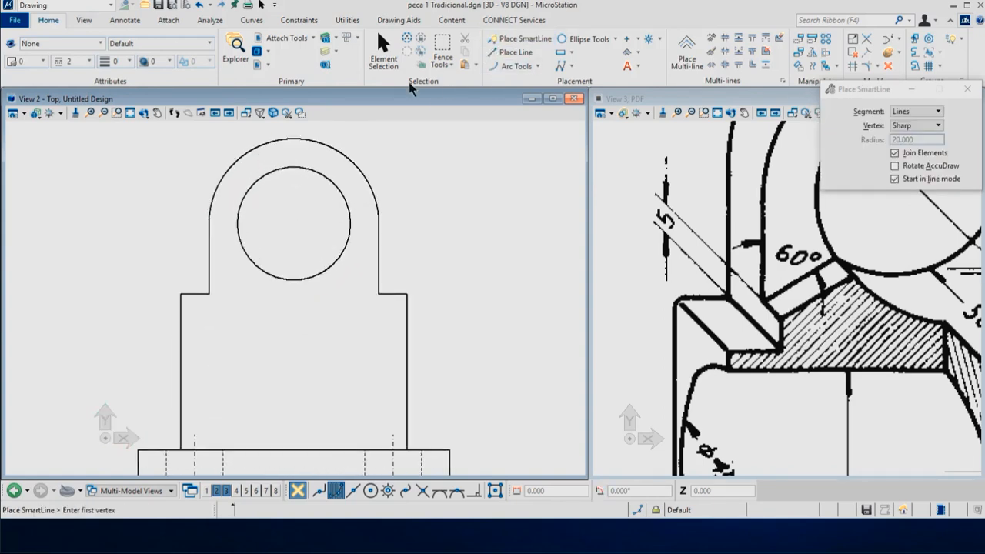
{"action": "left_click", "coordinate": [209, 294]}
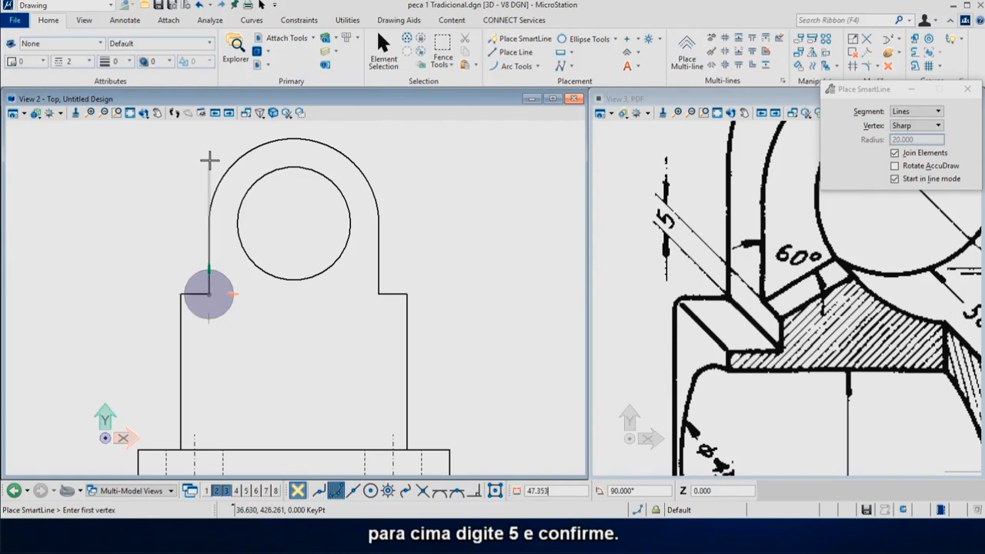
{"action": "type", "text": "5"}
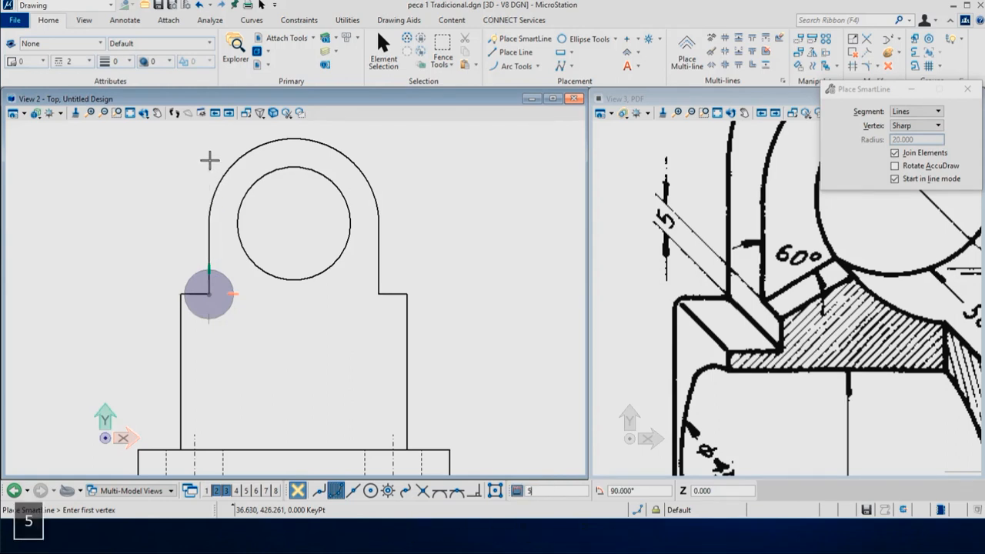
{"action": "left_click", "coordinate": [211, 161]}
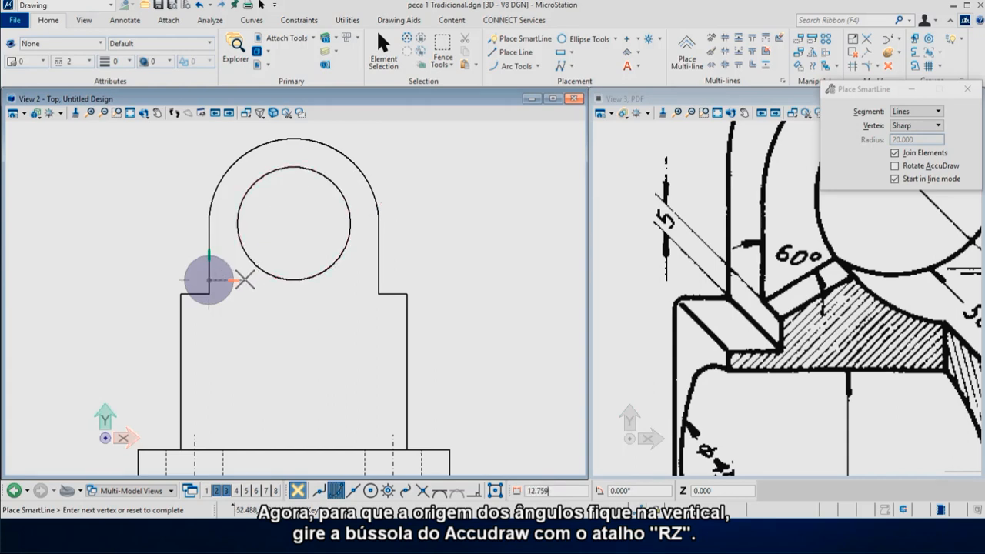
Step: Rotate the AccuDraw compass to measure from the vertical and draw the hidden ramp line at -60° to the hole circle's near edge
{"action": "key", "text": "r"}
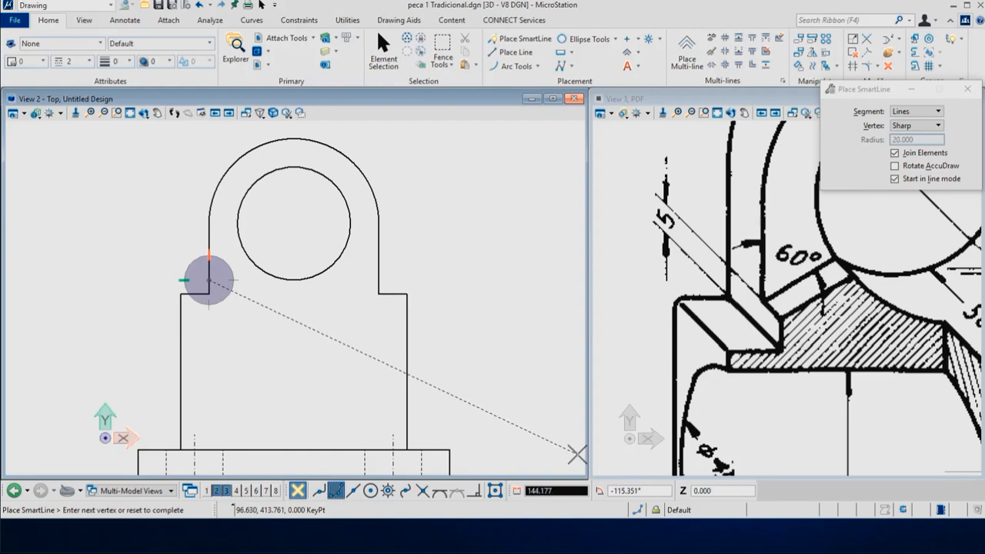
{"action": "key", "text": "Right"}
{"action": "key", "text": "Up"}
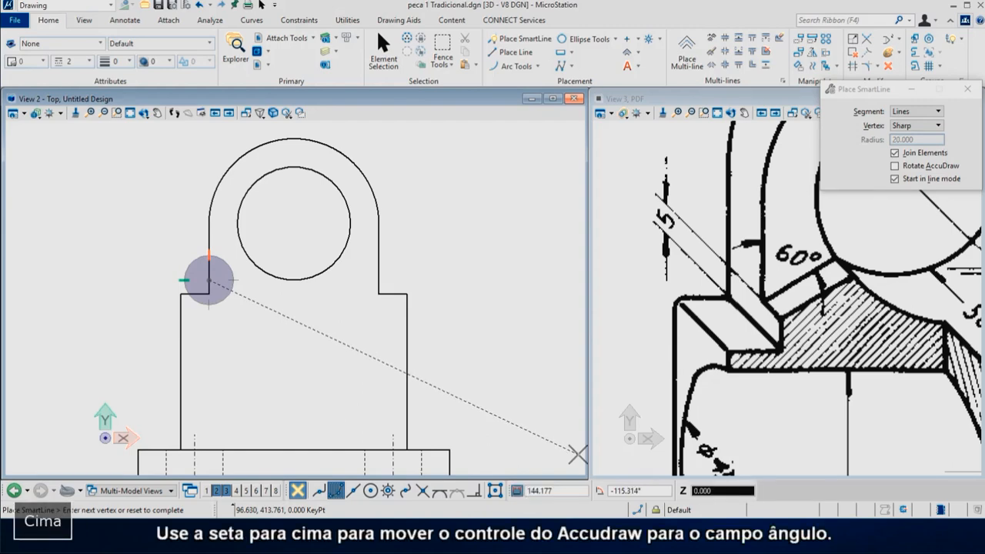
{"action": "key", "text": "Up"}
{"action": "key", "text": "Up"}
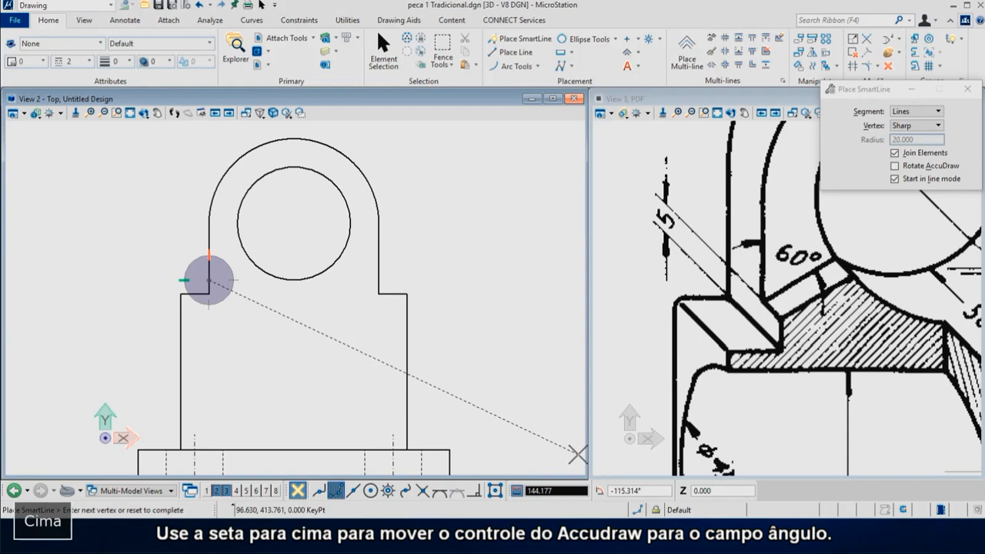
{"action": "key", "text": "Up"}
{"action": "key", "text": "Up"}
{"action": "key", "text": "Up"}
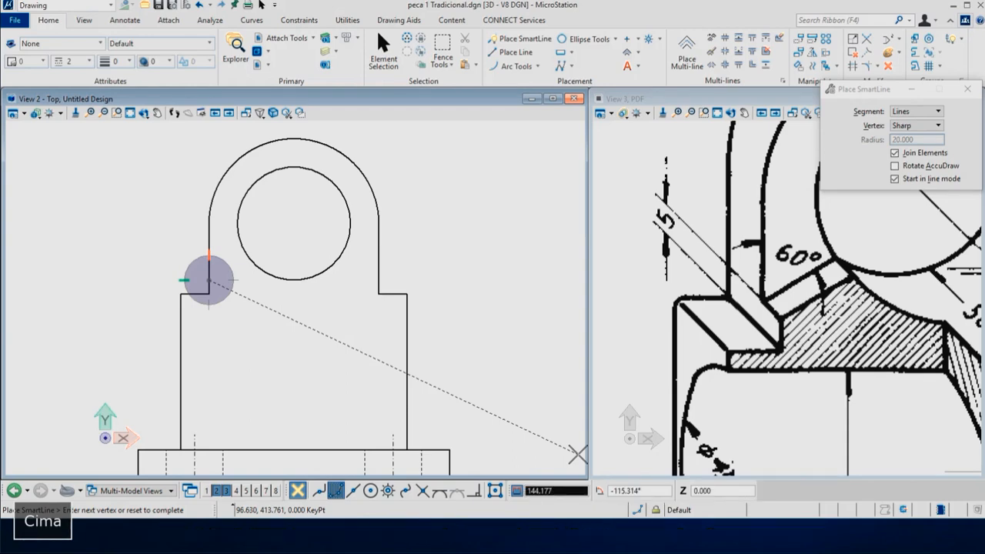
{"action": "key", "text": "Down"}
{"action": "key", "text": "Down"}
{"action": "key", "text": "Up"}
{"action": "key", "text": "Up"}
{"action": "key", "text": "Down"}
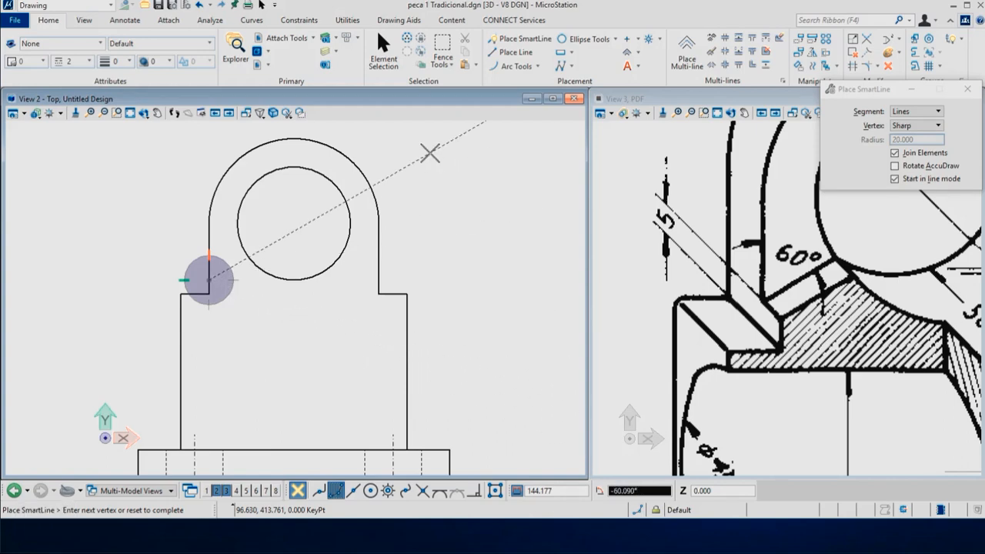
{"action": "type", "text": "-60"}
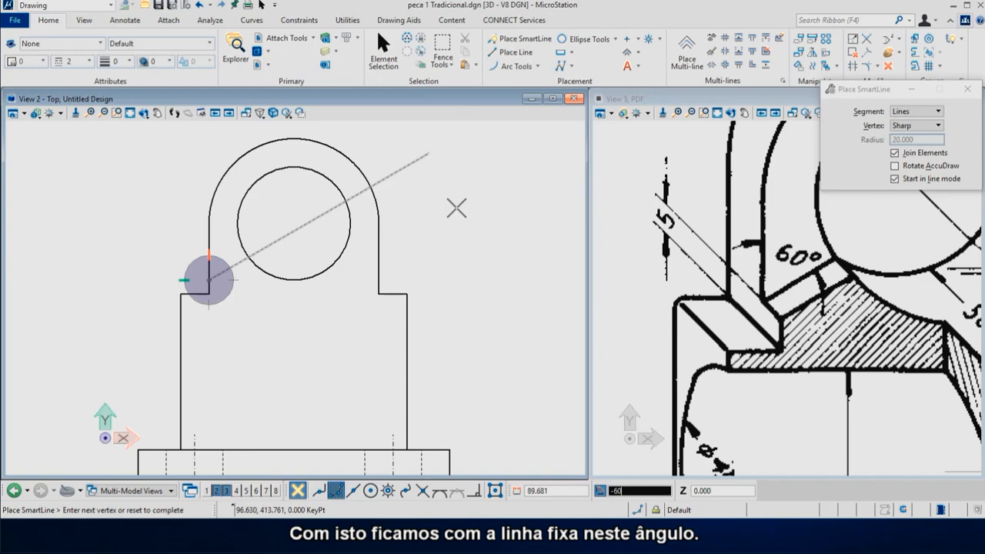
{"action": "left_click", "coordinate": [321, 493]}
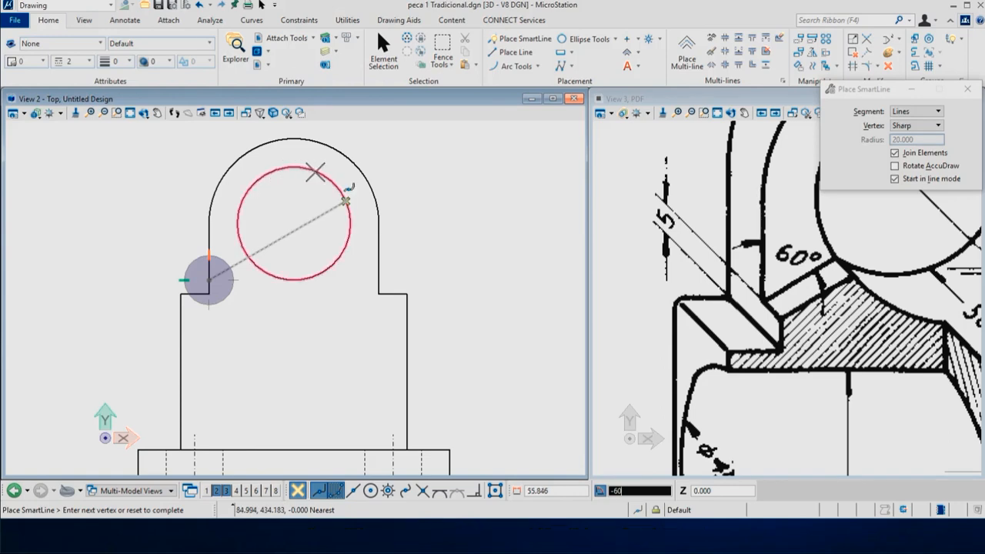
{"action": "left_click", "coordinate": [237, 219]}
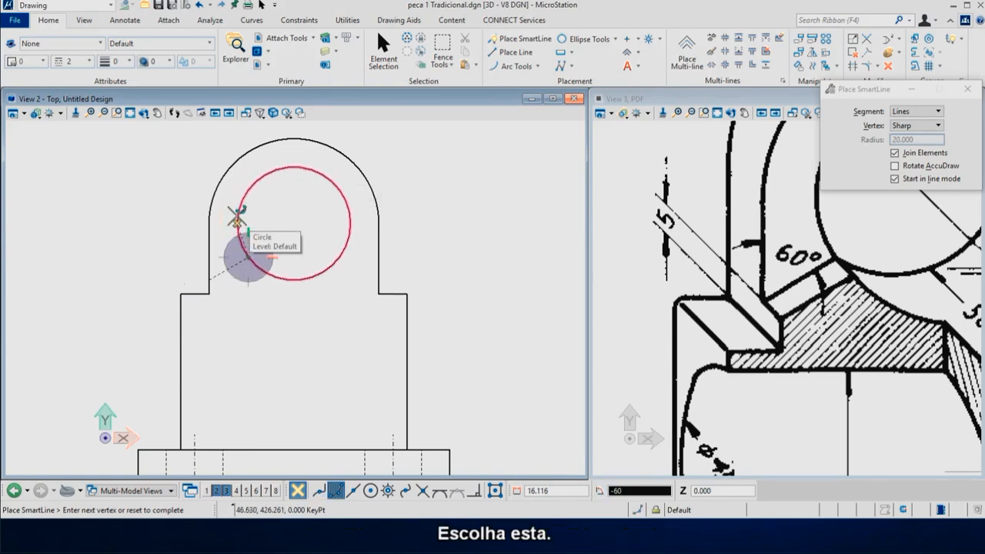
{"action": "right_click", "coordinate": [116, 187]}
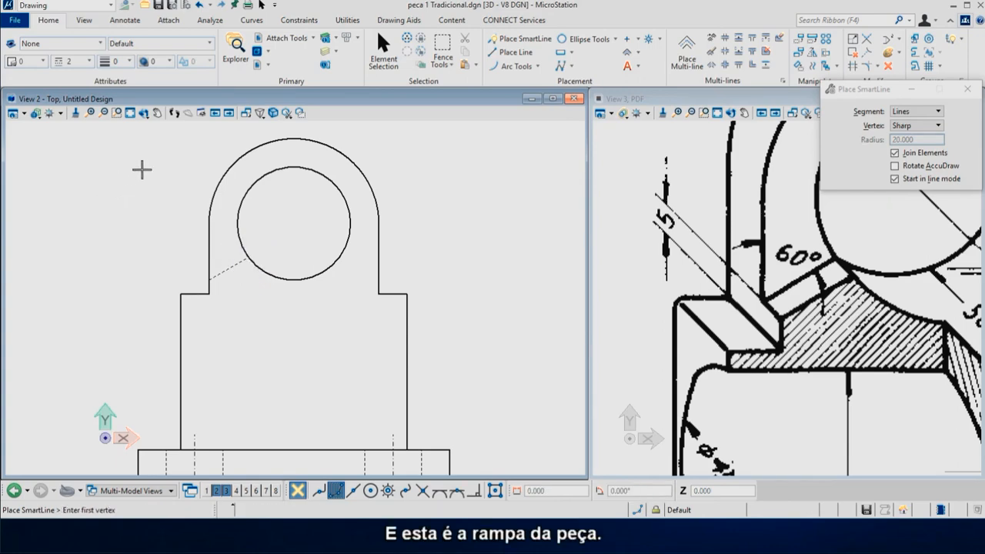
Step: Start a line on the hole circle's upper edge in the front view, aligned with the right end of the rectangular cut in the top view
{"action": "scroll", "coordinate": [149, 166], "scroll_direction": "down", "scroll_amount": 3}
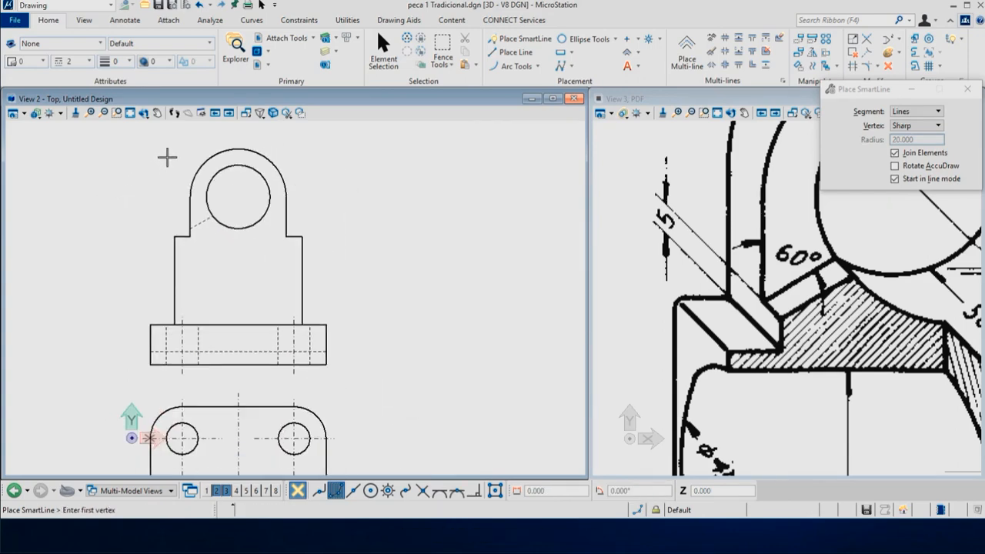
{"action": "scroll", "coordinate": [192, 141], "scroll_direction": "down", "scroll_amount": 1}
{"action": "scroll", "coordinate": [192, 141], "scroll_direction": "down", "scroll_amount": 2}
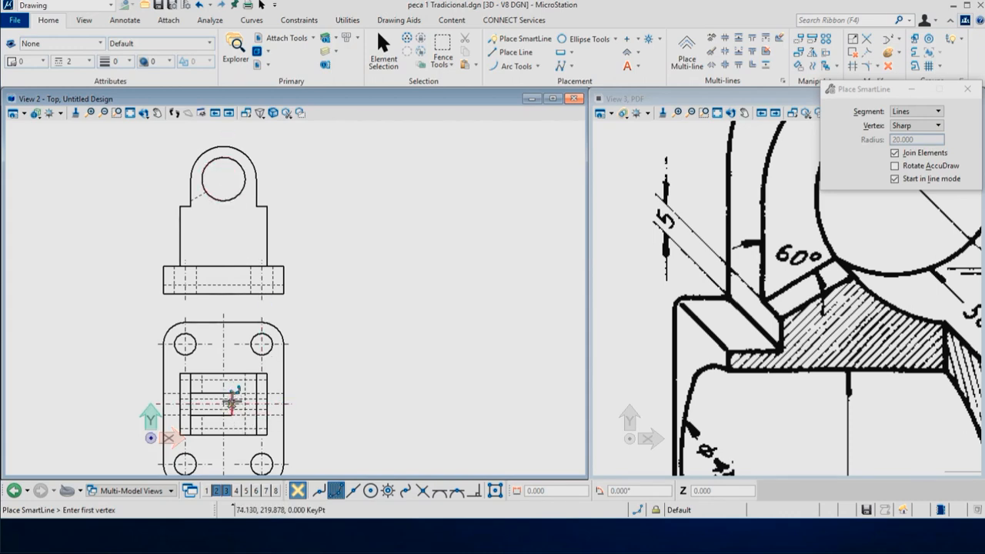
{"action": "scroll", "coordinate": [707, 387], "scroll_direction": "down", "scroll_amount": 3}
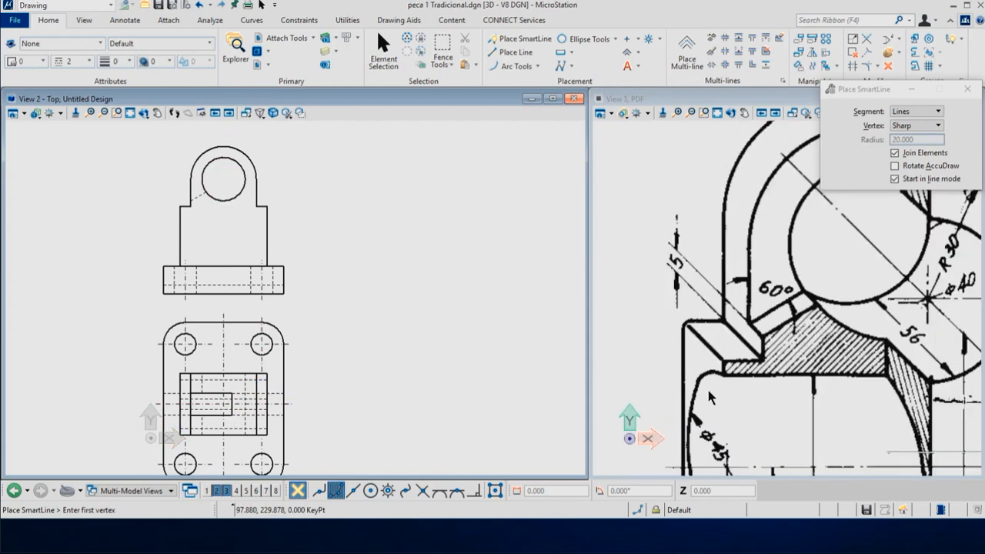
{"action": "scroll", "coordinate": [709, 384], "scroll_direction": "down", "scroll_amount": 1}
{"action": "scroll", "coordinate": [857, 266], "scroll_direction": "up", "scroll_amount": 2}
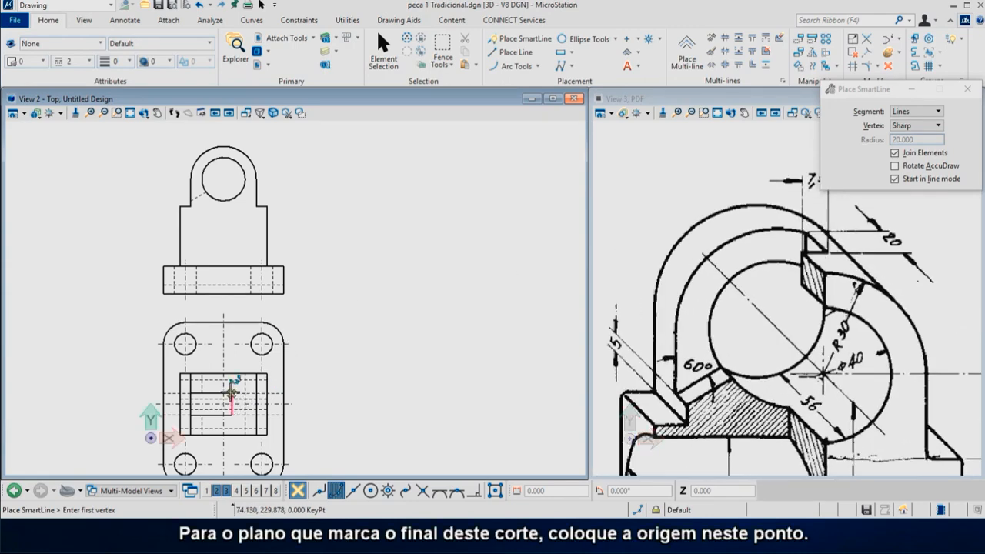
{"action": "key", "text": "o"}
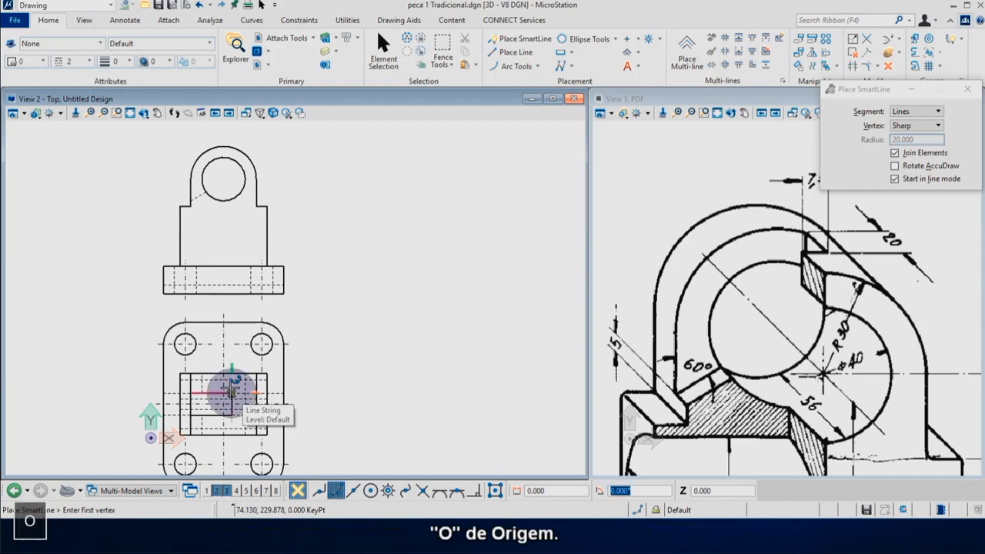
{"action": "key", "text": "Return"}
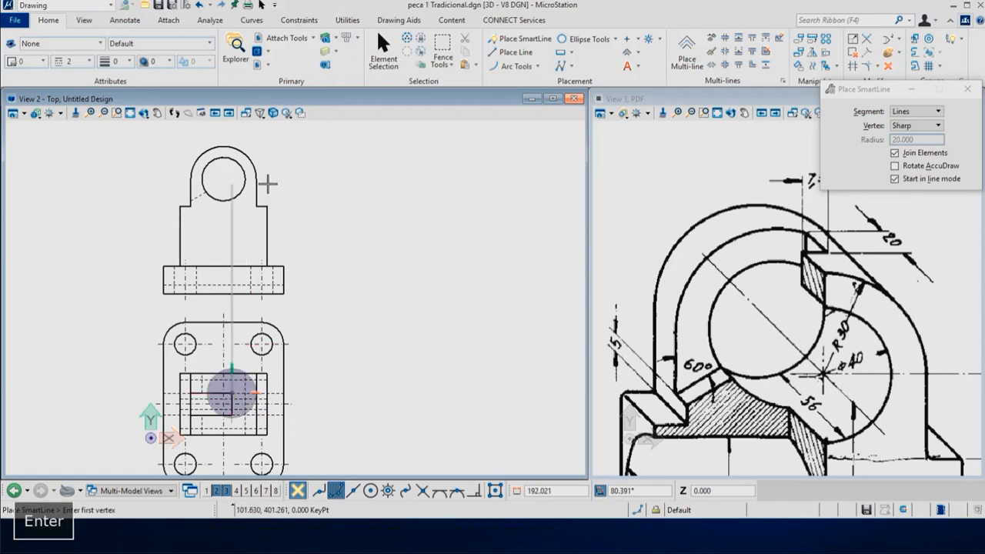
{"action": "scroll", "coordinate": [238, 138], "scroll_direction": "up", "scroll_amount": 3}
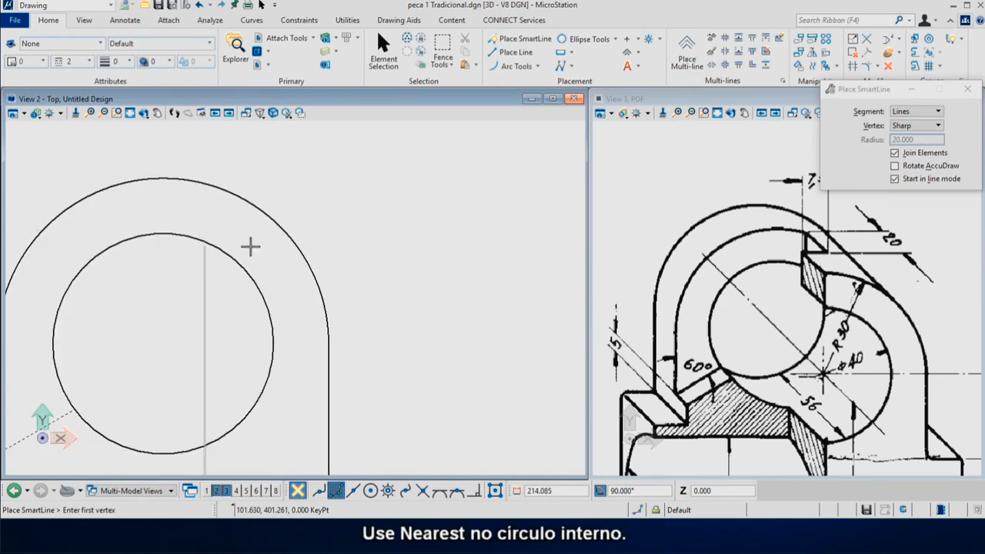
{"action": "left_click", "coordinate": [321, 493]}
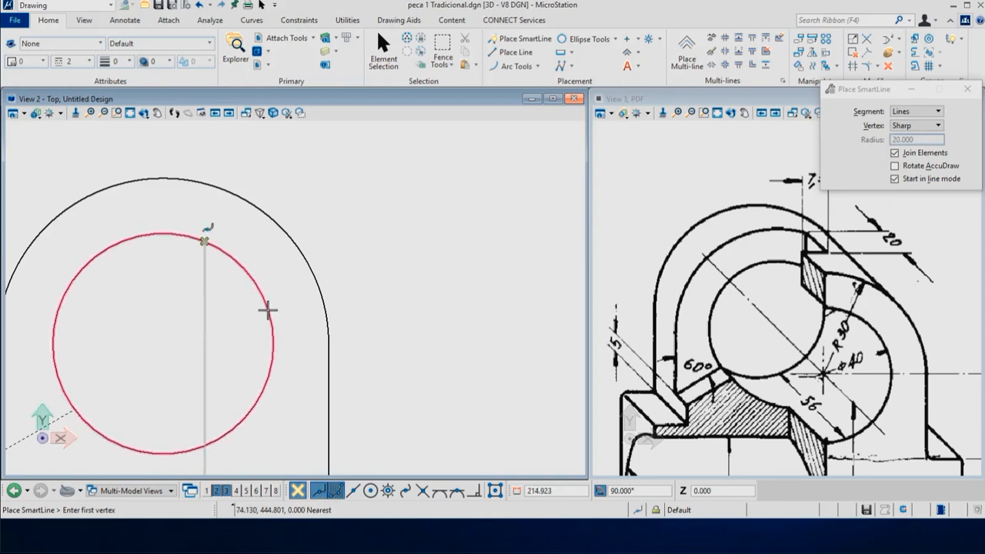
{"action": "left_click", "coordinate": [240, 265]}
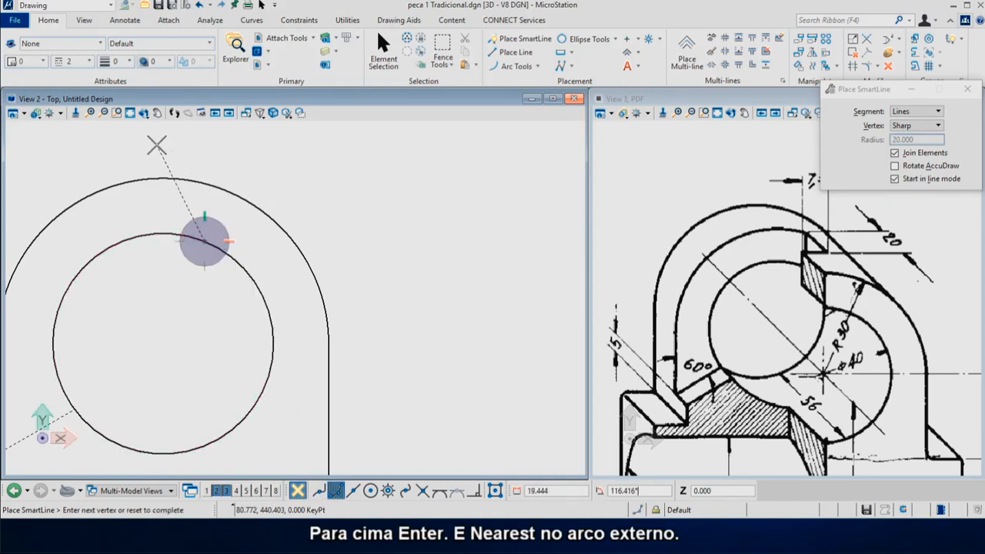
Step: Extend the hidden line vertically from the hole circle up to the outer arc and finish it there
{"action": "key", "text": "Return"}
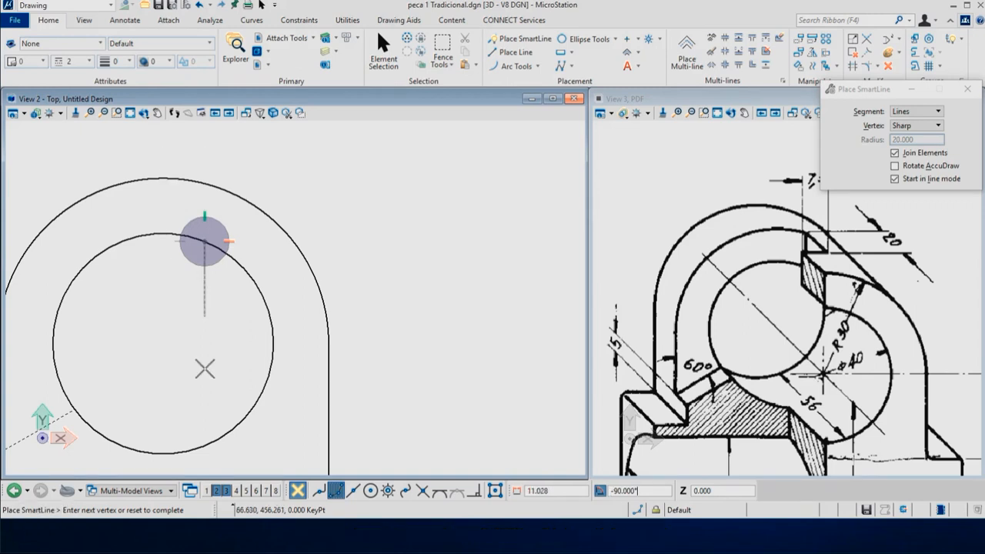
{"action": "left_click", "coordinate": [319, 491]}
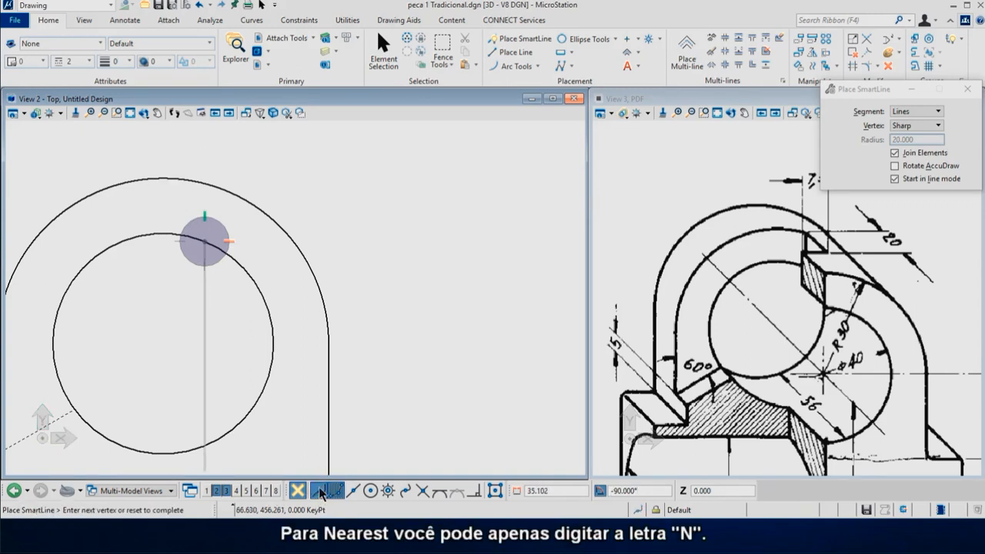
{"action": "left_click", "coordinate": [176, 182]}
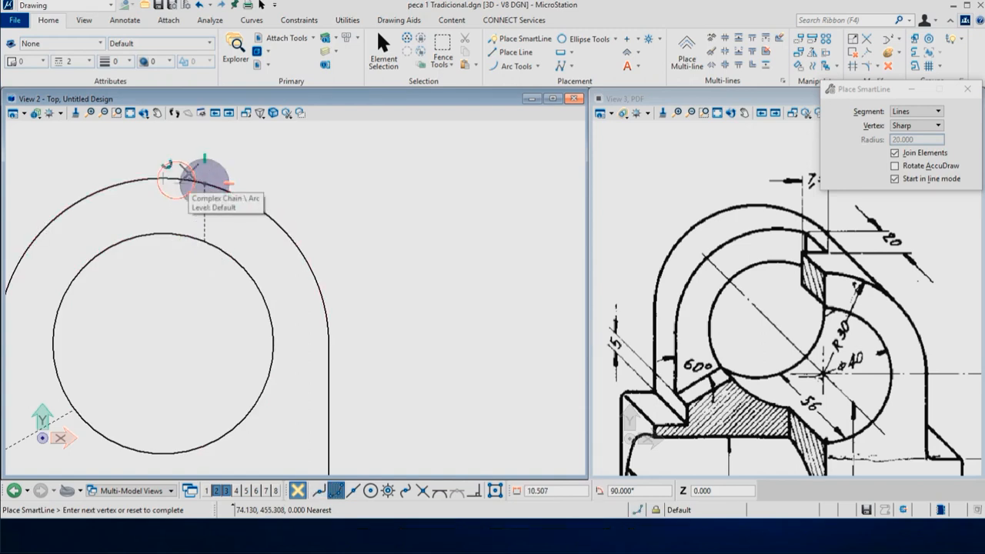
{"action": "right_click", "coordinate": [261, 165]}
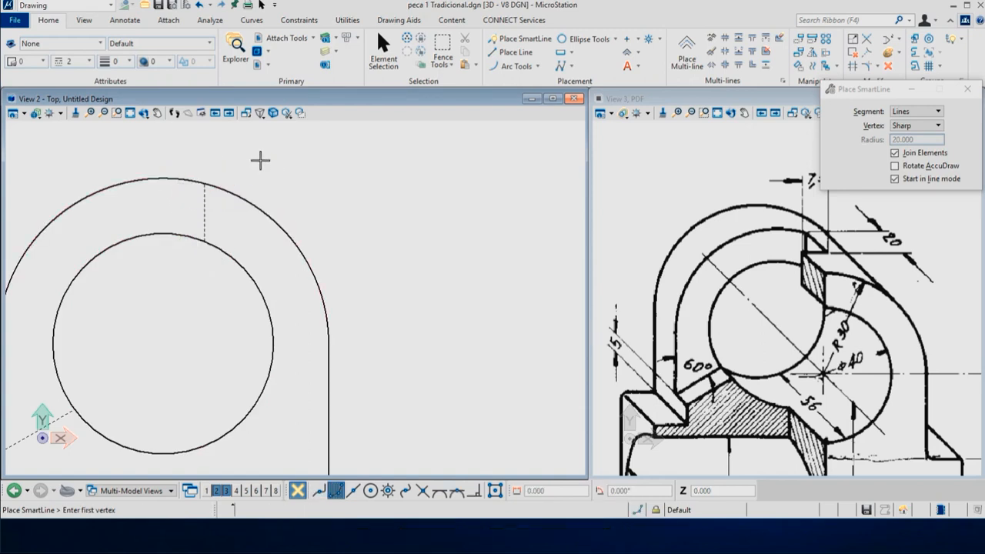
Step: Start a line in the top view on the upper edge of the rectangular cut, aligned vertically with the ramp's upper end in the front view
{"action": "scroll", "coordinate": [260, 160], "scroll_direction": "down", "scroll_amount": 2}
{"action": "scroll", "coordinate": [241, 147], "scroll_direction": "down", "scroll_amount": 1}
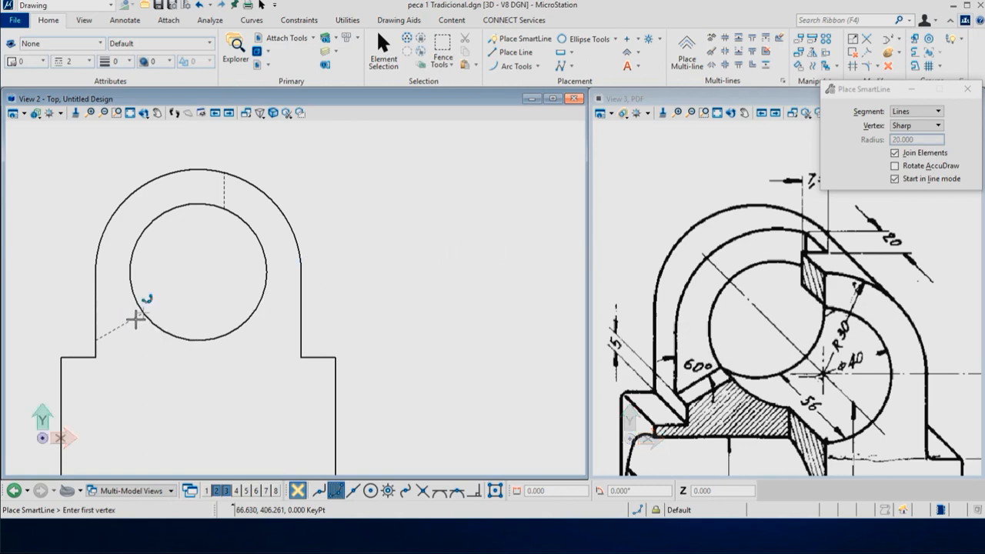
{"action": "key", "text": "o"}
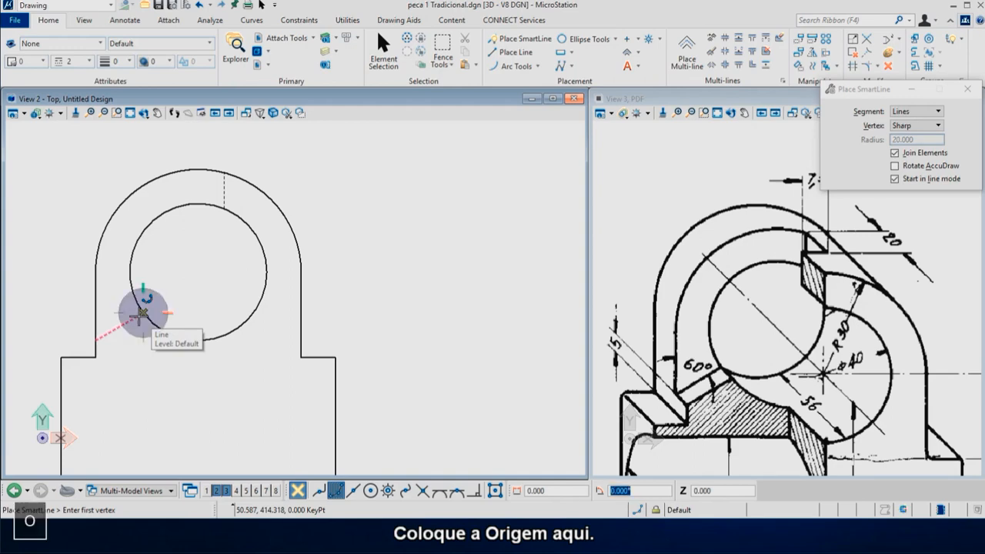
{"action": "scroll", "coordinate": [198, 165], "scroll_direction": "down", "scroll_amount": 2}
{"action": "middle_click_drag", "start_coordinate": [198, 341], "coordinate": [247, 195]}
{"action": "scroll", "coordinate": [229, 193], "scroll_direction": "down", "scroll_amount": 1}
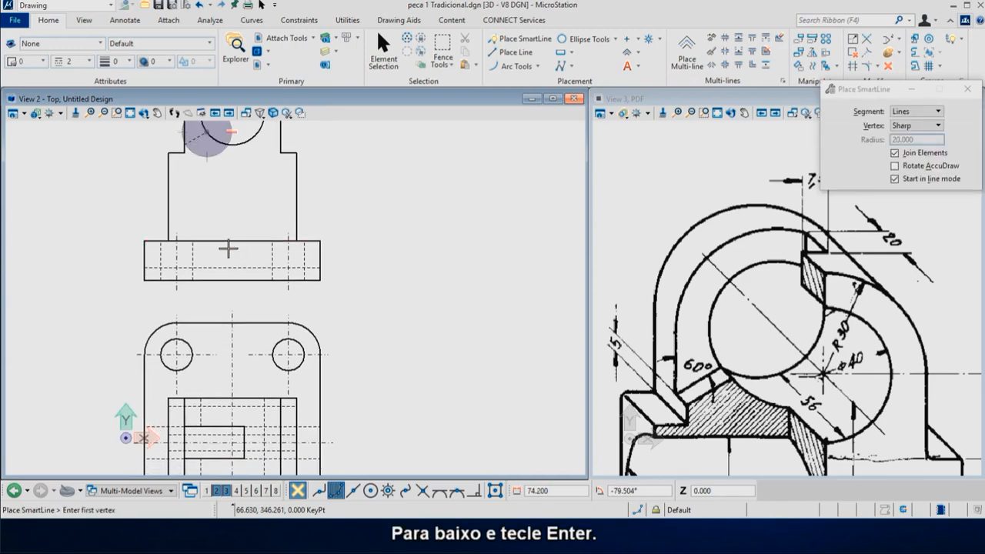
{"action": "key", "text": "Return"}
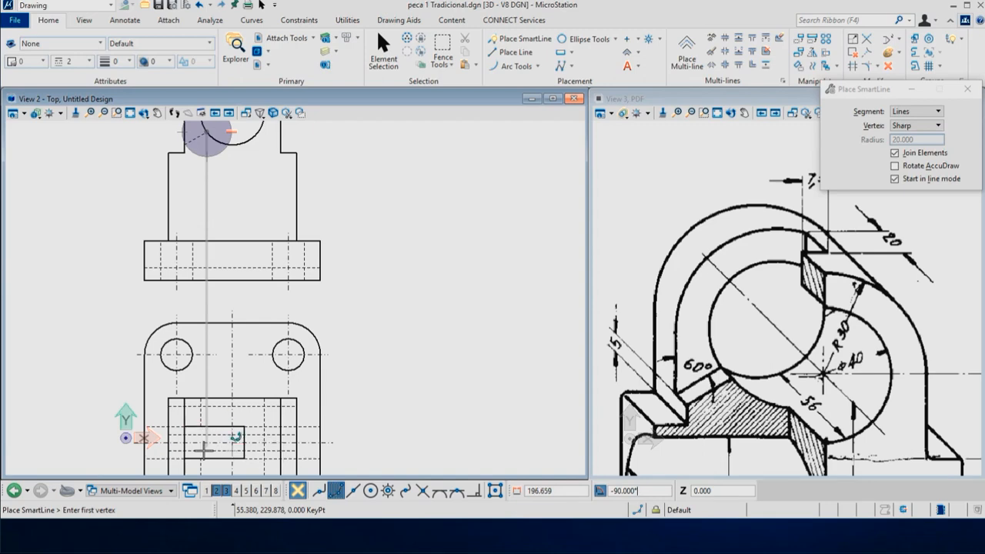
{"action": "scroll", "coordinate": [204, 446], "scroll_direction": "up", "scroll_amount": 3}
{"action": "scroll", "coordinate": [204, 450], "scroll_direction": "up", "scroll_amount": 1}
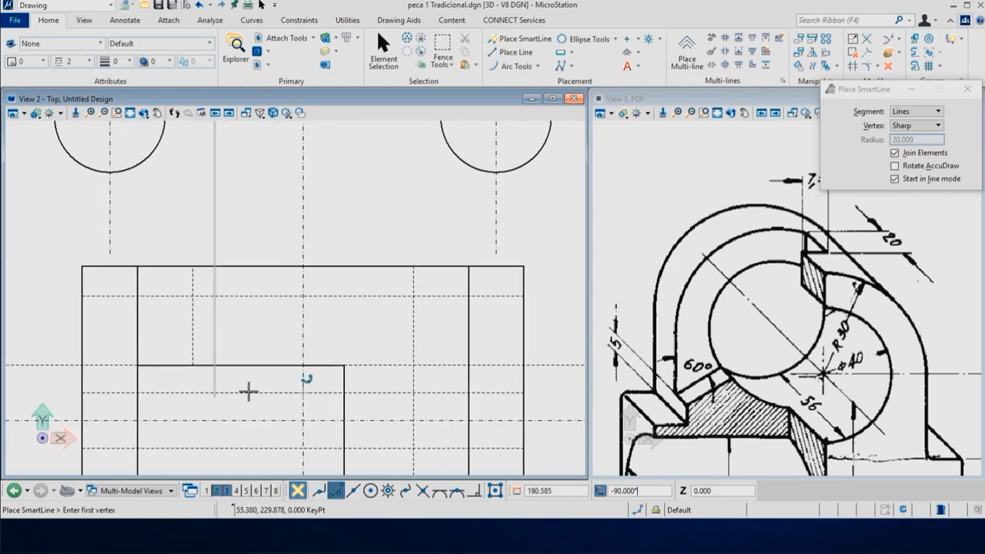
{"action": "left_click", "coordinate": [240, 363]}
Step: Match the attributes of a solid line (style 0, weight 1) and draw the ramp edge vertically to the cut's lower edge, finishing it there
{"action": "scroll", "coordinate": [247, 284], "scroll_direction": "down", "scroll_amount": 2}
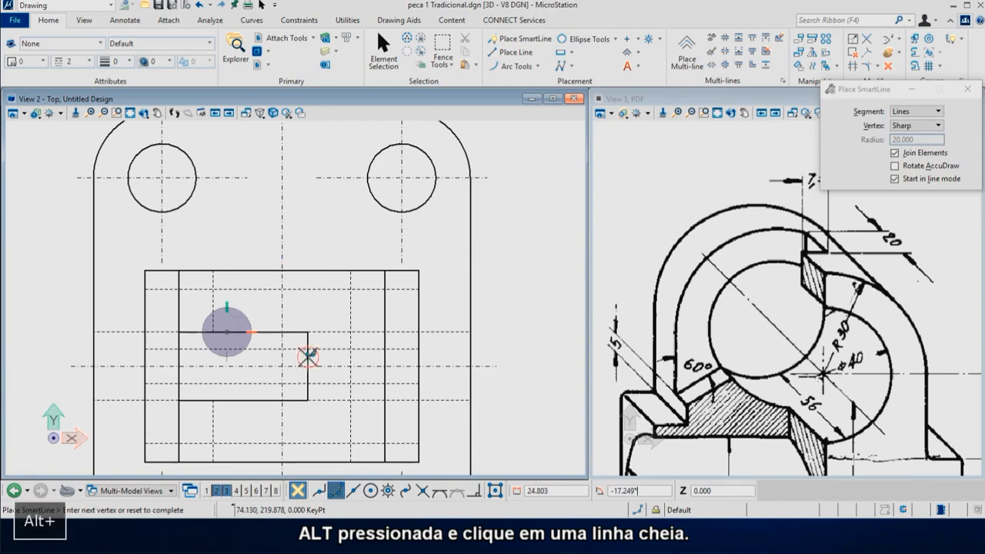
{"action": "key", "text": "Return"}
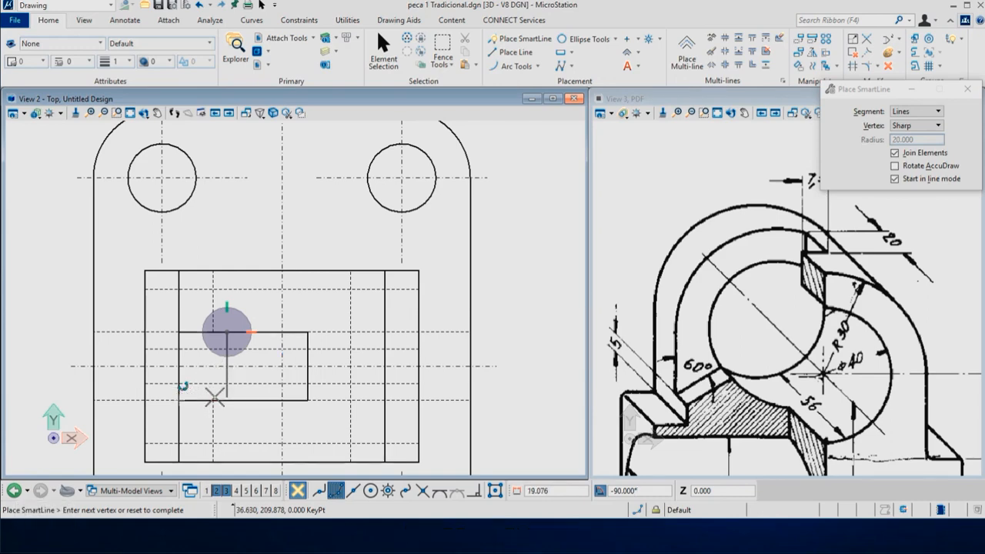
{"action": "left_click", "coordinate": [242, 398]}
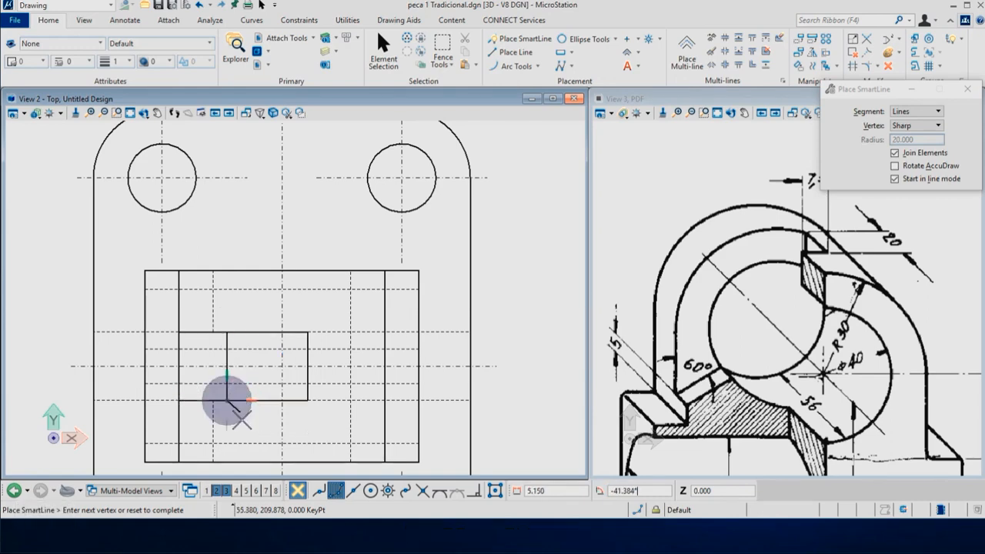
{"action": "right_click", "coordinate": [246, 410]}
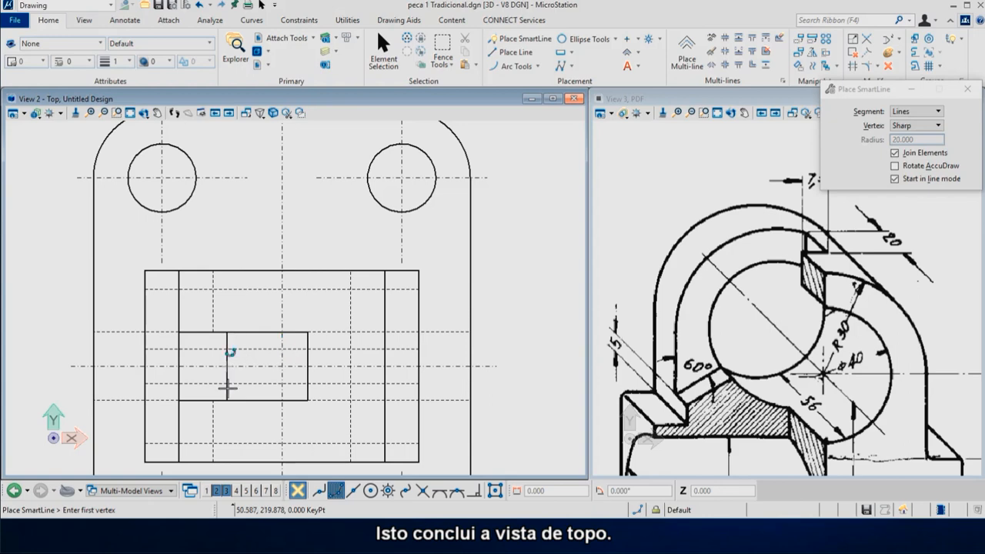
Step: Select all elements of the top view and set up a Rotate with one copy using the 3 points method
{"action": "scroll", "coordinate": [227, 396], "scroll_direction": "down", "scroll_amount": 4}
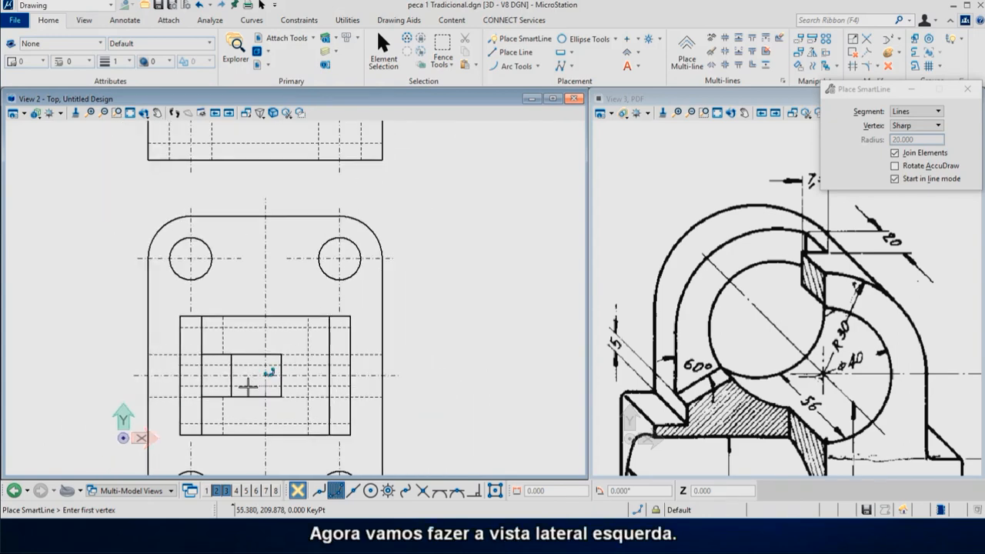
{"action": "scroll", "coordinate": [254, 400], "scroll_direction": "down", "scroll_amount": 2}
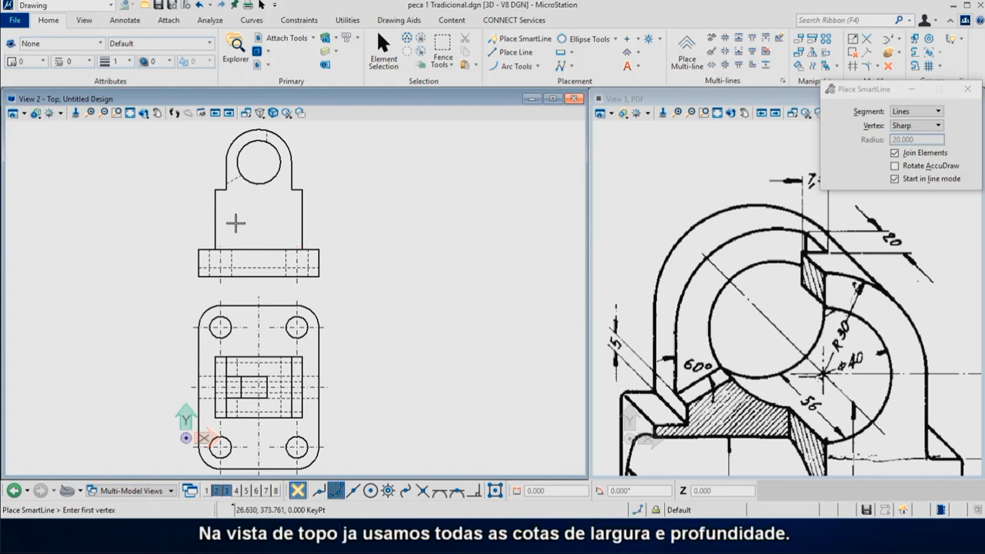
{"action": "middle_click_drag", "start_coordinate": [283, 226], "coordinate": [186, 219]}
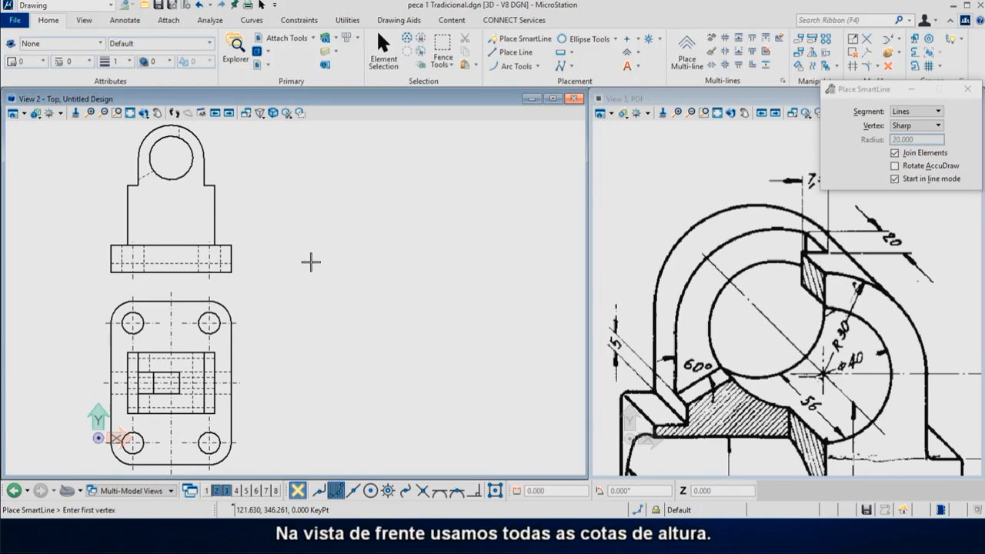
{"action": "scroll", "coordinate": [743, 314], "scroll_direction": "down", "scroll_amount": 3}
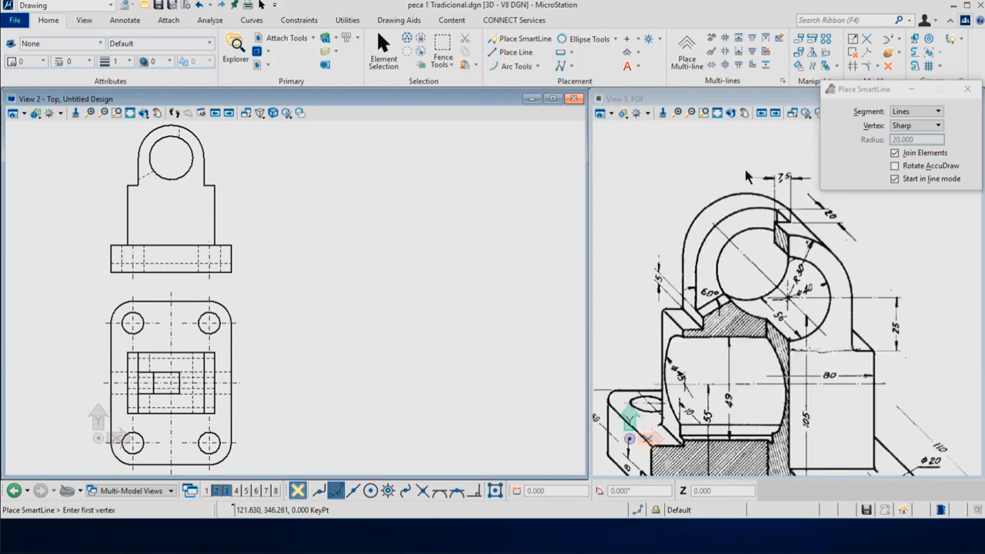
{"action": "scroll", "coordinate": [743, 314], "scroll_direction": "up", "scroll_amount": 1}
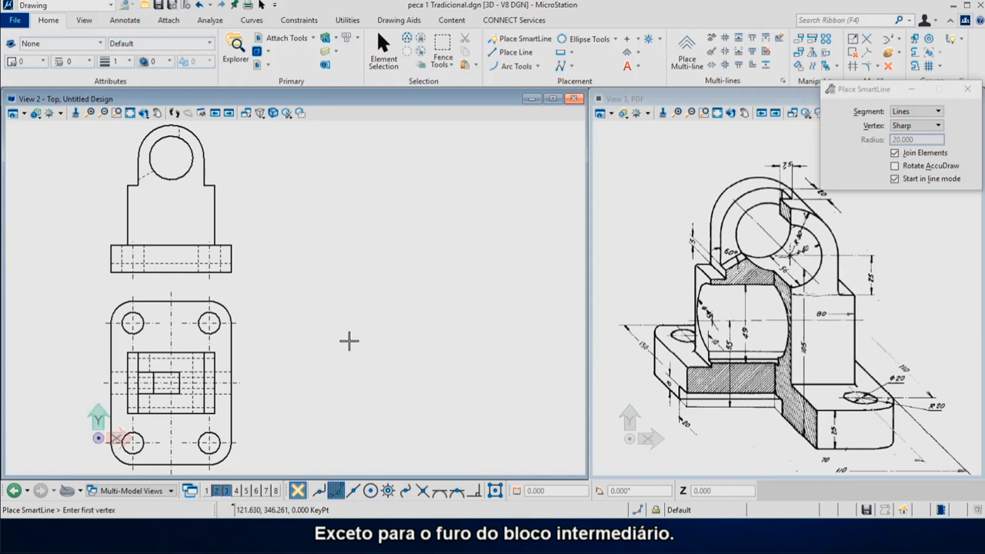
{"action": "right_click", "coordinate": [341, 255]}
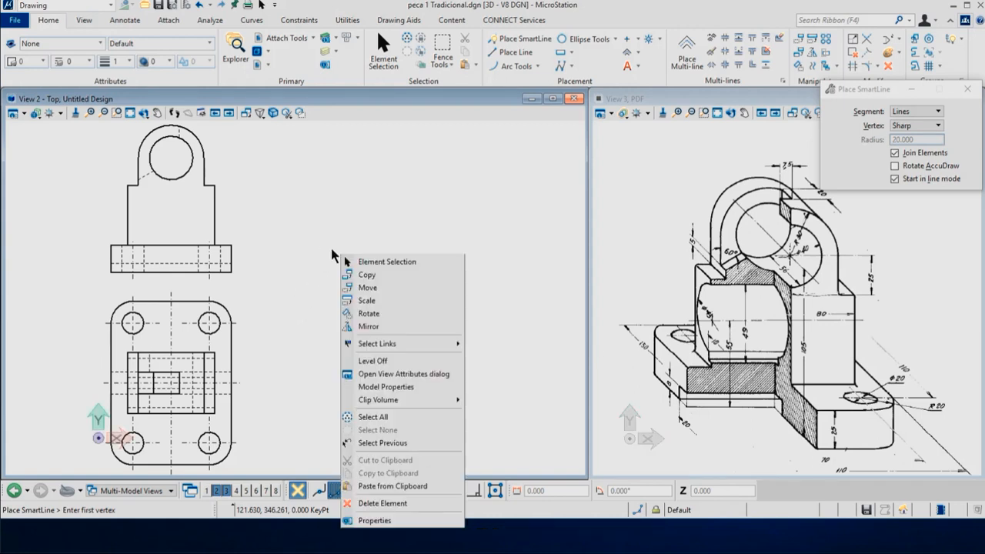
{"action": "left_click", "coordinate": [385, 262]}
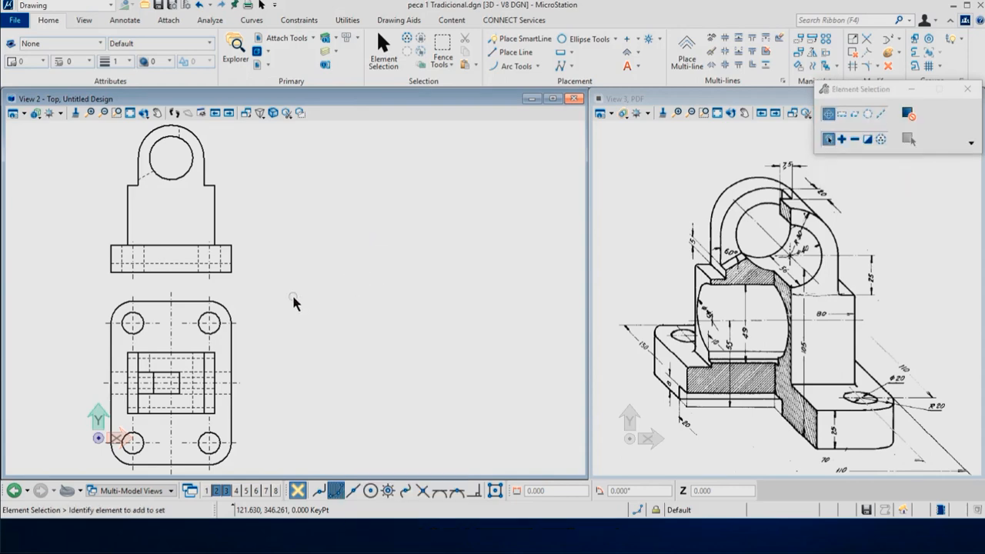
{"action": "left_click_drag", "start_coordinate": [292, 291], "coordinate": [83, 473]}
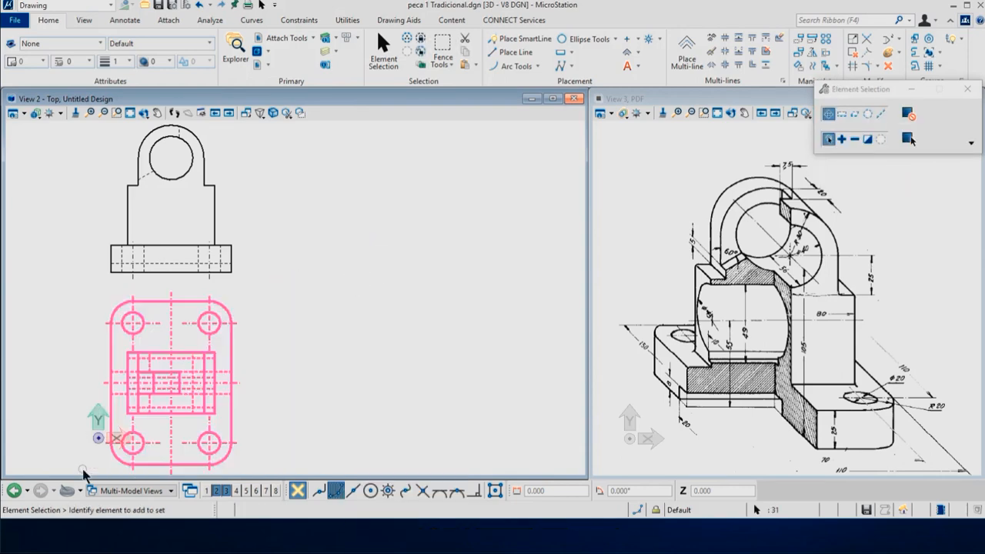
{"action": "right_click", "coordinate": [297, 306]}
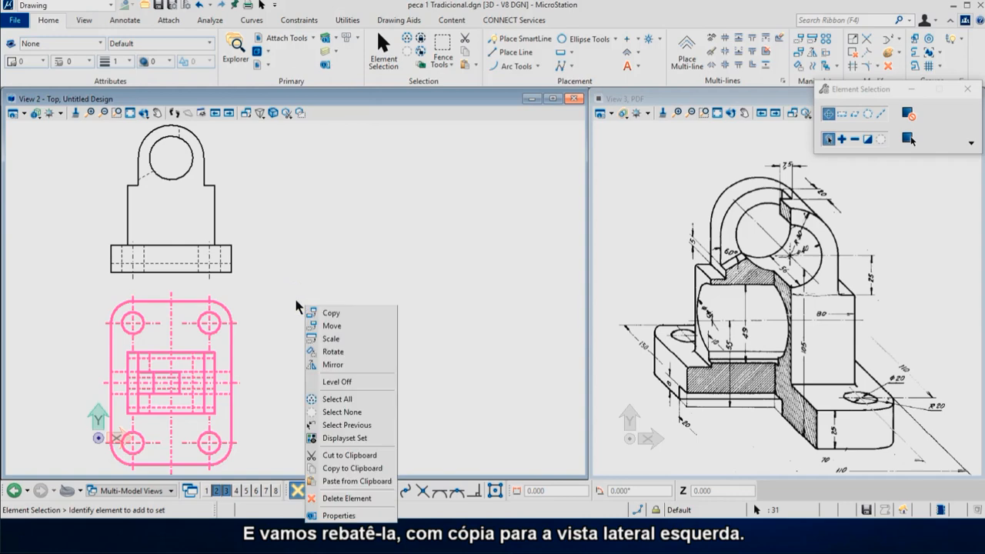
{"action": "left_click", "coordinate": [333, 352]}
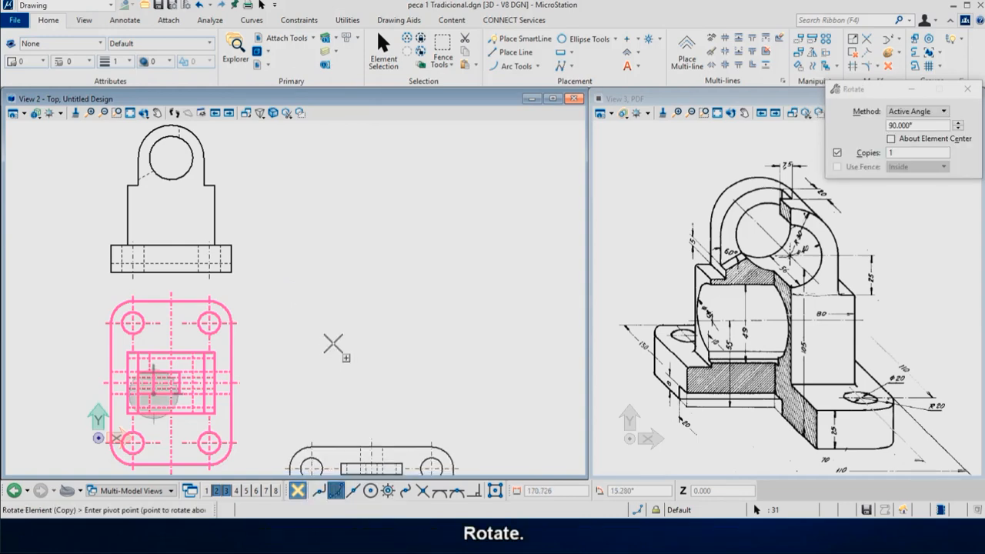
{"action": "left_click", "coordinate": [925, 113]}
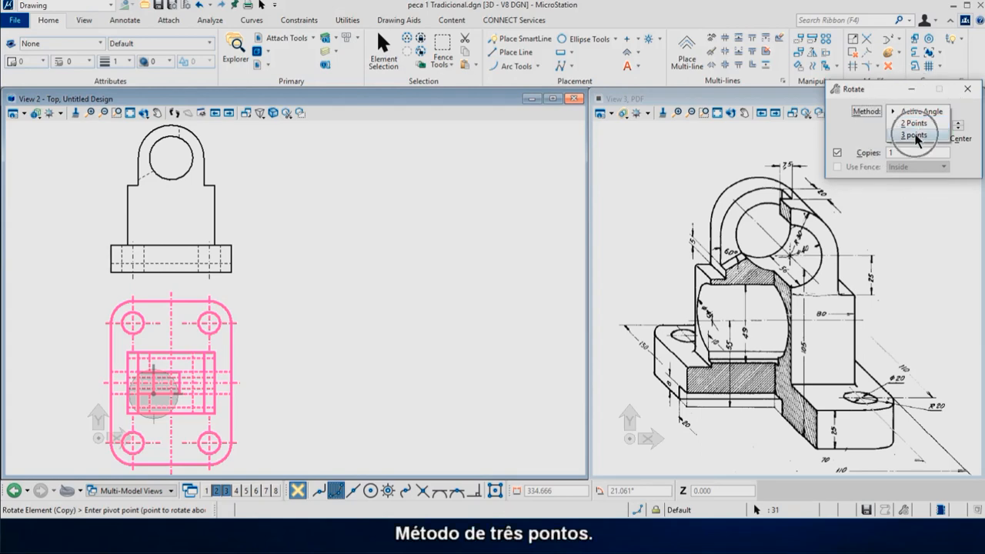
{"action": "left_click", "coordinate": [915, 135]}
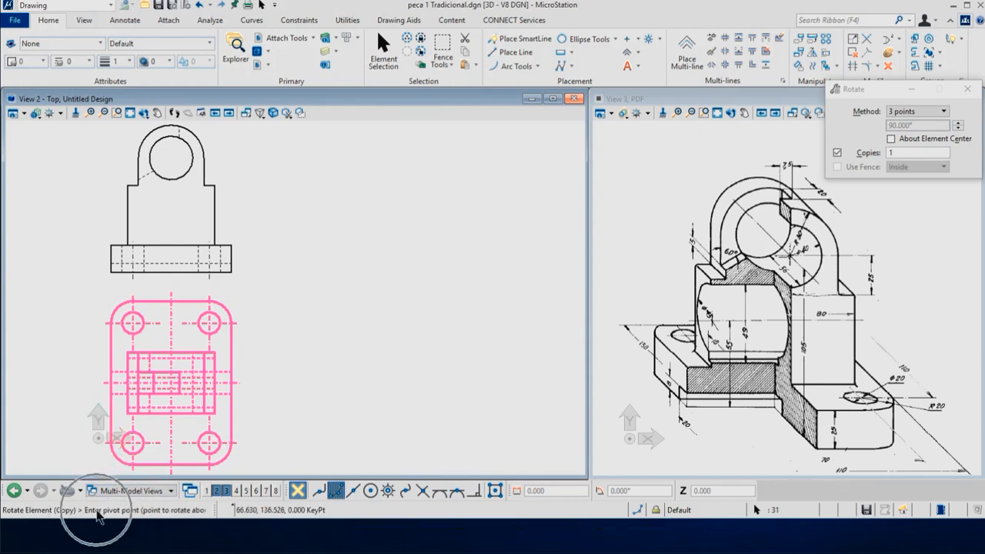
Step: Rotate the top view copy 90° counterclockwise about a pivot just outside the front view's lower-right base corner, then clear the selection
{"action": "left_click", "coordinate": [239, 282]}
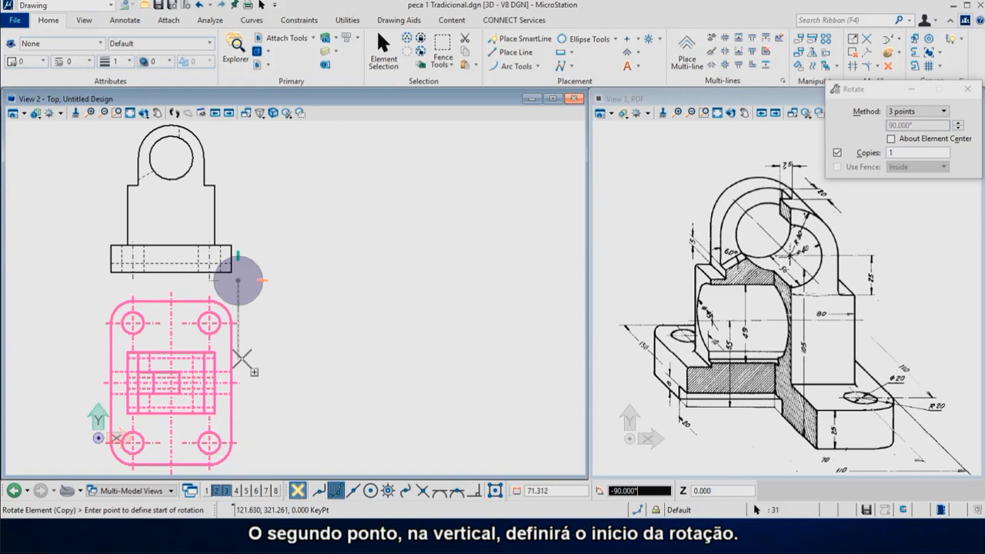
{"action": "left_click", "coordinate": [238, 465]}
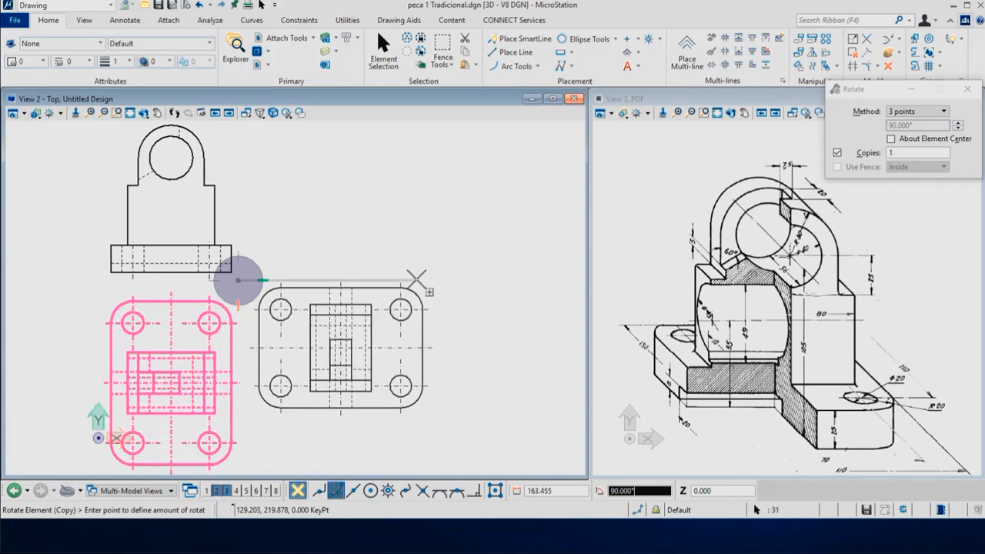
{"action": "left_click", "coordinate": [416, 279]}
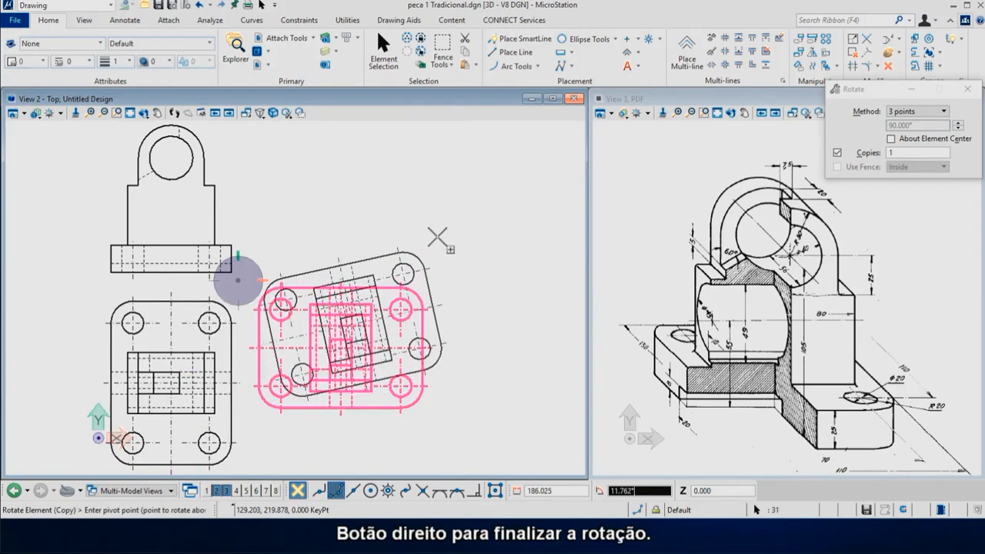
{"action": "right_click", "coordinate": [435, 238]}
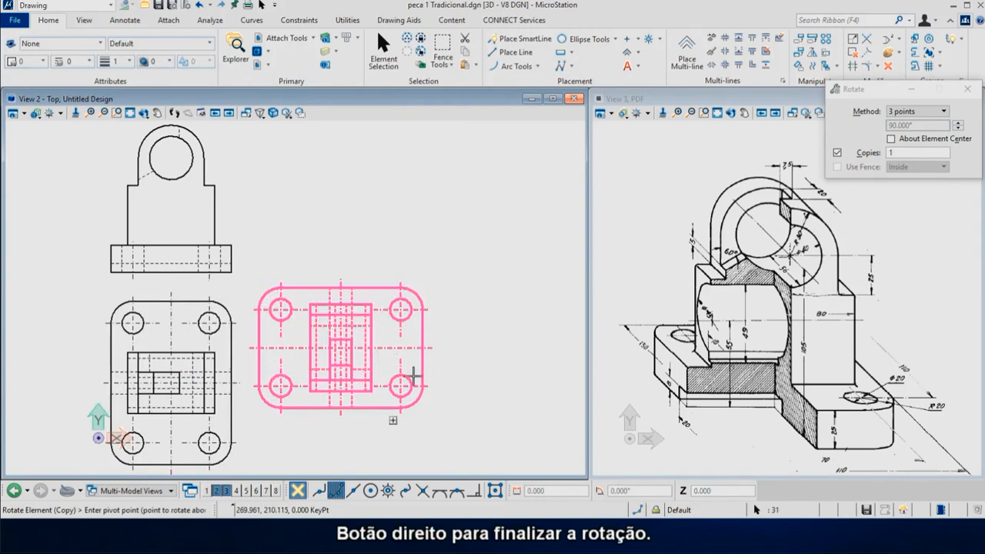
{"action": "right_click", "coordinate": [473, 263]}
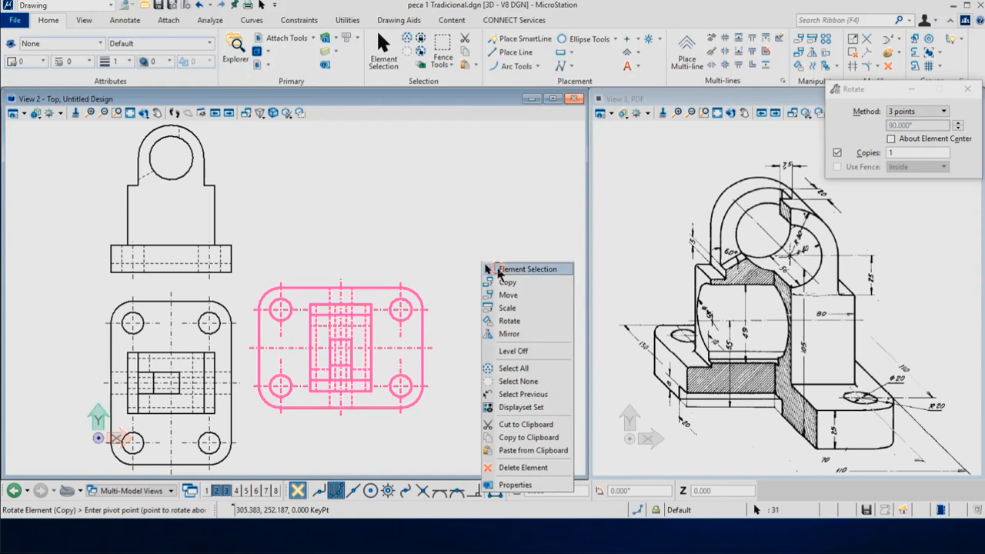
{"action": "left_click", "coordinate": [493, 269]}
{"action": "left_click", "coordinate": [468, 272]}
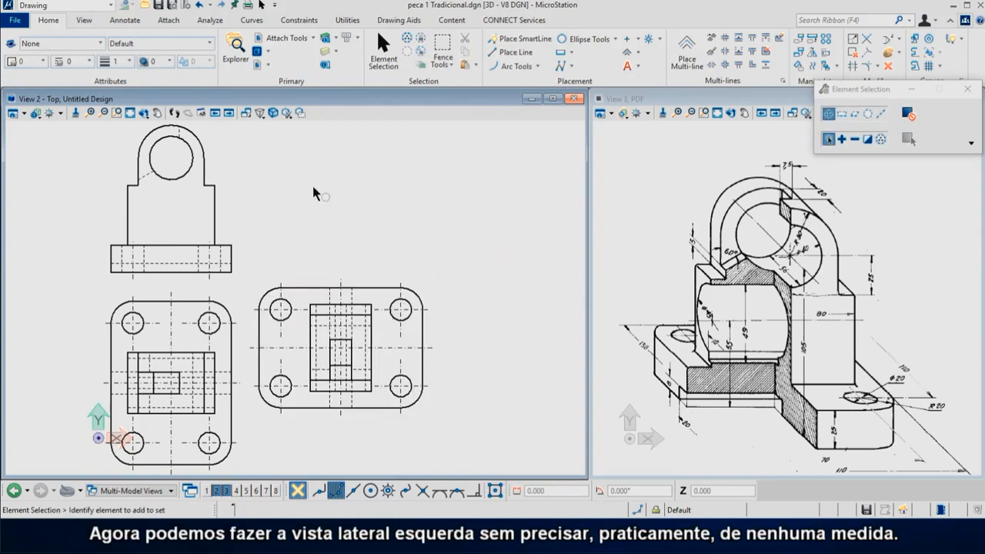
Step: Start a SmartLine with Intersect snap where the rotated copy's left edge meets the extension of the front view's base bottom line
{"action": "middle_click_drag", "start_coordinate": [315, 176], "coordinate": [311, 195]}
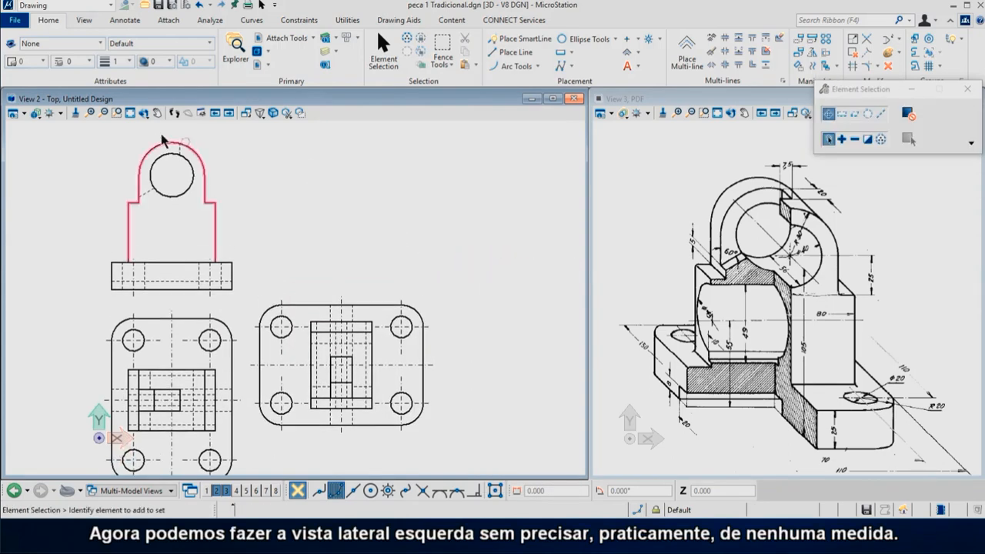
{"action": "left_click", "coordinate": [116, 113]}
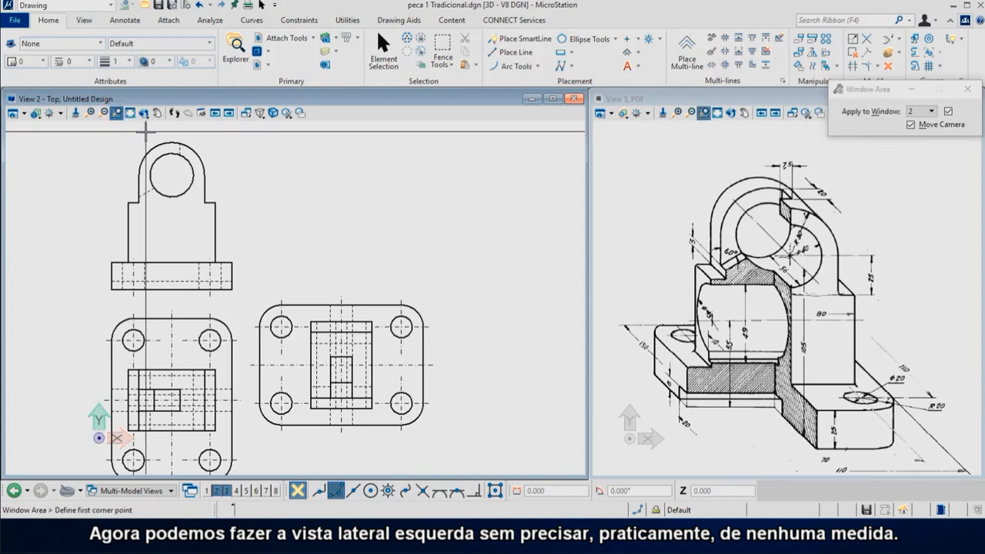
{"action": "left_click", "coordinate": [148, 135]}
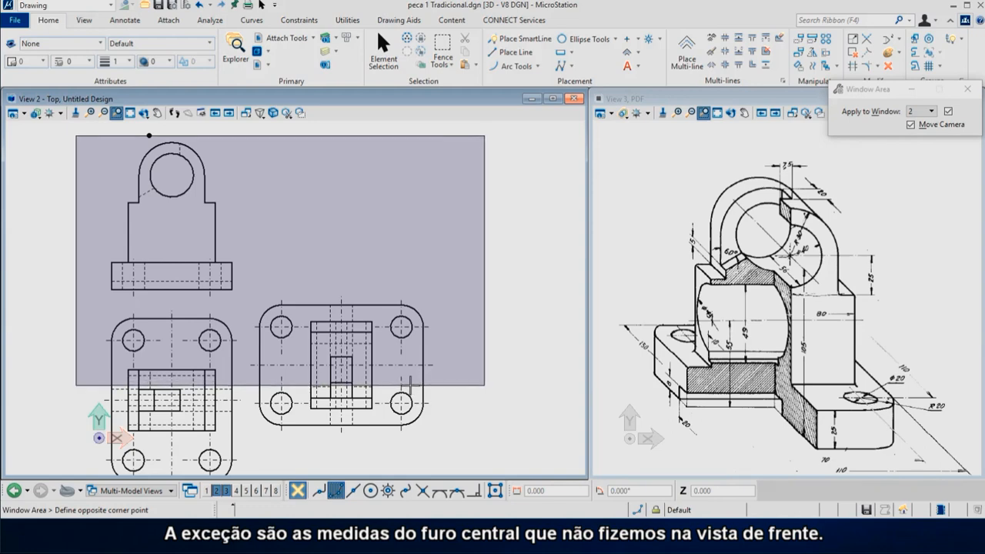
{"action": "left_click", "coordinate": [409, 386]}
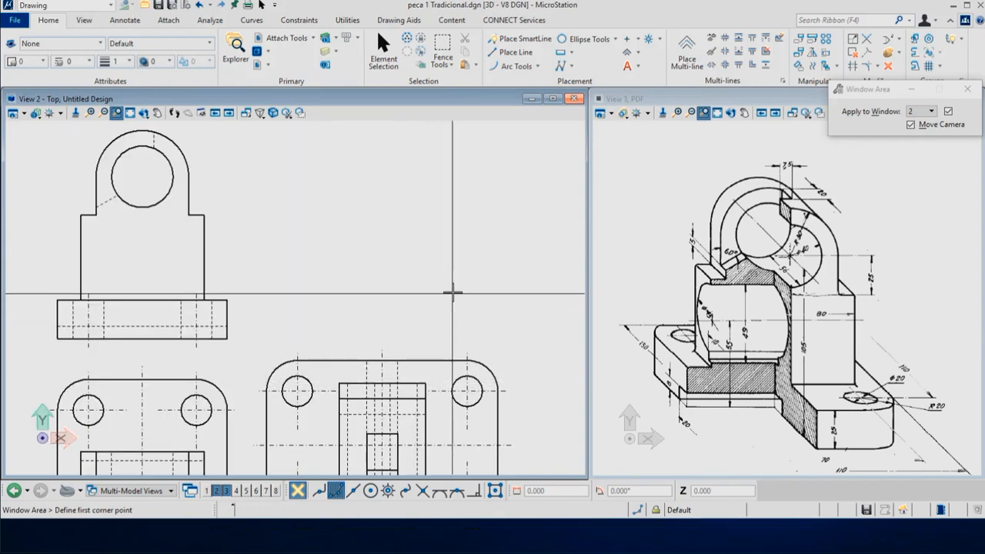
{"action": "key", "text": "Escape"}
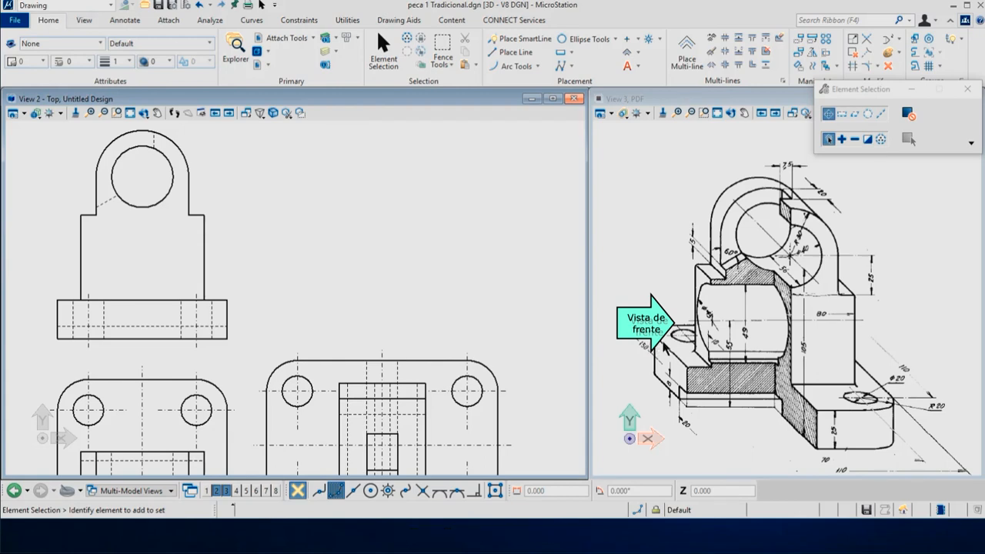
{"action": "left_click", "coordinate": [517, 39]}
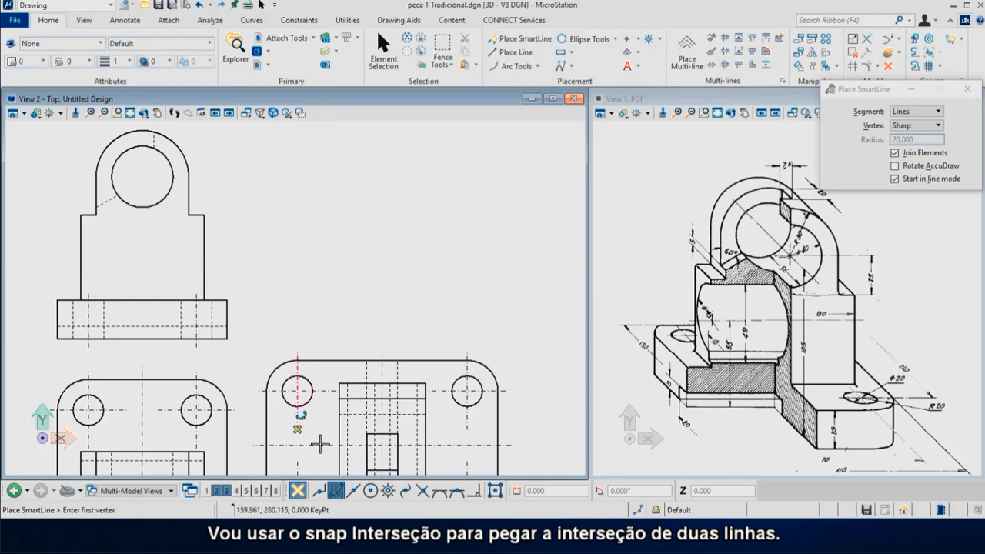
{"action": "left_click", "coordinate": [422, 491]}
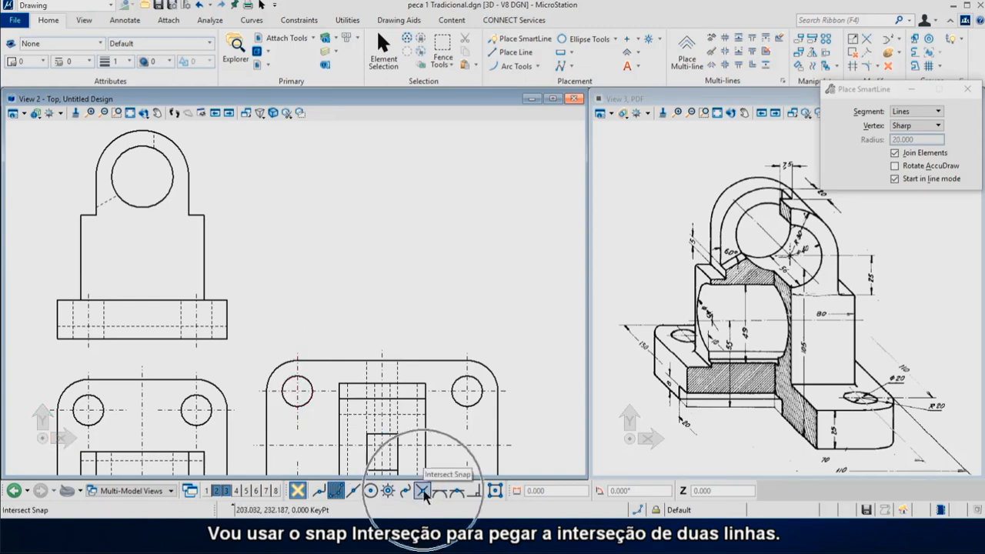
{"action": "middle_click", "coordinate": [265, 424]}
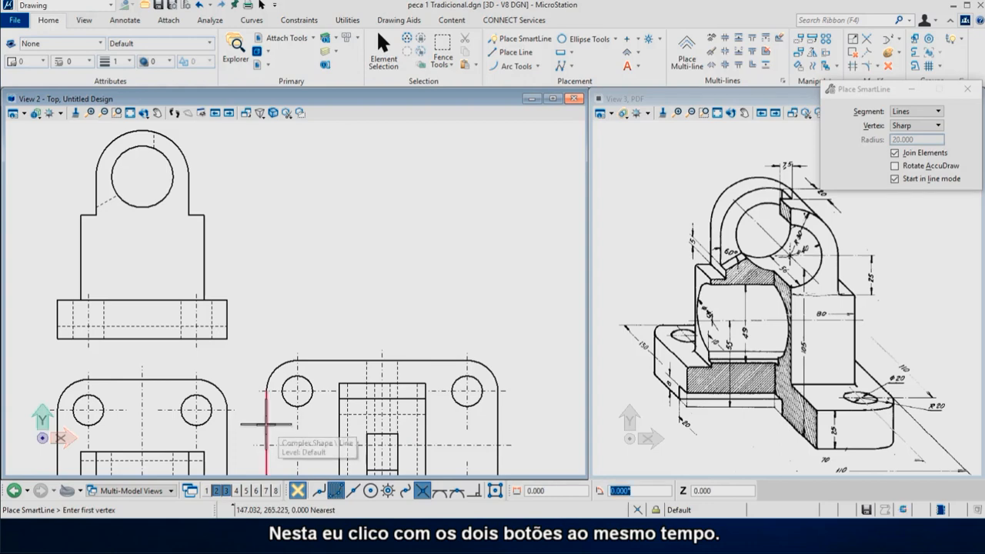
{"action": "left_click", "coordinate": [163, 341]}
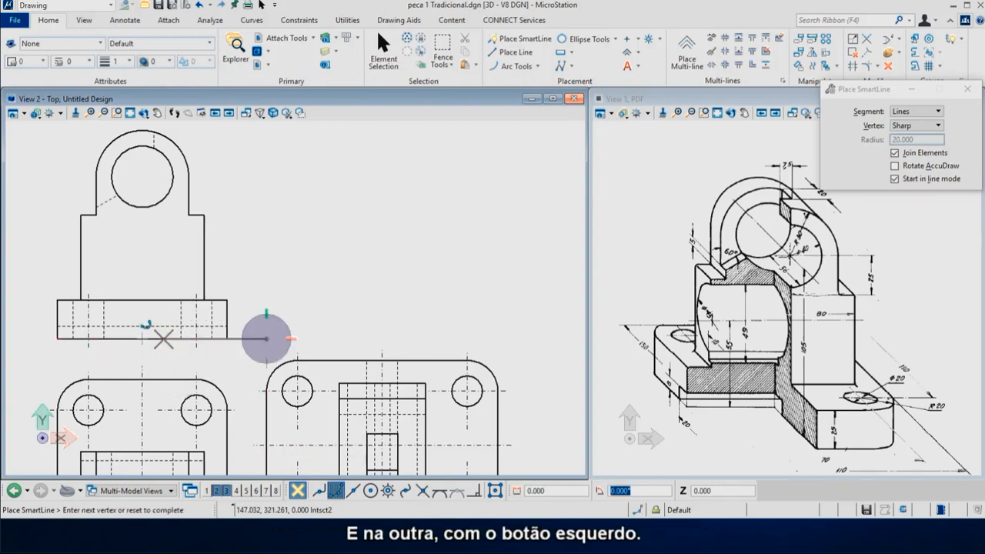
Step: Draw the side view base's left, top and right edges, projecting the height from the front view and the width from the rotated copy
{"action": "key", "text": "Return"}
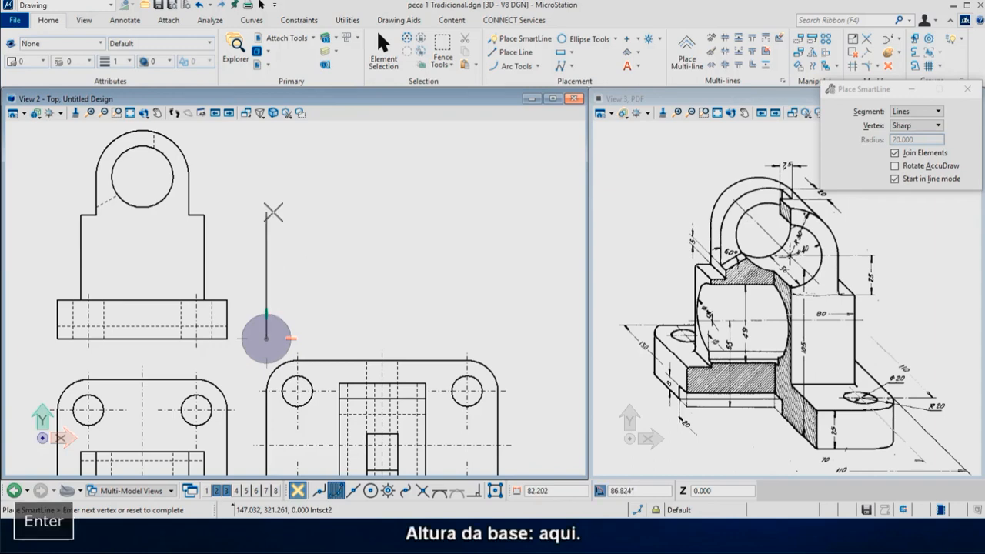
{"action": "left_click", "coordinate": [230, 300]}
{"action": "key", "text": "Return"}
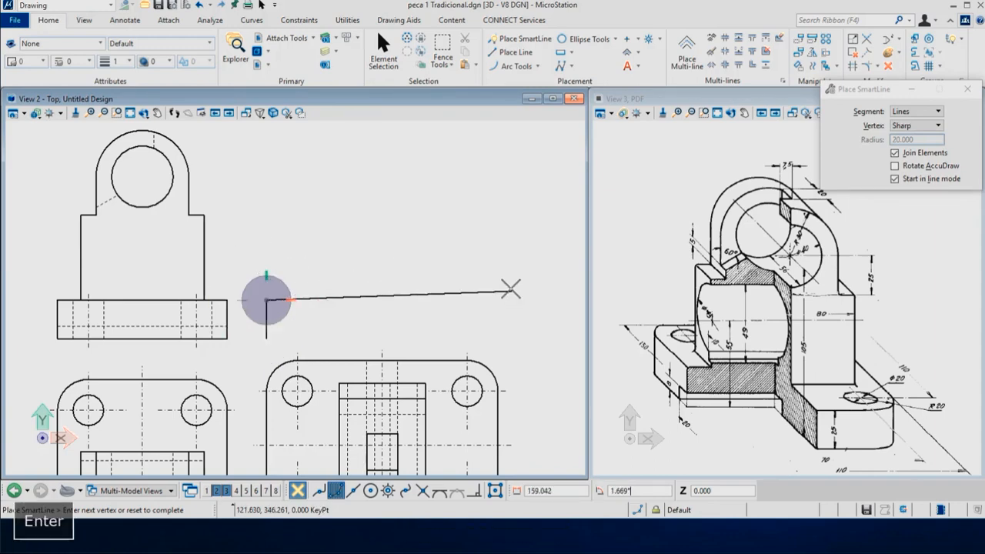
{"action": "left_click", "coordinate": [499, 377]}
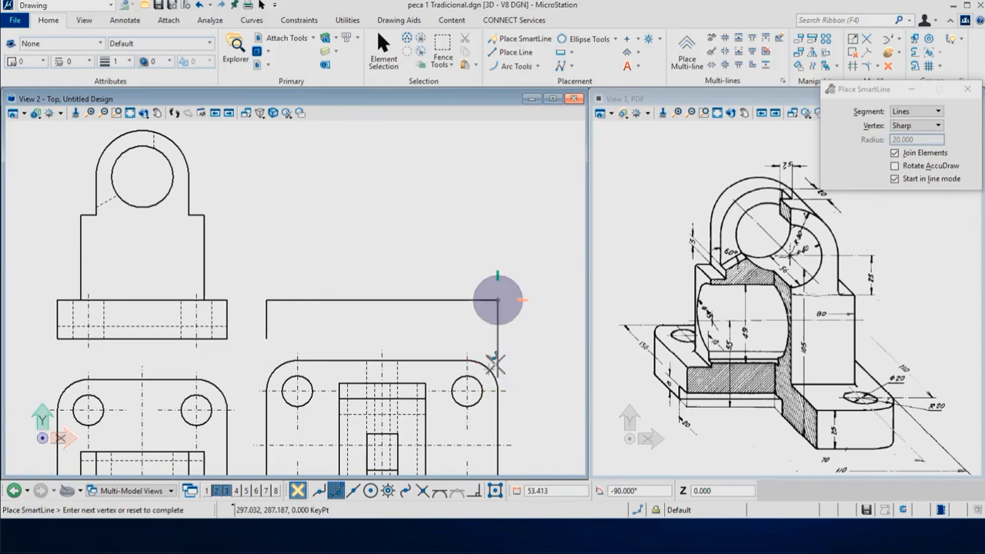
{"action": "key", "text": "Return"}
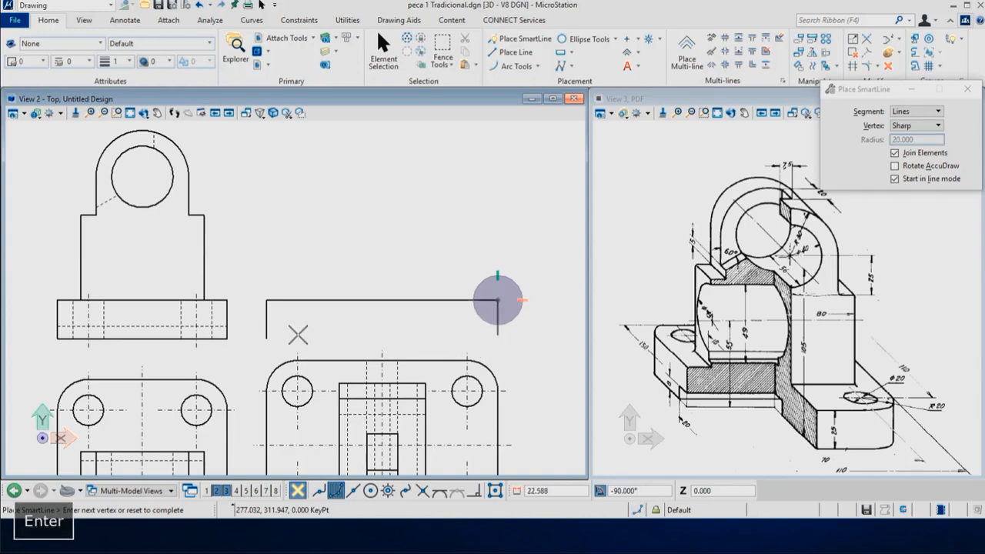
{"action": "left_click", "coordinate": [316, 334]}
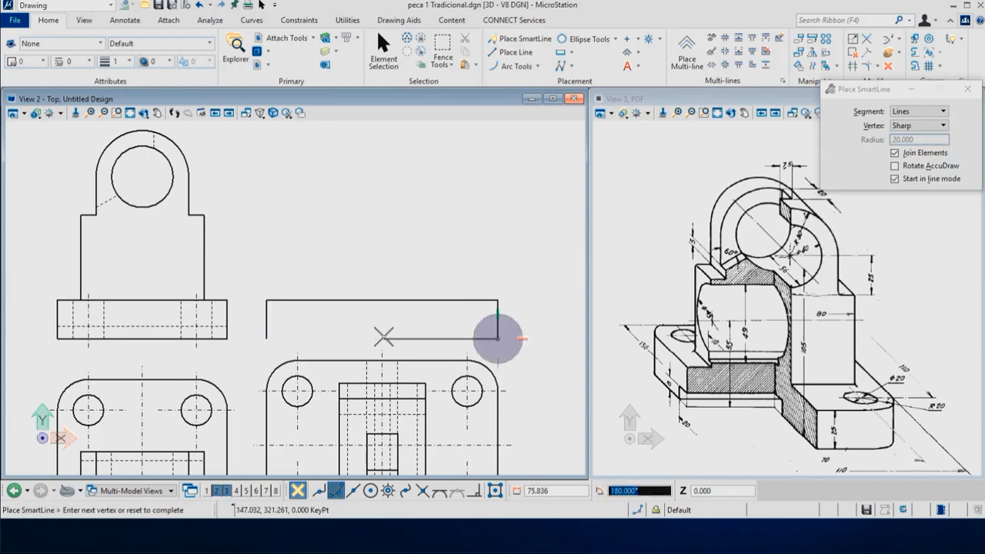
Step: Close the base outline along its bottom edge with a keyway notch, projecting its width from the rotated copy and its height from the front view
{"action": "key", "text": "Return"}
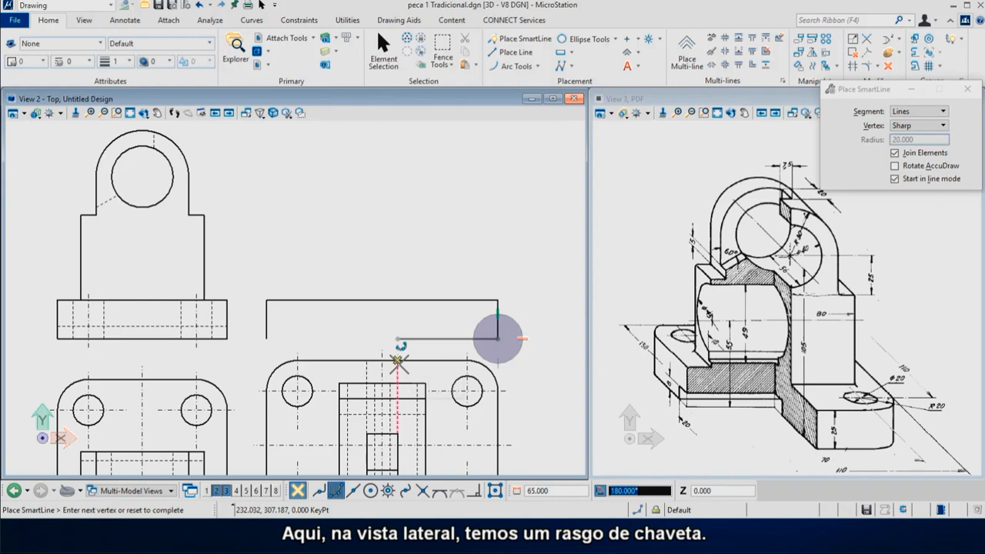
{"action": "left_click", "coordinate": [398, 360]}
{"action": "key", "text": "Return"}
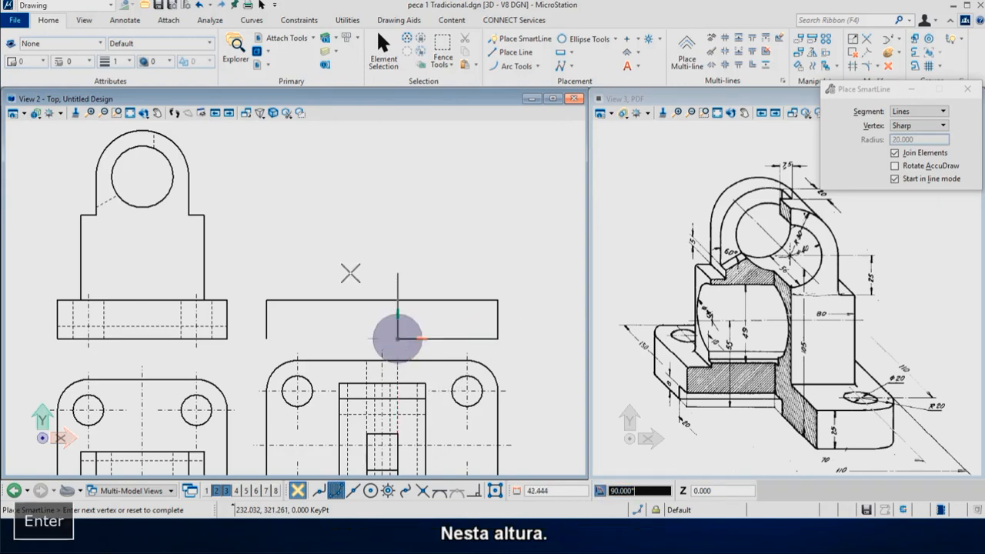
{"action": "left_click", "coordinate": [225, 325]}
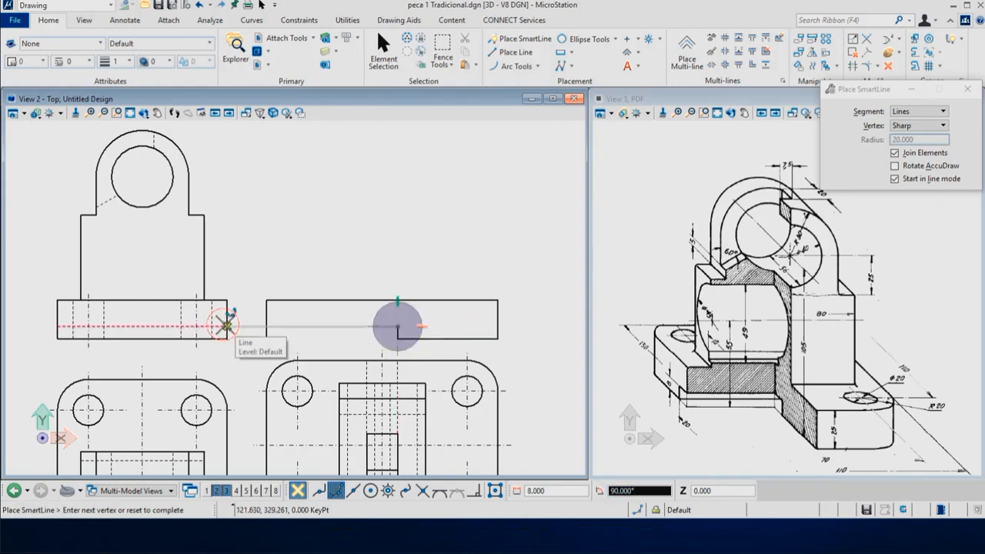
{"action": "key", "text": "Return"}
{"action": "type", "text": "20.838"}
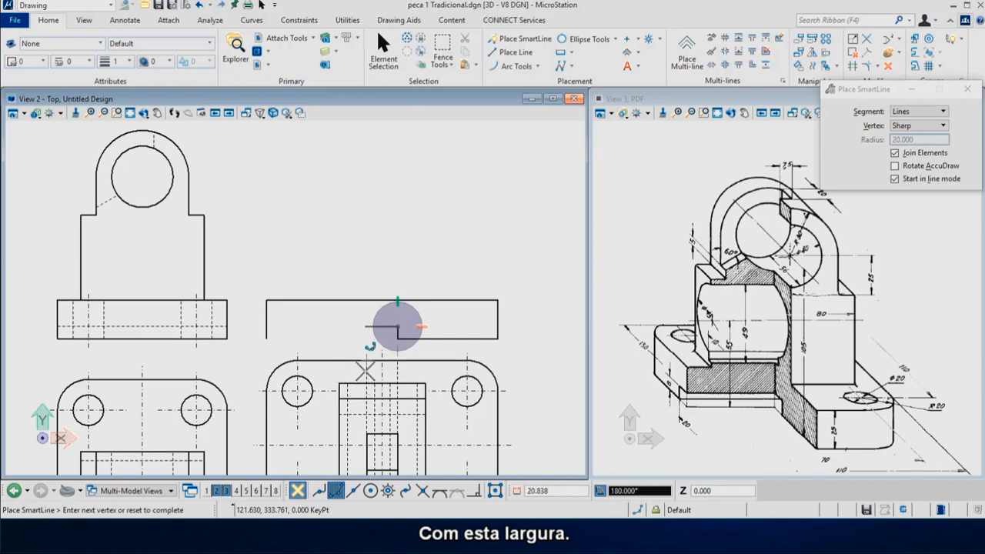
{"action": "left_click", "coordinate": [358, 363]}
{"action": "key", "text": "Return"}
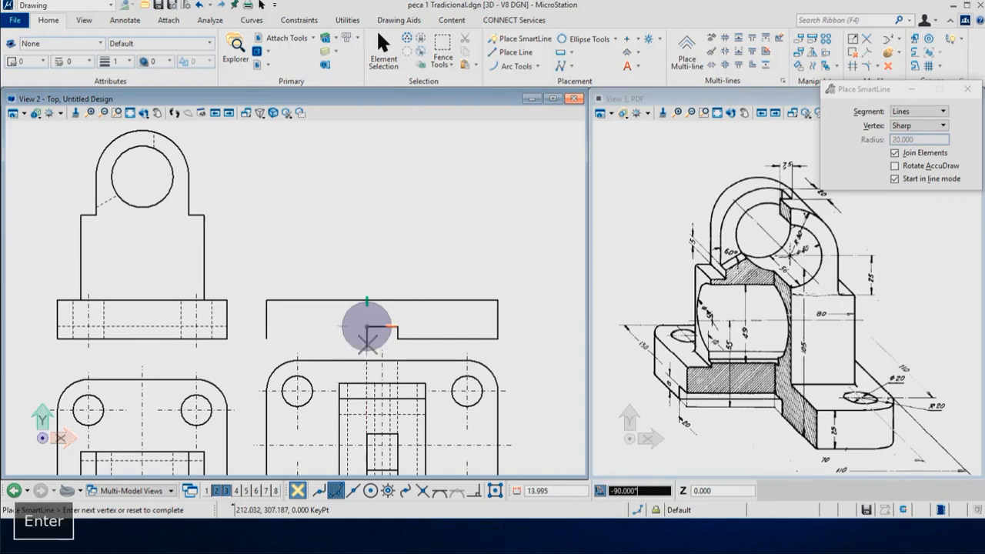
{"action": "left_click", "coordinate": [397, 339]}
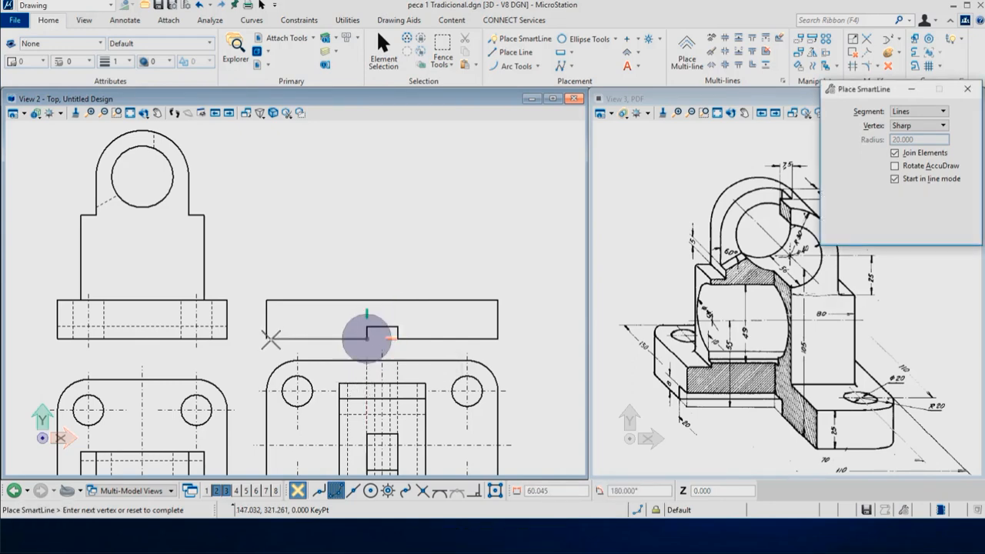
{"action": "left_click", "coordinate": [266, 360]}
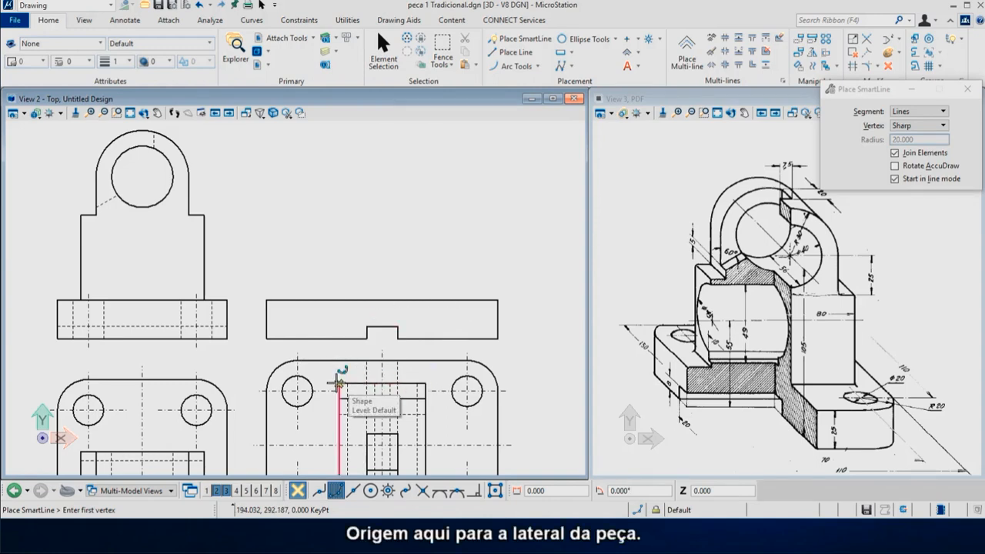
Step: Draw the upright's left edge from the base top to the front view's arc top, aligned with the block's left edge in the rotated copy
{"action": "key", "text": "o"}
{"action": "key", "text": "Return"}
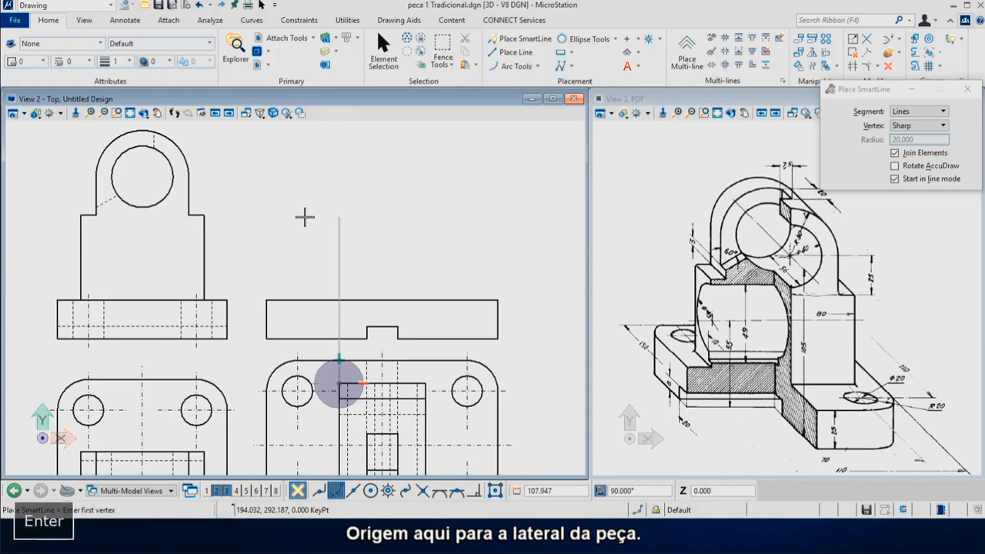
{"action": "left_click", "coordinate": [382, 299]}
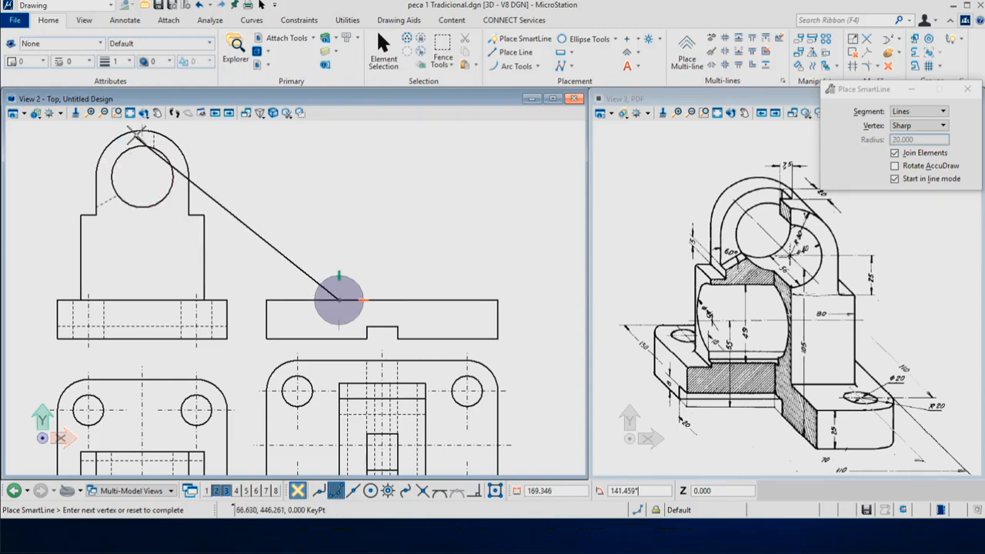
{"action": "key", "text": "Return"}
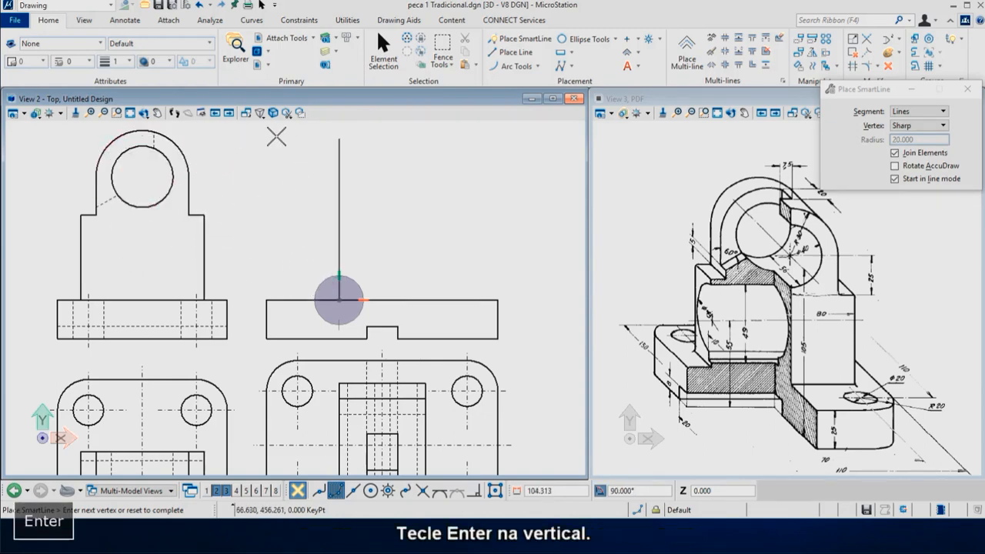
{"action": "left_click", "coordinate": [142, 129]}
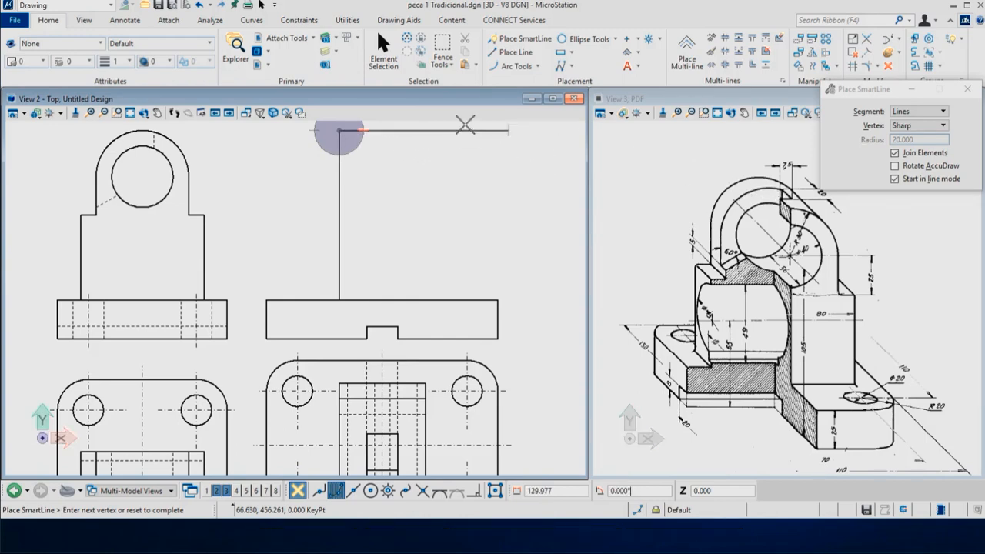
Step: Continue the upright's outline through the central slot, projecting its sides from the rotated copy and its floor from the ramp's lower end
{"action": "key", "text": "Return"}
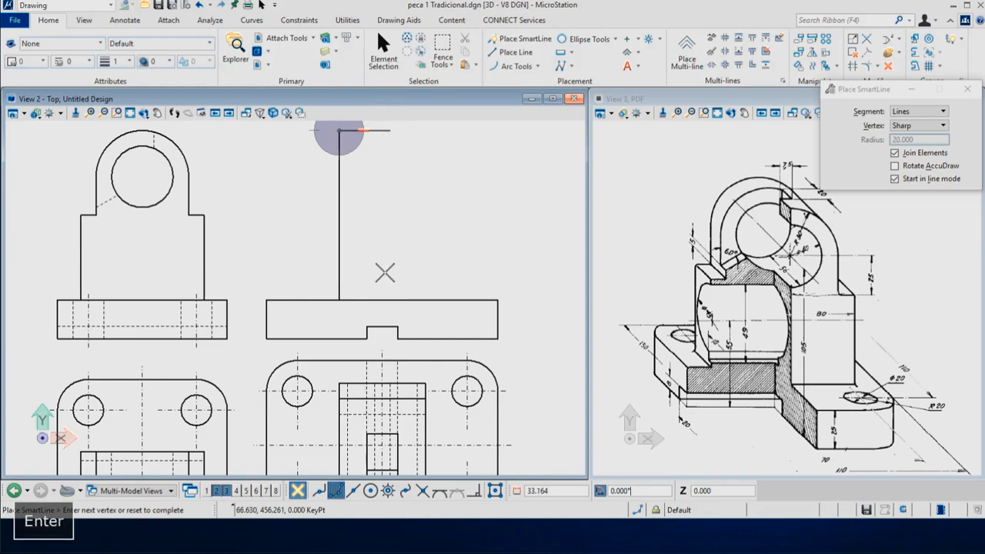
{"action": "left_click", "coordinate": [368, 427]}
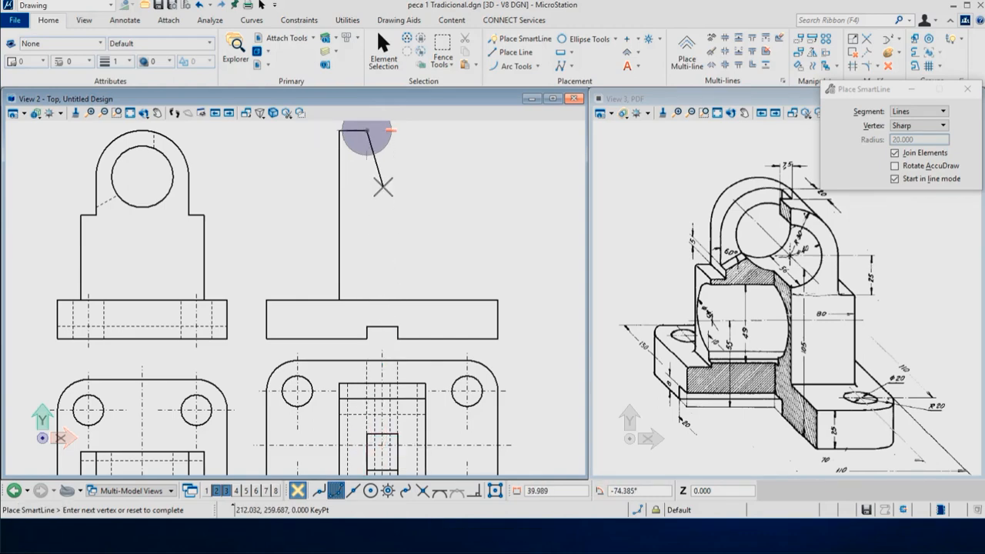
{"action": "key", "text": "Return"}
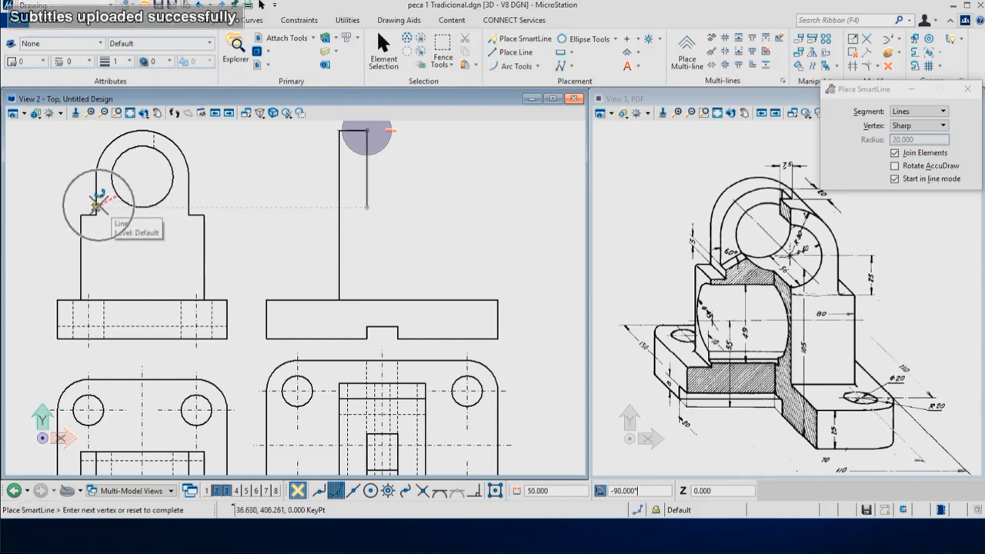
{"action": "left_click", "coordinate": [98, 204]}
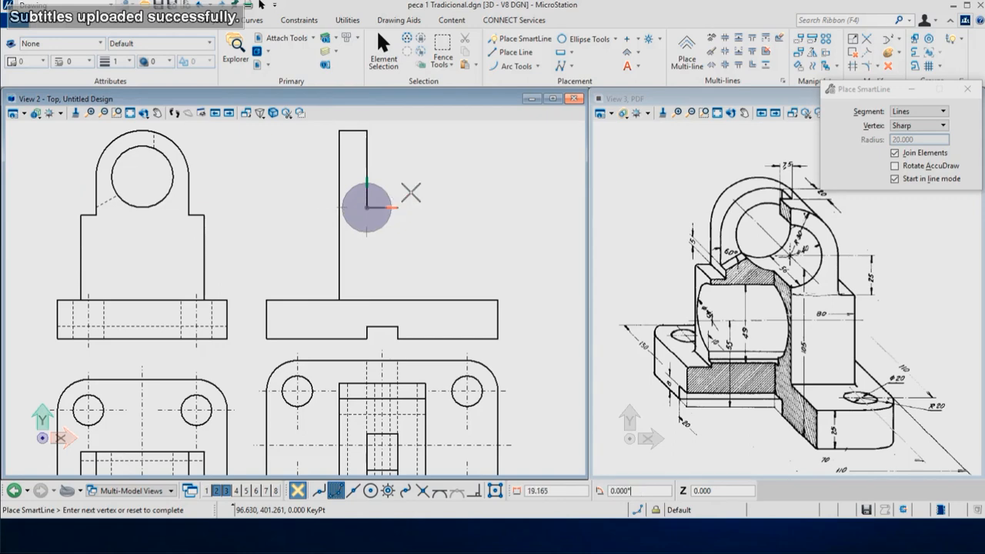
{"action": "key", "text": "Return"}
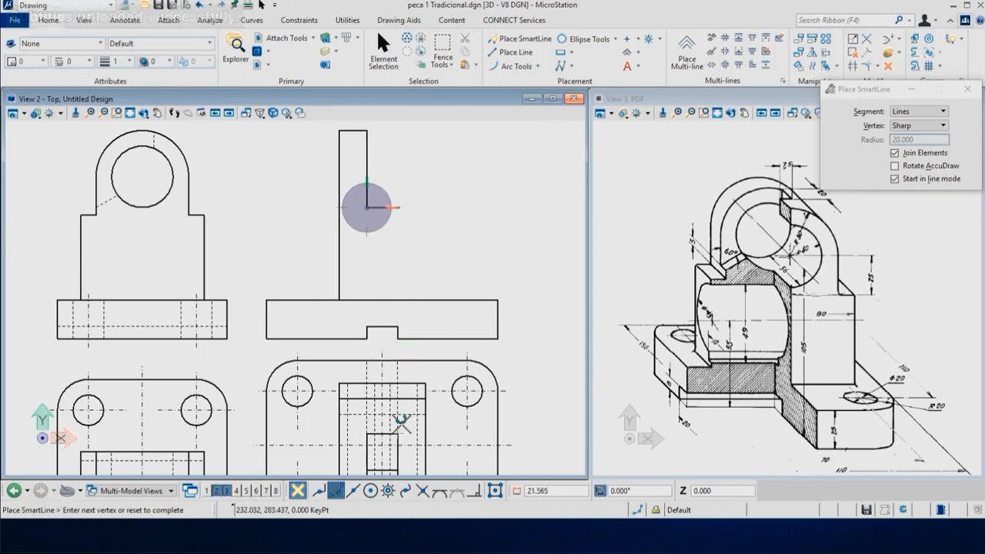
{"action": "left_click", "coordinate": [397, 433]}
{"action": "type", "text": "50"}
{"action": "key", "text": "Return"}
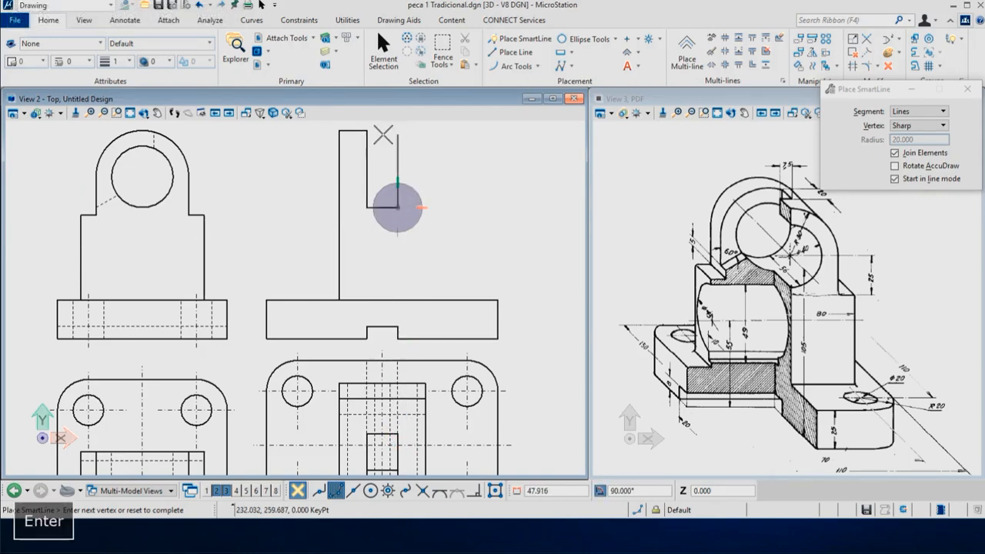
{"action": "left_click", "coordinate": [379, 132]}
Step: Draw the upright's remaining top edge and its right edge down to the base top, aligned with the rotated copy's block, and finish the line
{"action": "key", "text": "Return"}
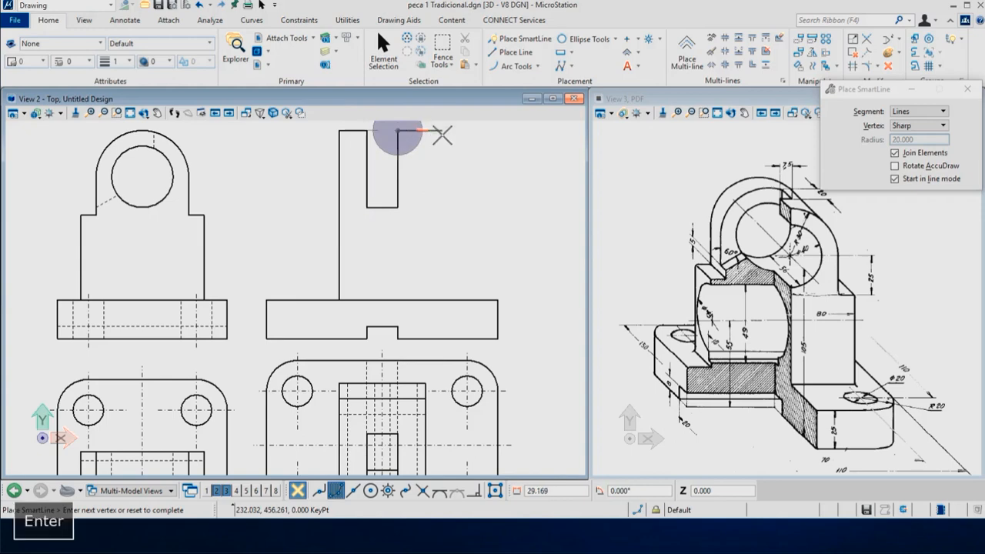
{"action": "left_click", "coordinate": [426, 381]}
{"action": "key", "text": "Return"}
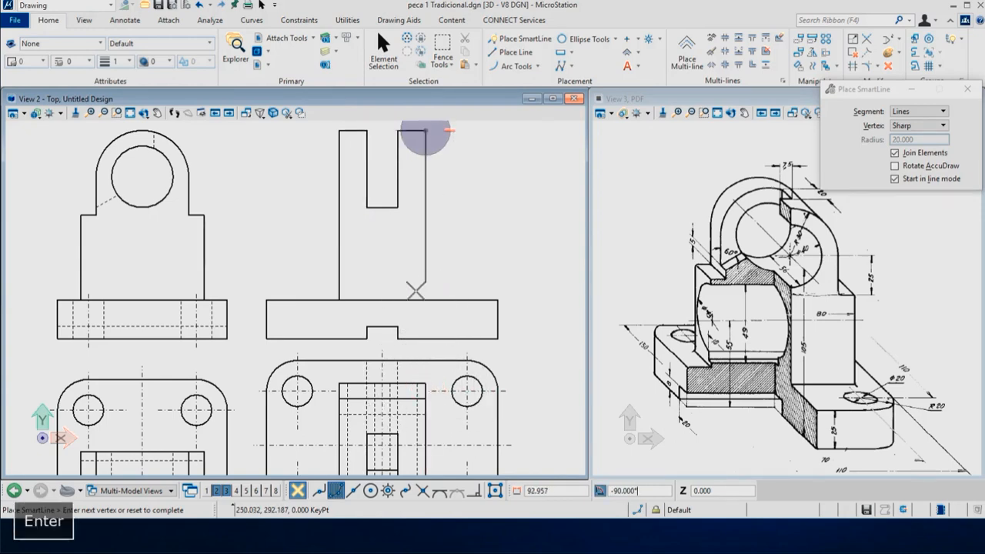
{"action": "left_click", "coordinate": [424, 301]}
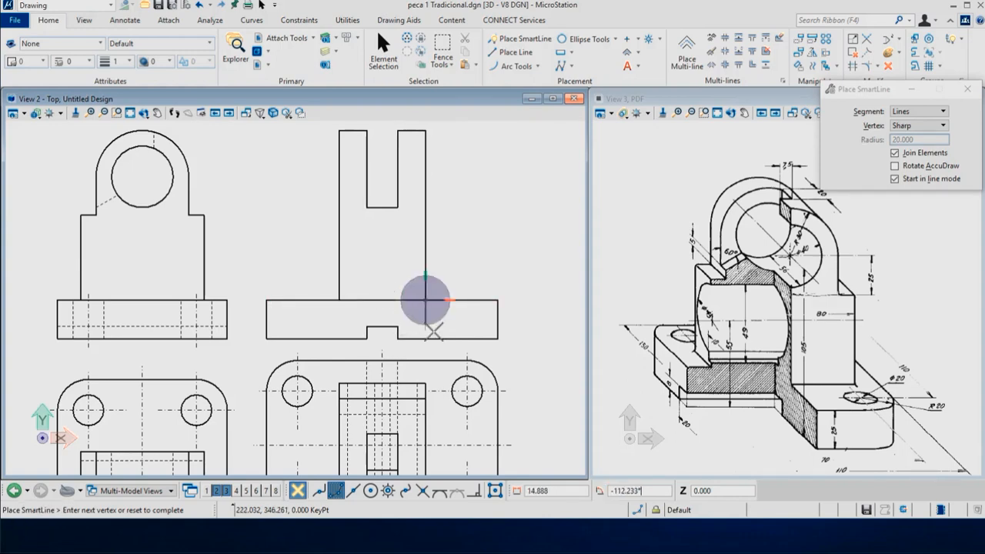
{"action": "right_click", "coordinate": [448, 330]}
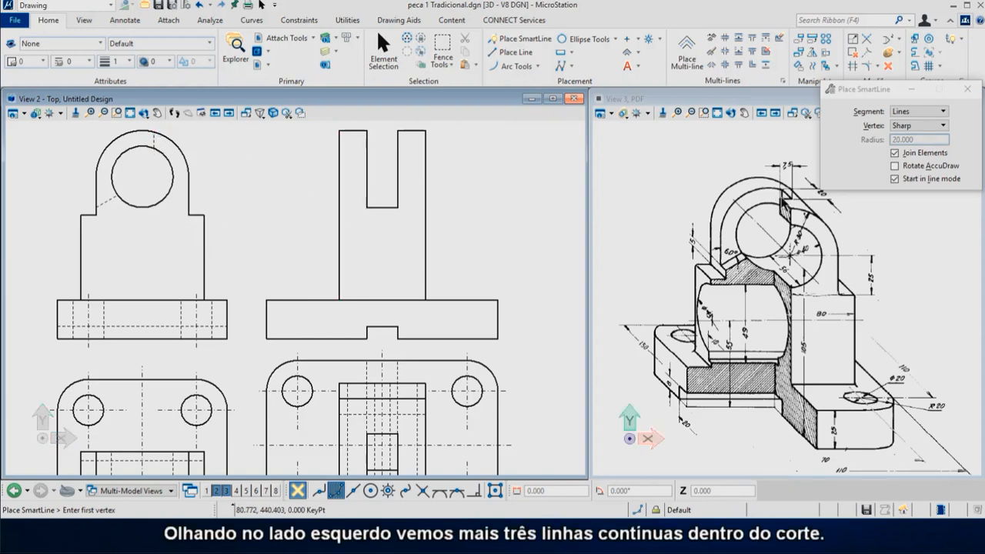
Step: Copy the short horizontal slot line from the rotated copy straight up into the upright's slot, at the height of the ramp's upper end
{"action": "scroll", "coordinate": [759, 191], "scroll_direction": "up", "scroll_amount": 4}
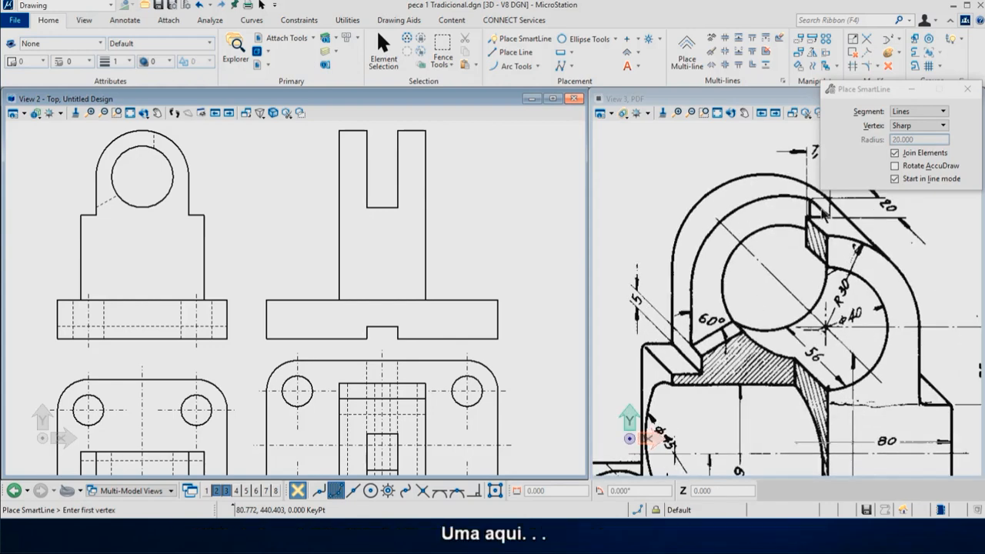
{"action": "right_click", "coordinate": [477, 178]}
{"action": "left_click", "coordinate": [519, 208]}
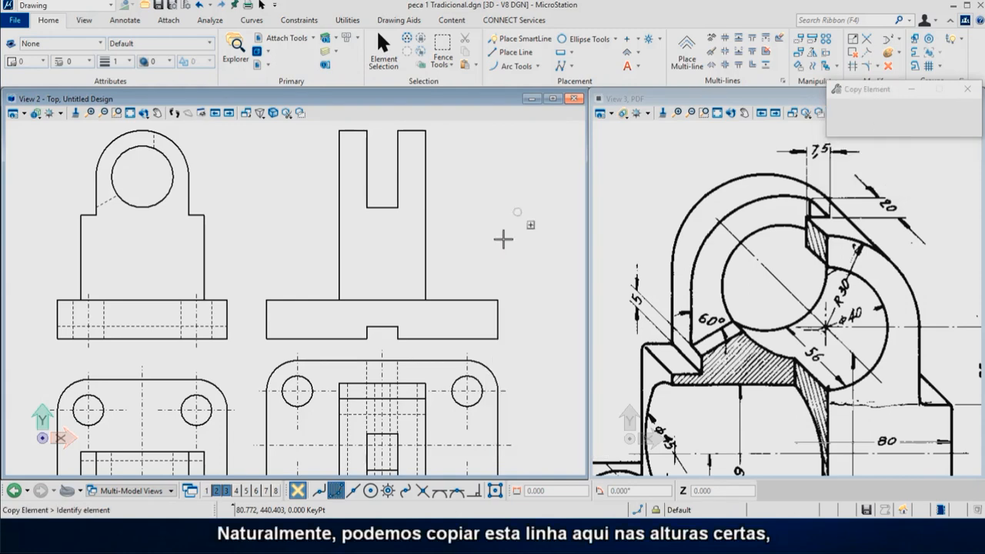
{"action": "left_click", "coordinate": [383, 467]}
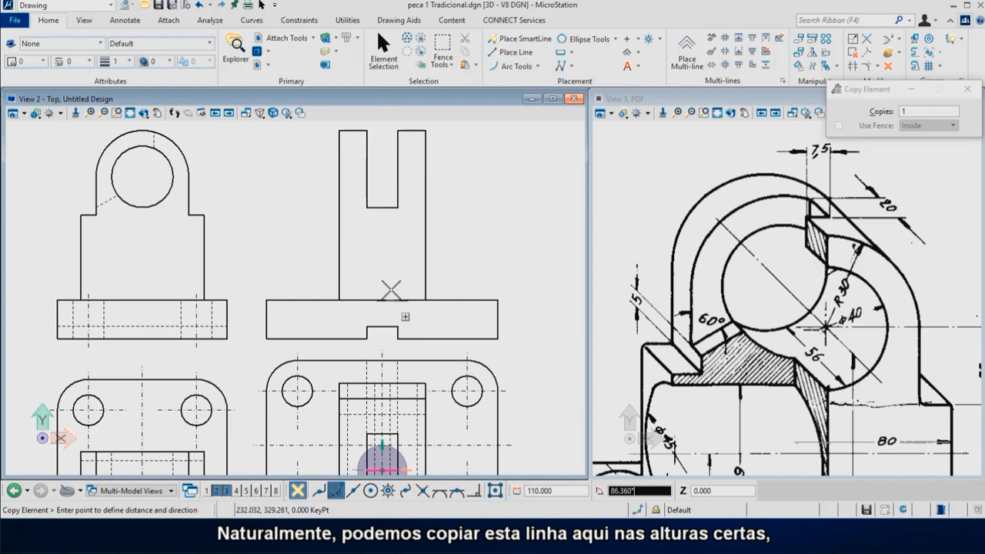
{"action": "key", "text": "Return"}
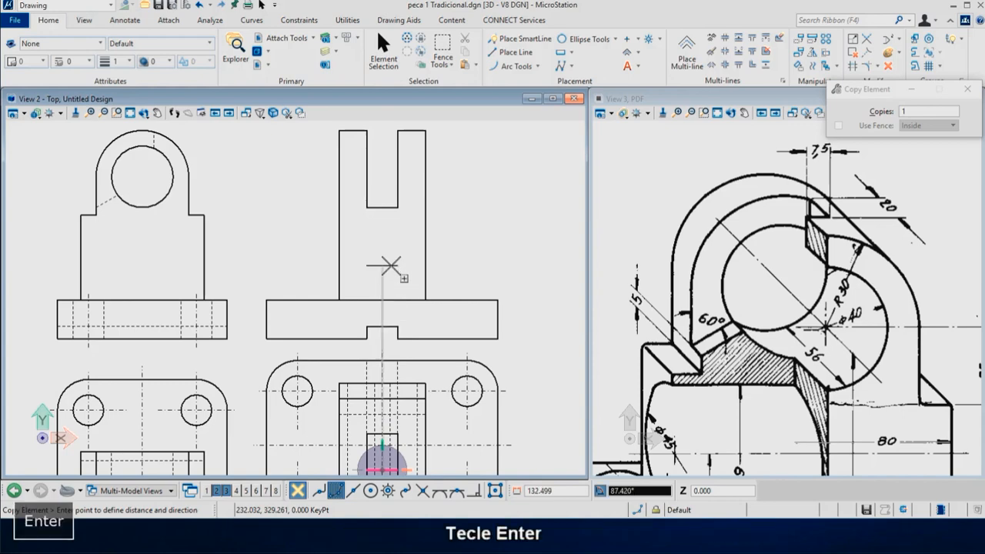
{"action": "left_click", "coordinate": [115, 197]}
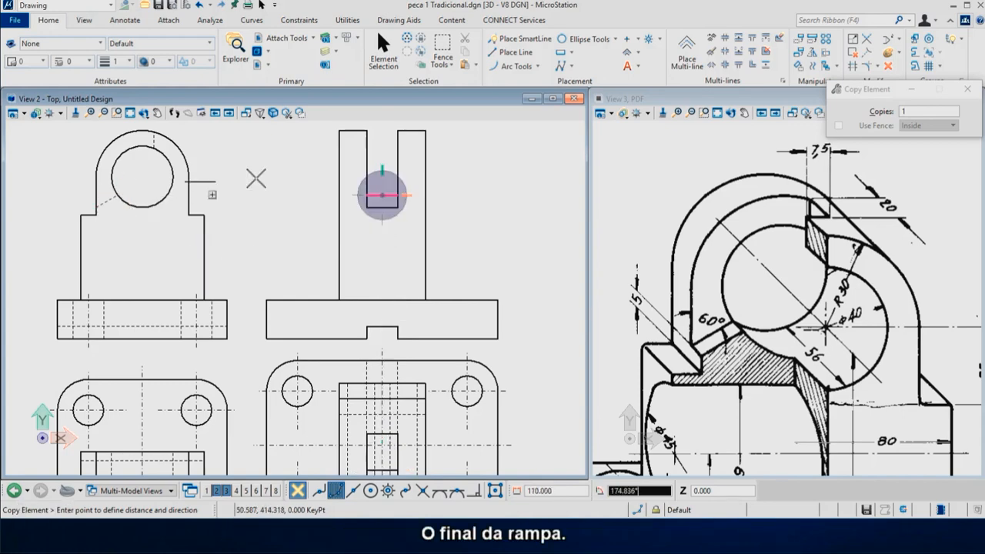
Step: Place two more copies of the slot line at the heights of the lower and upper ends of the front view's dashed vertical line
{"action": "key", "text": "Return"}
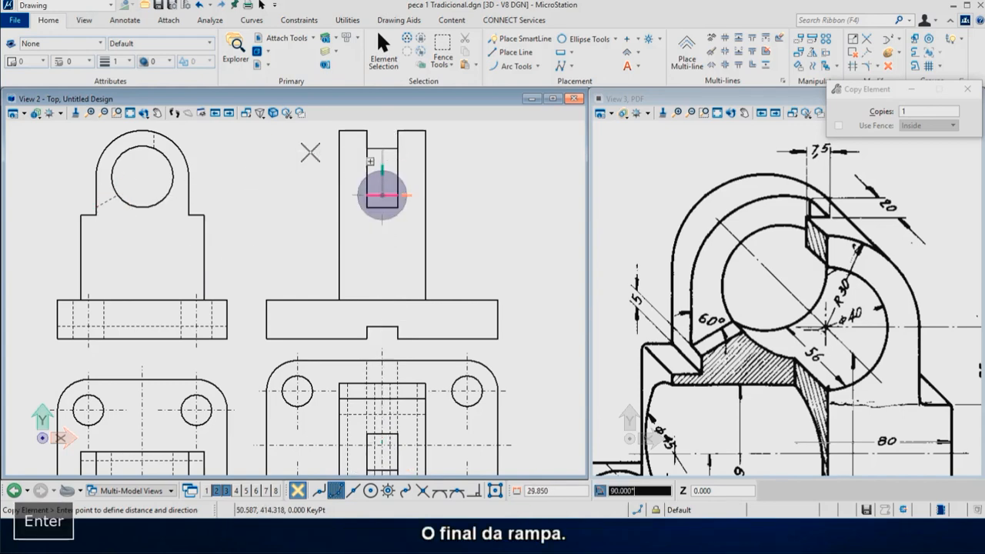
{"action": "left_click", "coordinate": [154, 144]}
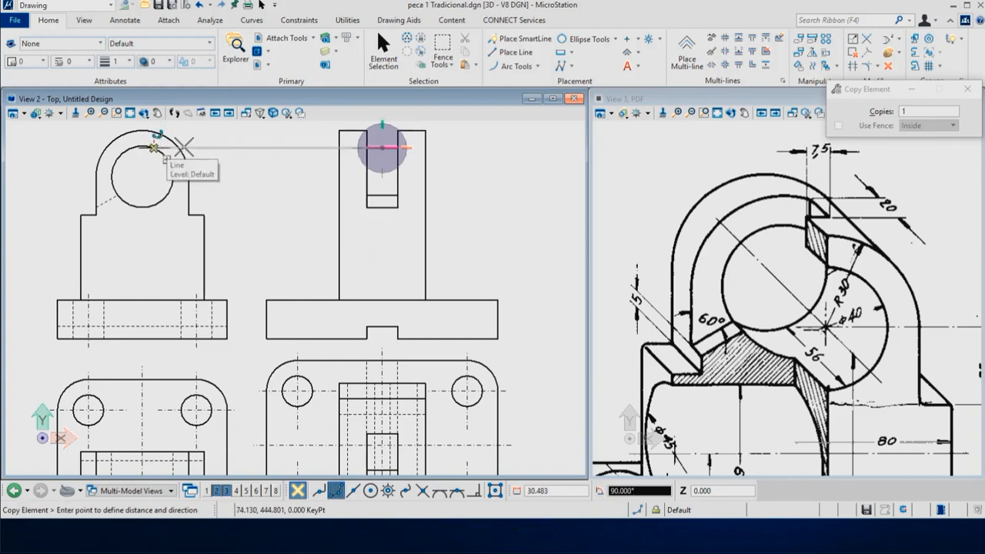
{"action": "key", "text": "Return"}
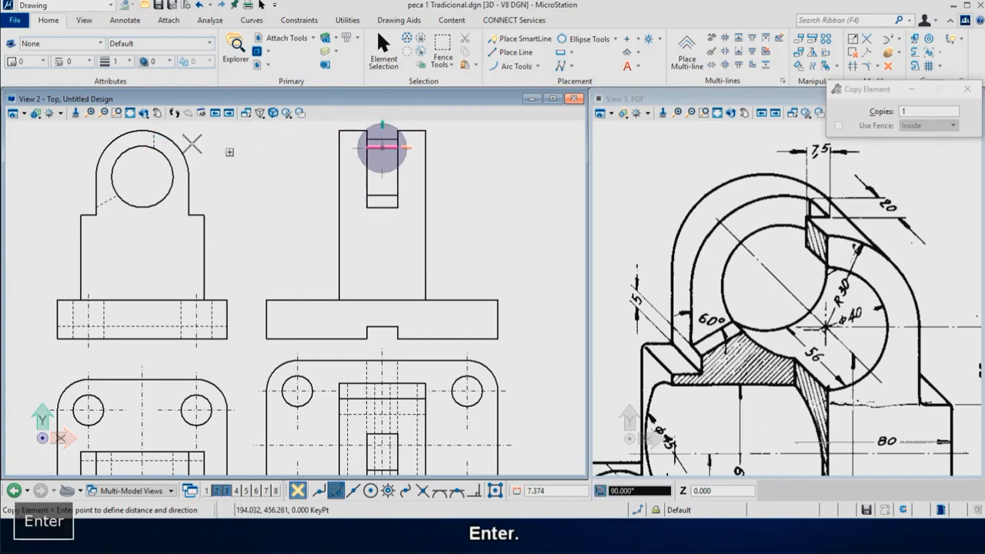
{"action": "left_click", "coordinate": [154, 132]}
{"action": "right_click", "coordinate": [266, 175]}
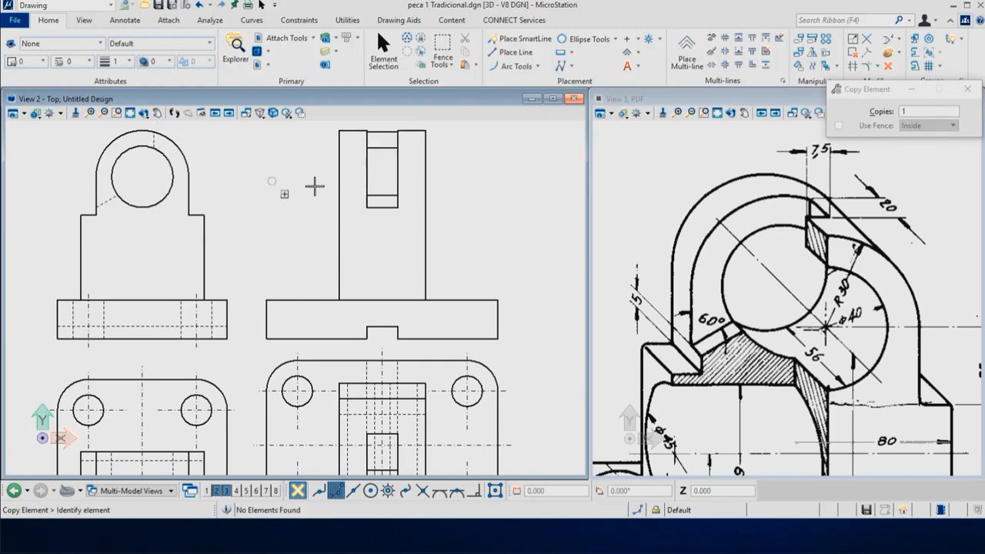
Step: Examine the lines inside the side view's slot and compare the view with the isometric reference drawing
{"action": "scroll", "coordinate": [412, 138], "scroll_direction": "up", "scroll_amount": 4}
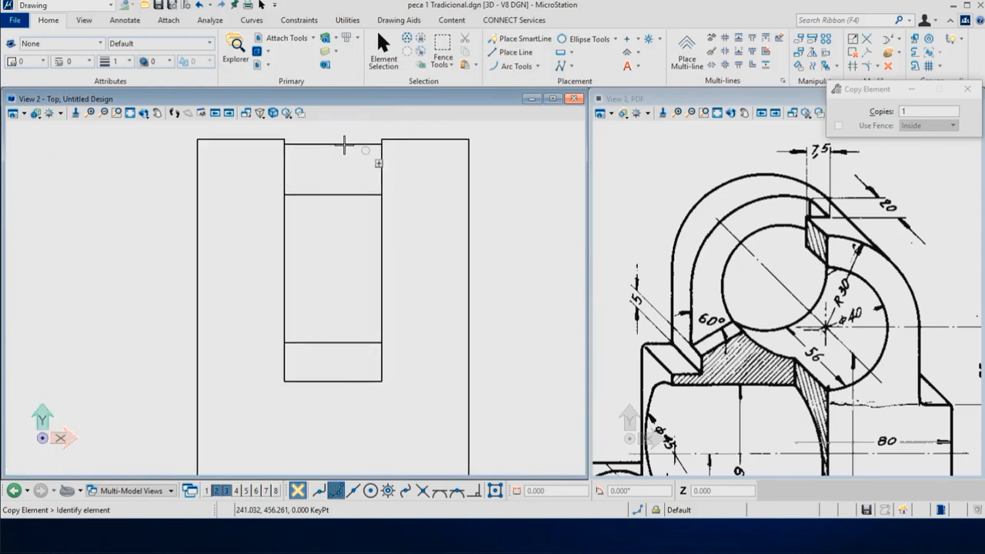
{"action": "scroll", "coordinate": [470, 122], "scroll_direction": "down", "scroll_amount": 5}
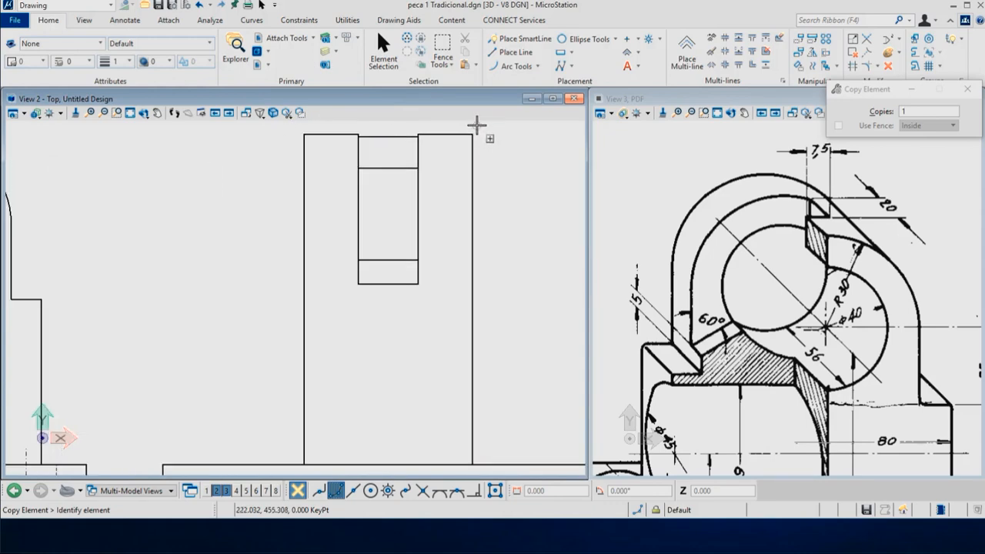
{"action": "scroll", "coordinate": [413, 133], "scroll_direction": "down", "scroll_amount": 1}
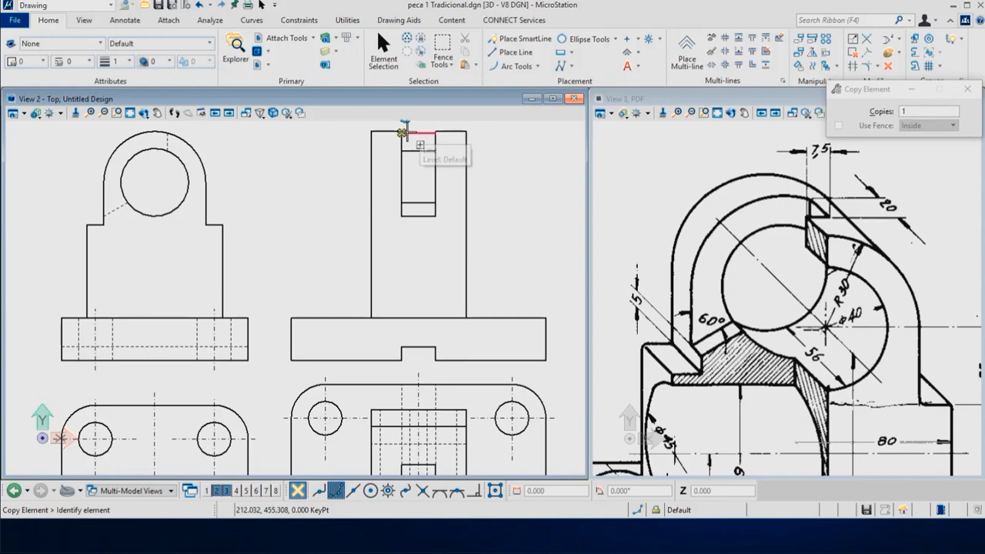
{"action": "scroll", "coordinate": [429, 136], "scroll_direction": "down", "scroll_amount": 1}
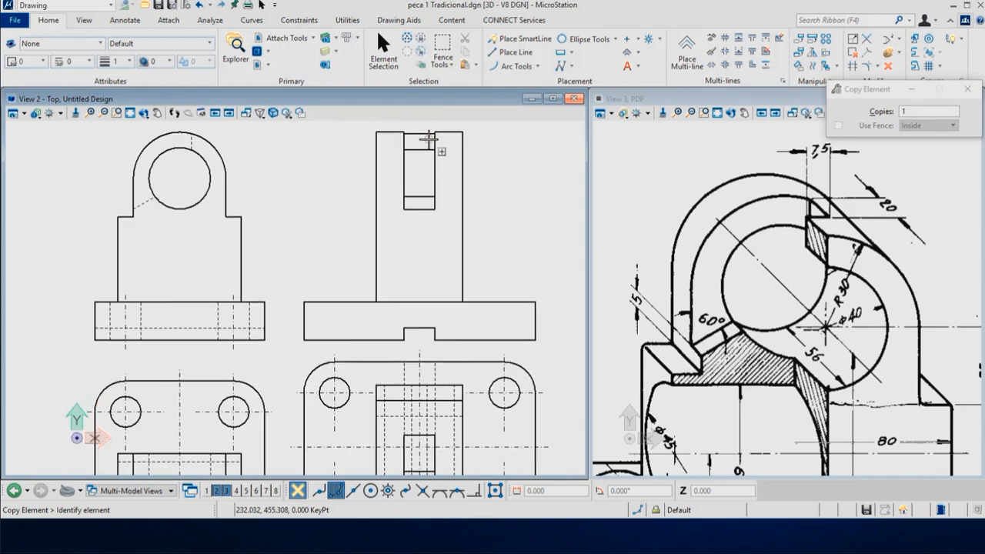
{"action": "scroll", "coordinate": [428, 139], "scroll_direction": "down", "scroll_amount": 1}
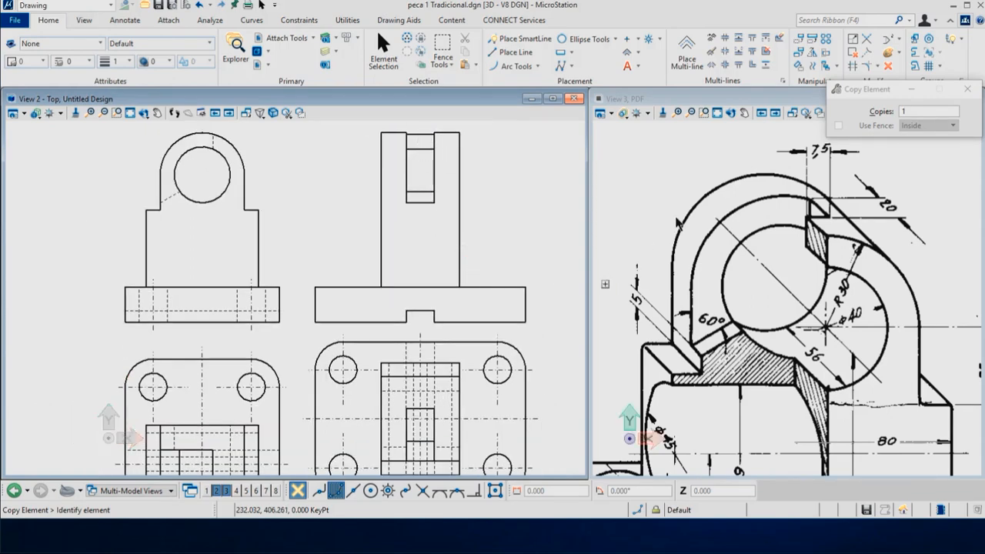
{"action": "scroll", "coordinate": [807, 176], "scroll_direction": "down", "scroll_amount": 1}
{"action": "scroll", "coordinate": [808, 175], "scroll_direction": "down", "scroll_amount": 1}
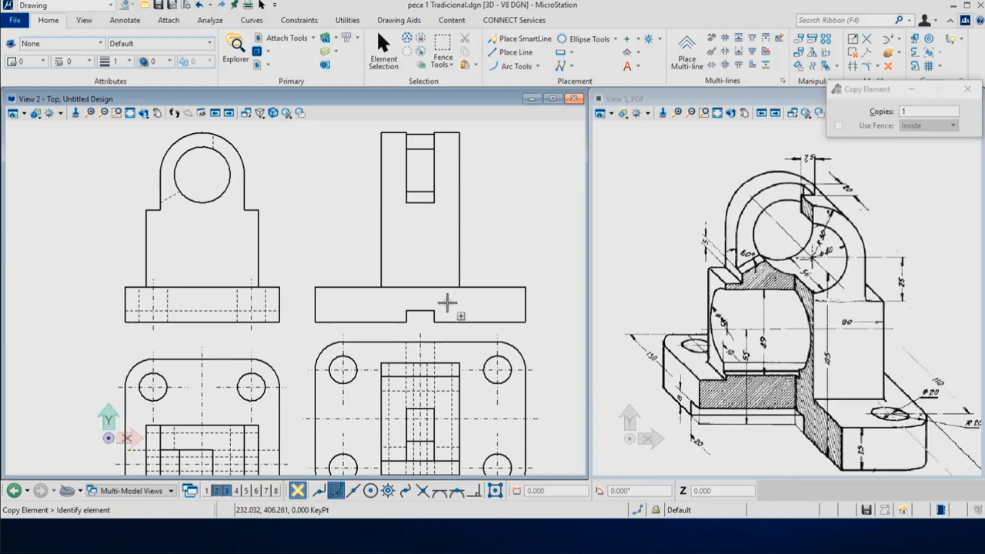
Step: Copy the right base hole's hidden edges and centre line from the front view horizontally onto both hole positions of the side view, aligned with the rotated copy
{"action": "right_click", "coordinate": [323, 227]}
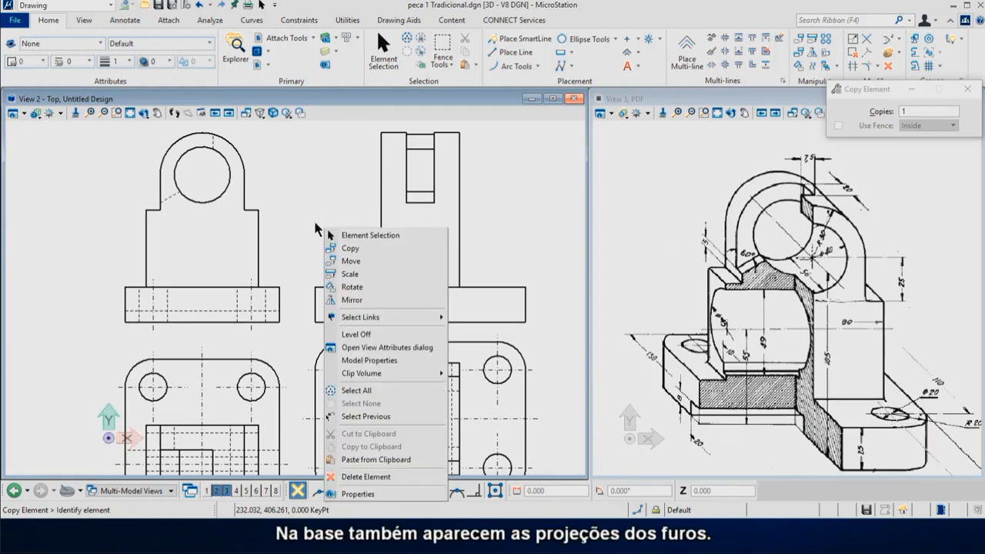
{"action": "left_click", "coordinate": [357, 239]}
{"action": "left_click_drag", "start_coordinate": [216, 262], "coordinate": [281, 353]}
{"action": "right_click", "coordinate": [321, 238]}
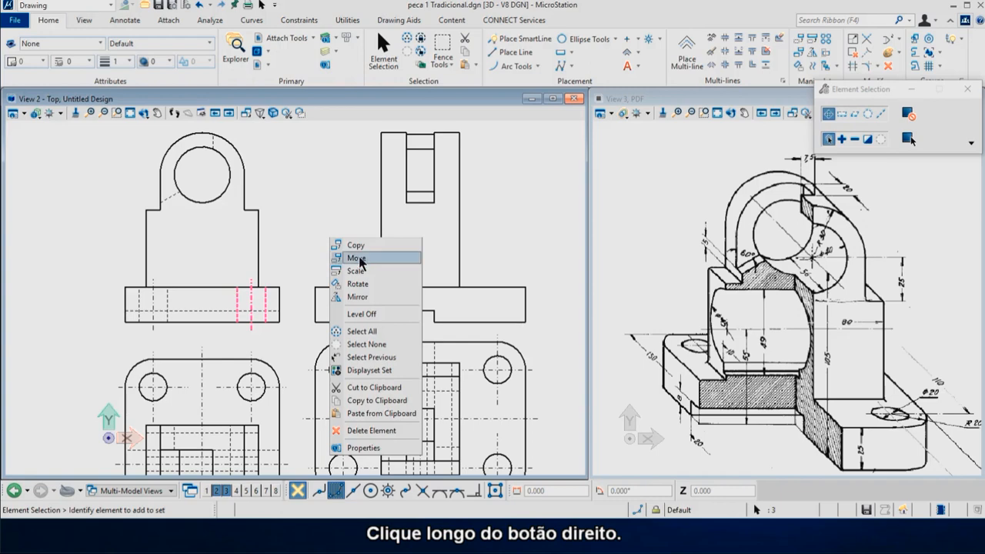
{"action": "left_click", "coordinate": [348, 246]}
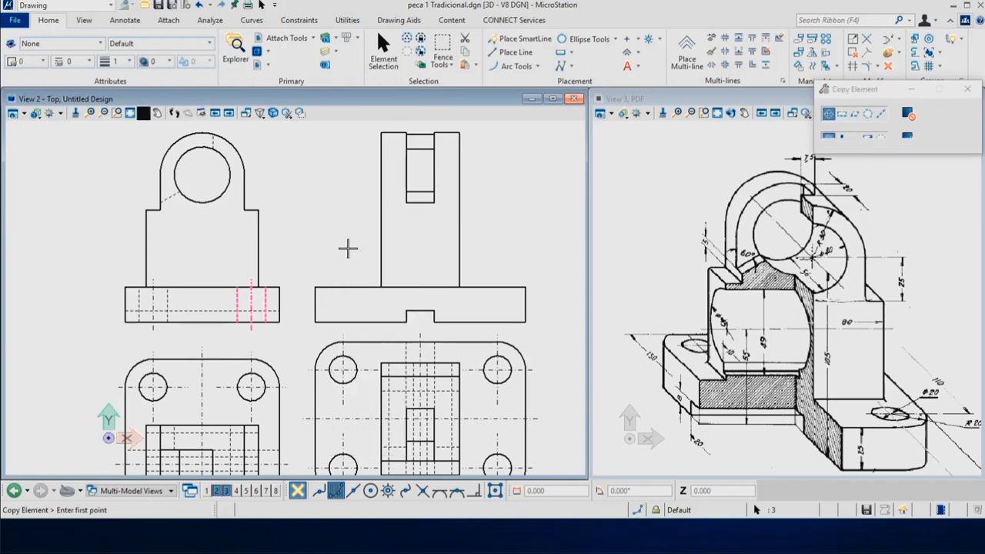
{"action": "left_click", "coordinate": [251, 330]}
{"action": "key", "text": "Return"}
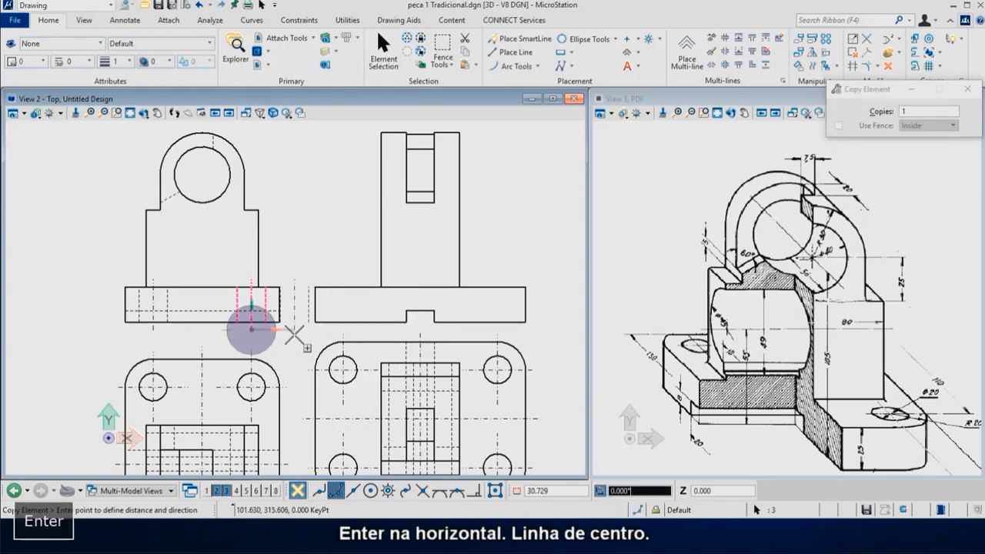
{"action": "left_click", "coordinate": [344, 329]}
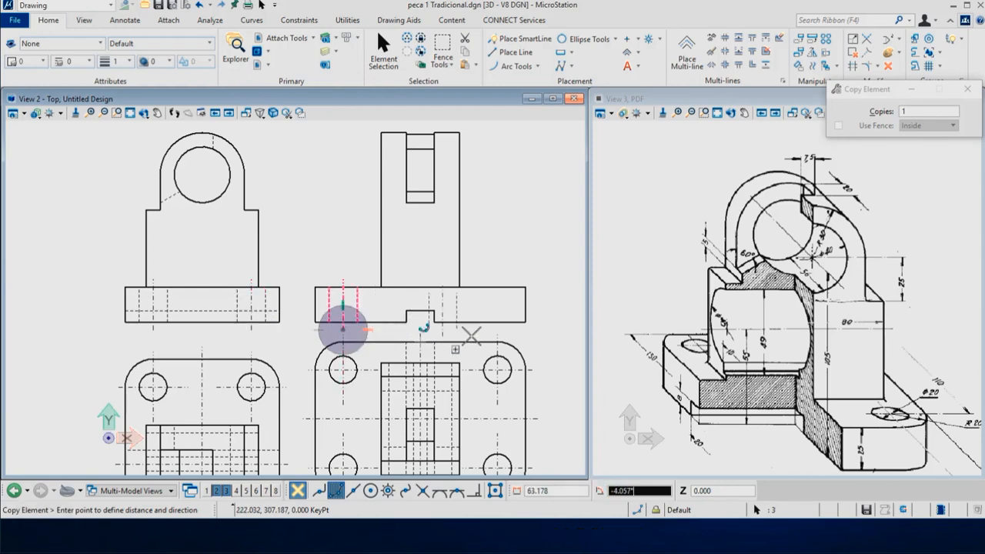
{"action": "key", "text": "Return"}
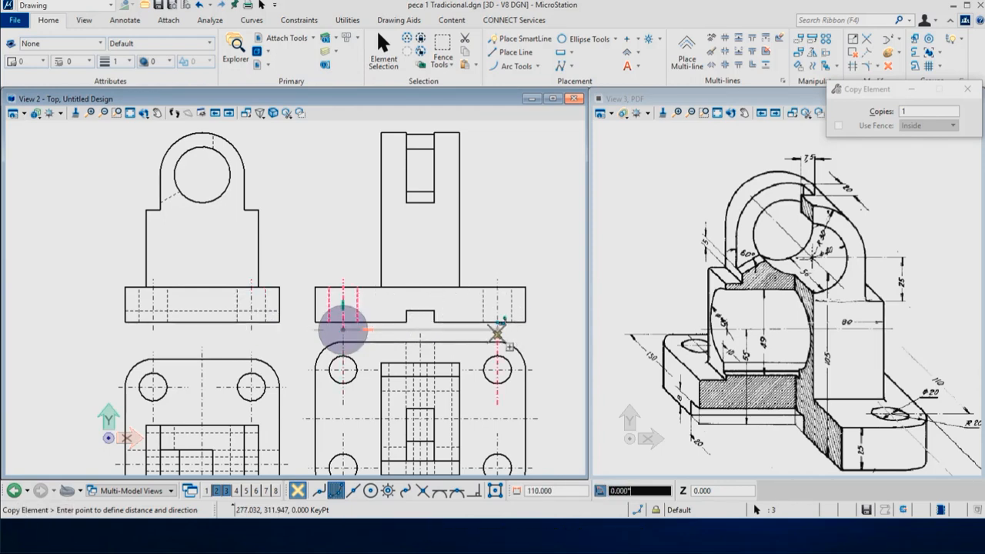
{"action": "left_click", "coordinate": [498, 329]}
{"action": "key", "text": "Escape"}
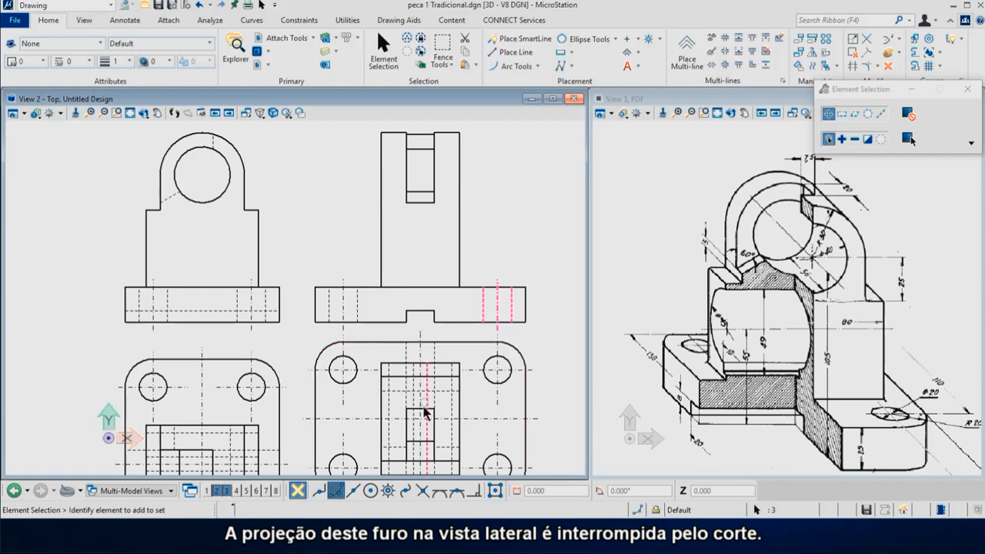
Step: Copy the bore's three dashed lines from the rotated copy vertically onto the side view's upright, aligned with the top of the front view's circle
{"action": "left_click", "coordinate": [396, 391]}
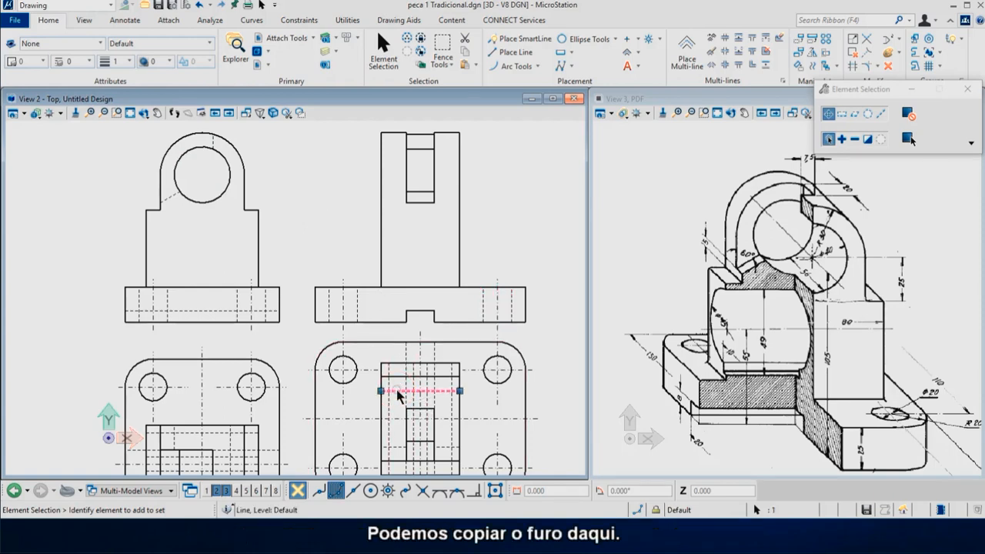
{"action": "left_click", "coordinate": [395, 447], "text": "ctrl"}
{"action": "left_click", "coordinate": [447, 447], "text": "ctrl"}
{"action": "right_click", "coordinate": [565, 348]}
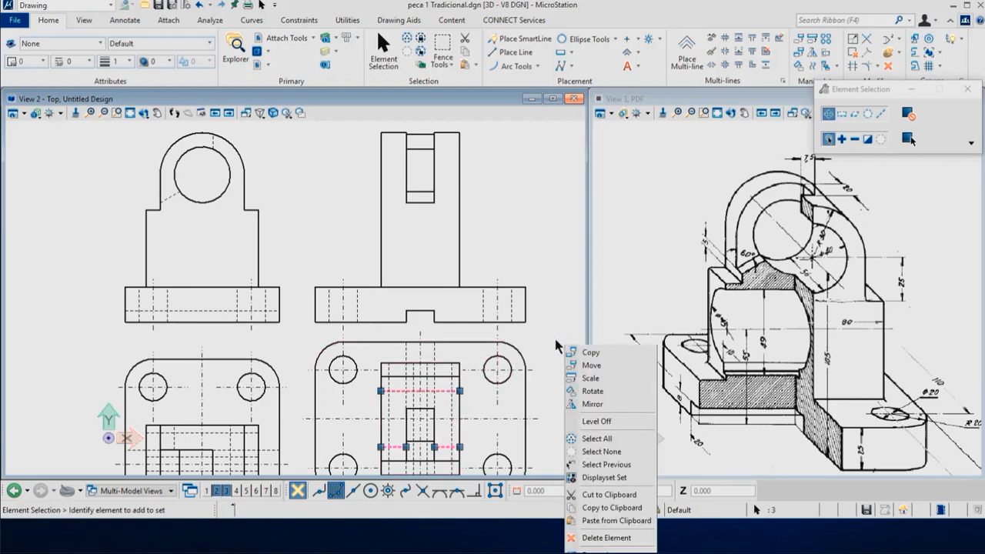
{"action": "left_click", "coordinate": [586, 354]}
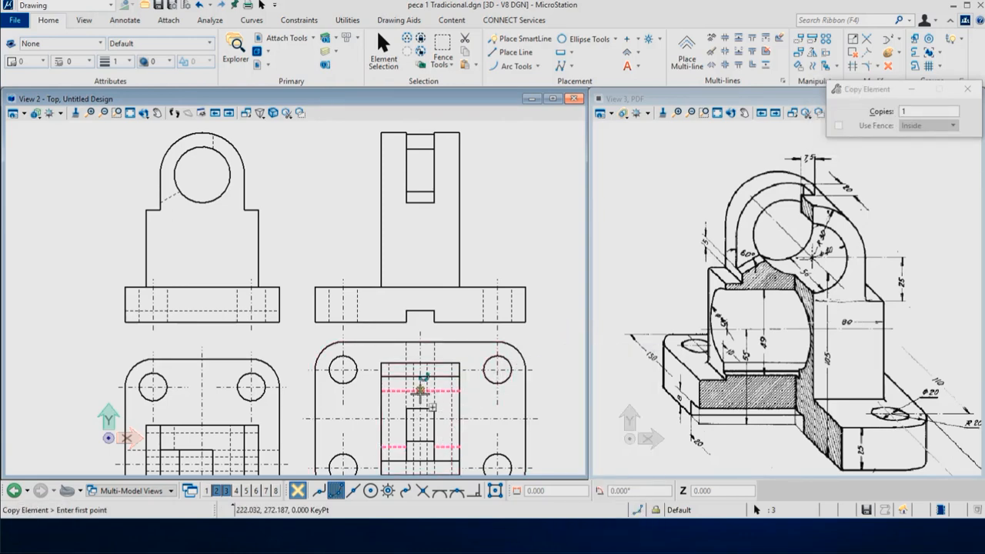
{"action": "left_click", "coordinate": [422, 389]}
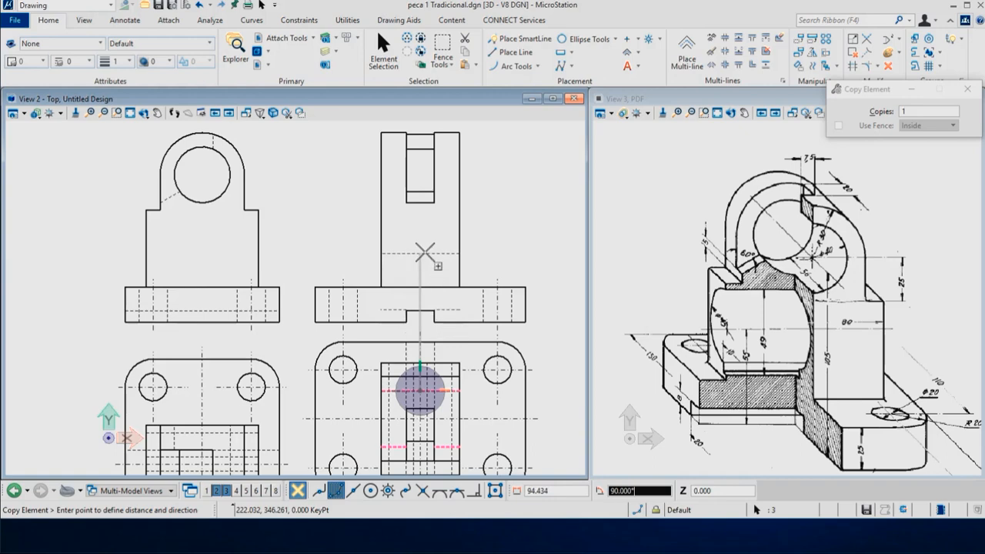
{"action": "key", "text": "Return"}
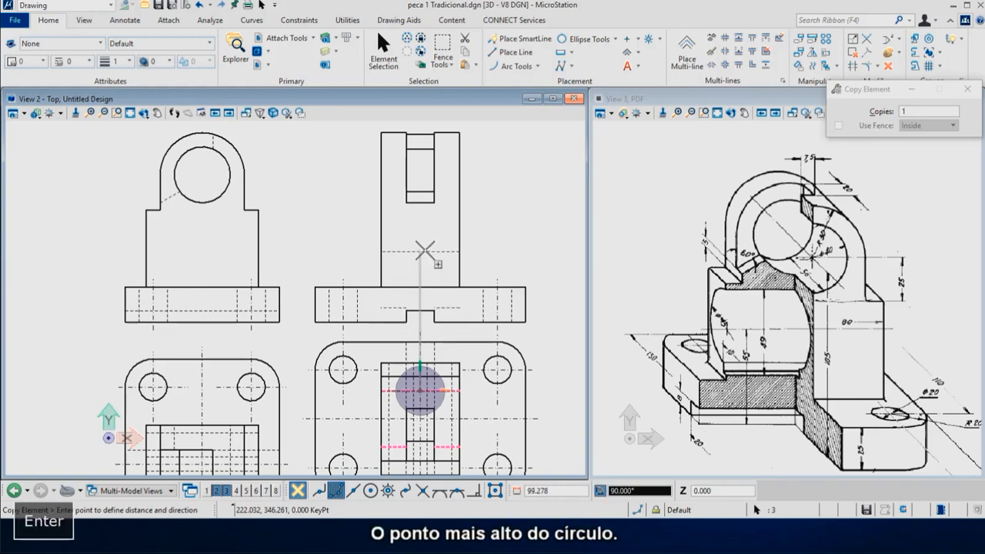
{"action": "left_click", "coordinate": [202, 145]}
{"action": "key", "text": "Escape"}
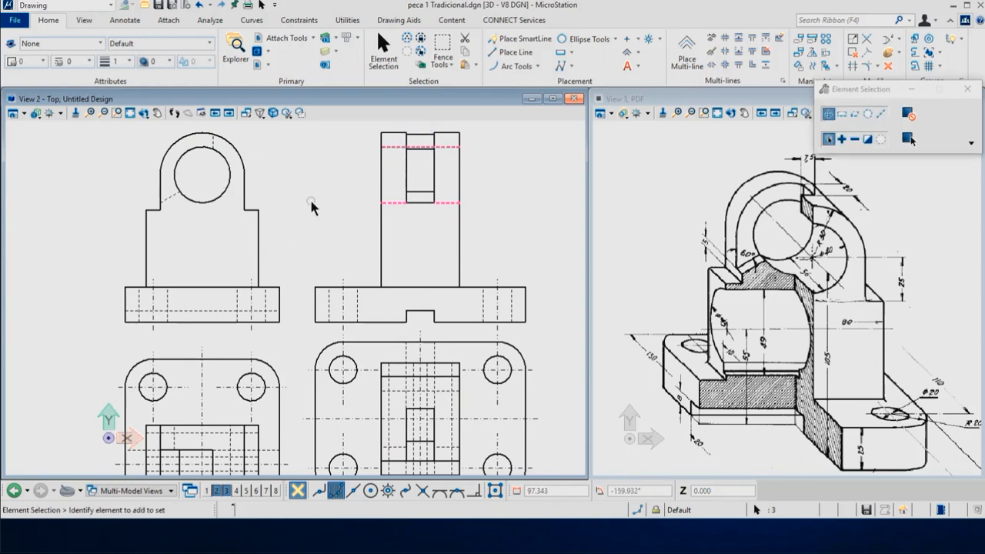
{"action": "left_click", "coordinate": [332, 195]}
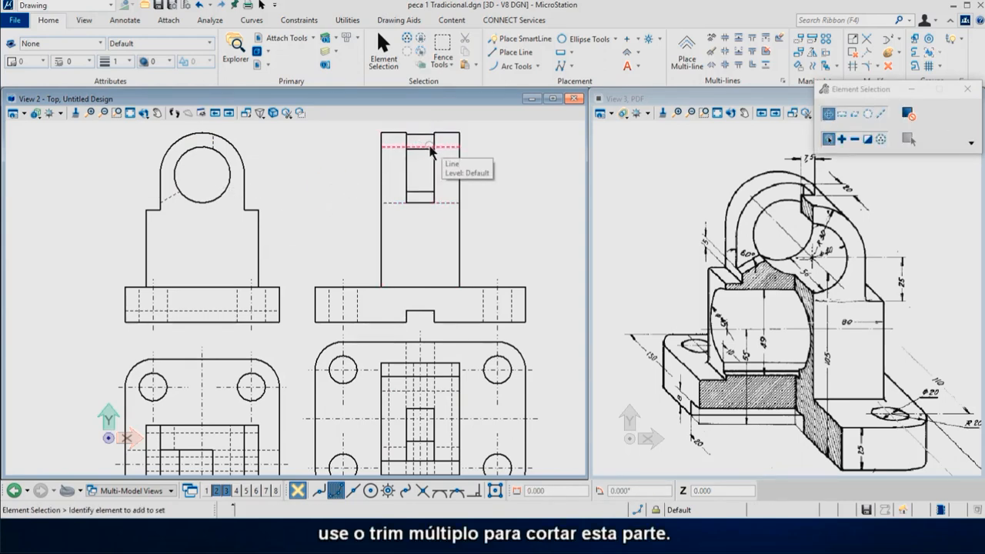
Step: Trim away the part of the bore's upper dashed line inside the slot with Trim Multiple, using the upright's outline as cutting edge
{"action": "left_click", "coordinate": [853, 68]}
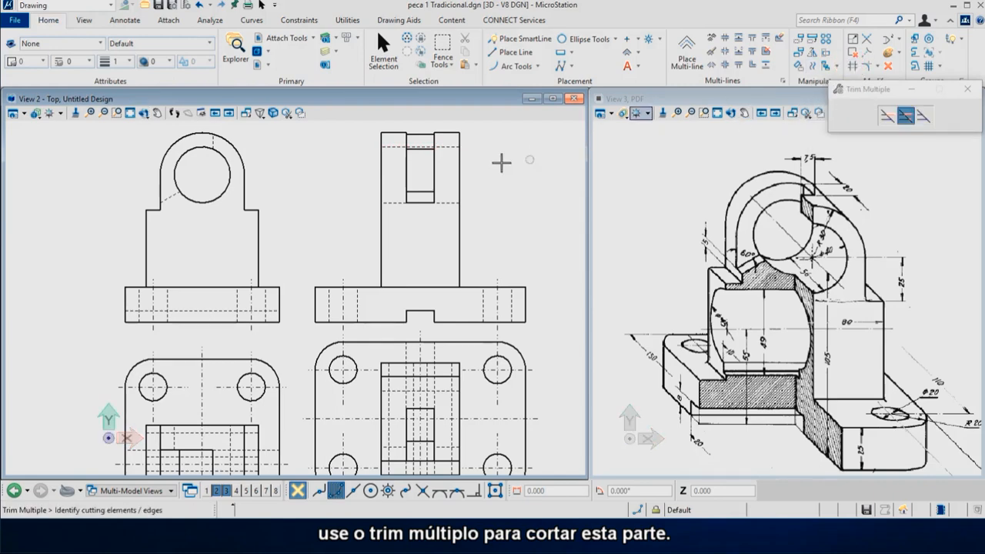
{"action": "left_click", "coordinate": [423, 145]}
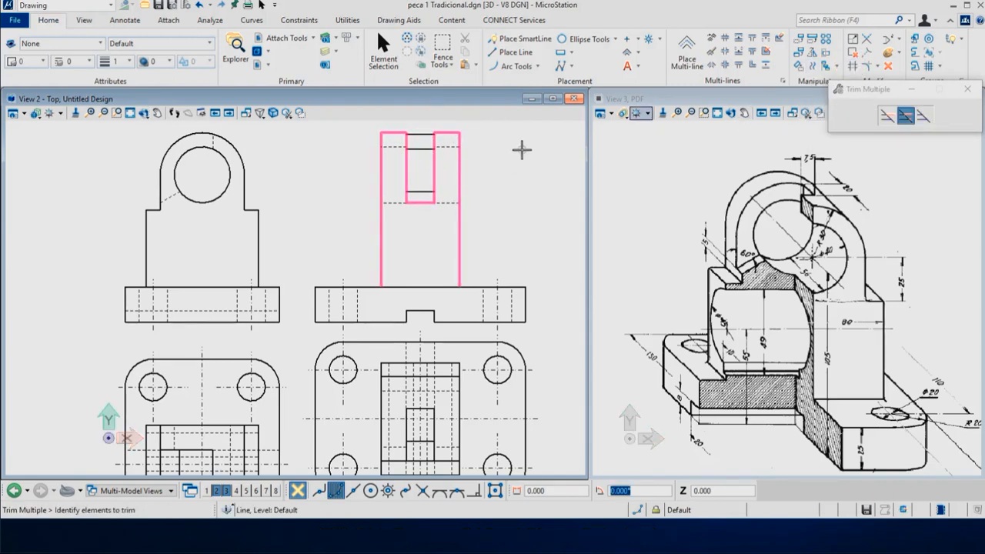
{"action": "right_click", "coordinate": [519, 157]}
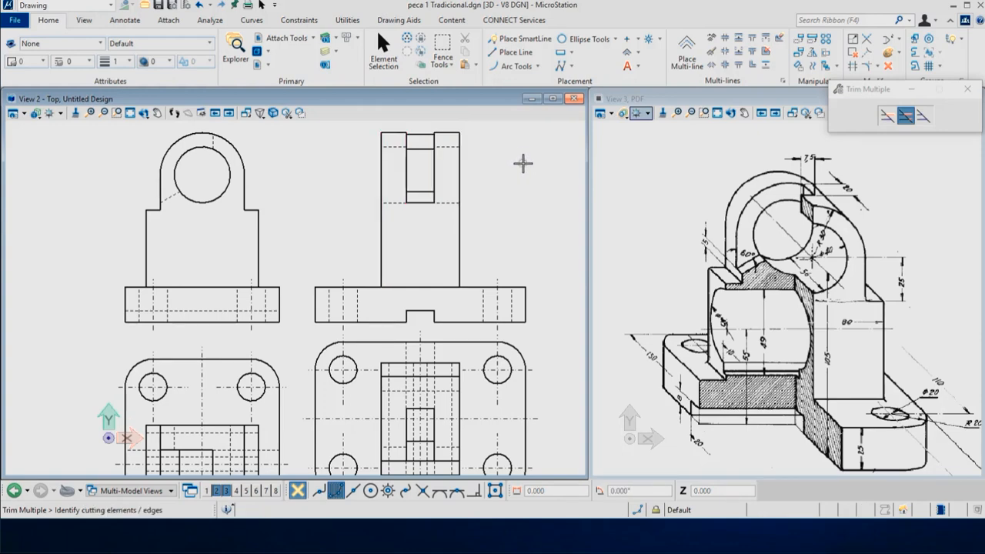
Step: Copy the block's full-width solid horizontal line from the rotated copy straight up to the height of the front view's shoulder
{"action": "right_click", "coordinate": [511, 221]}
{"action": "left_click", "coordinate": [550, 246]}
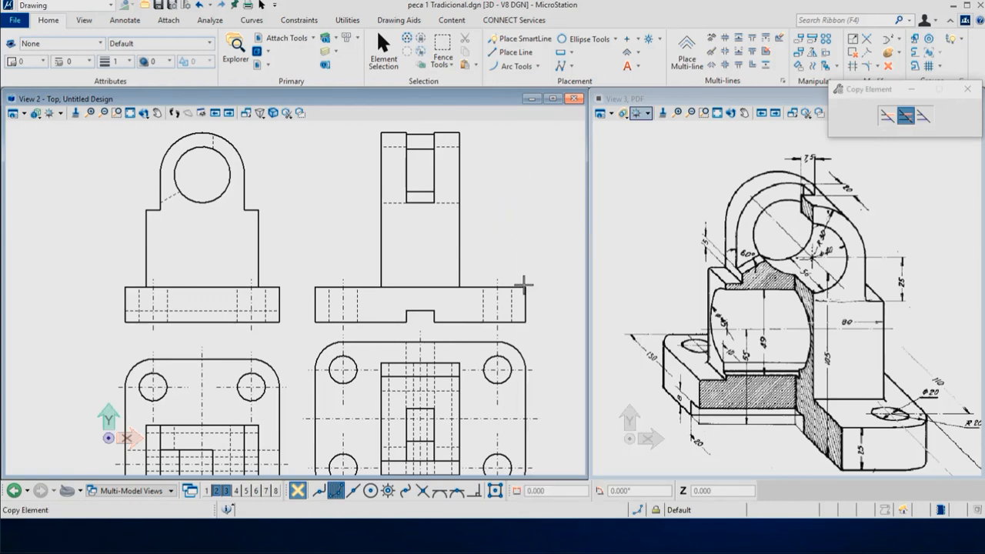
{"action": "left_click", "coordinate": [421, 376]}
{"action": "key", "text": "Return"}
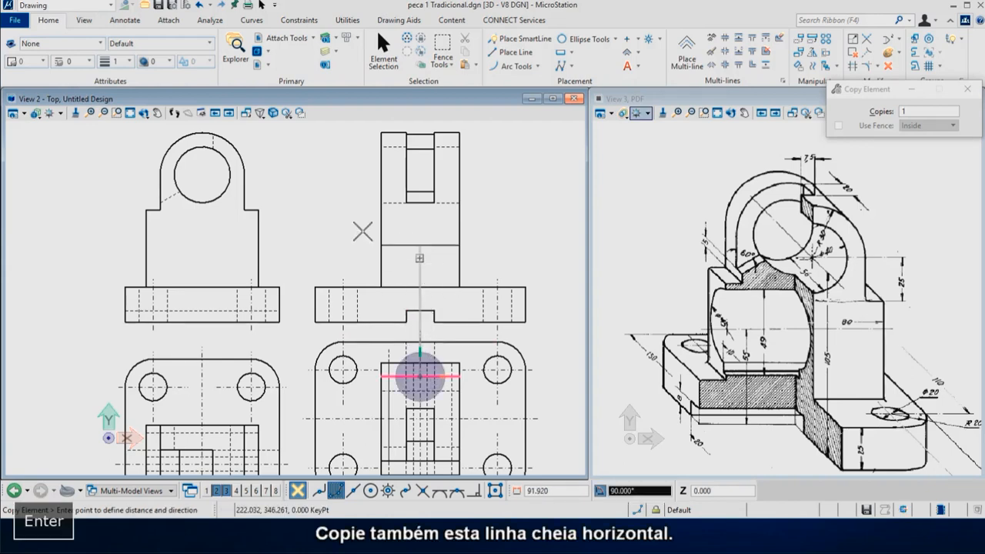
{"action": "left_click", "coordinate": [258, 210]}
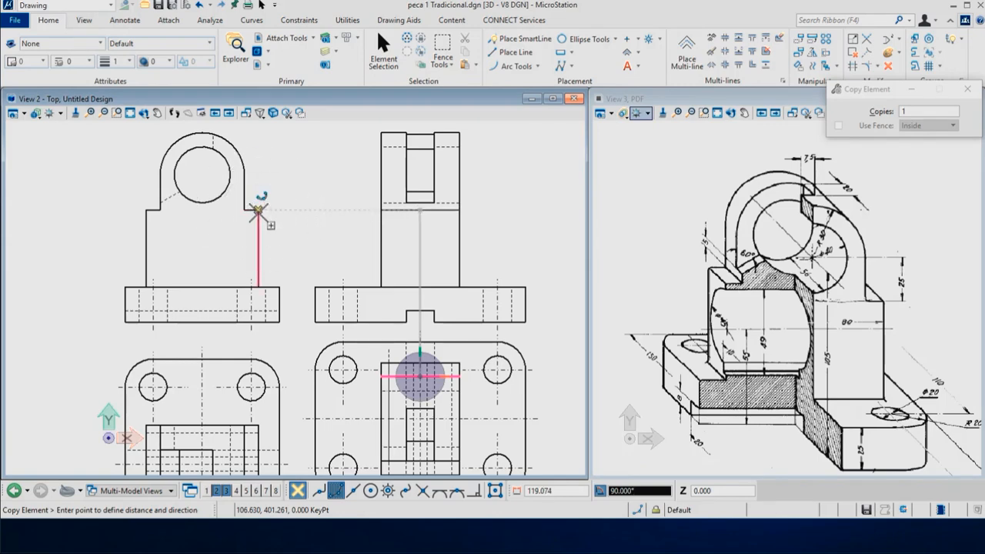
Step: Place the copied horizontal line across the side view's block, level with the front view's right shoulder corner, and finish copying
{"action": "left_click", "coordinate": [258, 210]}
{"action": "right_click", "coordinate": [299, 226]}
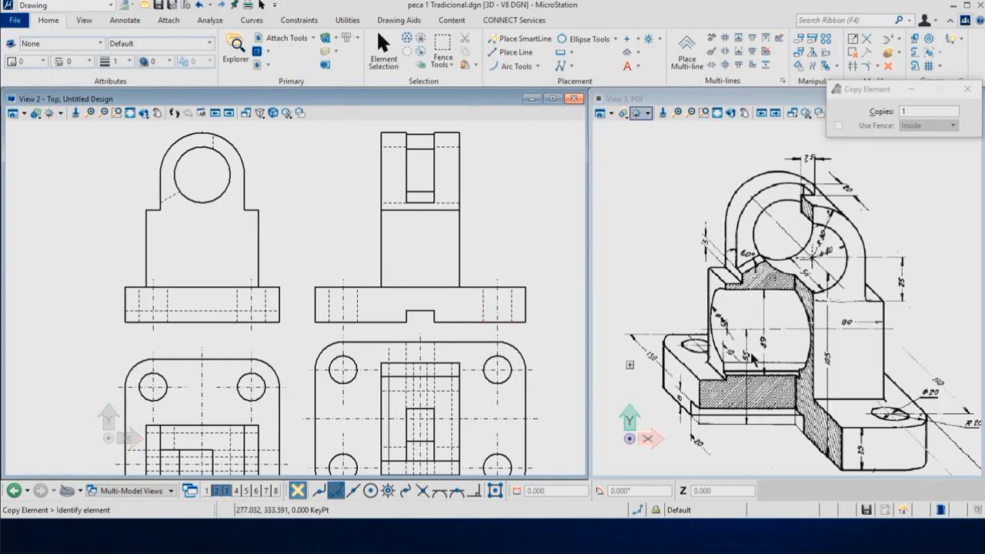
Step: Start a circle by centre and set the drawing origin midway between the lower corners of the side view's base notch
{"action": "scroll", "coordinate": [759, 400], "scroll_direction": "up", "scroll_amount": 4}
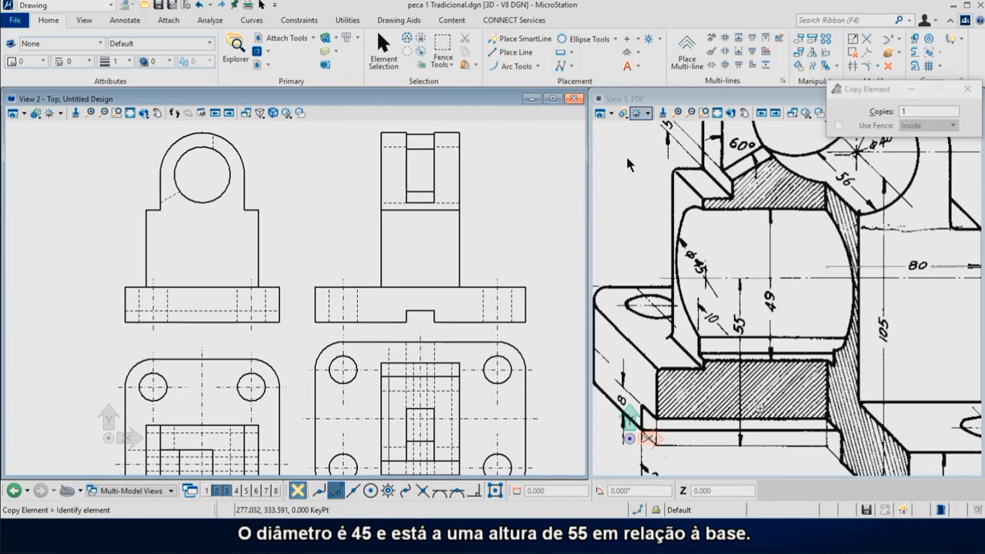
{"action": "left_click", "coordinate": [562, 39]}
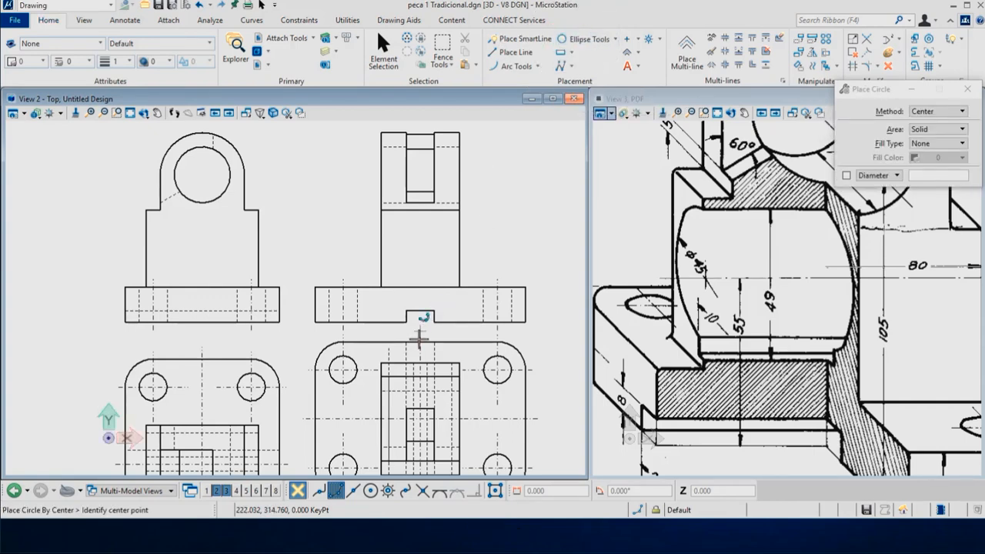
{"action": "scroll", "coordinate": [412, 329], "scroll_direction": "up", "scroll_amount": 2}
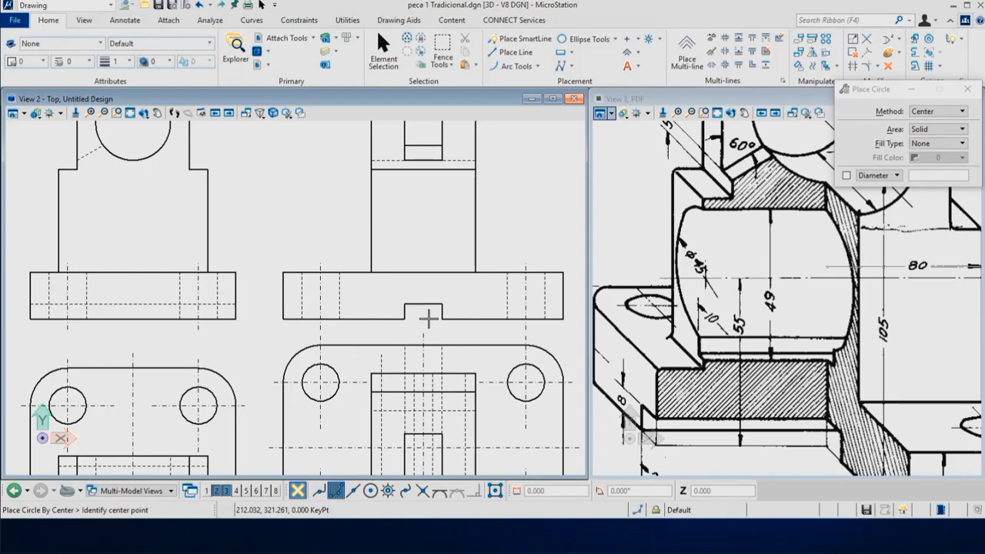
{"action": "key", "text": "o"}
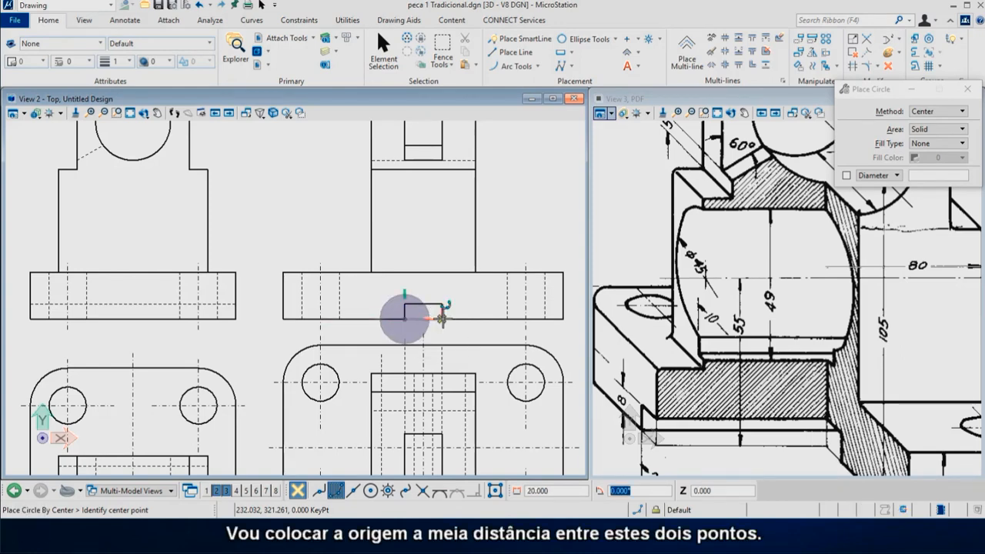
{"action": "key", "text": "Up"}
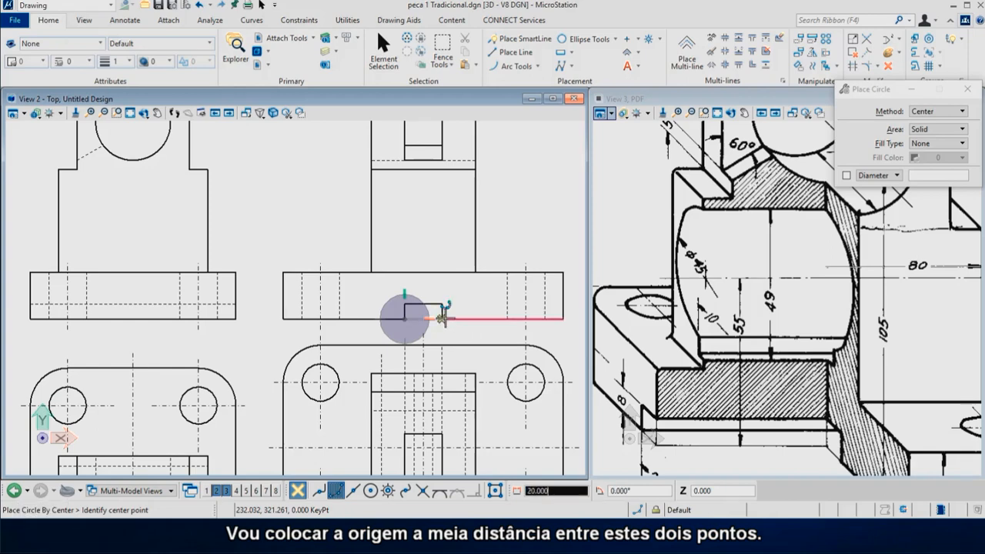
{"action": "key", "text": "slash"}
{"action": "type", "text": "2"}
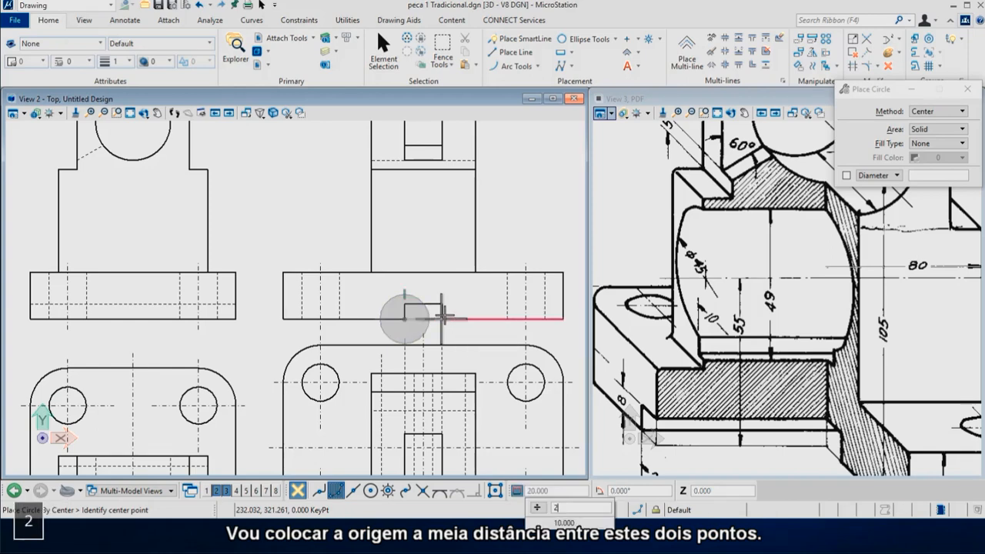
{"action": "key", "text": "Return"}
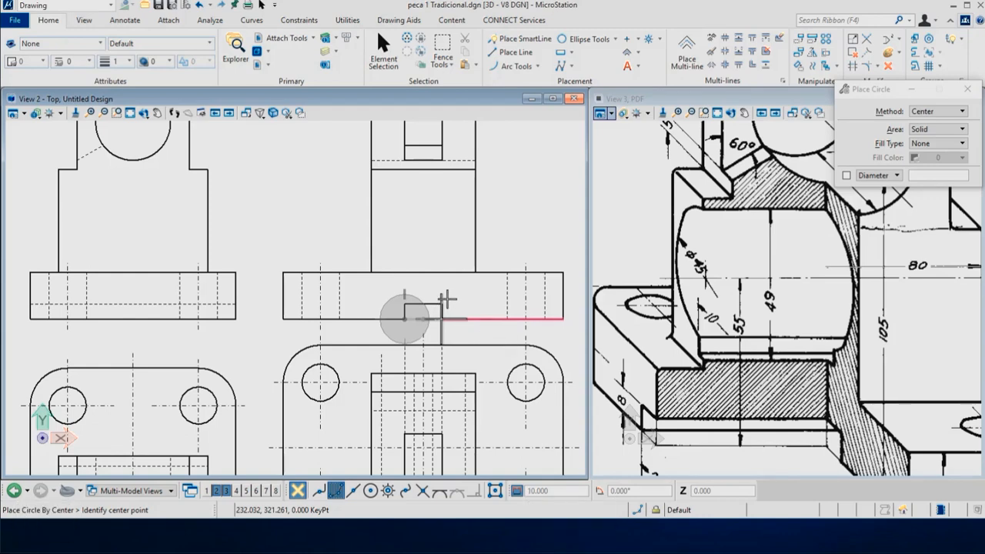
{"action": "key", "text": "0"}
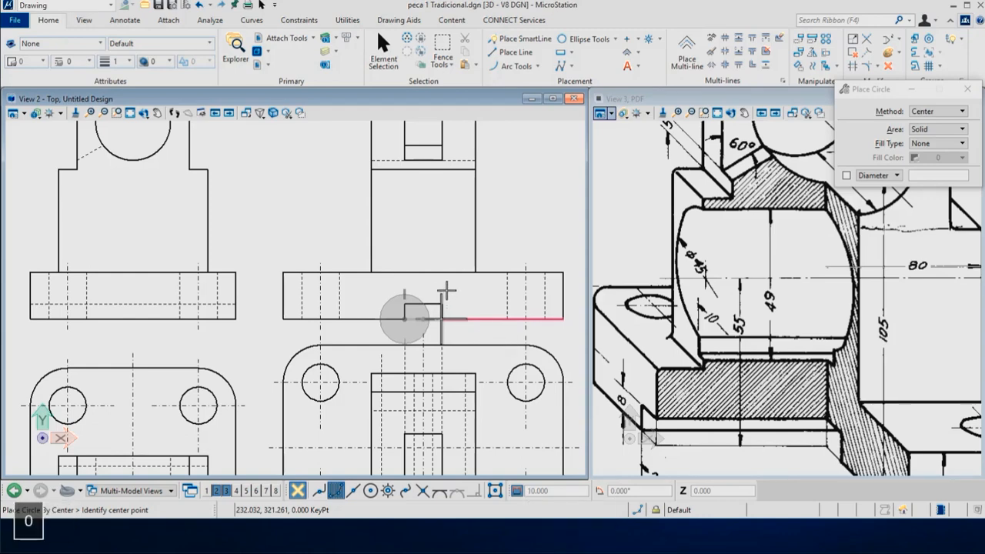
{"action": "key", "text": "o"}
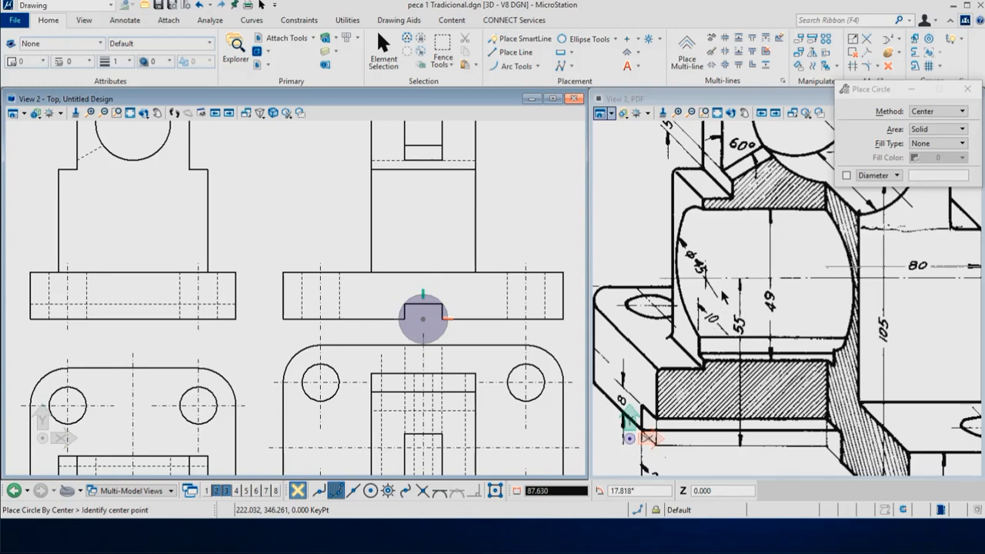
Step: Place the 45 mm circle centred 55 mm above the origin, snapping its radius to the rotated copy's dashed line, and delete the leftover dashed line
{"action": "type", "text": "55"}
{"action": "left_click", "coordinate": [423, 213]}
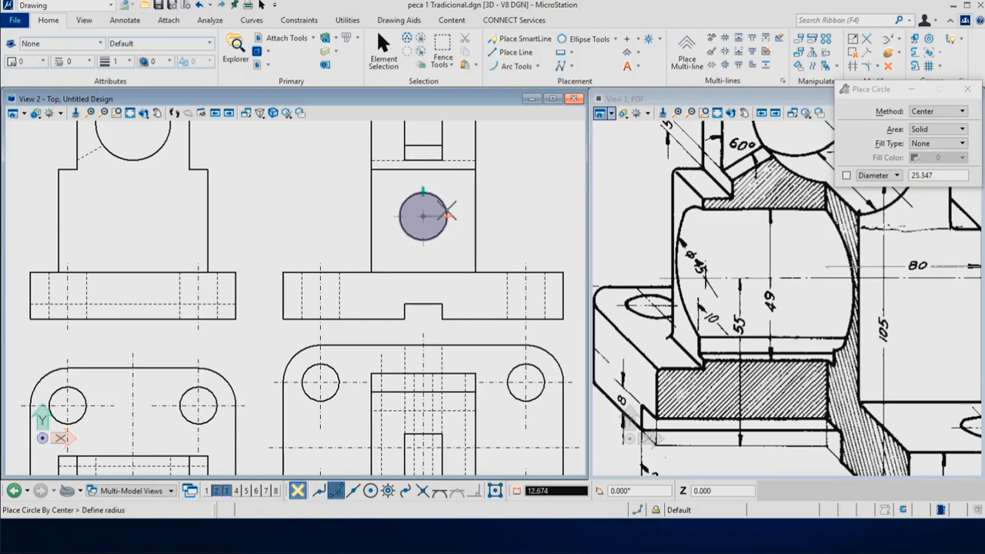
{"action": "key", "text": "Return"}
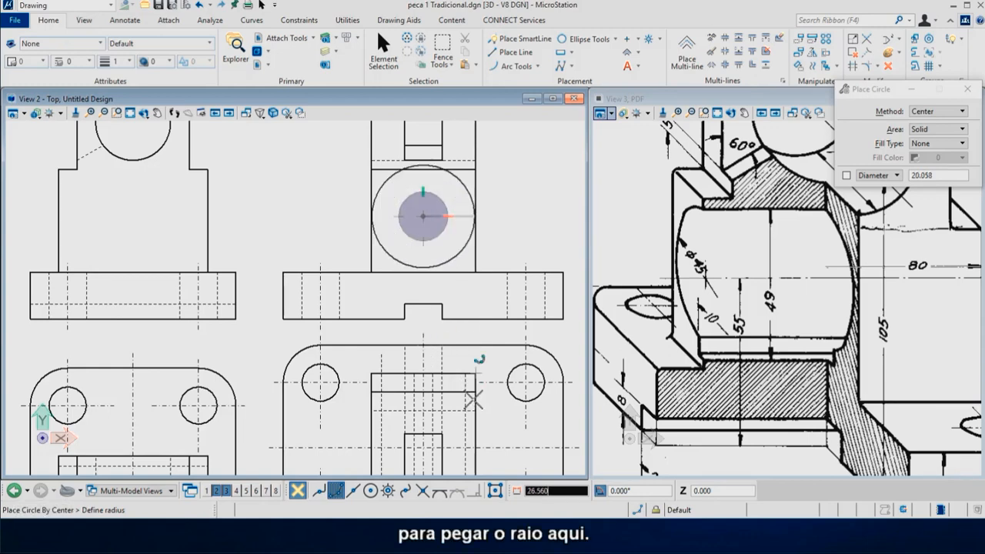
{"action": "left_click", "coordinate": [465, 376]}
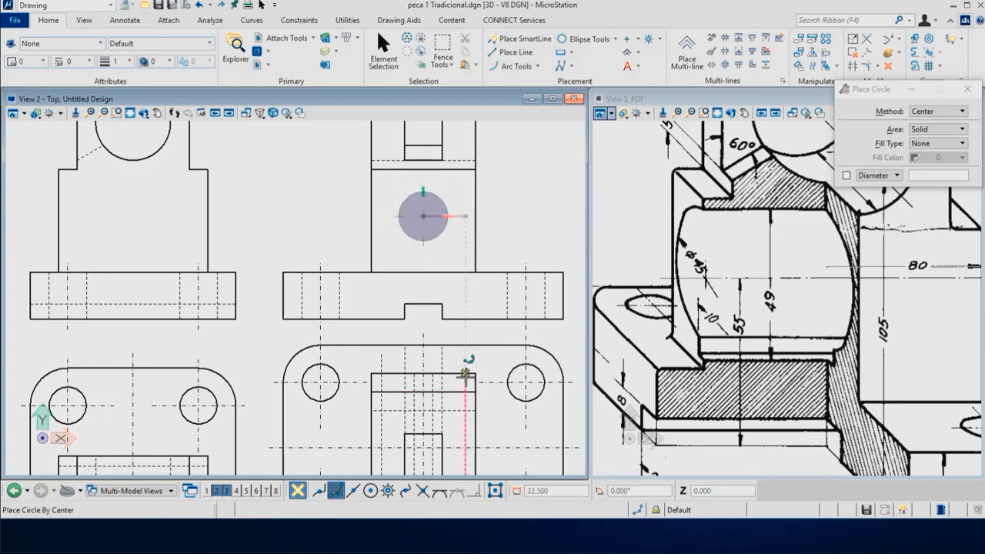
{"action": "key", "text": "Delete"}
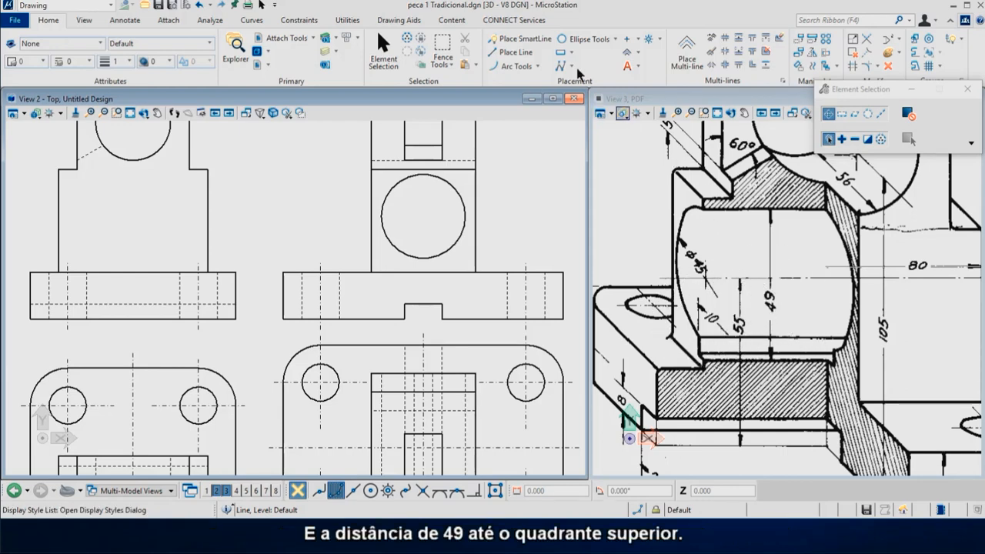
Step: Sketch an open-topped keyway outline between the views with SmartLine: left leg about 18 mm, base 10 mm and right leg 10 mm
{"action": "left_click", "coordinate": [510, 40]}
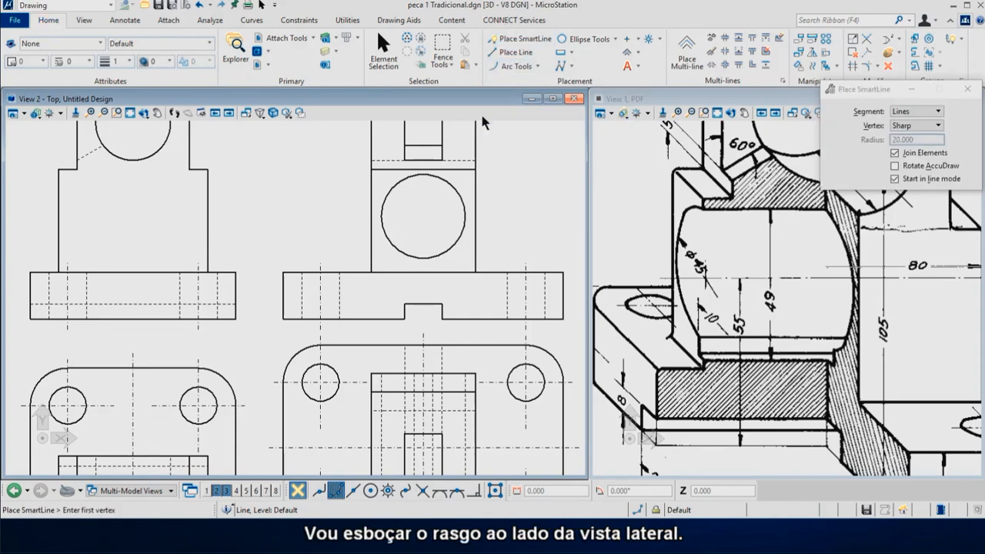
{"action": "left_click", "coordinate": [266, 163]}
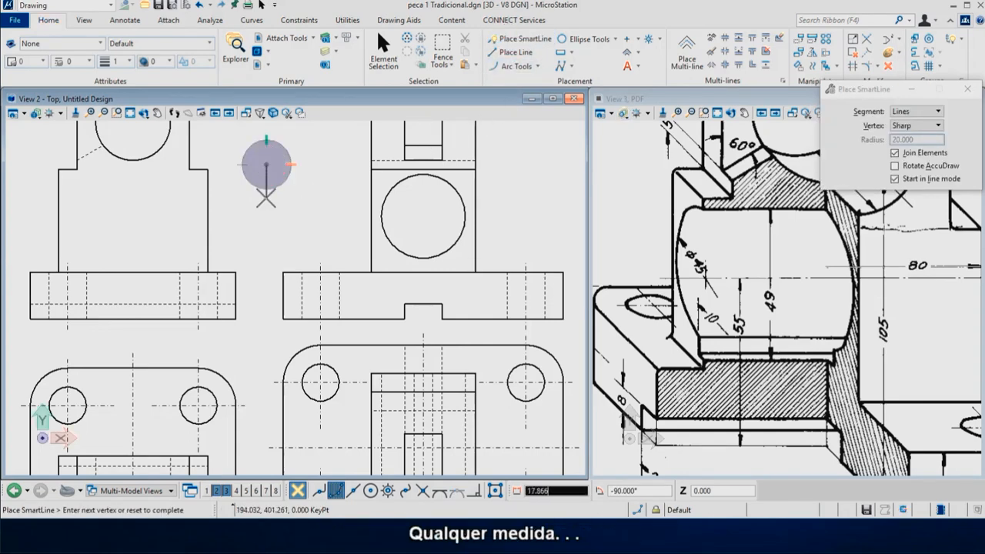
{"action": "left_click", "coordinate": [267, 197]}
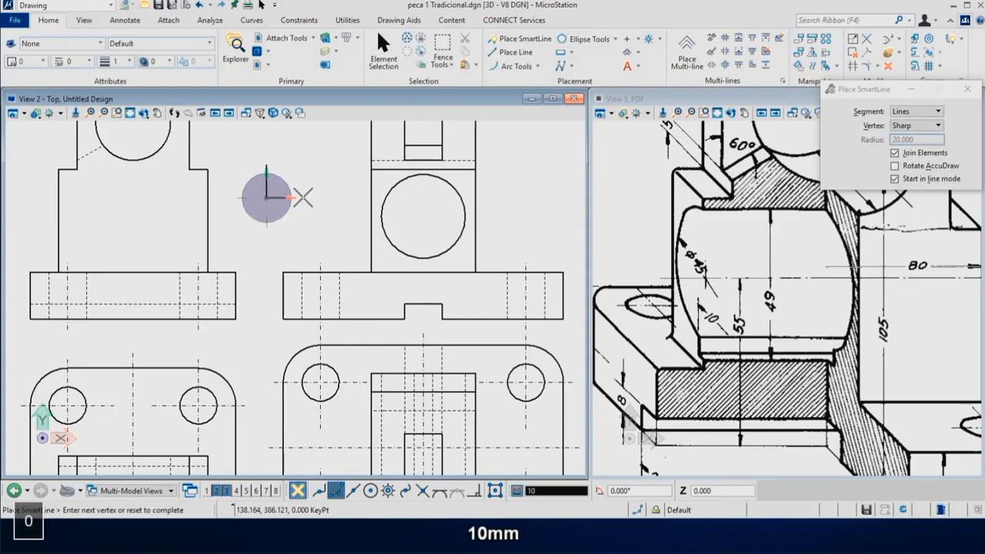
{"action": "left_click", "coordinate": [302, 197]}
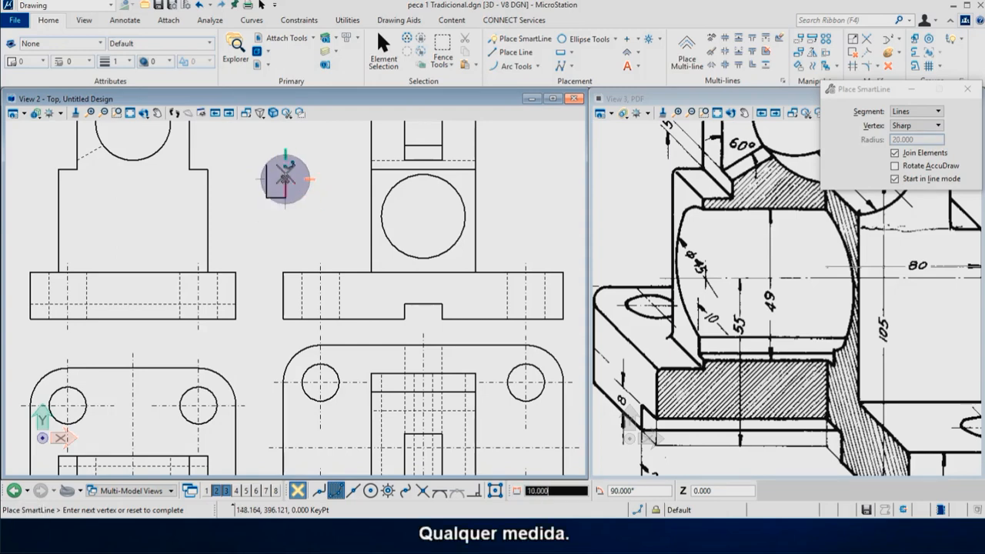
{"action": "right_click", "coordinate": [306, 160]}
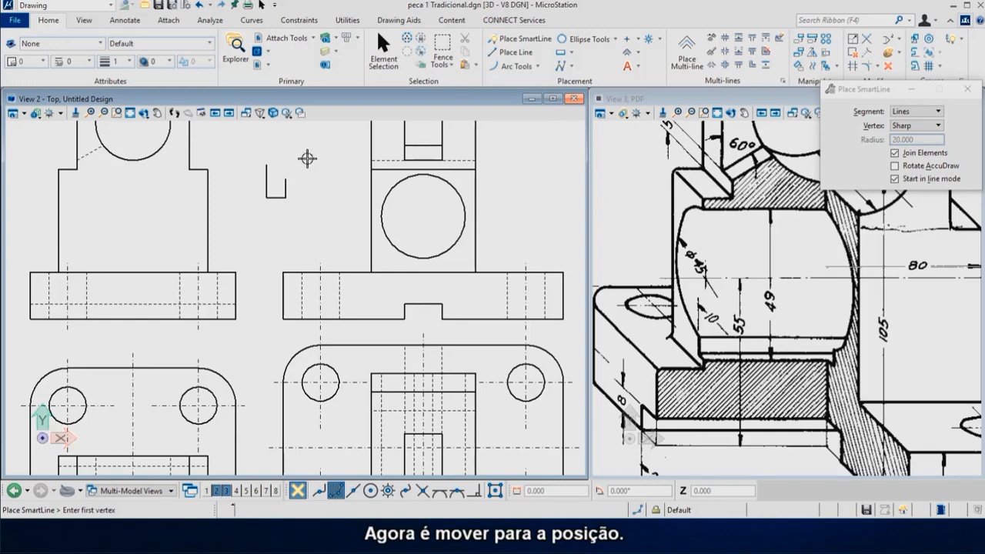
Step: Move the keyway outline by its base midpoint to 49 mm directly below the upper quadrant of the side view's circle
{"action": "right_click", "coordinate": [307, 162]}
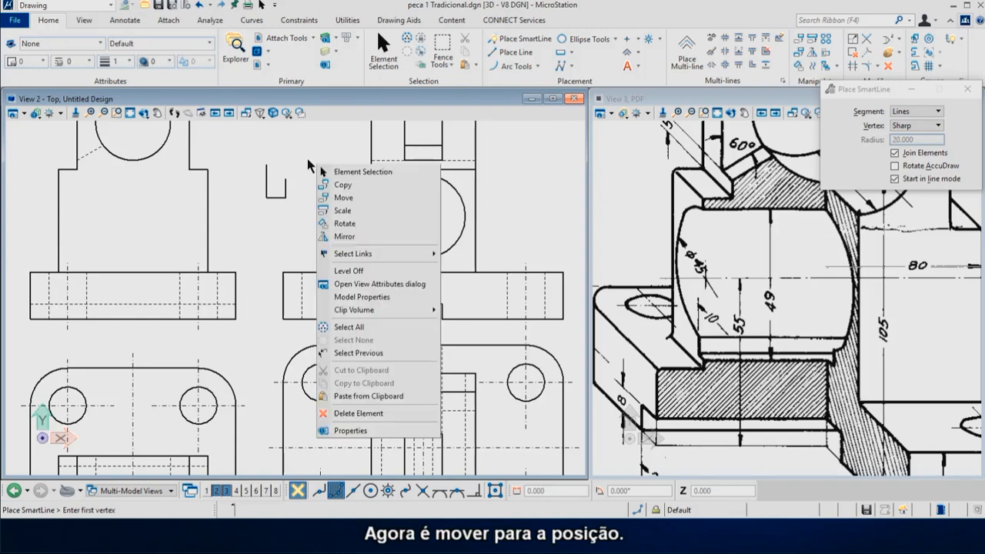
{"action": "left_click", "coordinate": [341, 199]}
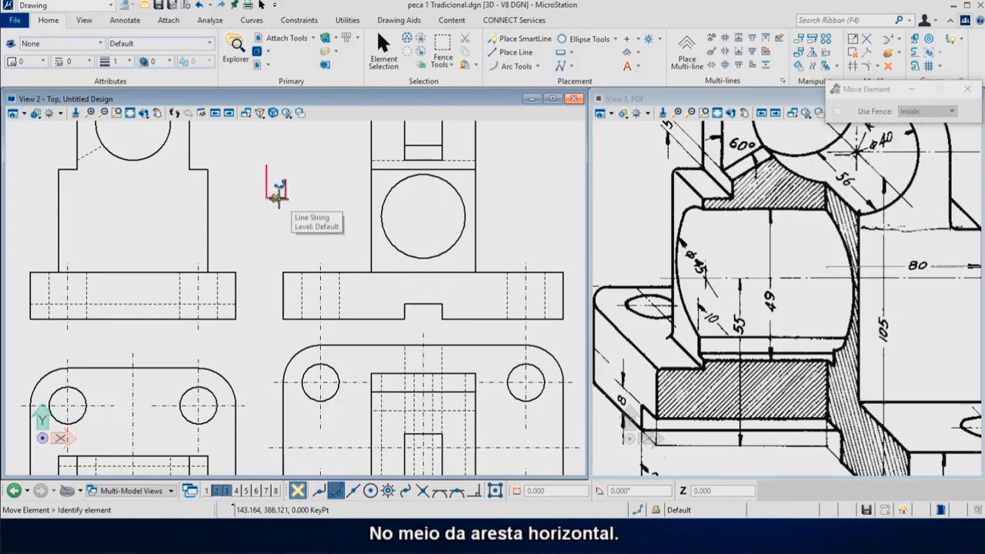
{"action": "left_click", "coordinate": [278, 197]}
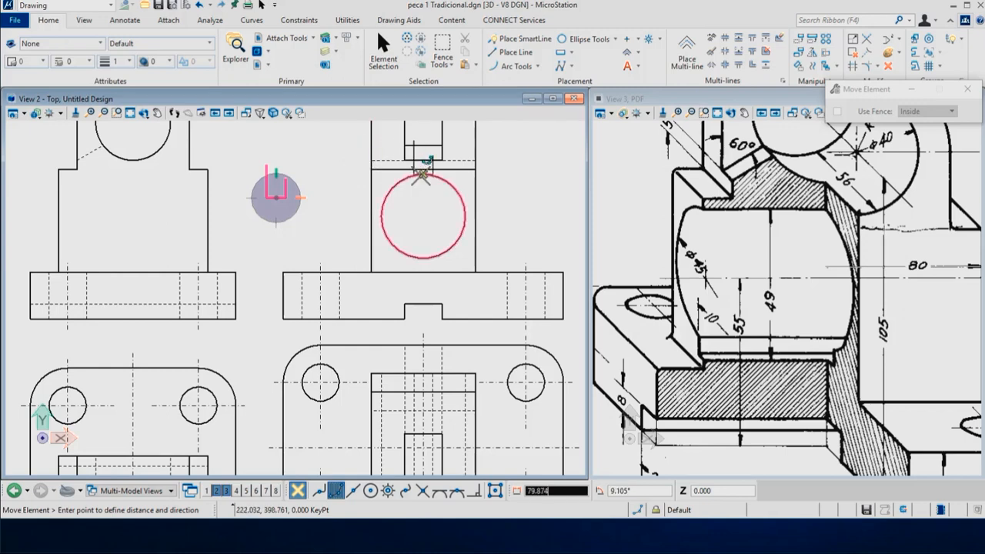
{"action": "key", "text": "o"}
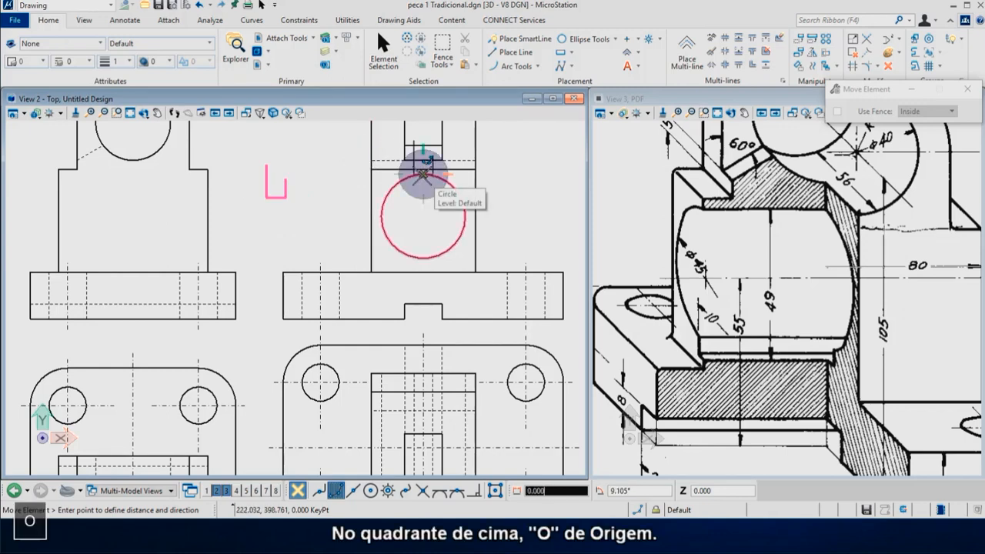
{"action": "type", "text": "49"}
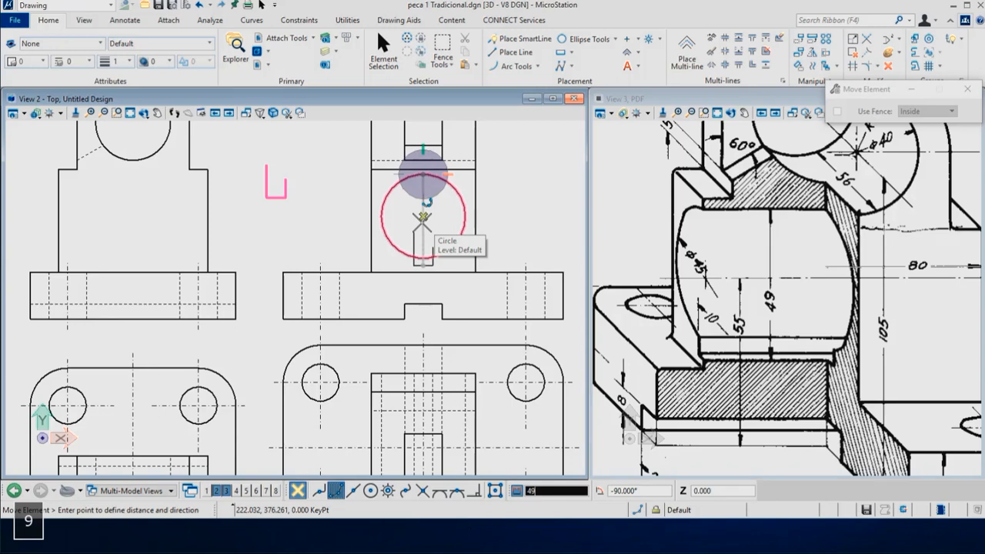
{"action": "key", "text": "Return"}
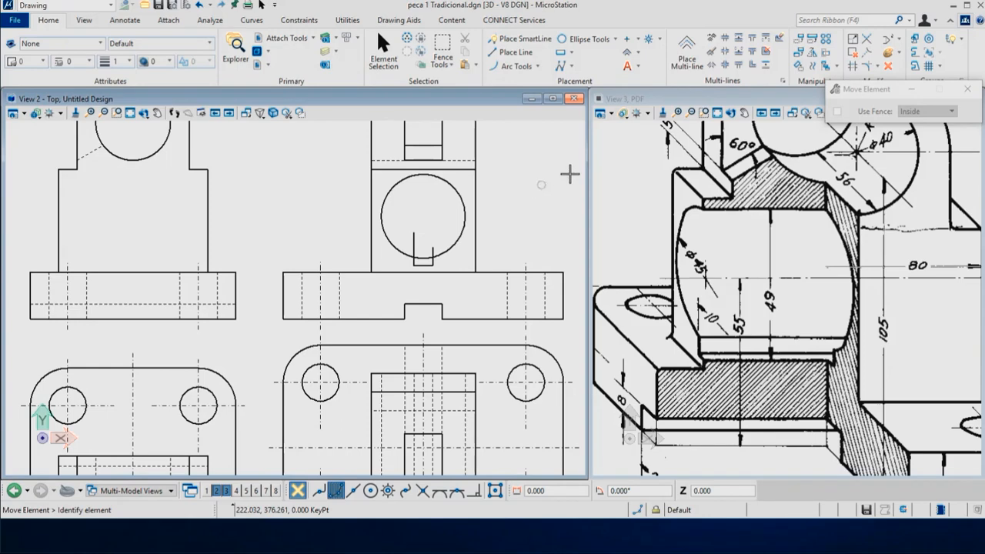
Step: Trim the keyway legs inside the circle and the circle's arc between the legs with Trim Multiple
{"action": "left_click", "coordinate": [852, 65]}
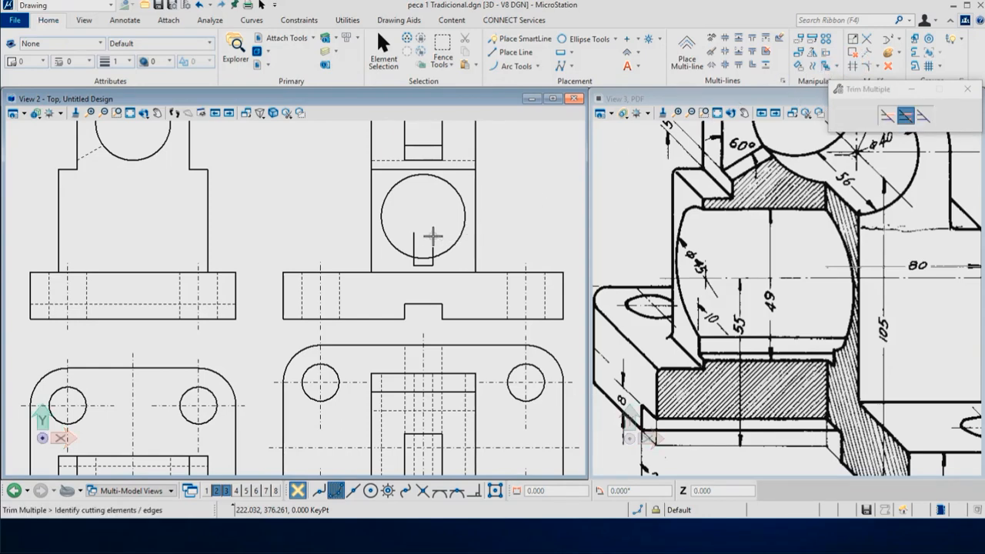
{"action": "left_click_drag", "start_coordinate": [440, 230], "coordinate": [396, 259]}
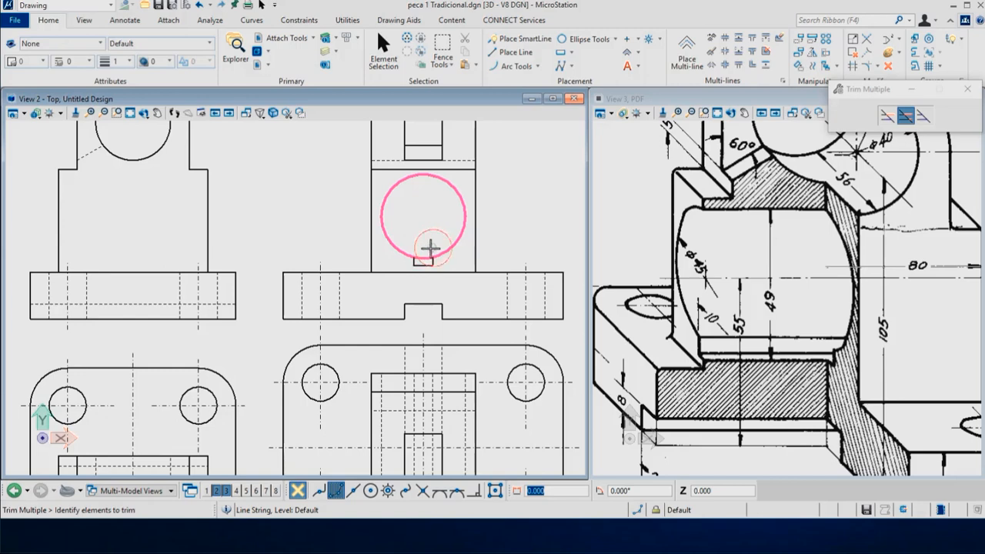
{"action": "left_click", "coordinate": [424, 259]}
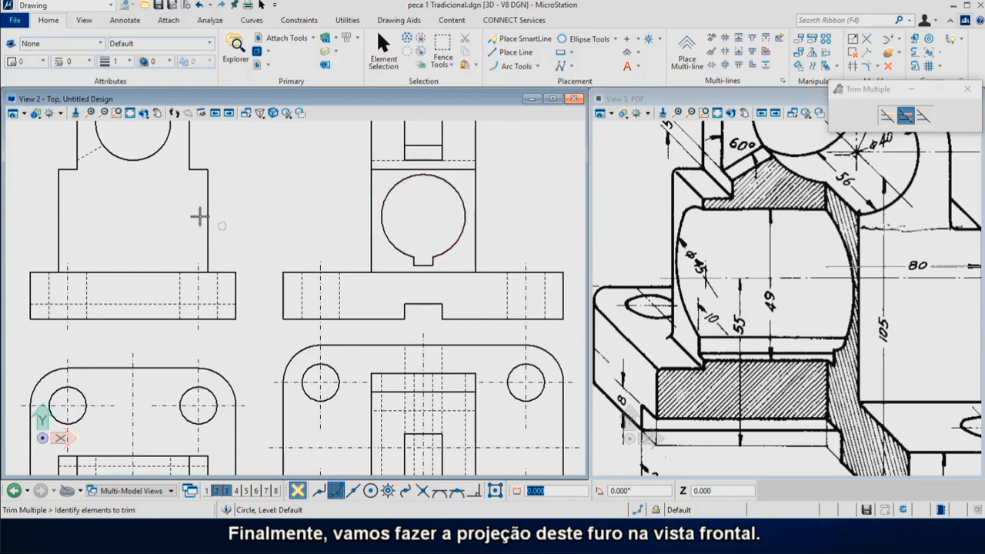
Step: Copy the plan view's upper horizontal dashed line onto the front view at the keyway's base, its junction with the circle, and the circle's top
{"action": "right_click", "coordinate": [136, 226]}
{"action": "left_click", "coordinate": [183, 256]}
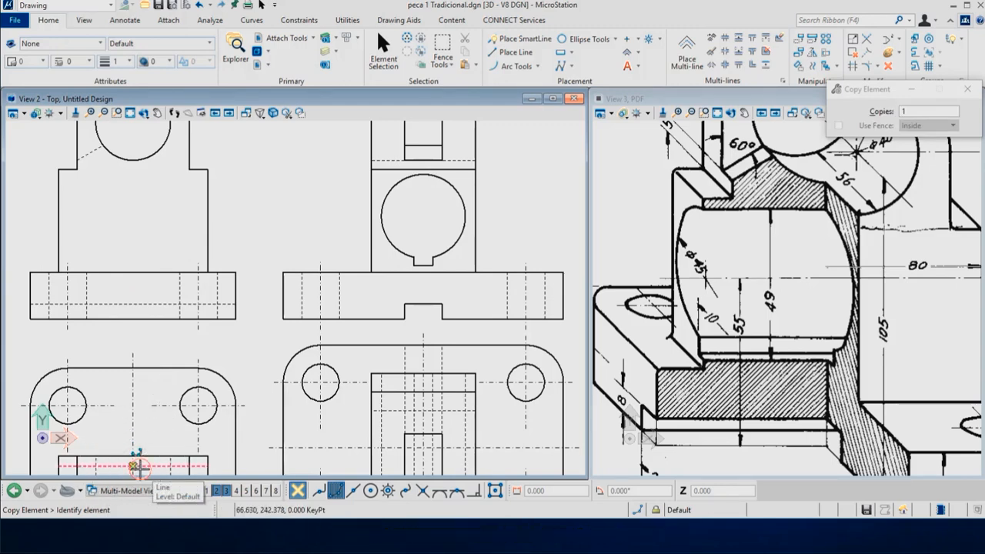
{"action": "left_click", "coordinate": [132, 466]}
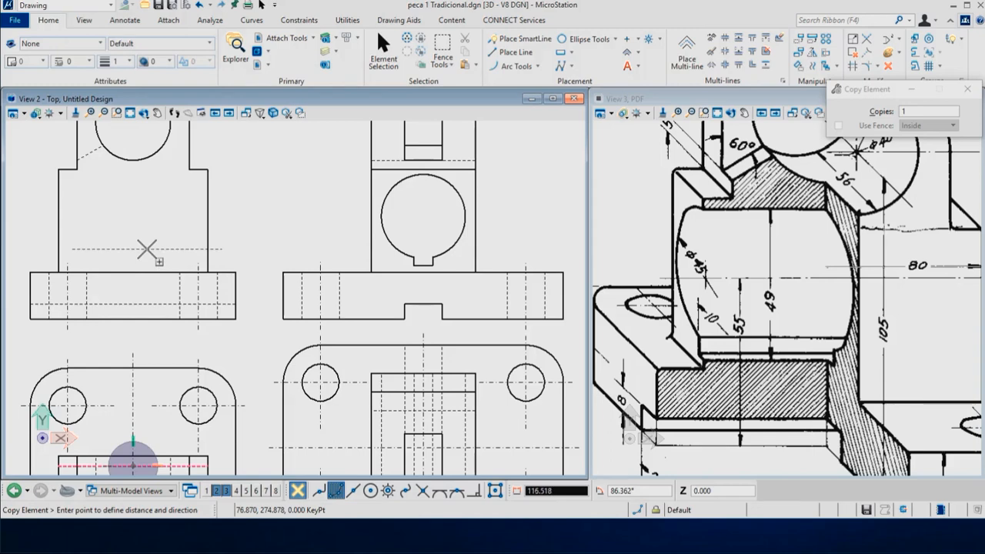
{"action": "key", "text": "Return"}
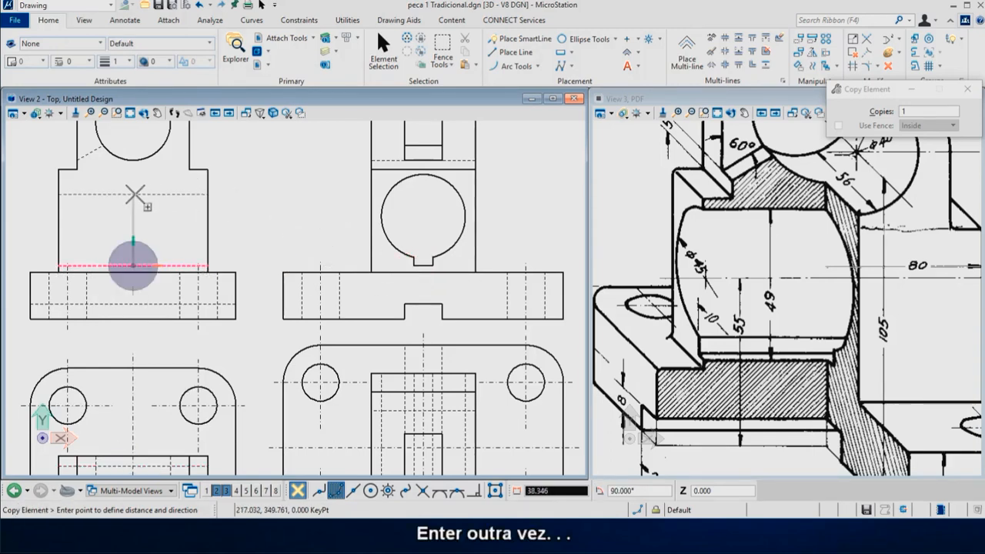
{"action": "key", "text": "Return"}
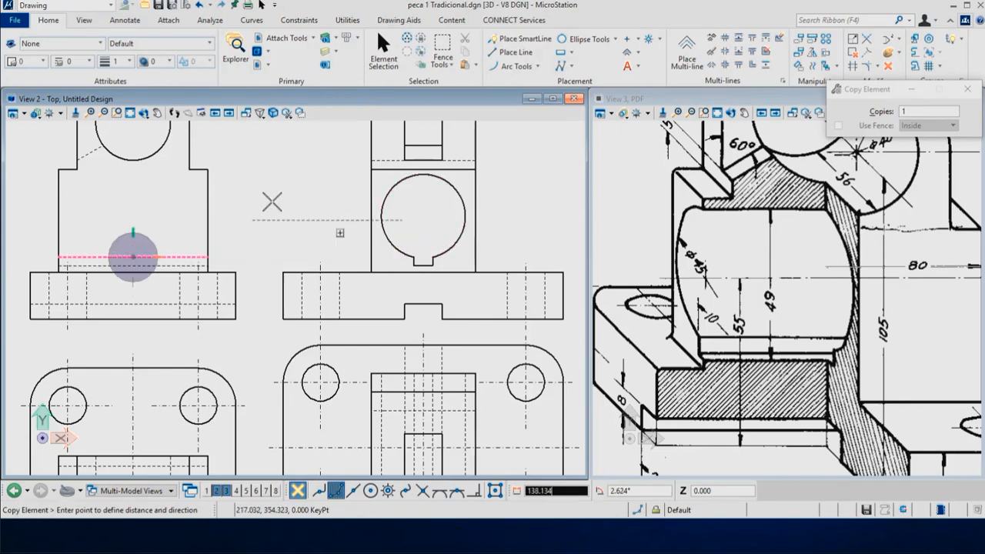
{"action": "key", "text": "Return"}
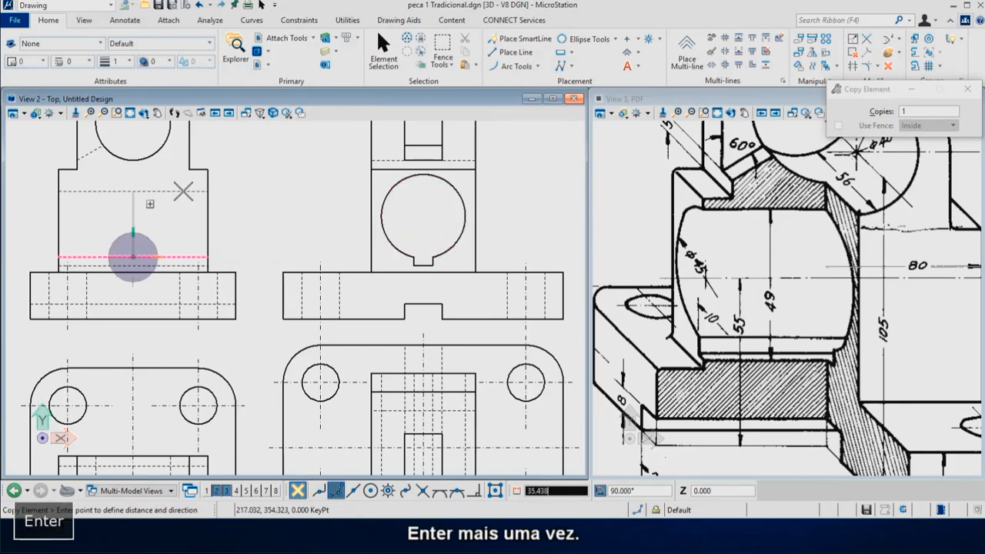
{"action": "left_click", "coordinate": [422, 174]}
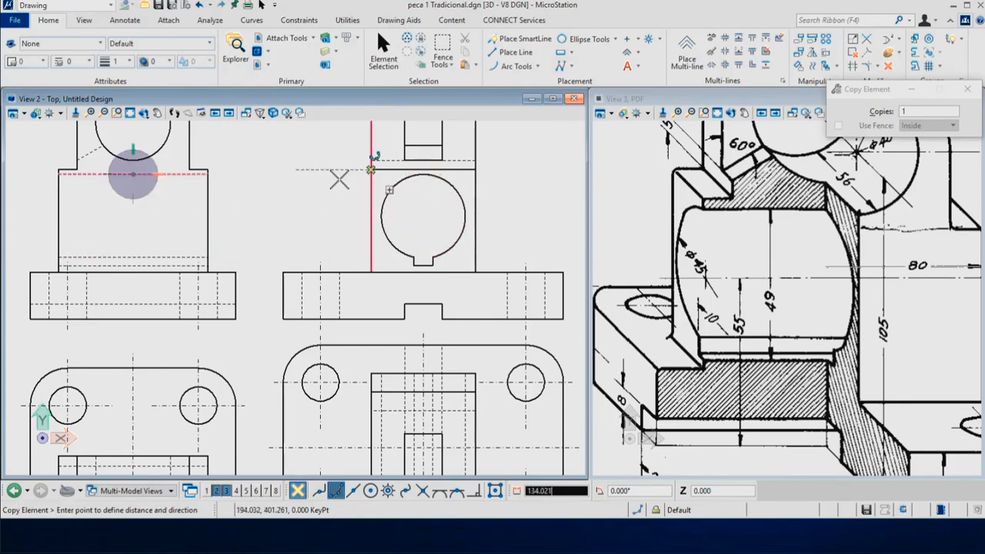
{"action": "right_click", "coordinate": [293, 189]}
{"action": "scroll", "coordinate": [294, 190], "scroll_direction": "down", "scroll_amount": 1}
{"action": "scroll", "coordinate": [293, 190], "scroll_direction": "down", "scroll_amount": 2}
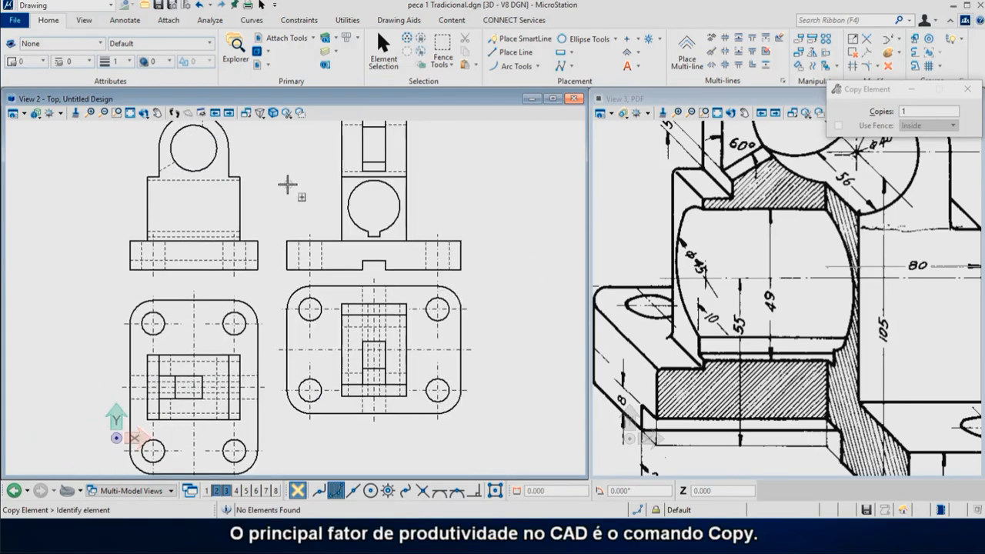
Step: Copy the plan view's horizontal centerline onto the front view level with the side view's circle center, and copy that line to the circle's center
{"action": "right_click", "coordinate": [55, 256]}
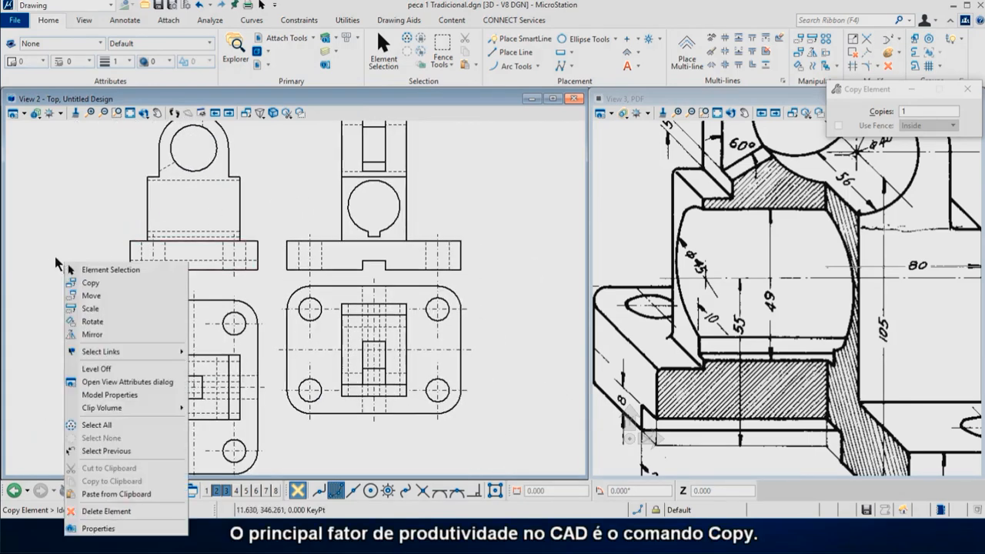
{"action": "left_click", "coordinate": [94, 291]}
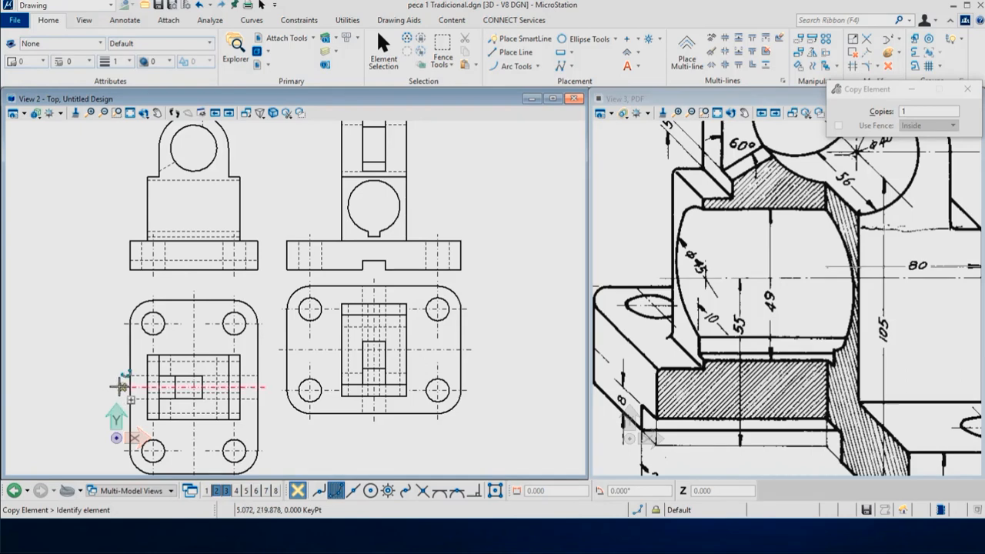
{"action": "left_click", "coordinate": [121, 386]}
{"action": "key", "text": "Return"}
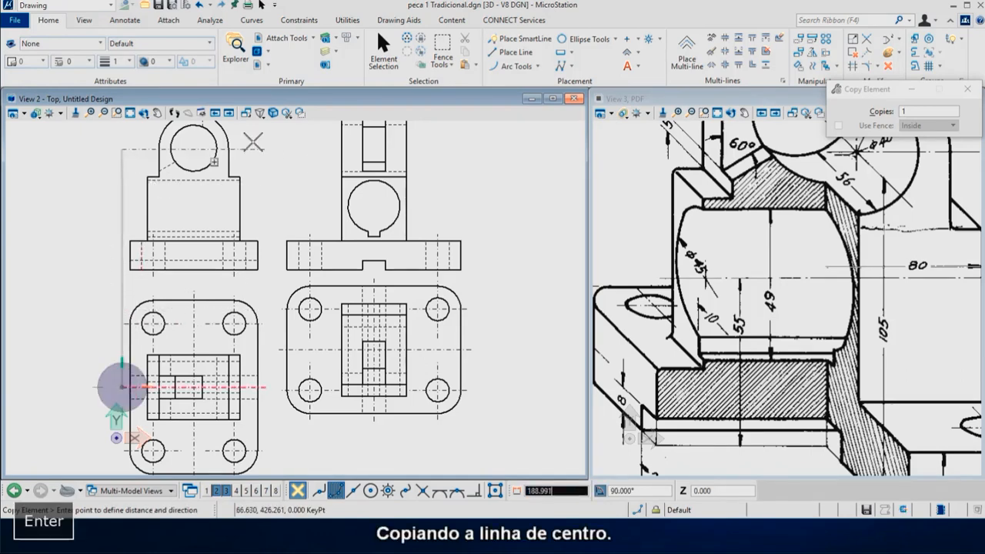
{"action": "left_click", "coordinate": [367, 206]}
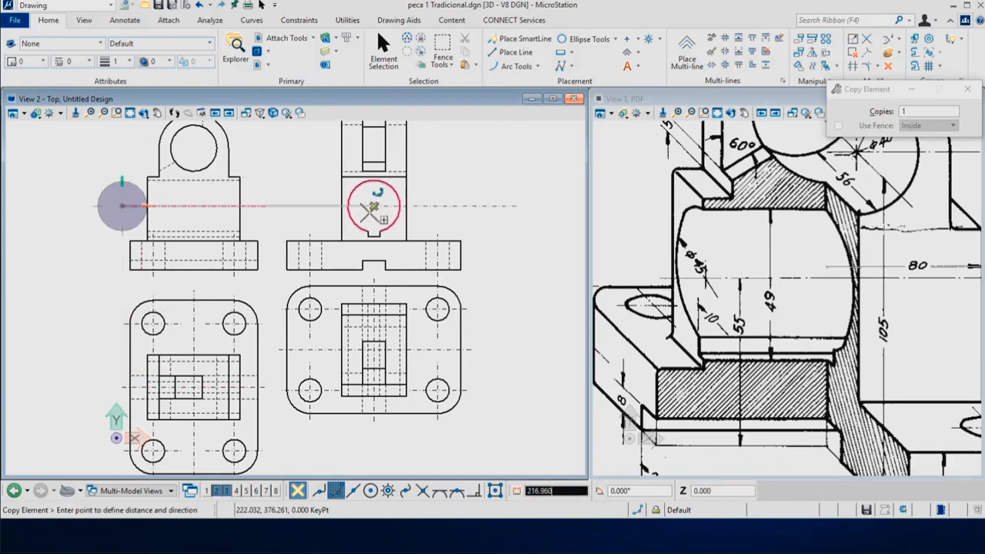
{"action": "right_click", "coordinate": [360, 223]}
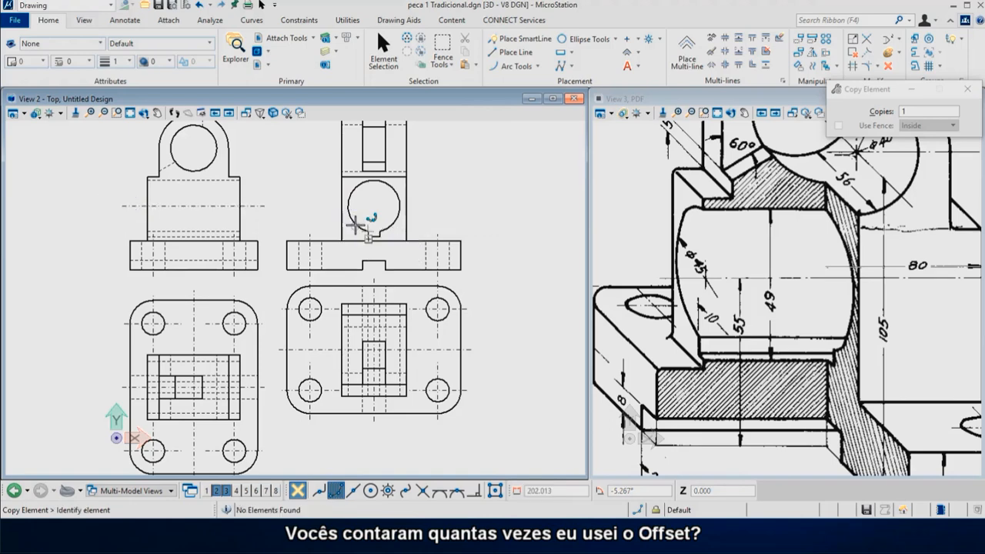
{"action": "left_click", "coordinate": [193, 206]}
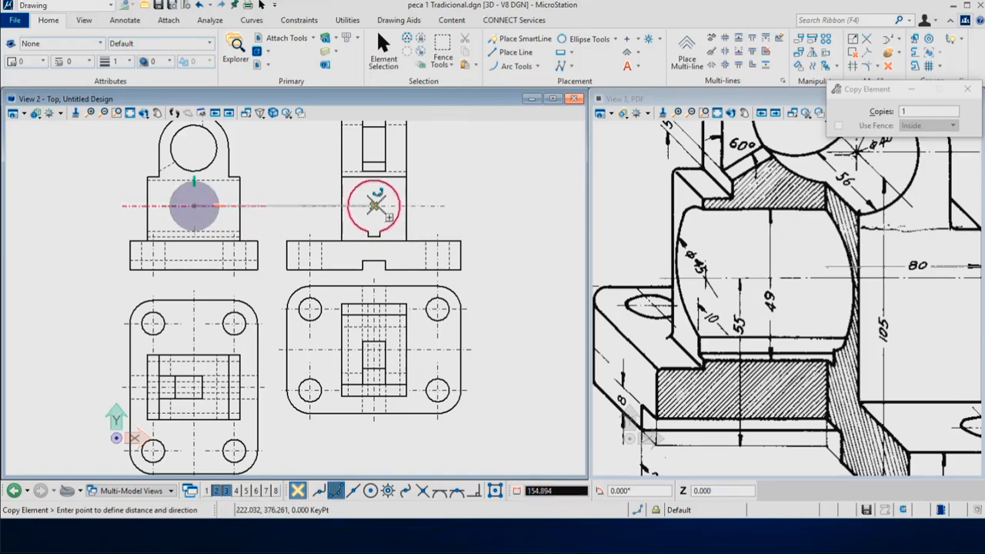
{"action": "left_click", "coordinate": [373, 205]}
{"action": "right_click", "coordinate": [374, 205]}
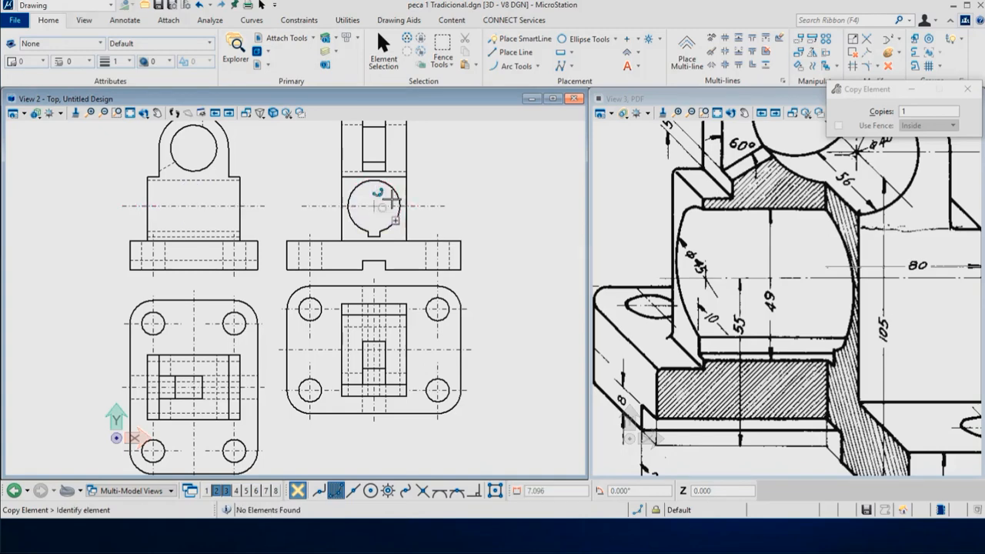
Step: Shorten both ends of the side view circle's horizontal centerline so they extend only slightly past the upright's edges
{"action": "right_click", "coordinate": [449, 185]}
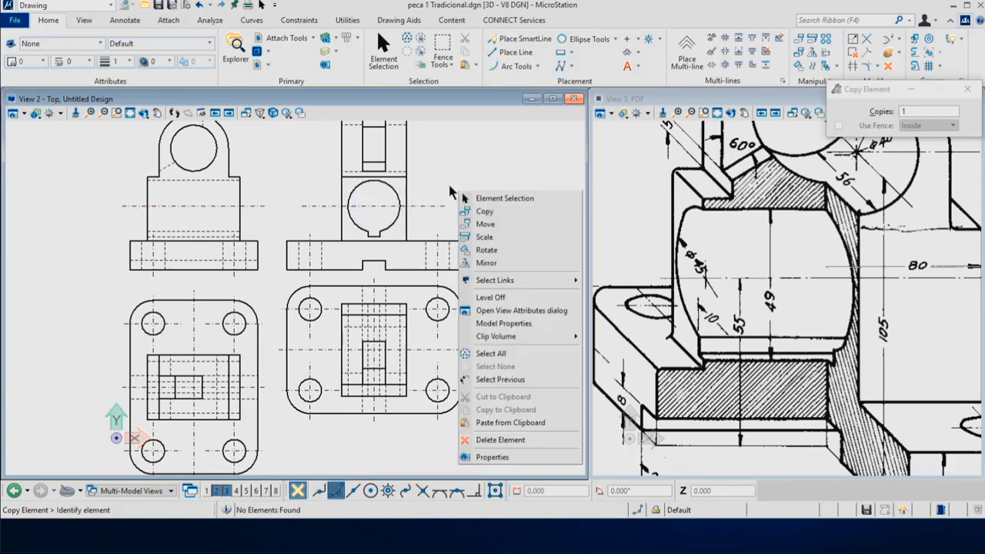
{"action": "left_click", "coordinate": [492, 199]}
{"action": "left_click", "coordinate": [306, 207]}
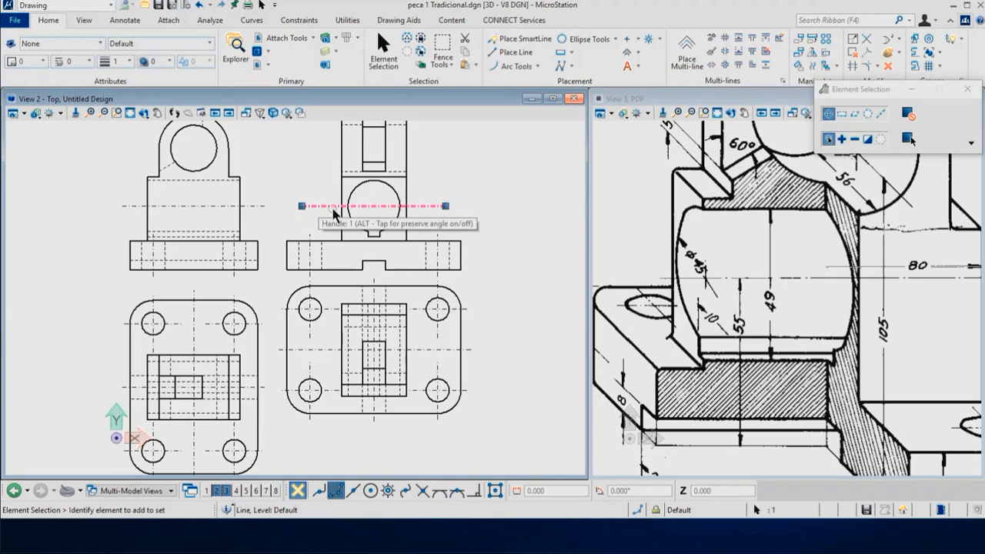
{"action": "left_click_drag", "start_coordinate": [302, 206], "coordinate": [329, 206]}
{"action": "left_click_drag", "start_coordinate": [447, 206], "coordinate": [419, 206]}
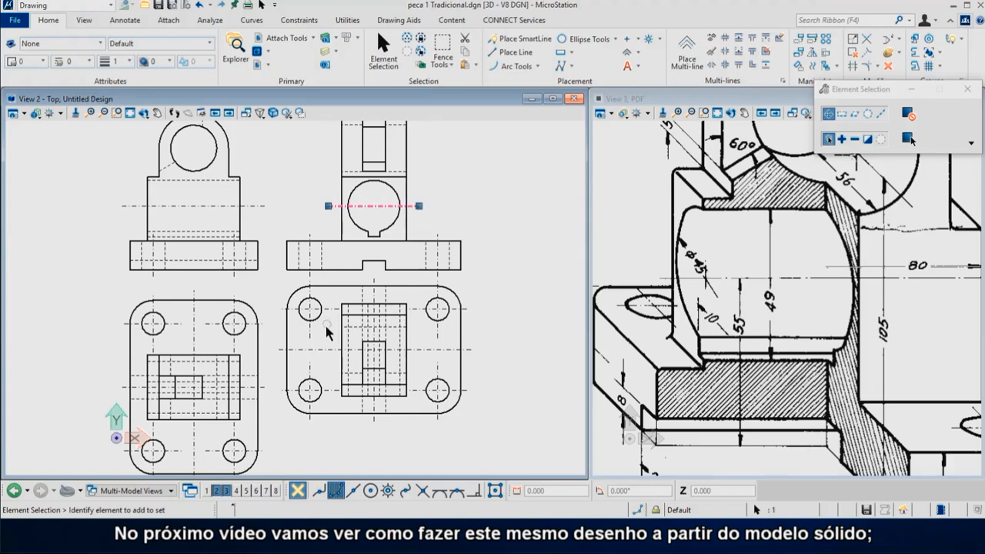
Step: Stretch the lower end of the rotated plan view's vertical centerline up through the side view to just above its top edge
{"action": "scroll", "coordinate": [326, 333], "scroll_direction": "down", "scroll_amount": 1}
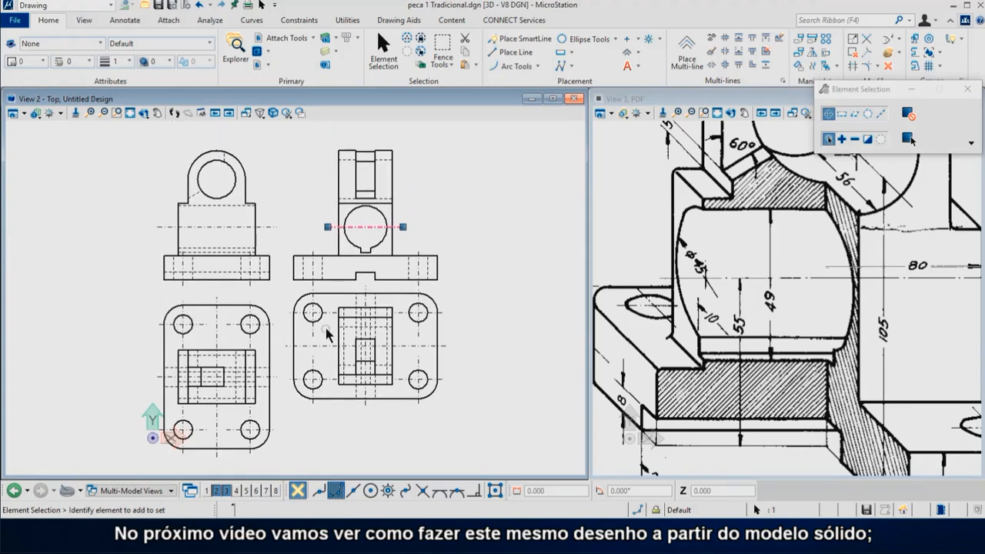
{"action": "left_click", "coordinate": [366, 288]}
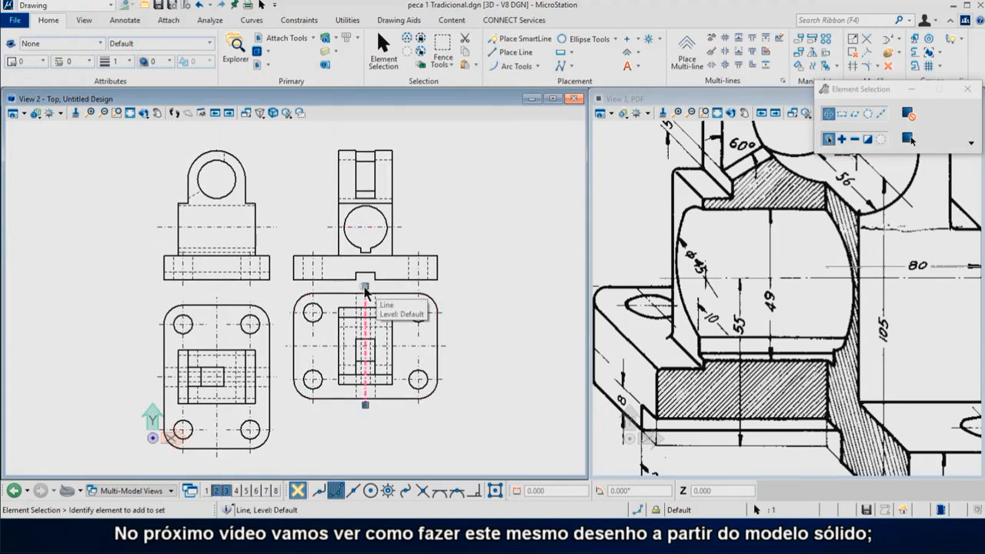
{"action": "left_click", "coordinate": [365, 405]}
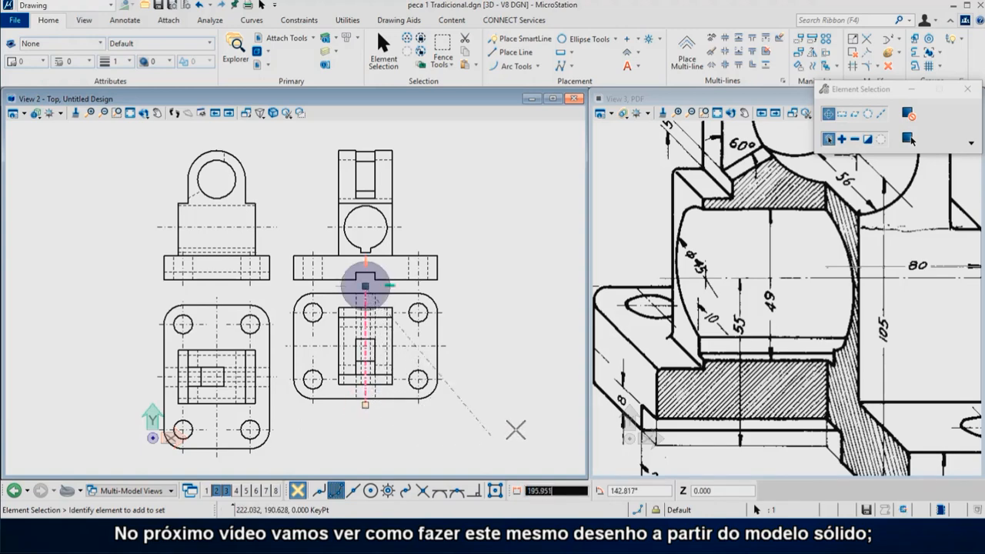
{"action": "left_click", "coordinate": [365, 139]}
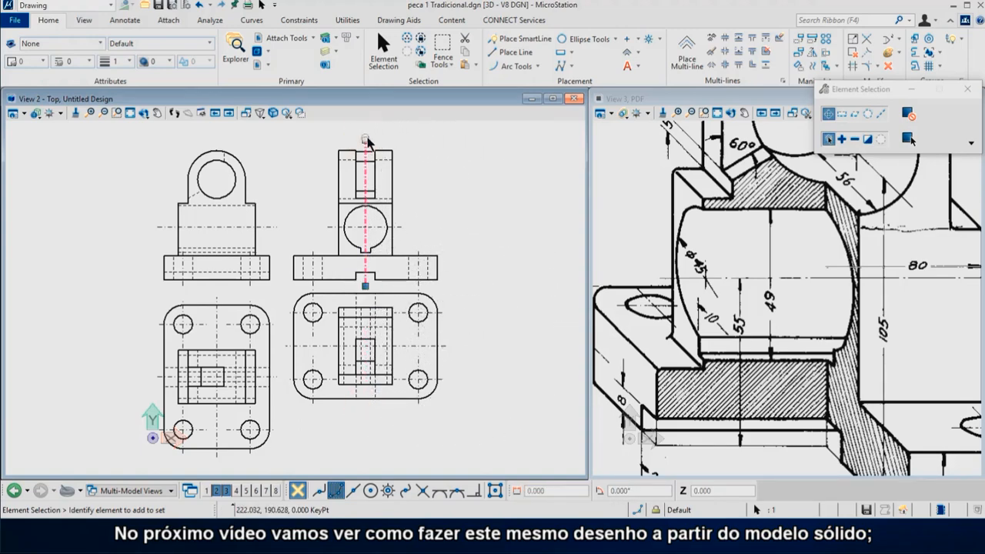
Step: Delete the rotated plan view copy below the side view, keeping the side view's vertical centerline
{"action": "left_click", "coordinate": [434, 137]}
{"action": "left_click_drag", "start_coordinate": [459, 424], "coordinate": [291, 307]}
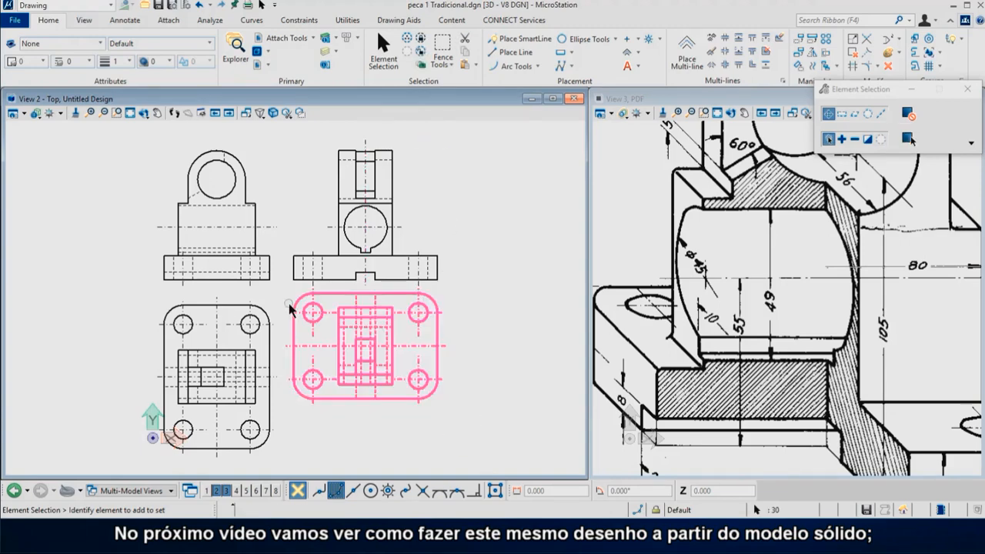
{"action": "key", "text": "Delete"}
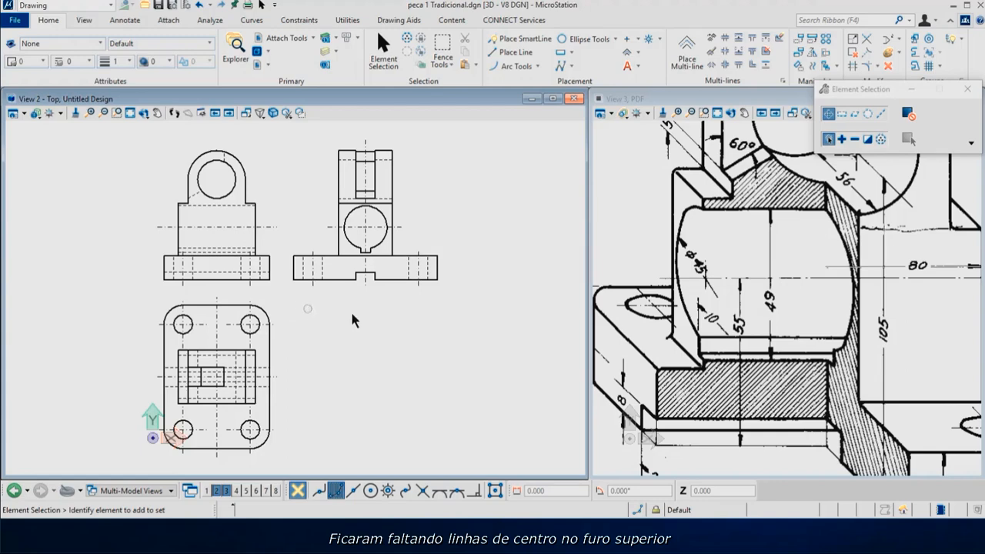
{"action": "scroll", "coordinate": [710, 367], "scroll_direction": "down", "scroll_amount": 4}
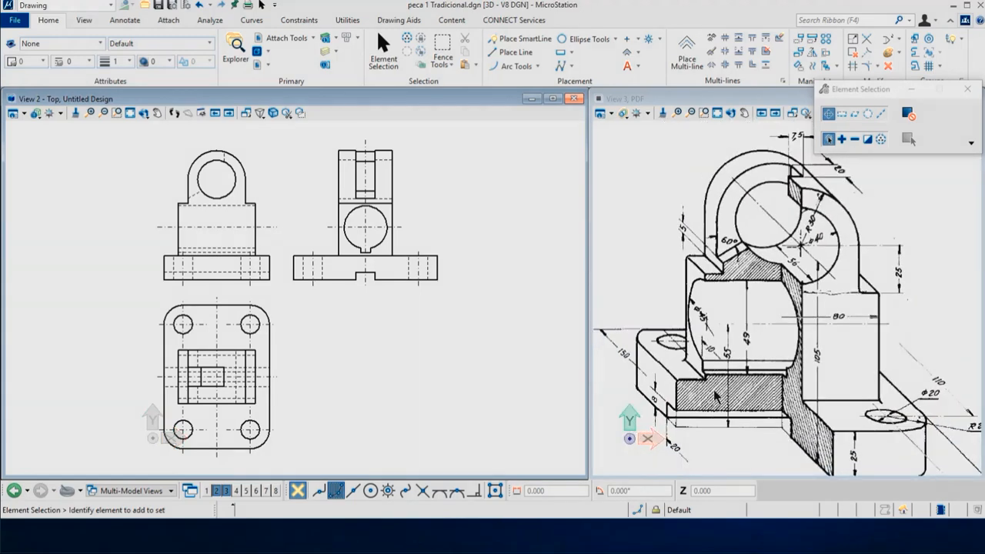
{"action": "scroll", "coordinate": [718, 310], "scroll_direction": "down", "scroll_amount": 1}
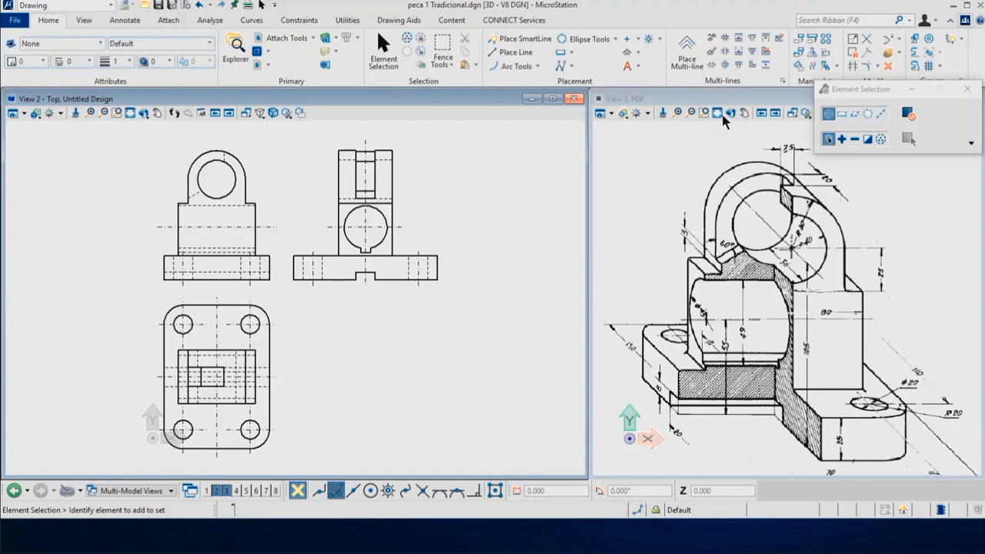
{"action": "scroll", "coordinate": [720, 146], "scroll_direction": "down", "scroll_amount": 1}
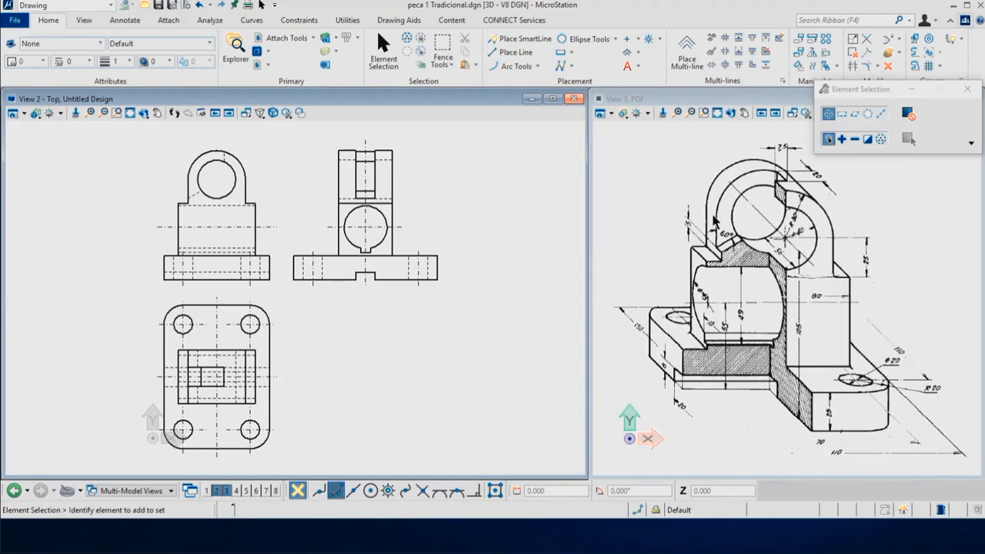